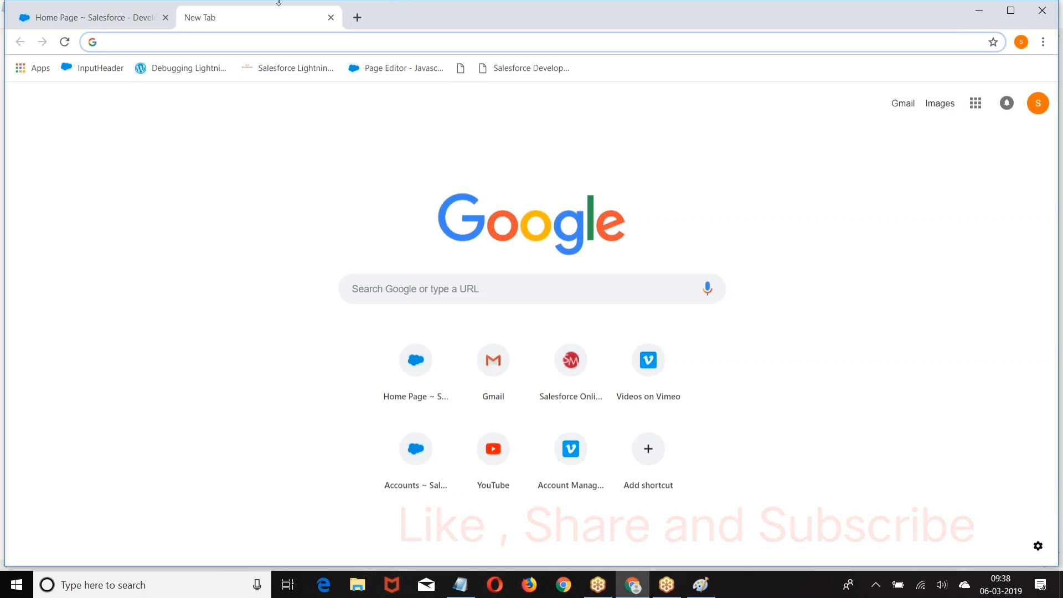
Minimize Chrome and Notepad, and close the Paint drawing without saving.
type("facebook.com")
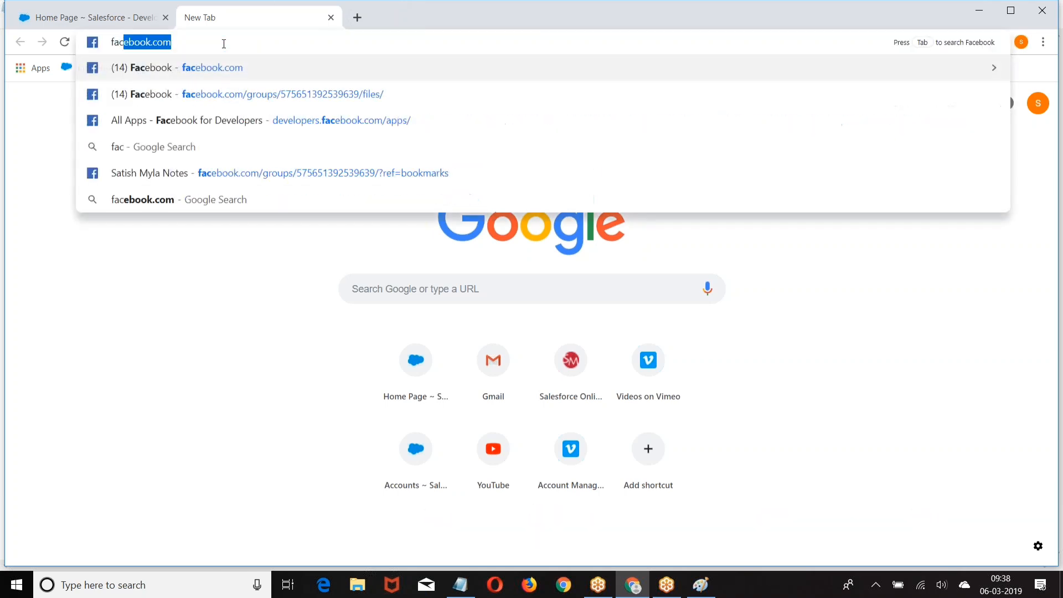
left_click(979, 10)
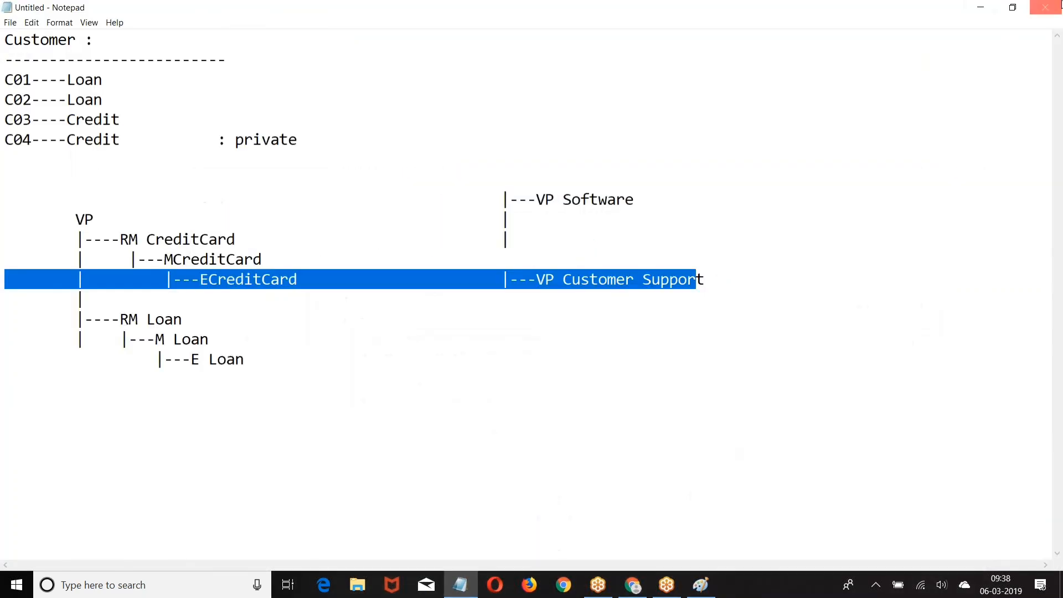
left_click(979, 7)
left_click(1043, 8)
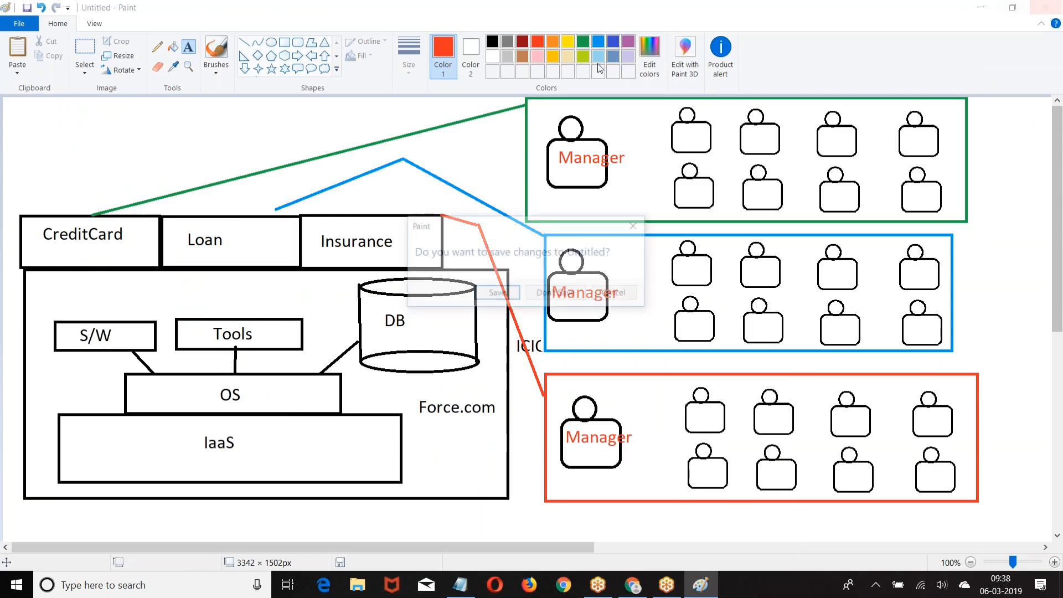
left_click(569, 292)
scroll(260, 320, "up", 4)
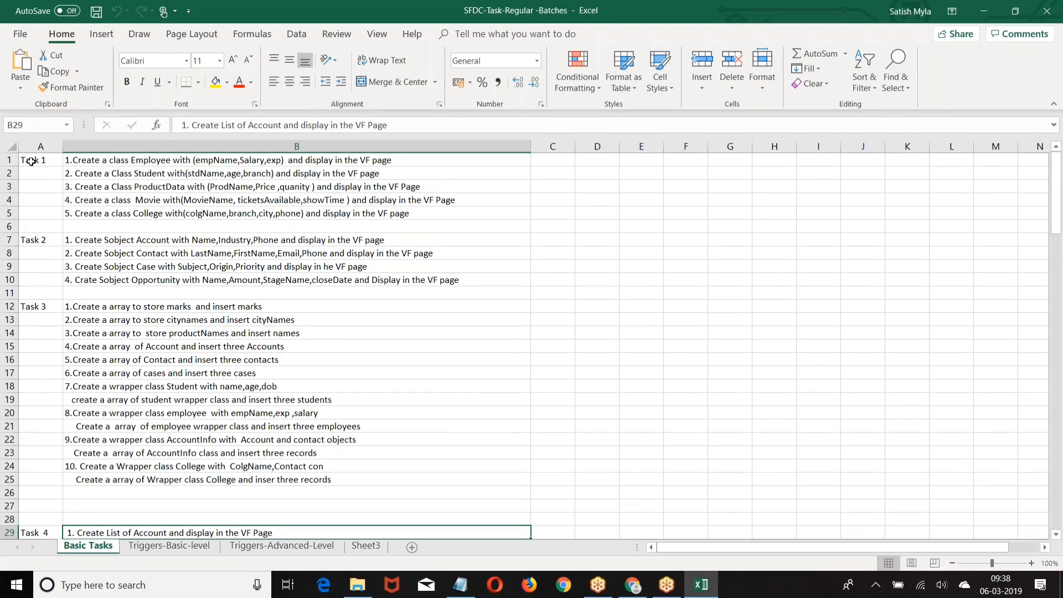
Scroll through the Basic Tasks sheet to review Task 1 through Task 4.
scroll(511, 293, "down", 5)
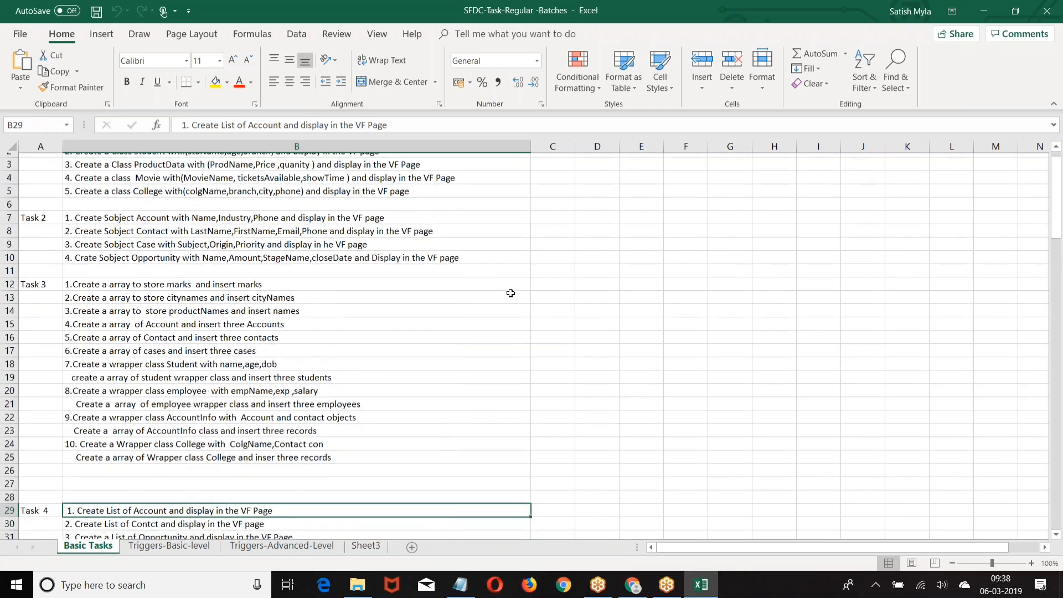
scroll(511, 293, "up", 5)
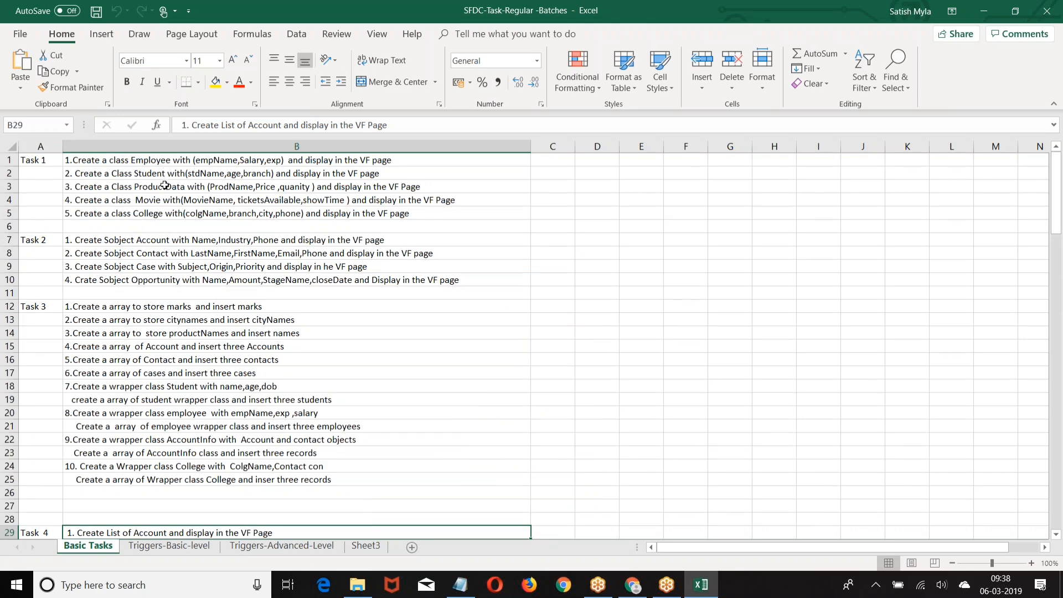
scroll(164, 185, "down", 1)
scroll(164, 185, "down", 8)
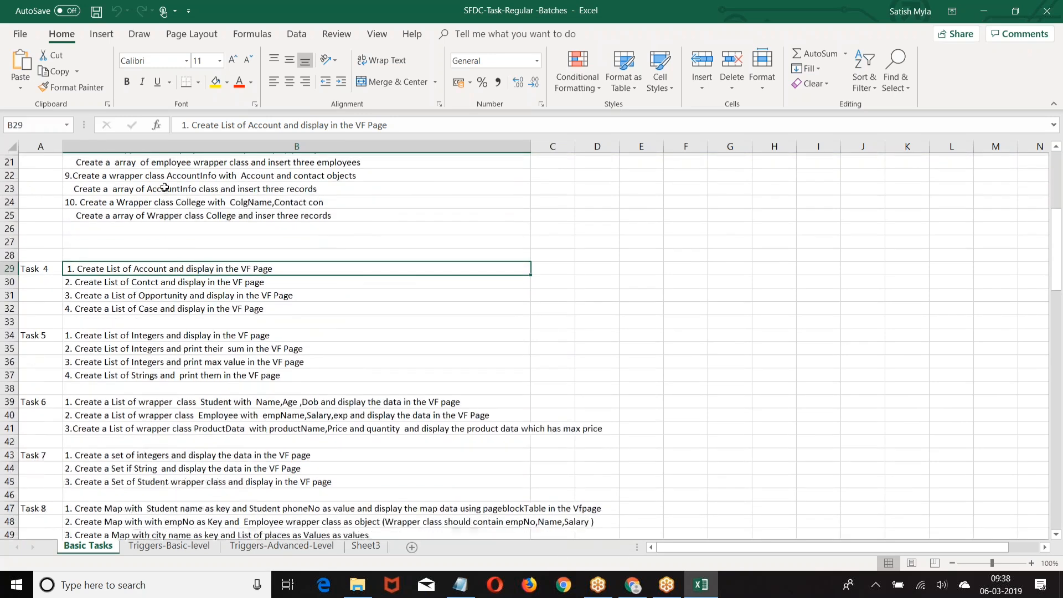
scroll(164, 186, "down", 2)
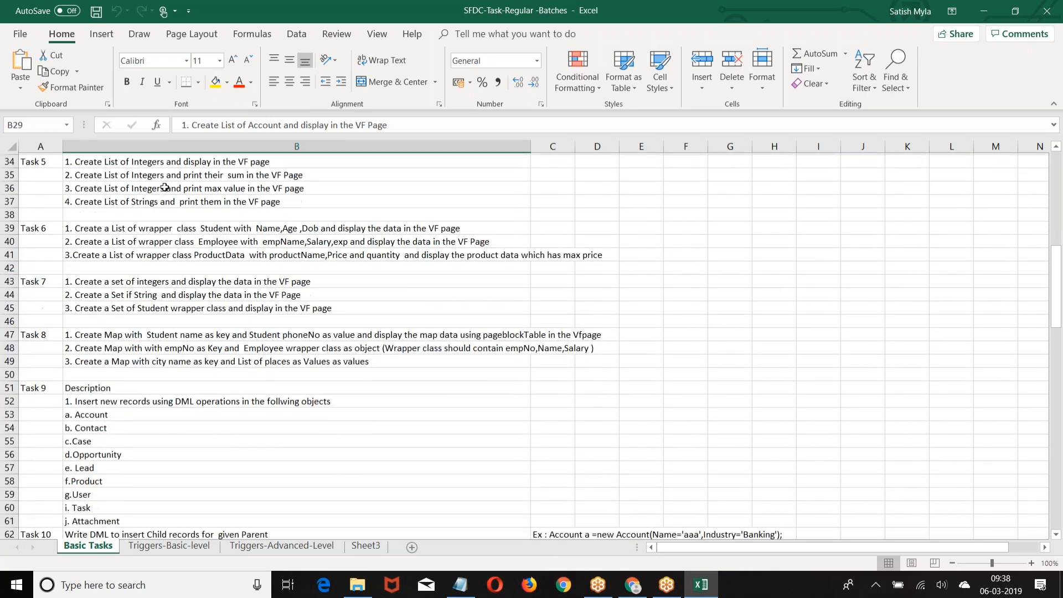
scroll(165, 187, "down", 3)
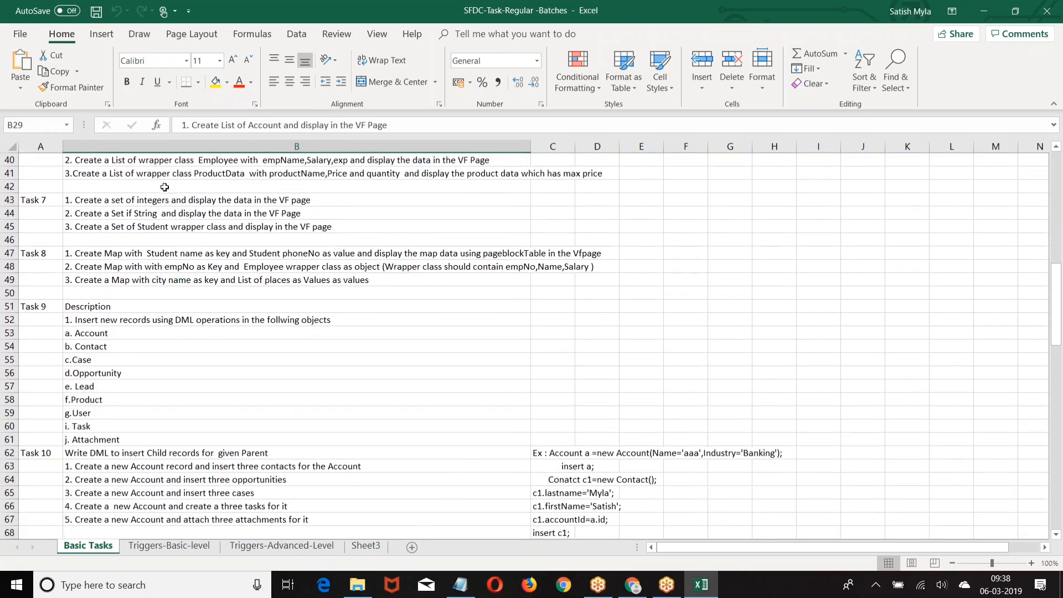
scroll(165, 186, "up", 3)
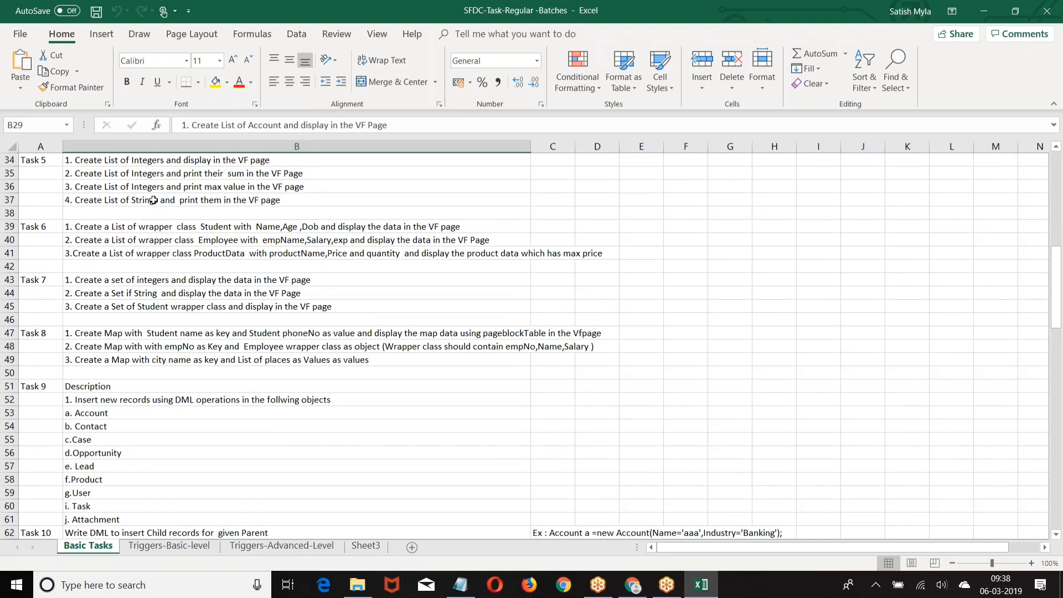
scroll(153, 200, "down", 5)
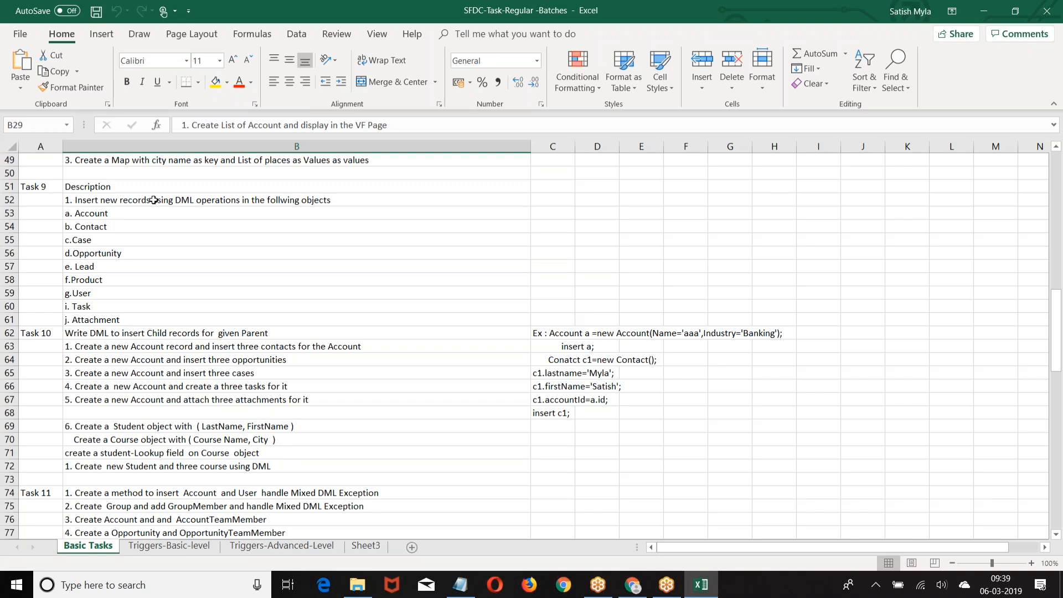
scroll(153, 199, "down", 1)
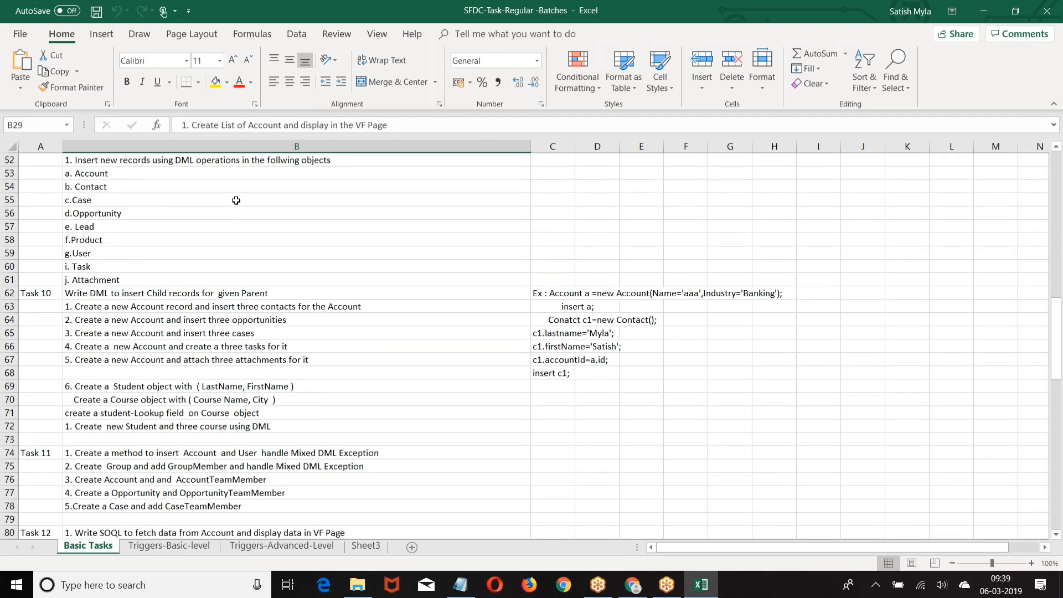
scroll(235, 201, "down", 1)
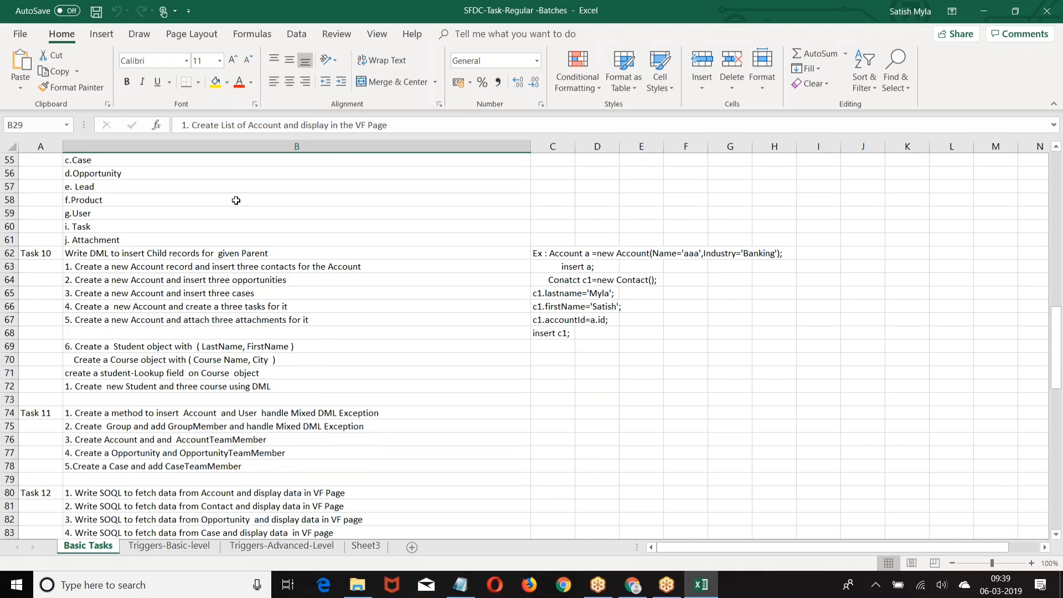
scroll(236, 201, "up", 5)
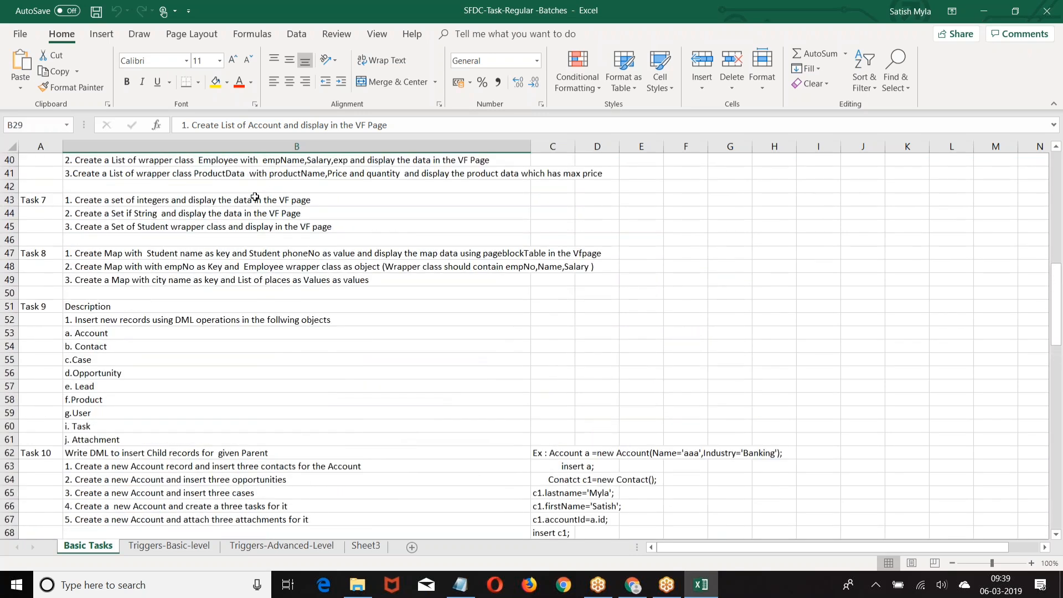
scroll(255, 197, "down", 4)
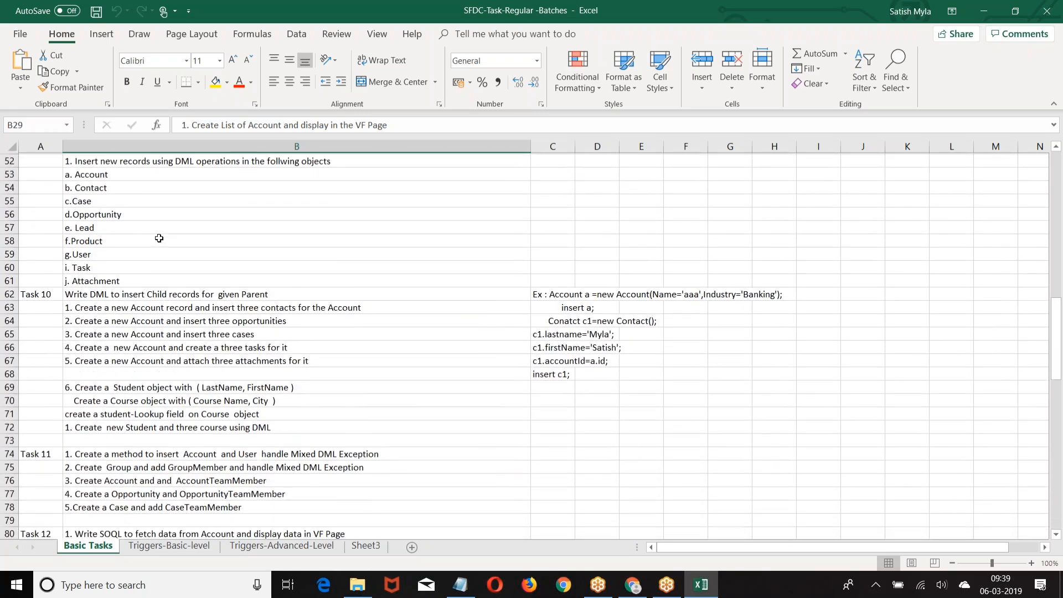
scroll(159, 238, "up", 6)
scroll(191, 221, "down", 6)
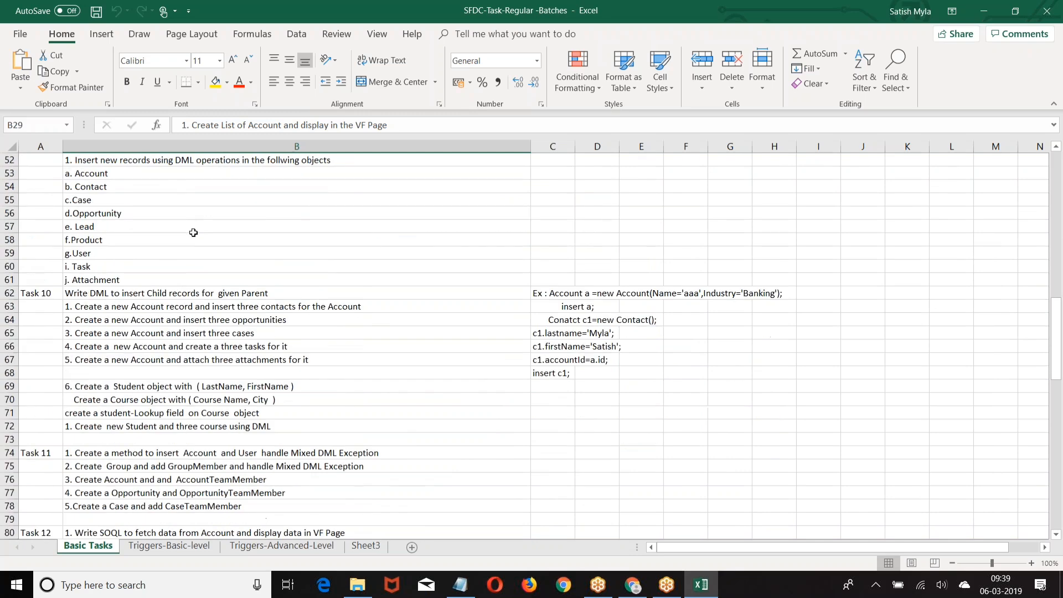
scroll(193, 233, "down", 14)
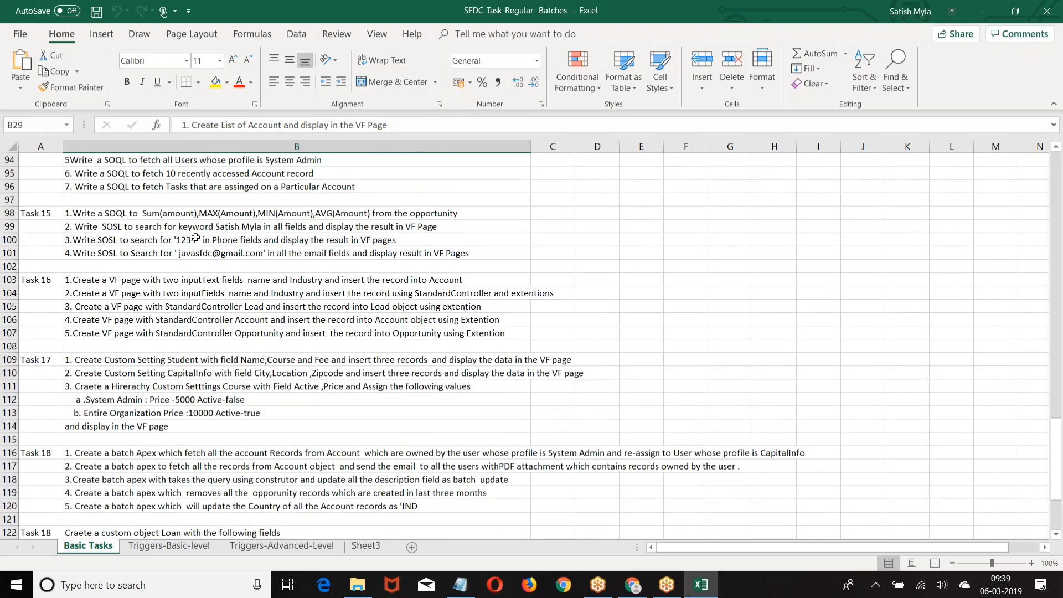
scroll(195, 238, "up", 4)
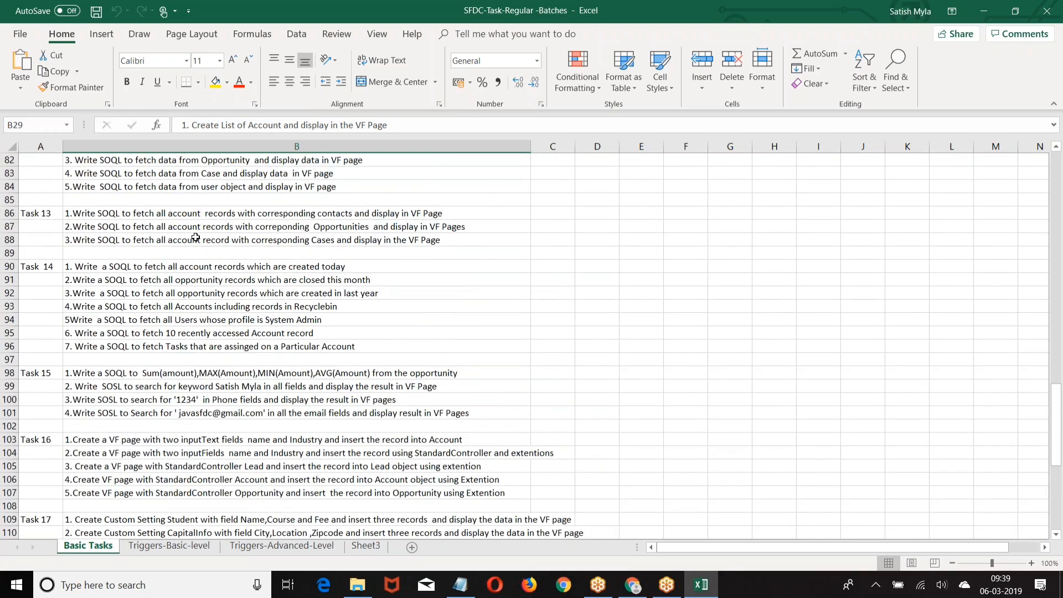
scroll(195, 237, "down", 10)
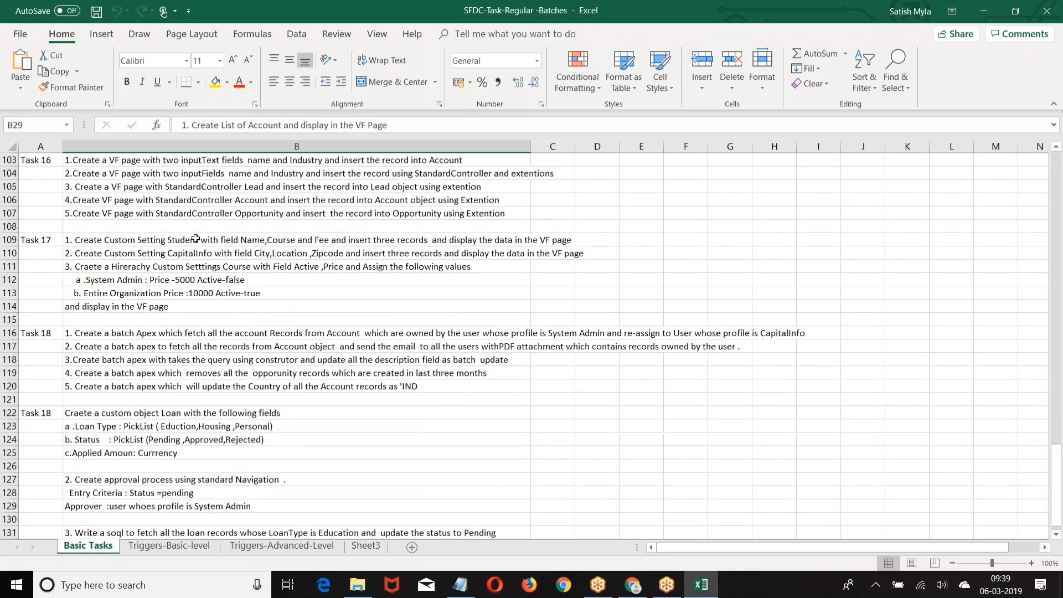
scroll(196, 237, "down", 2)
View the Triggers-Basic-level and Triggers-Advanced-Level sheets, then close the workbook.
left_click(171, 546)
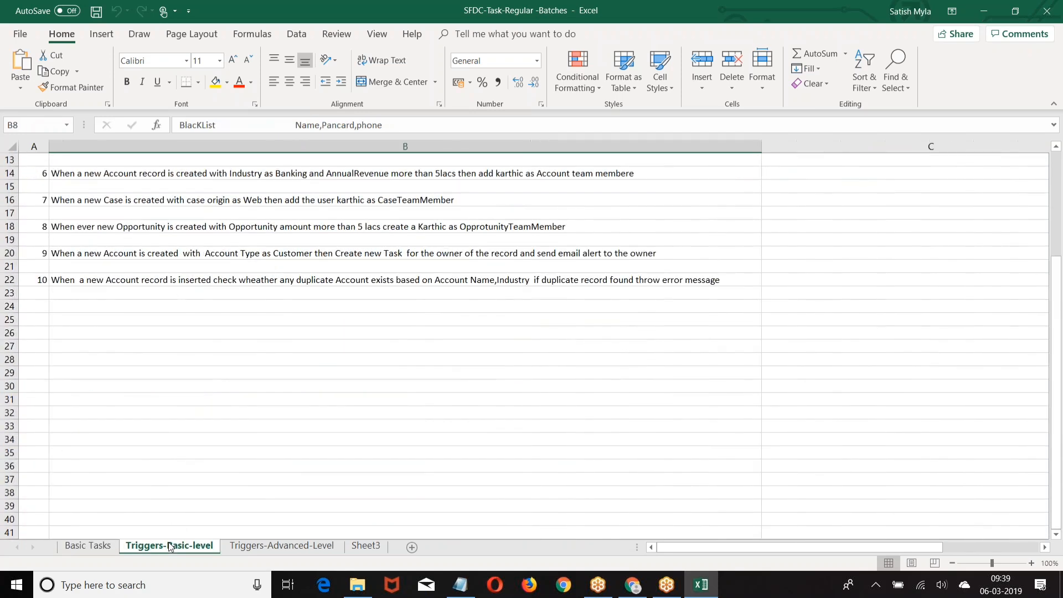
left_click(276, 546)
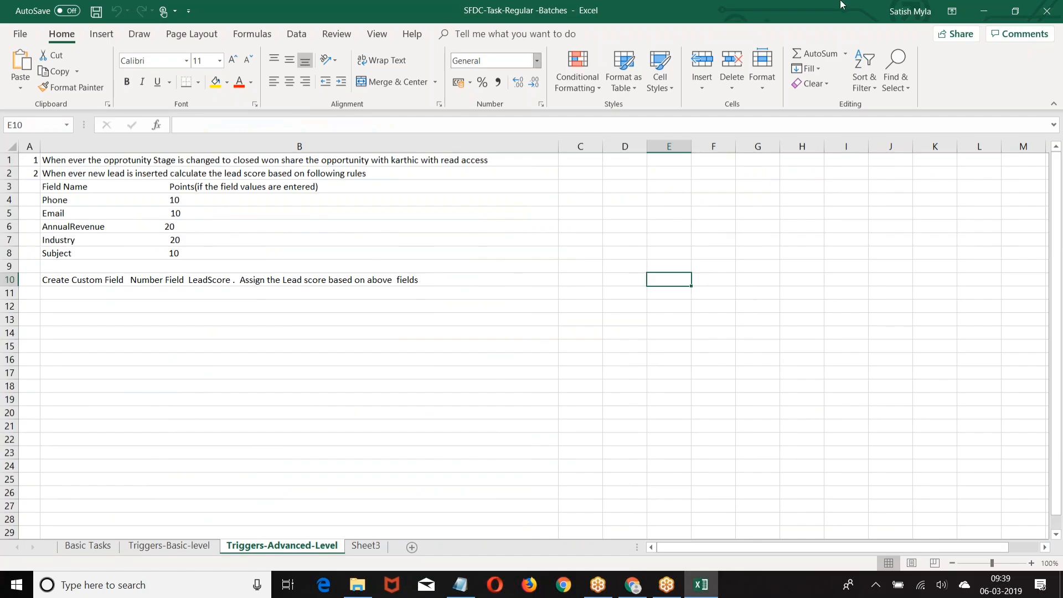
left_click(1056, 7)
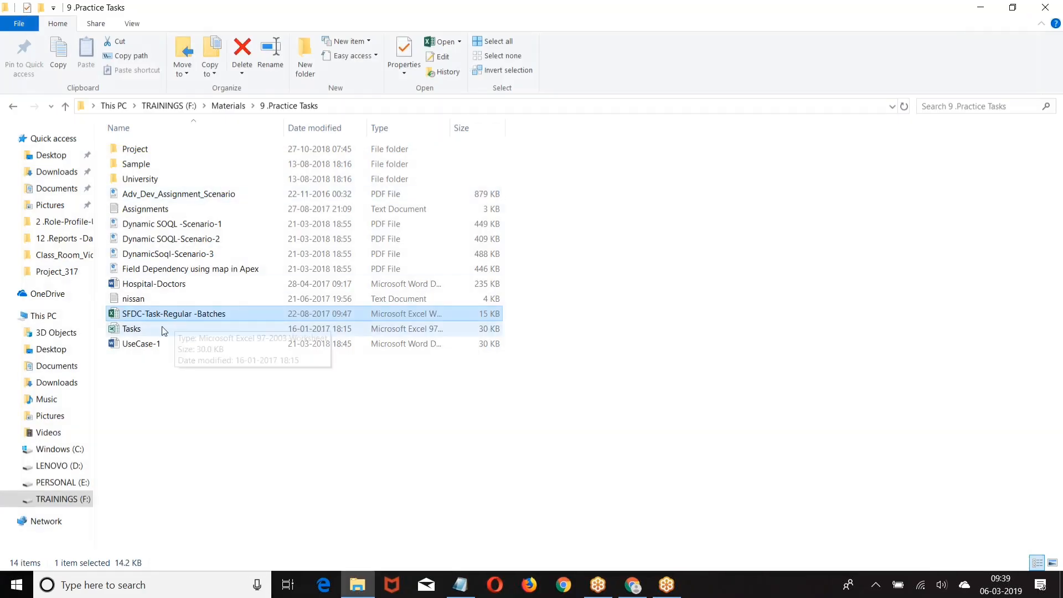
left_click(140, 329)
double_click(141, 330)
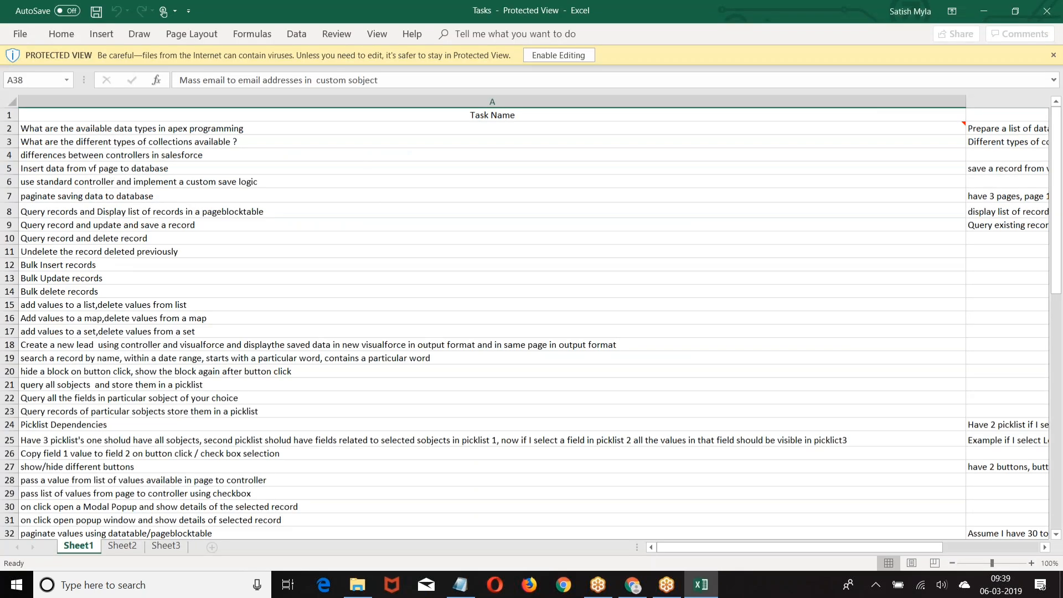
scroll(249, 160, "down", 2)
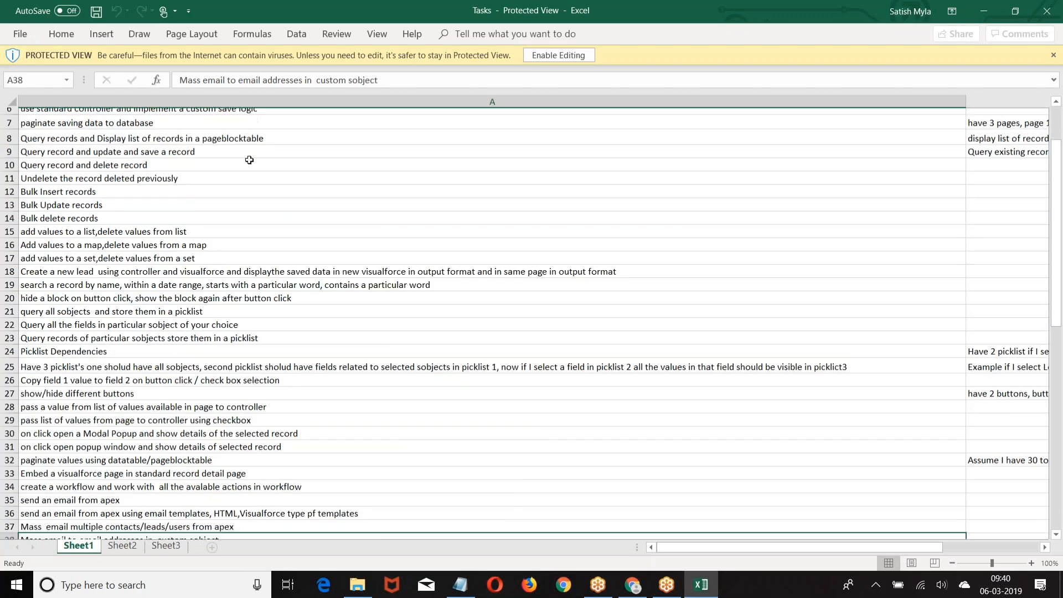
scroll(282, 263, "down", 7)
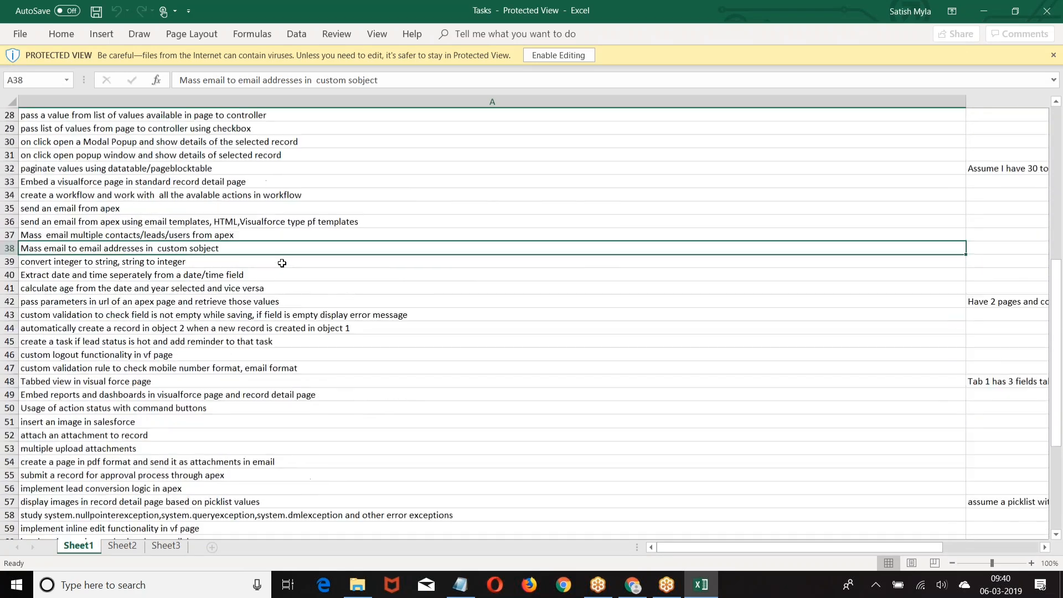
scroll(281, 262, "down", 7)
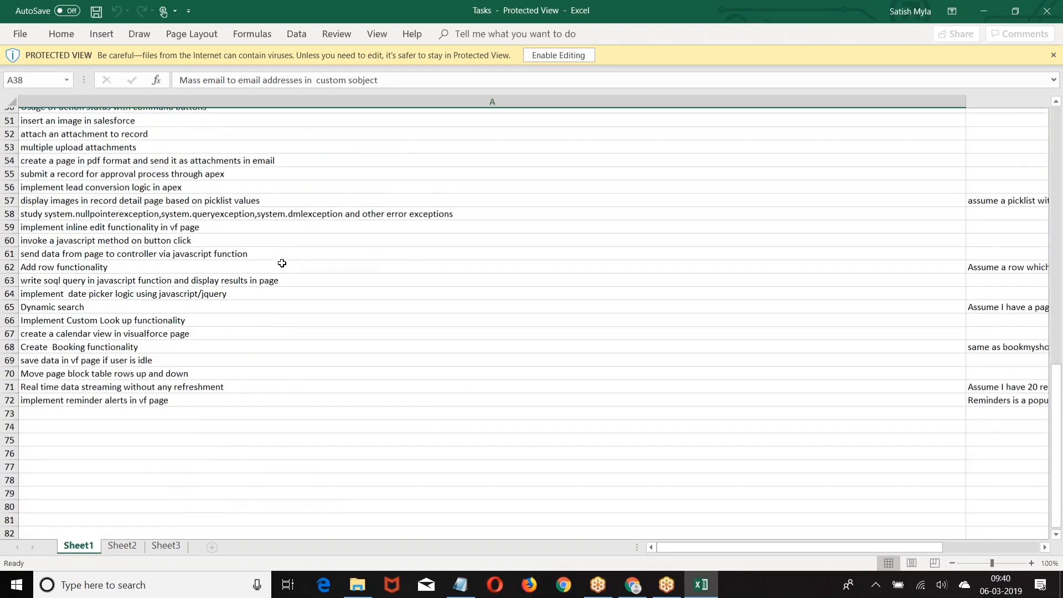
scroll(282, 263, "down", 1)
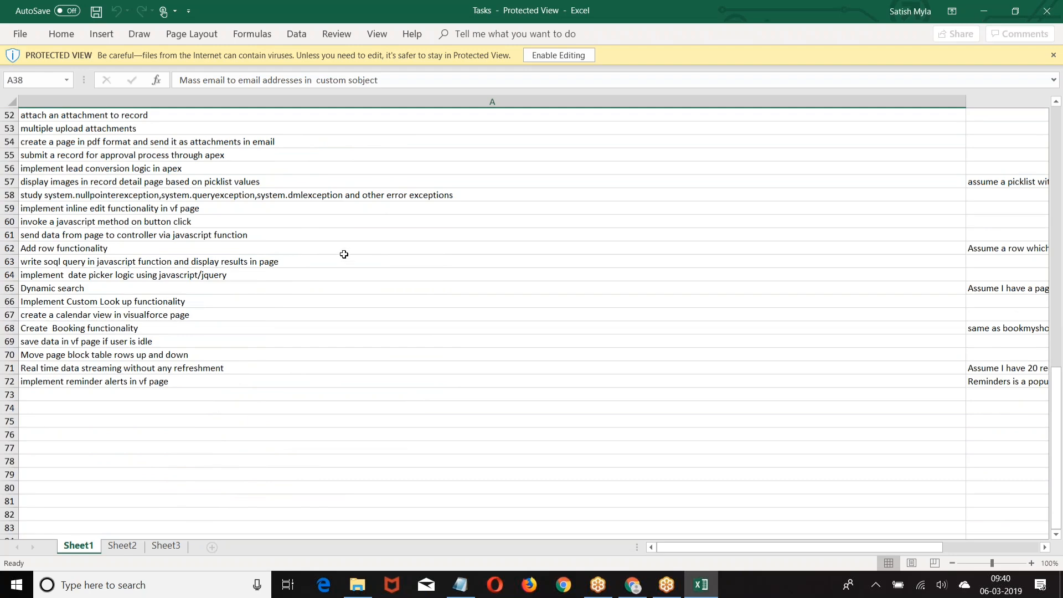
scroll(344, 254, "up", 3)
scroll(343, 254, "up", 14)
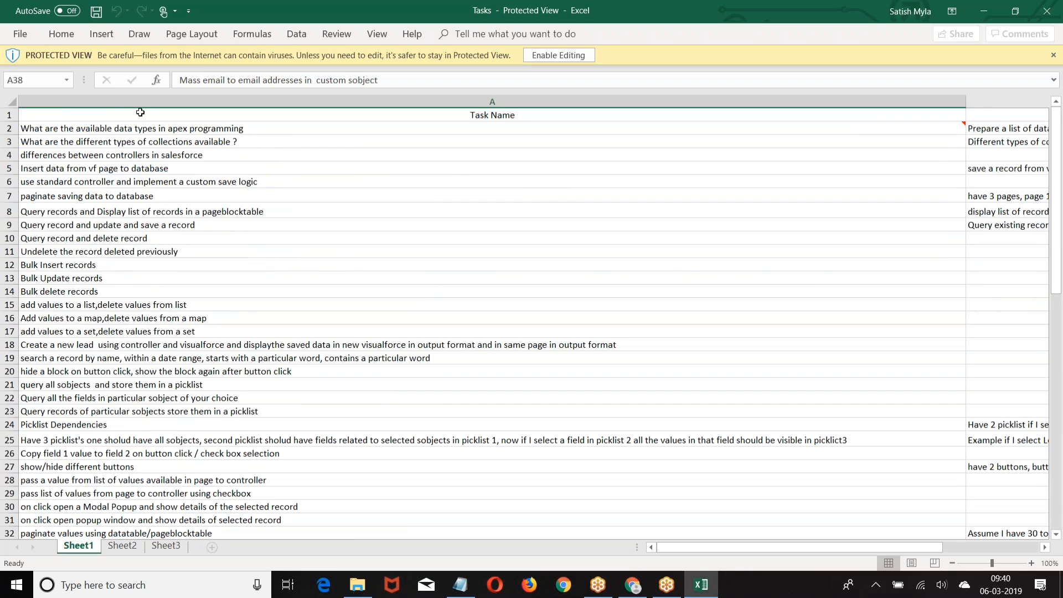
left_click(1046, 8)
left_click(1046, 7)
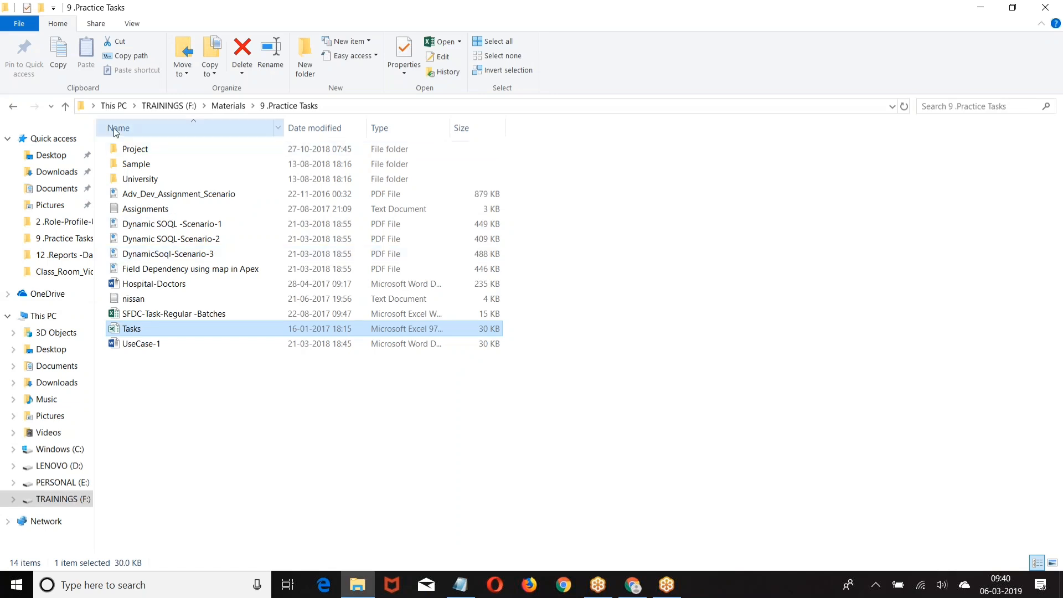
Open OutputField.png from the 11. Scenarios folder in Photos.
left_click(229, 106)
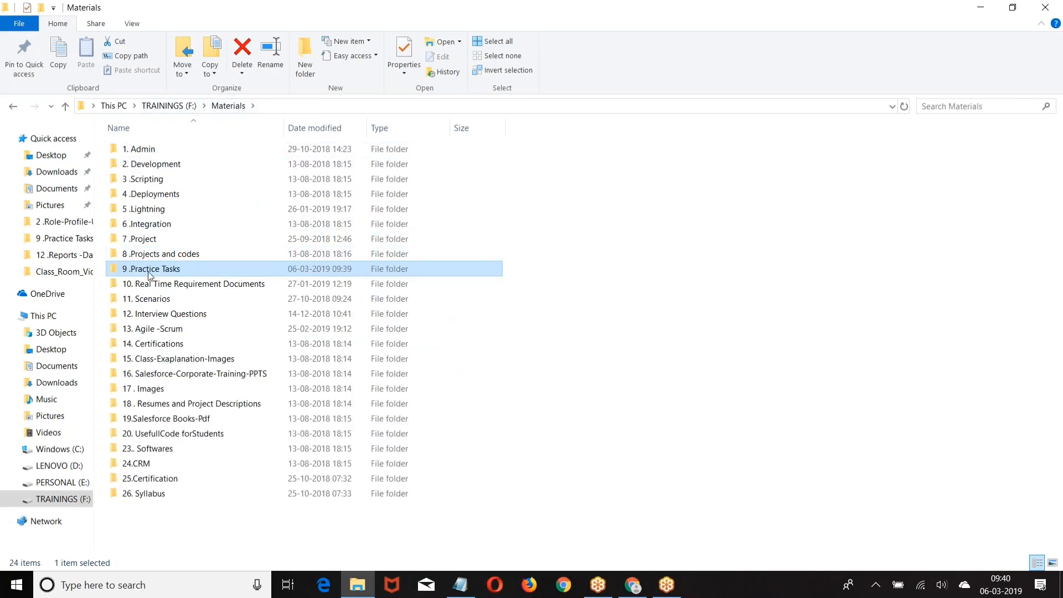
double_click(155, 299)
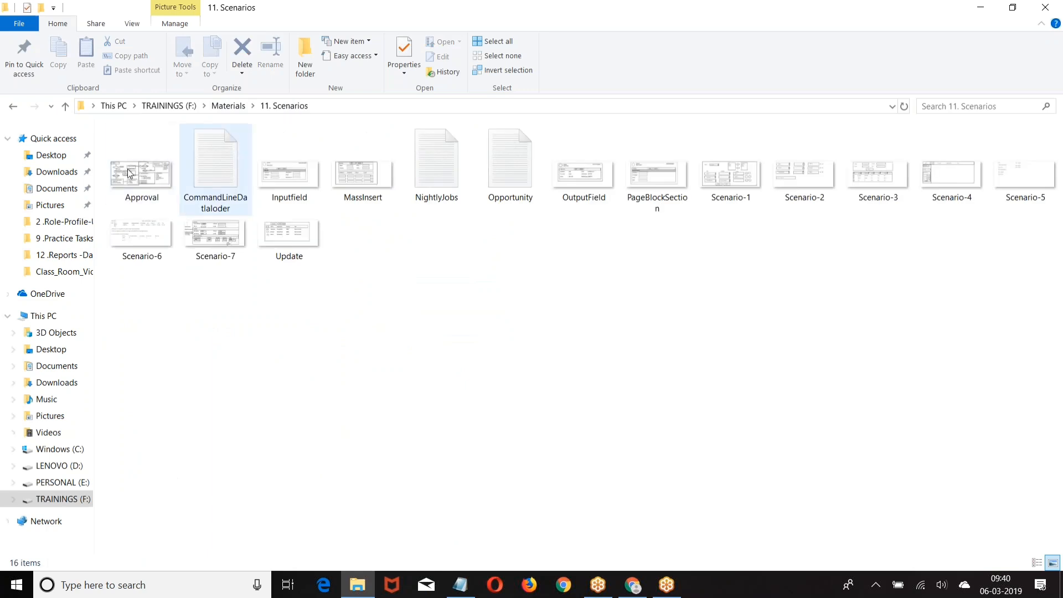
double_click(590, 198)
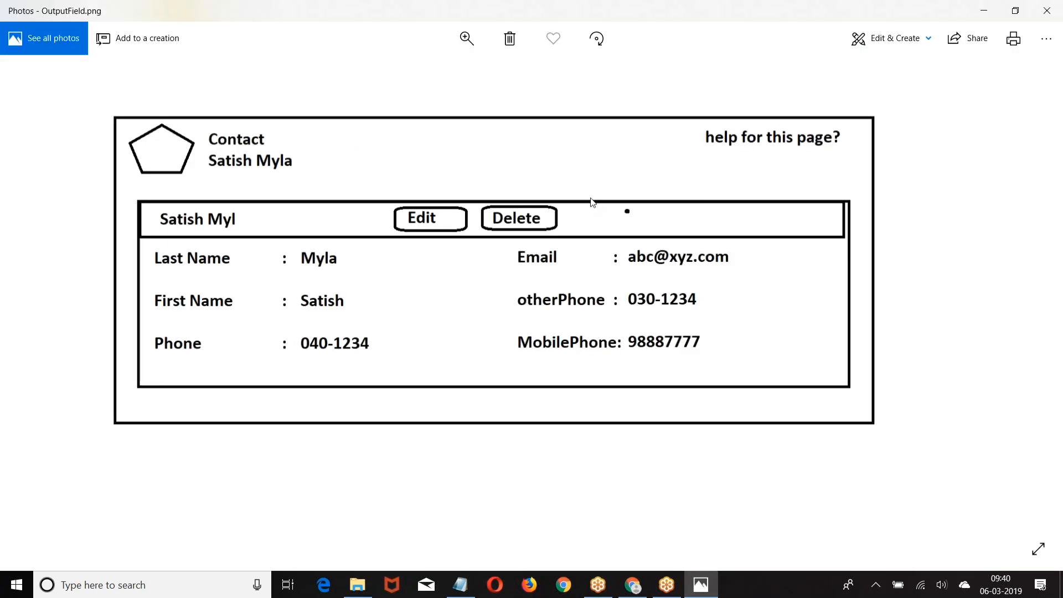
Page through the scenario images to Update.png, close Photos, and return to Materials.
key("Right")
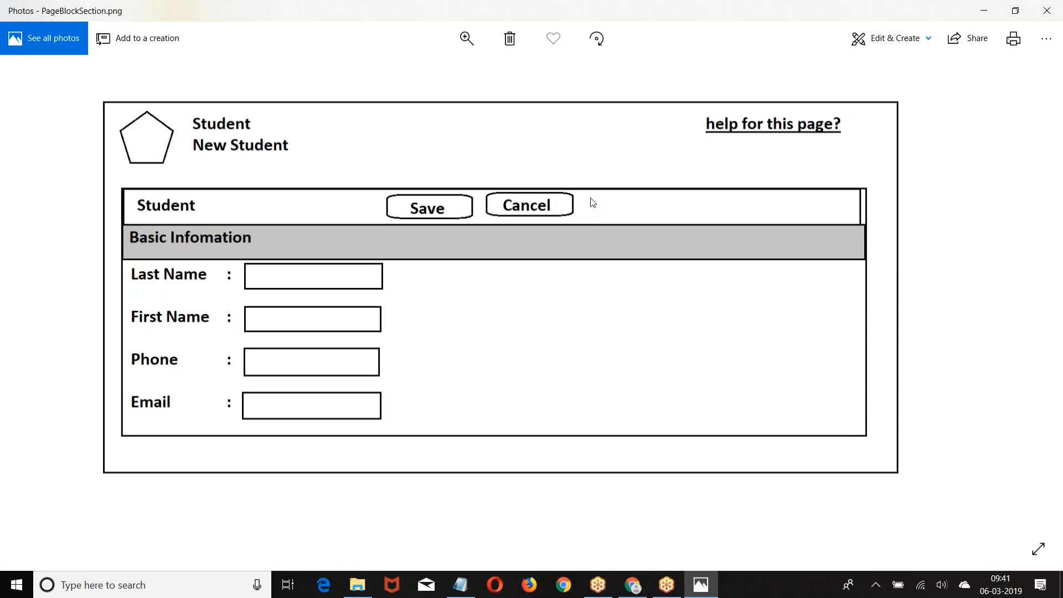
key("Right")
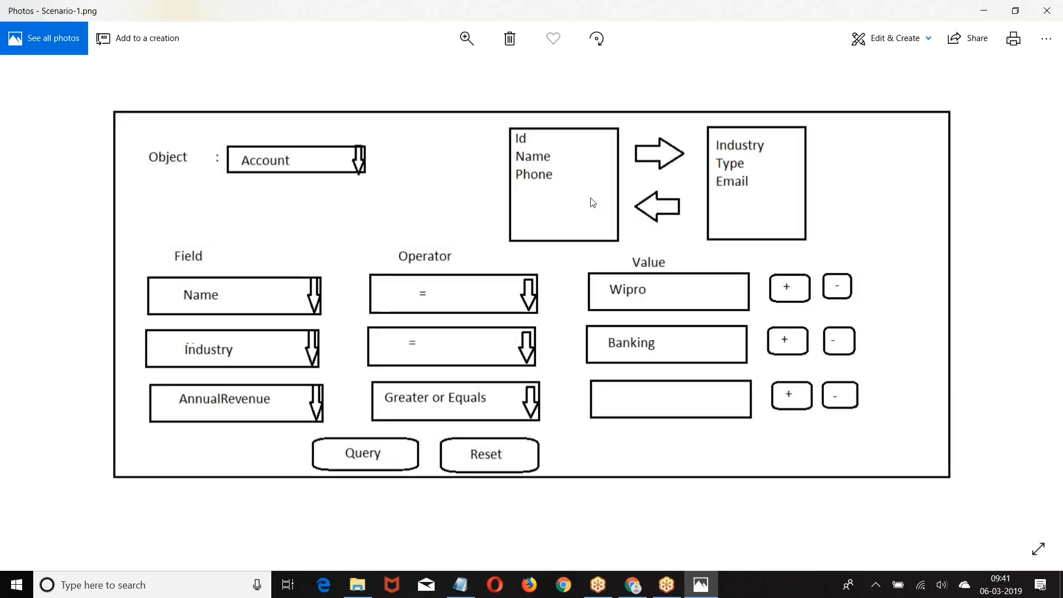
key("Right")
key("Right")
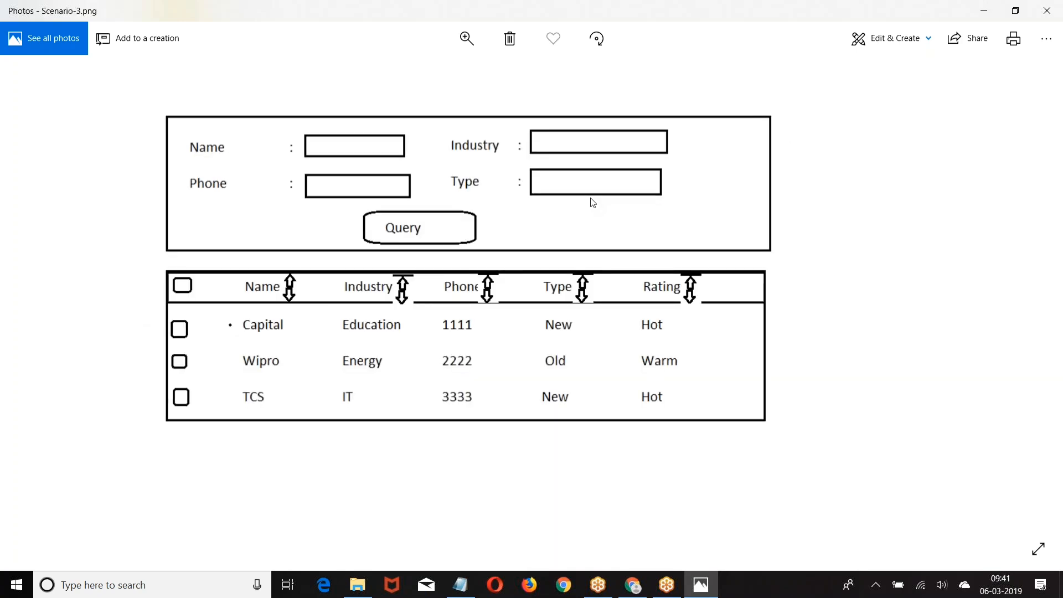
key("Right")
key("Right")
key("Right")
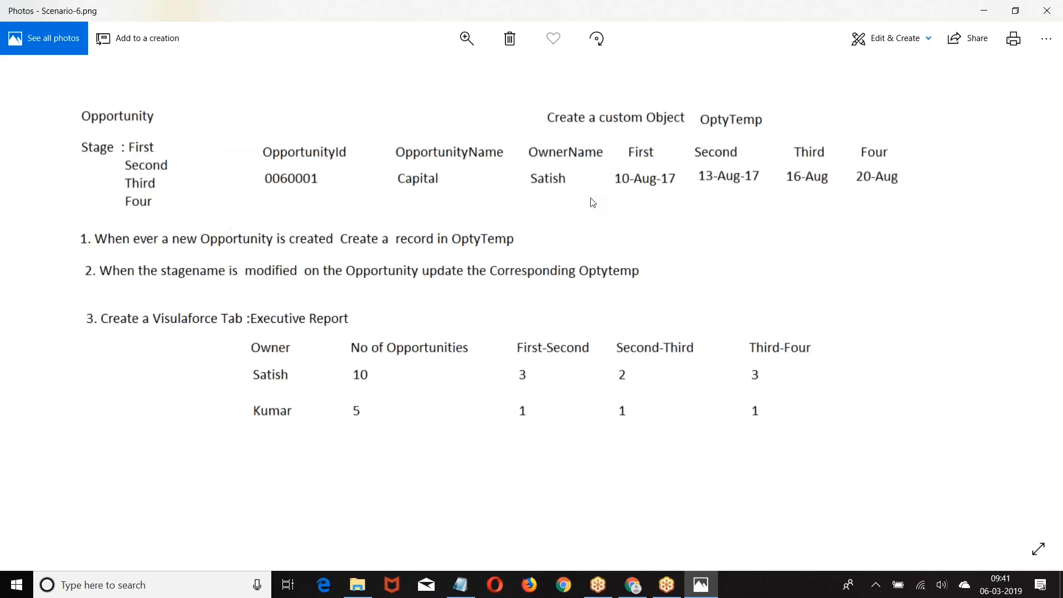
left_click(1046, 10)
left_click(227, 106)
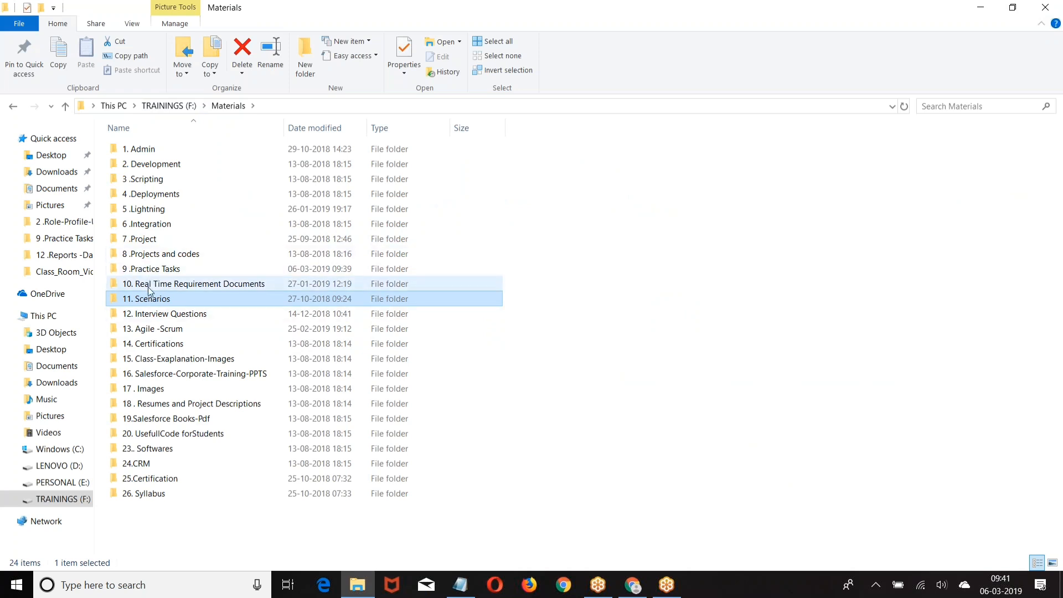
Open the AccounRecord image from the 15. Class-Explanation-Images folder.
left_click(160, 360)
double_click(161, 360)
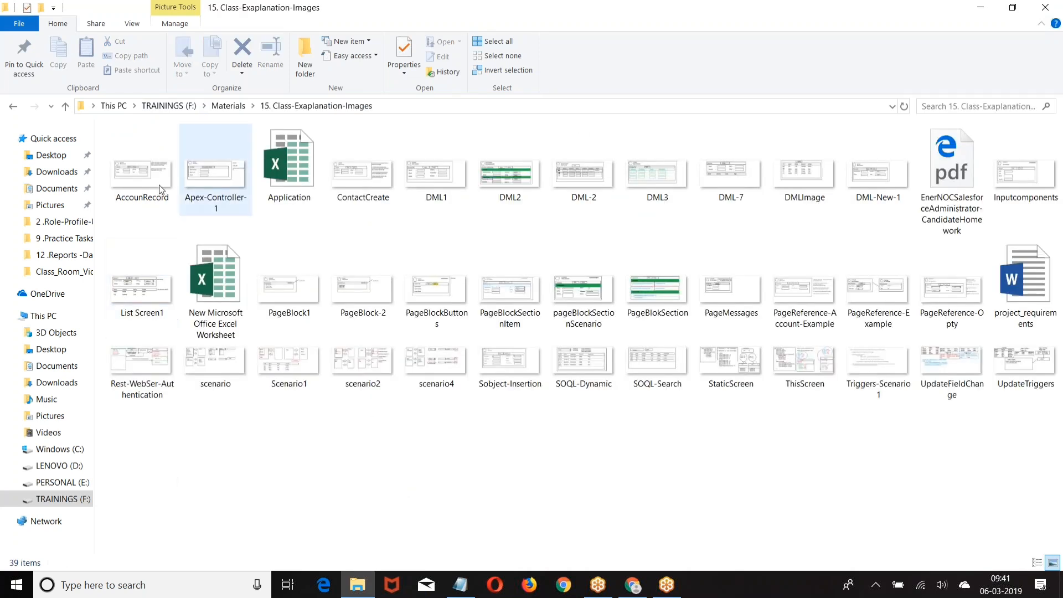
left_click(140, 181)
double_click(139, 181)
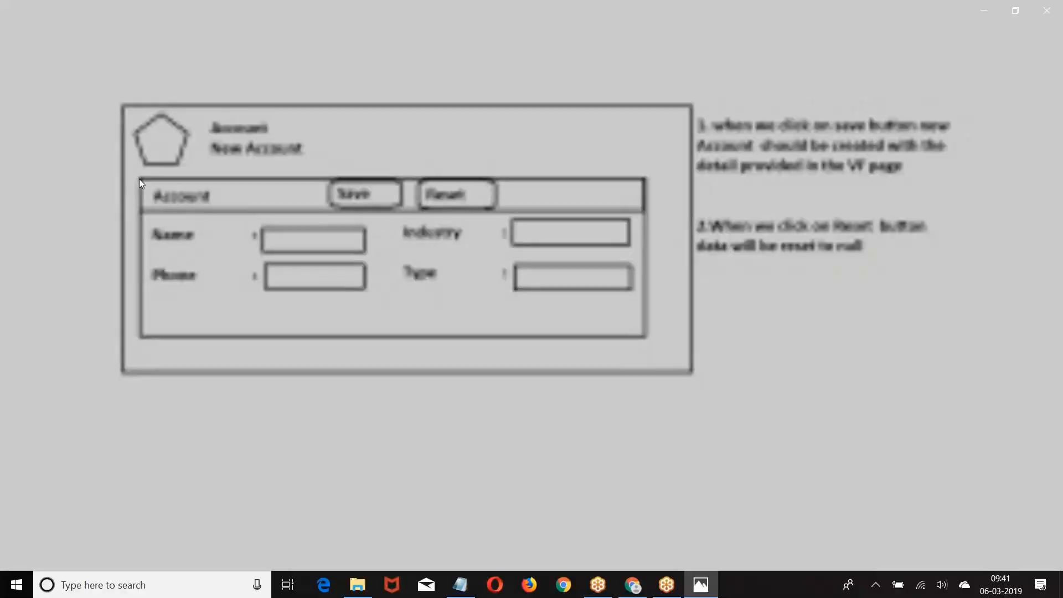
Page through the class images up to PageReference-Opty, then close Photos.
key("Right")
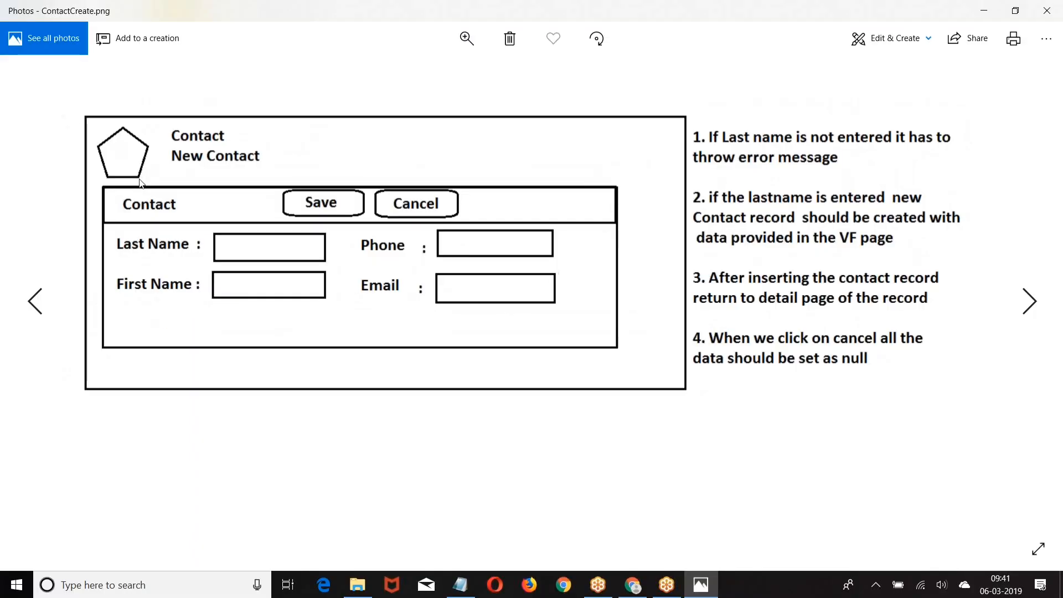
key("Right")
key("Right")
key("Right")
key("Right")
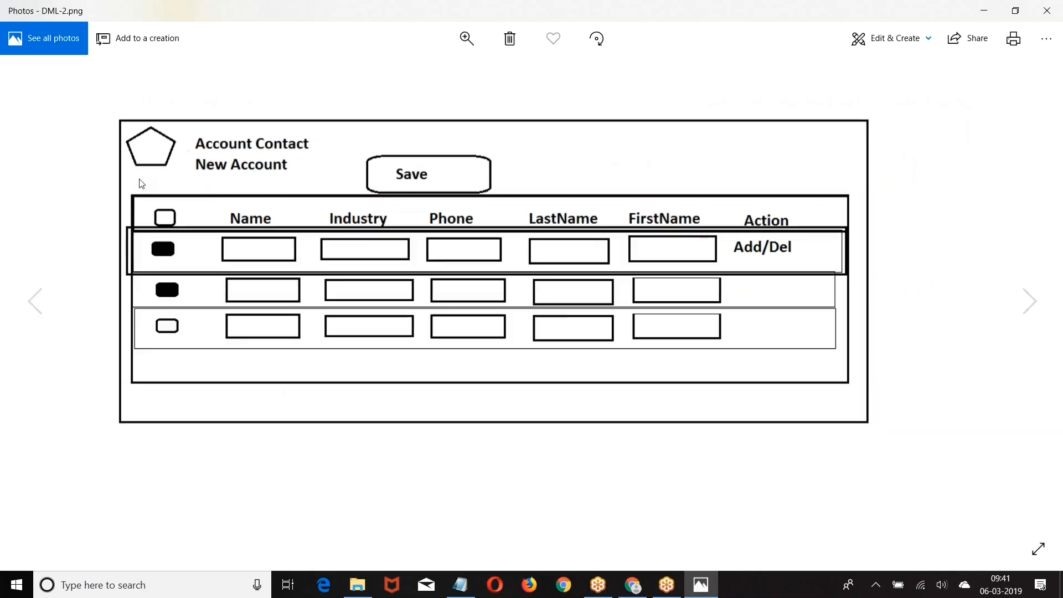
key("Right")
key("Right")
key("Right")
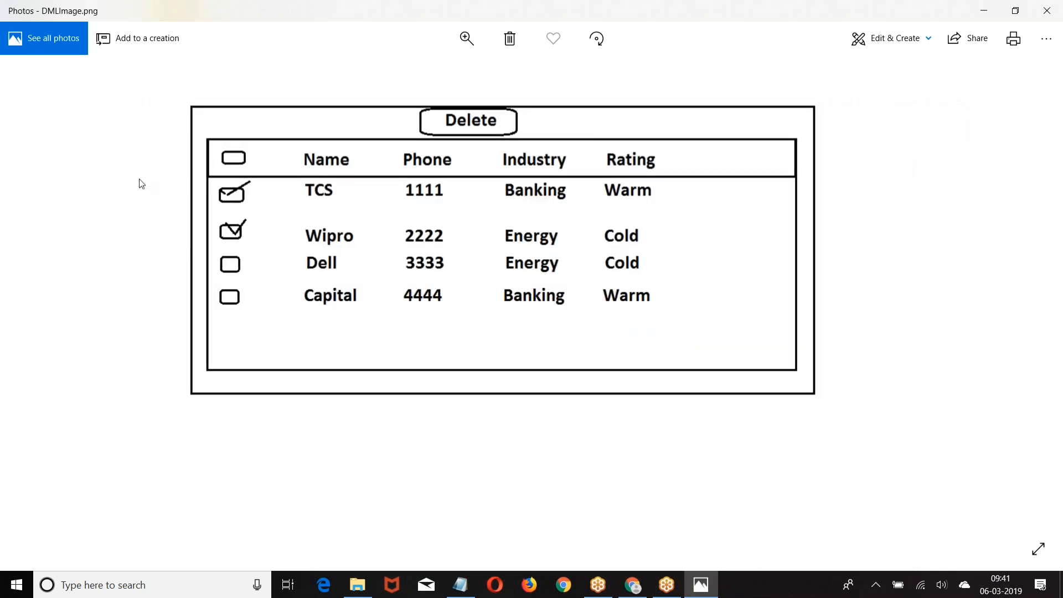
key("Right")
key("Right")
key("Right")
key("Right")
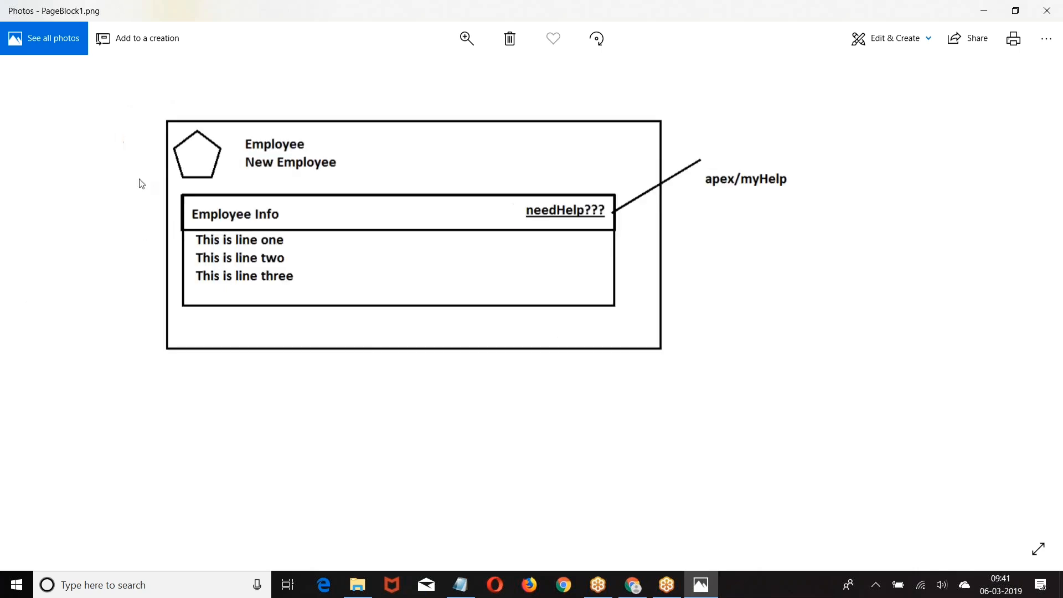
key("Right")
key("Right")
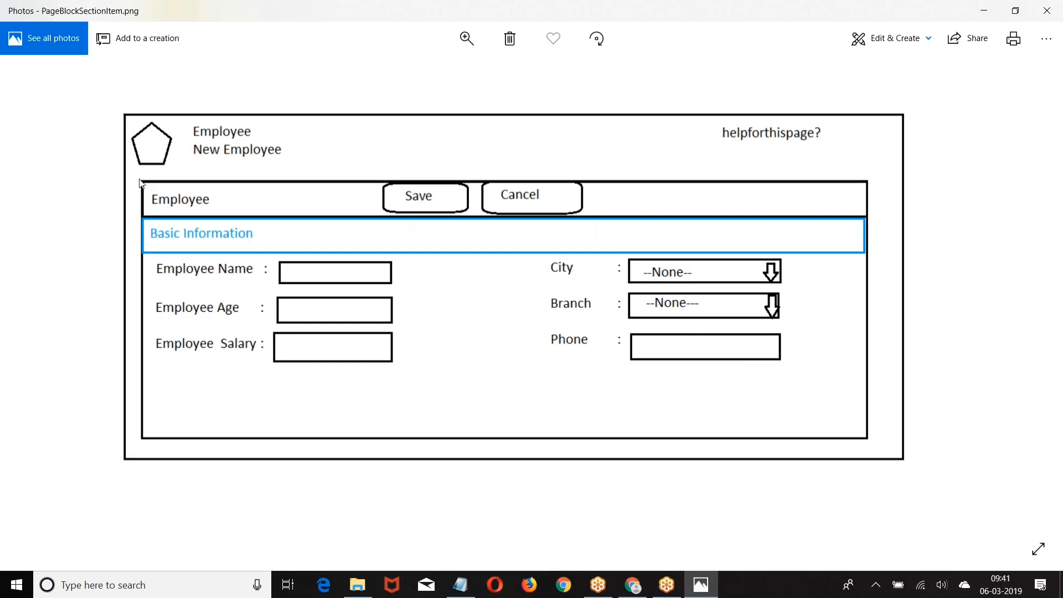
key("Right")
key("Right")
key("Right")
key("Right")
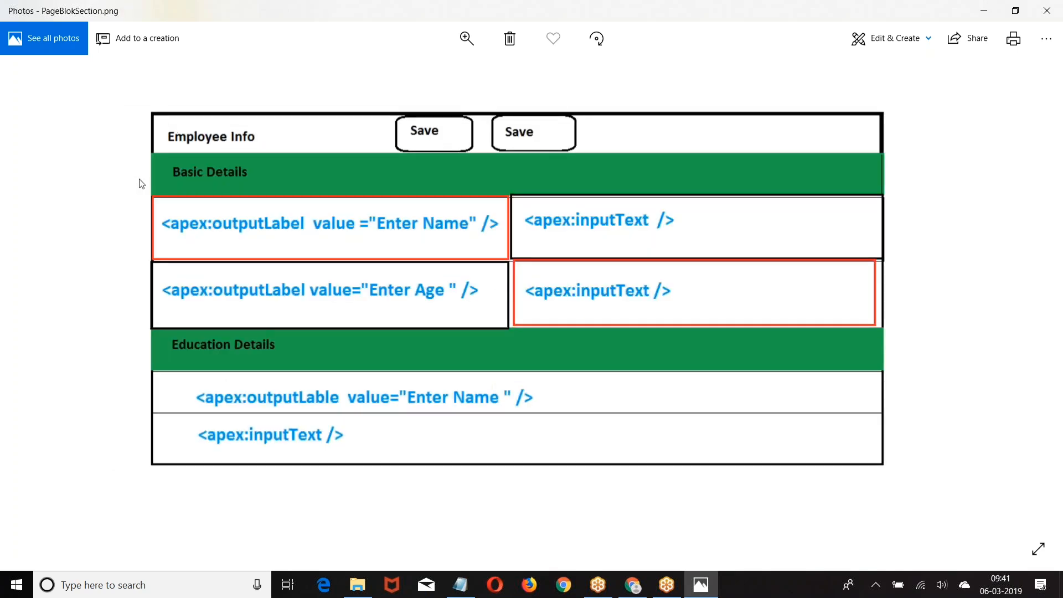
key("Right")
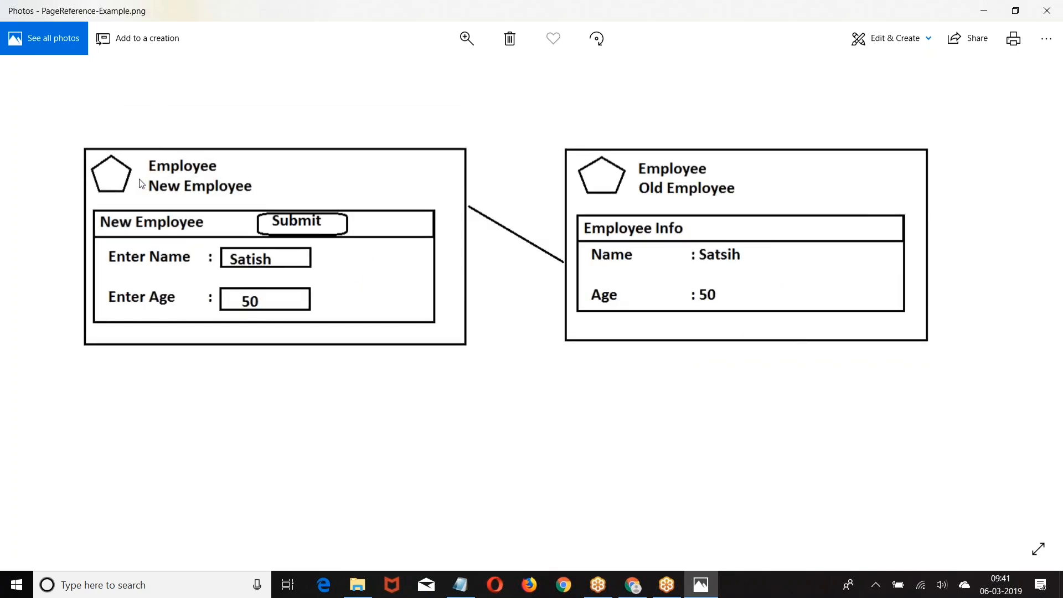
key("Right")
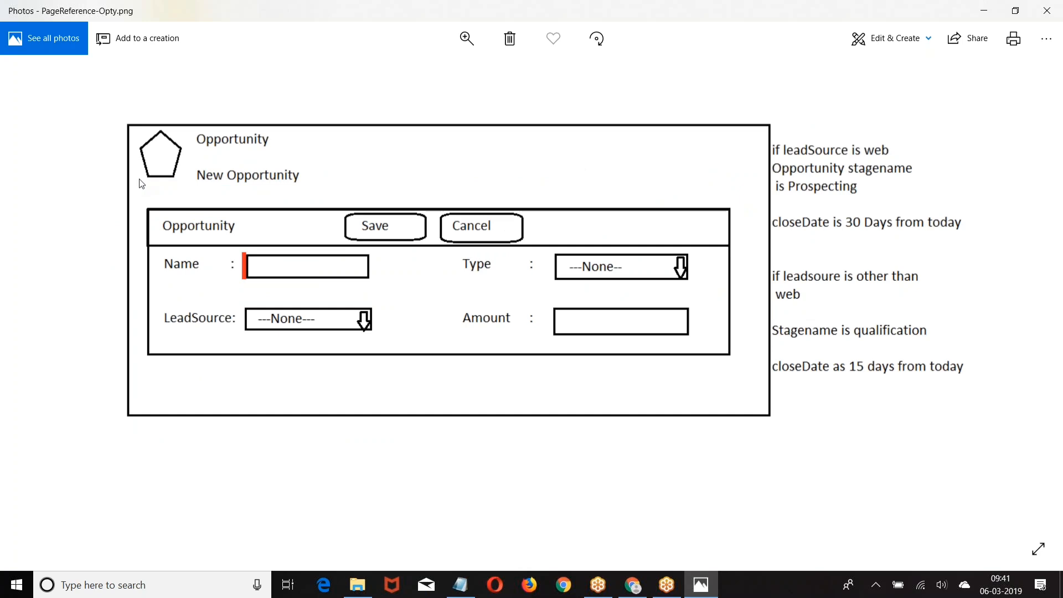
left_click(1046, 10)
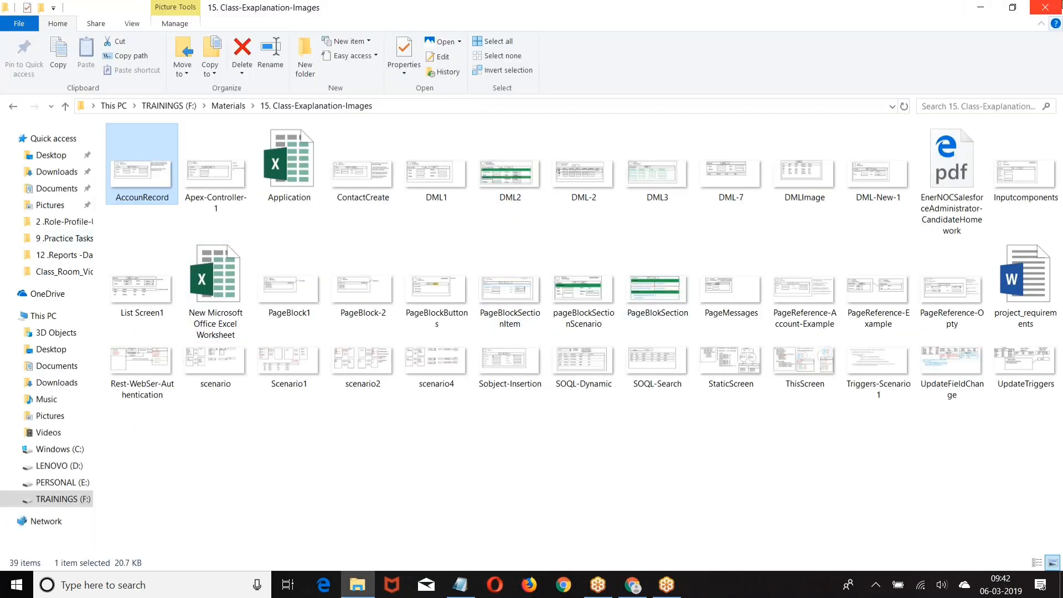
Close Explorer, glance at the Salesforce home page, then bring the Notepad notes forward.
left_click(1045, 7)
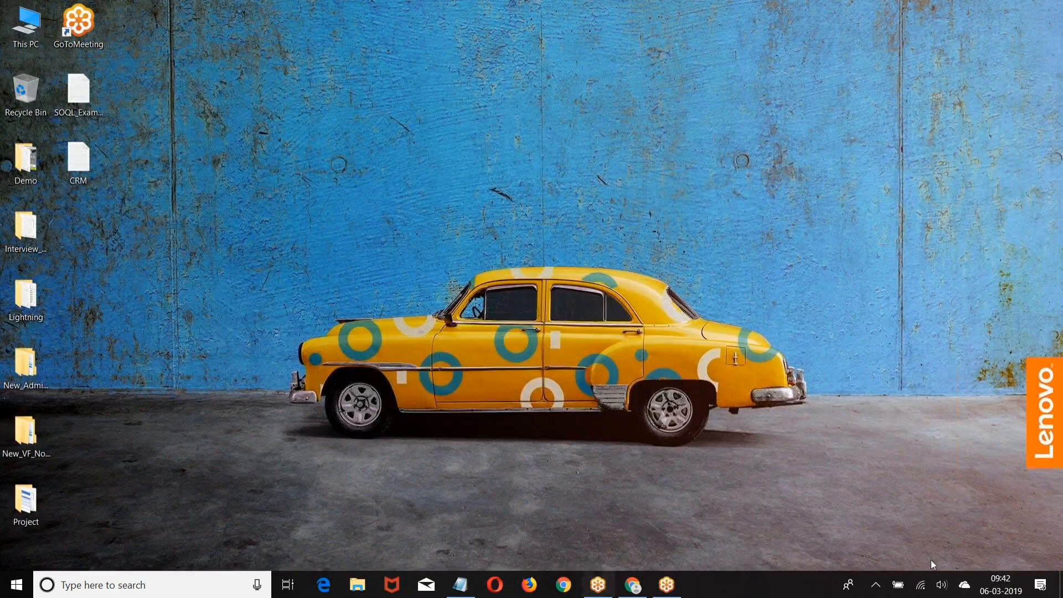
left_click(632, 585)
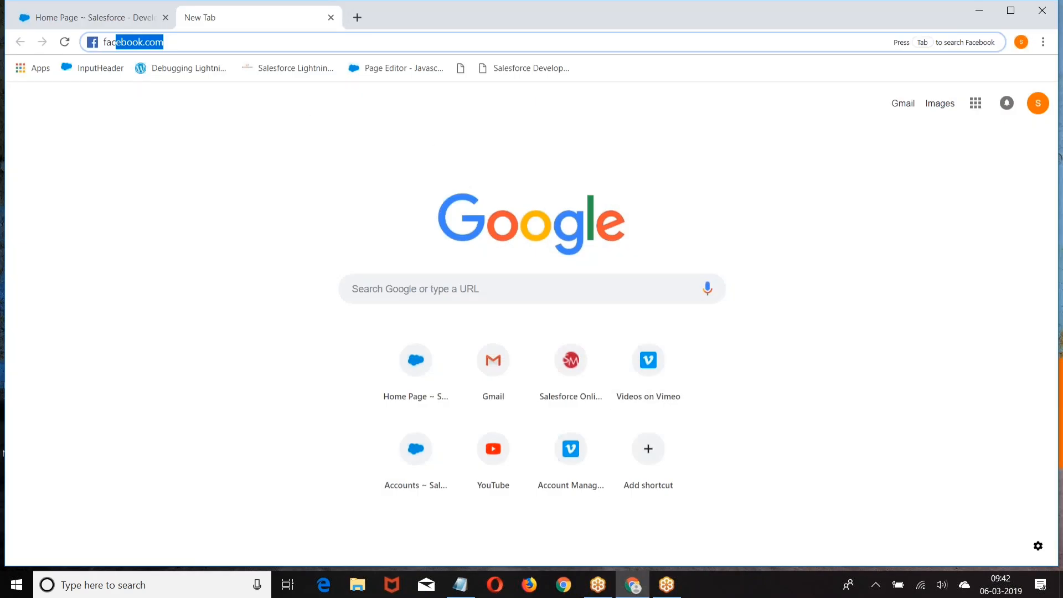
left_click(53, 12)
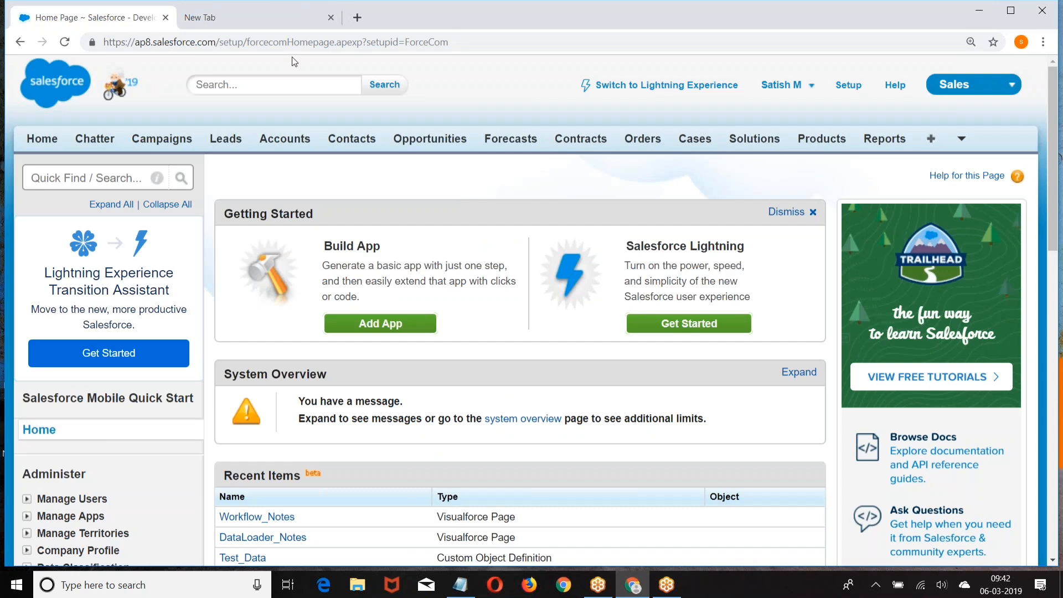
left_click(459, 585)
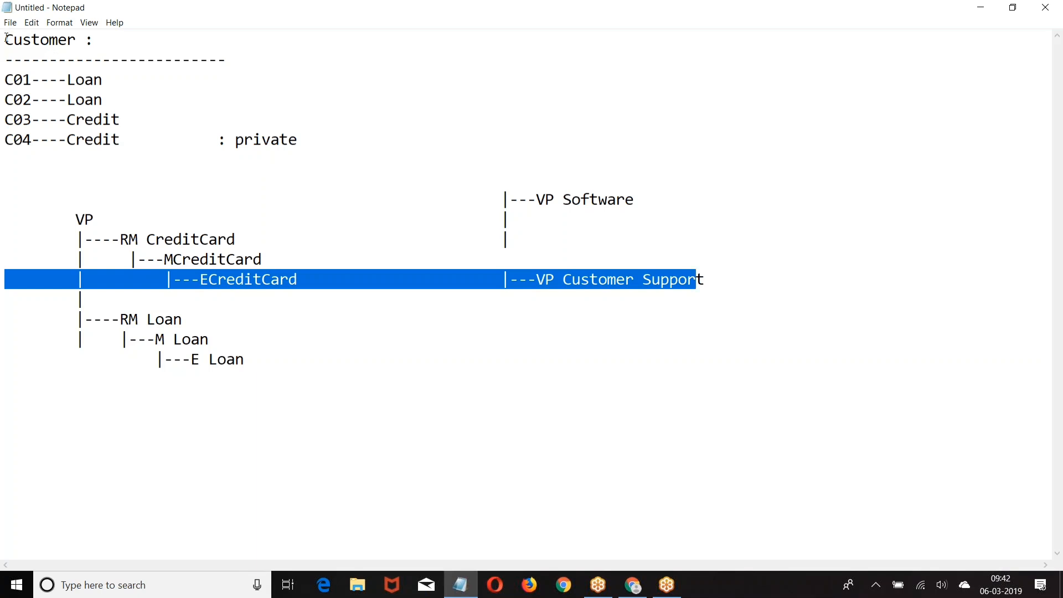
Replace the old notes with Communities, TM and CRM lines above a dashed divider.
key("ctrl+a")
key("Delete")
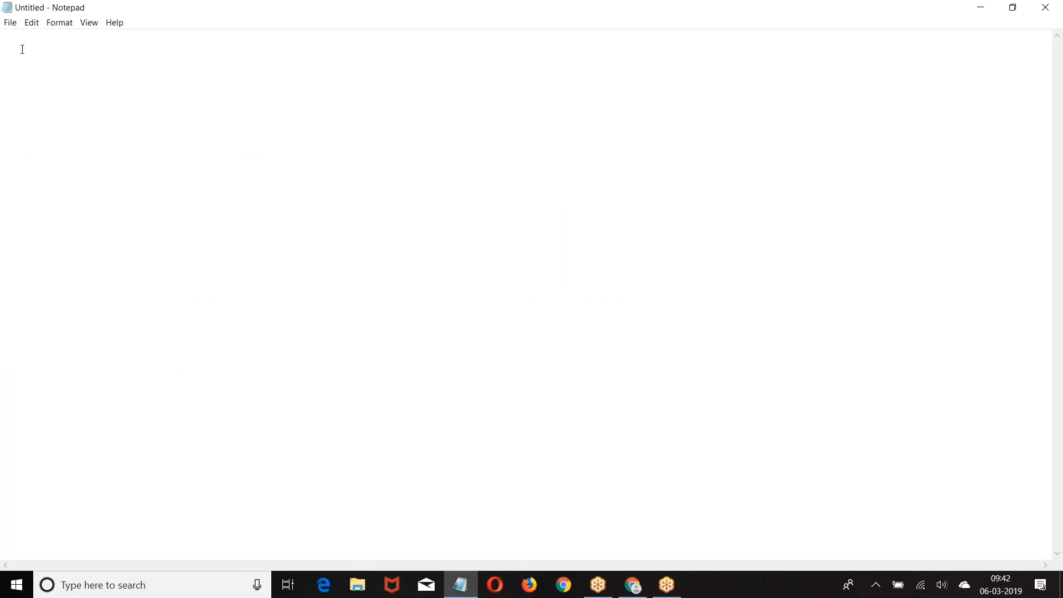
type("Communities")
key("Return")
type("TM")
key("Return")
type("CRM")
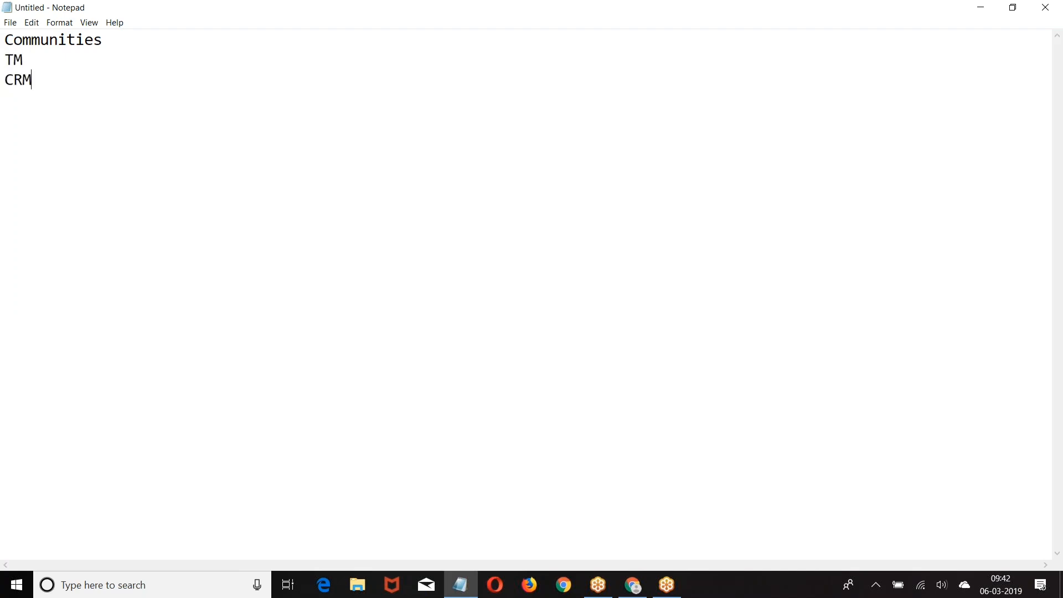
key("Return")
type("--------------------")
Add tab-aligned ': 1' after Communities and ':' after TM.
left_click(110, 40)
key("Tab")
type(":1")
key("Left")
key("Left")
left_click_drag(158, 40, 198, 39)
key("Right")
key("Left")
left_click(123, 72)
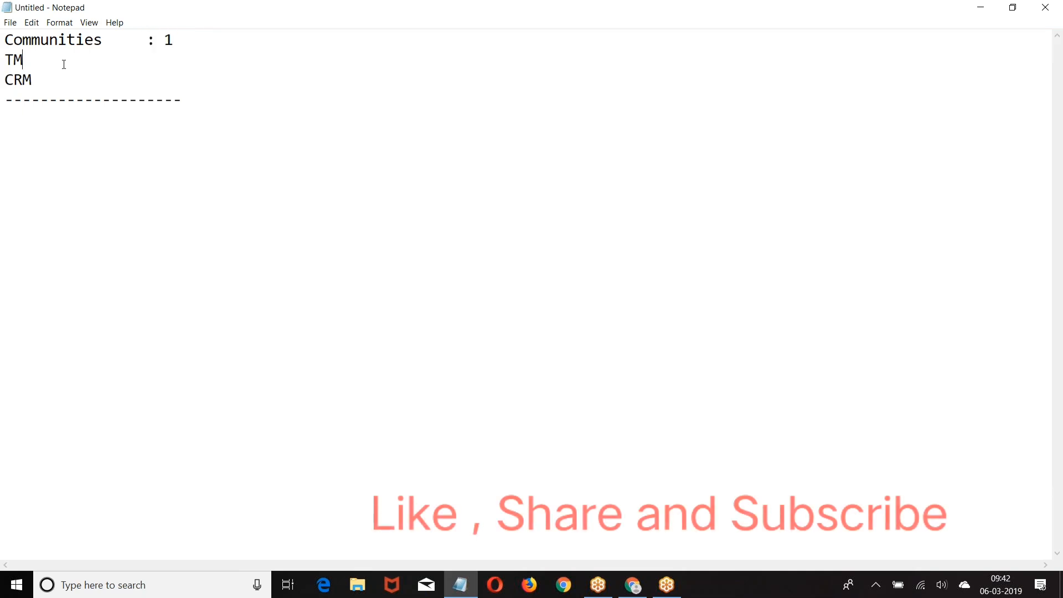
key("Tab")
key("Tab")
type(":")
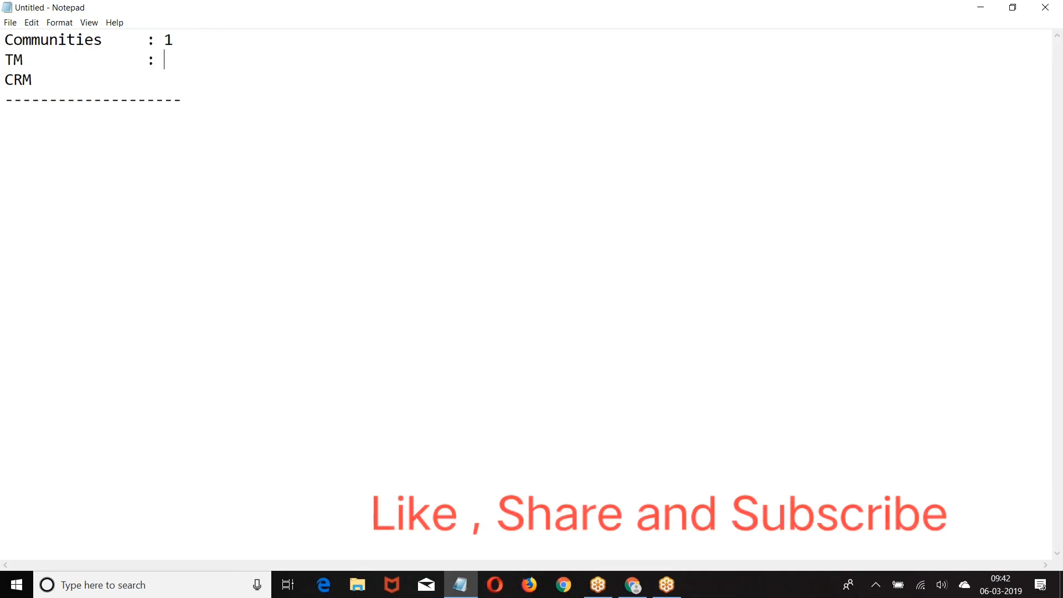
Add ': WeekEnd' after CRM and highlight the list values.
left_click_drag(7, 39, 94, 39)
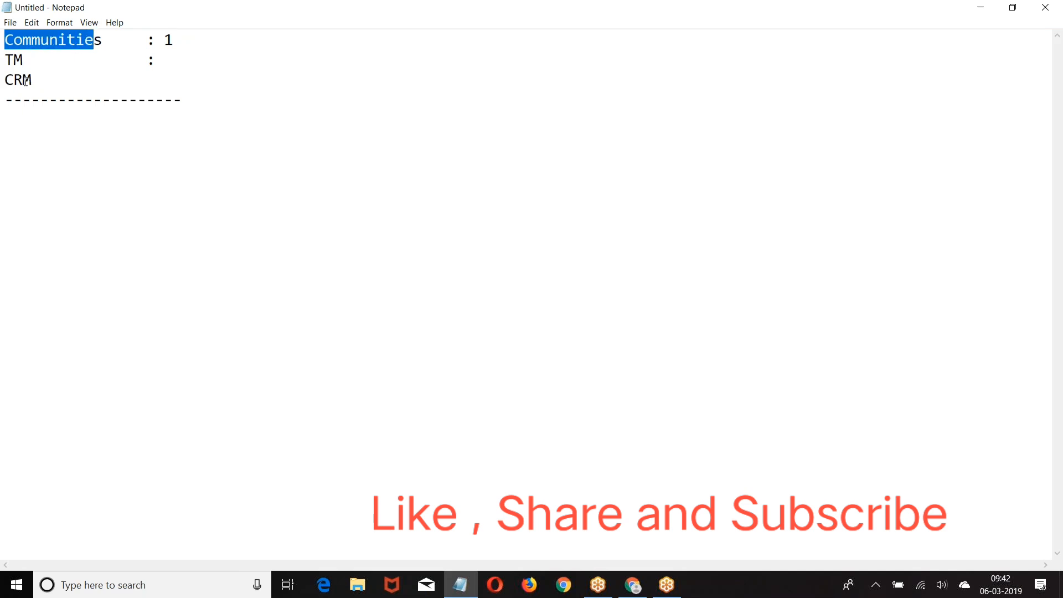
left_click(78, 78)
key("Tab")
type(":")
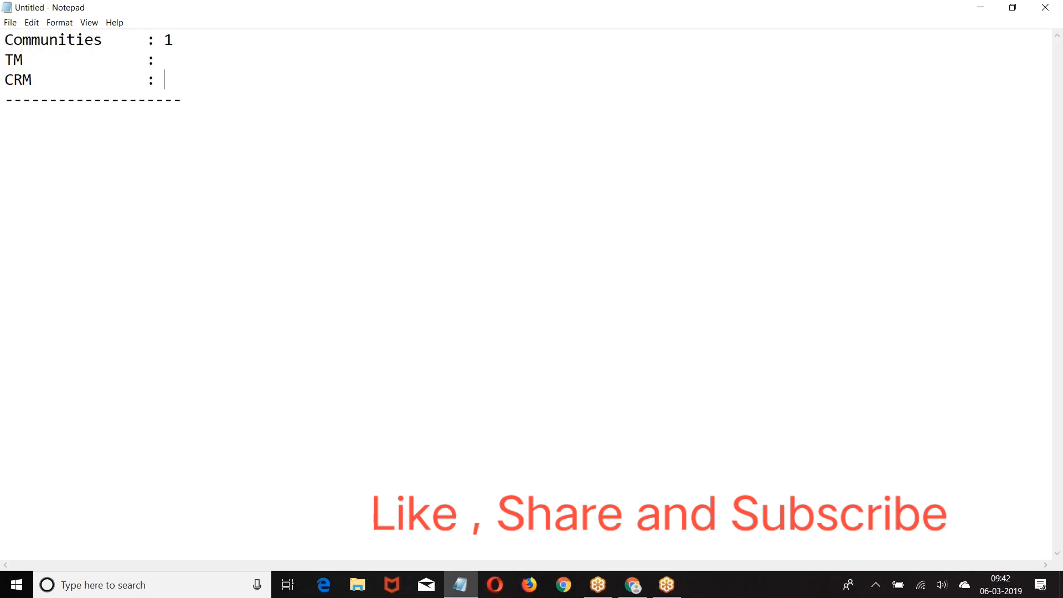
type(" Week End")
key("BackSpace")
key("BackSpace")
key("BackSpace")
key("BackSpace")
type("End")
left_click_drag(161, 79, 259, 78)
left_click(294, 87)
double_click(169, 39)
left_click_drag(155, 81, 232, 85)
left_click(233, 83)
left_click_drag(164, 81, 258, 81)
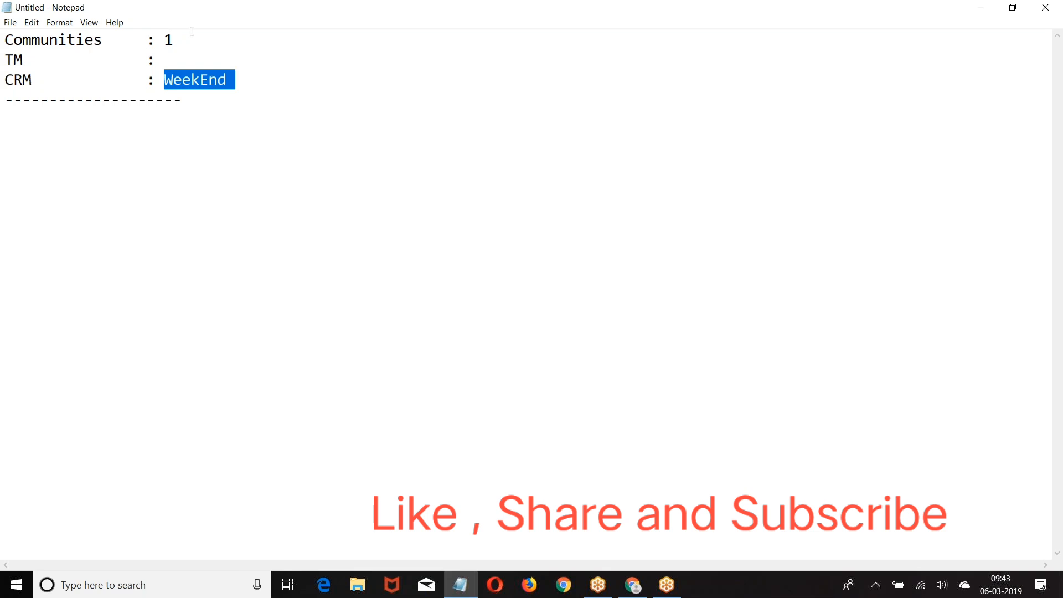
Enter 30 as the TM value and highlight the list to review it.
left_click(165, 62)
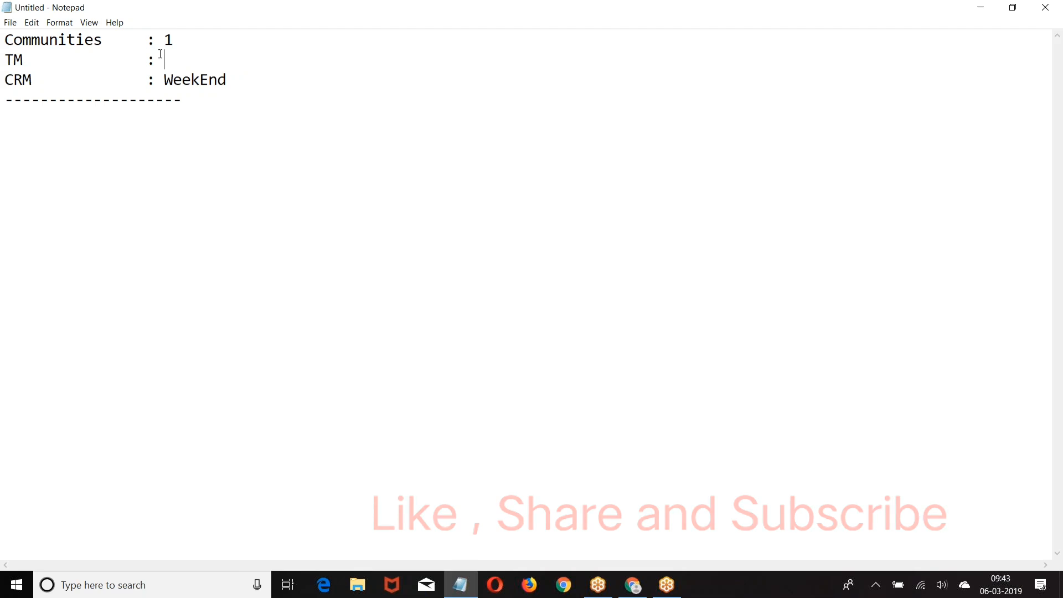
type("30")
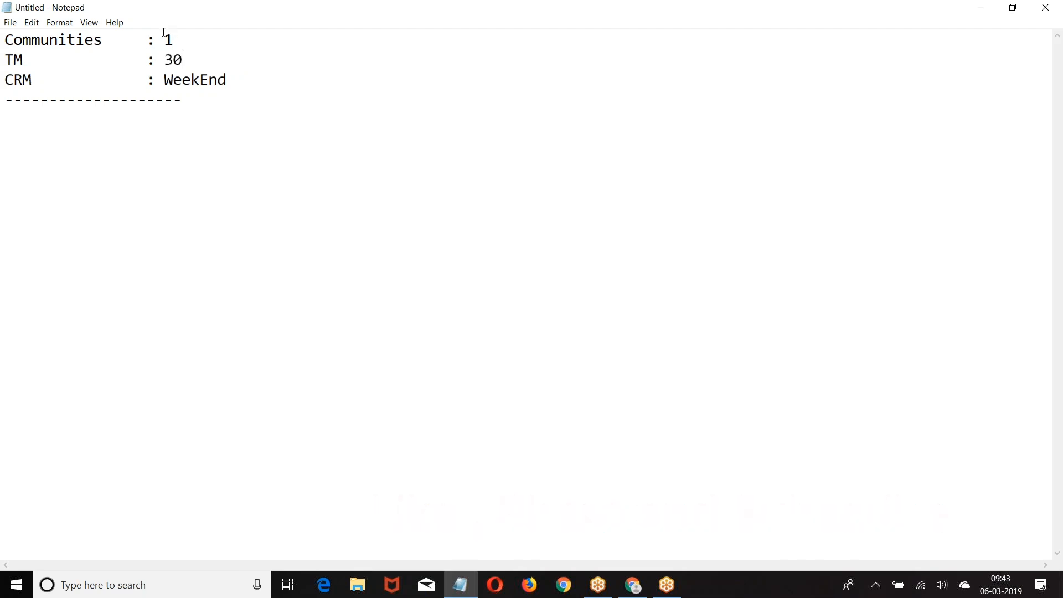
left_click_drag(165, 40, 178, 59)
left_click_drag(5, 38, 237, 80)
left_click(242, 72)
left_click_drag(5, 44, 207, 110)
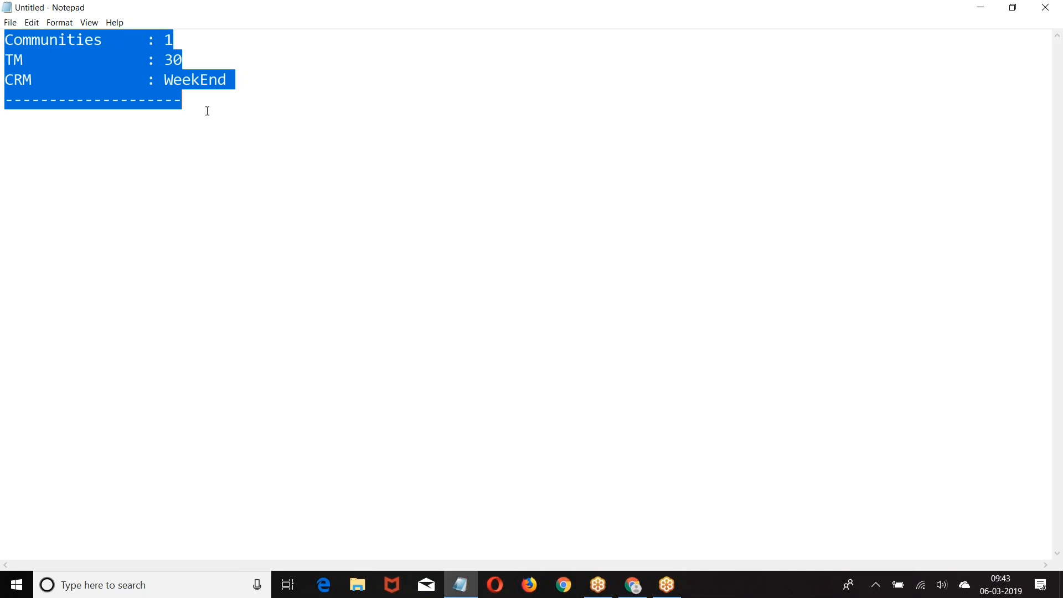
left_click(294, 131)
key("ctrl+a")
Lengthen the dashed divider and add a 'Process Builder :' line below CRM.
left_click(249, 113)
type("-----")
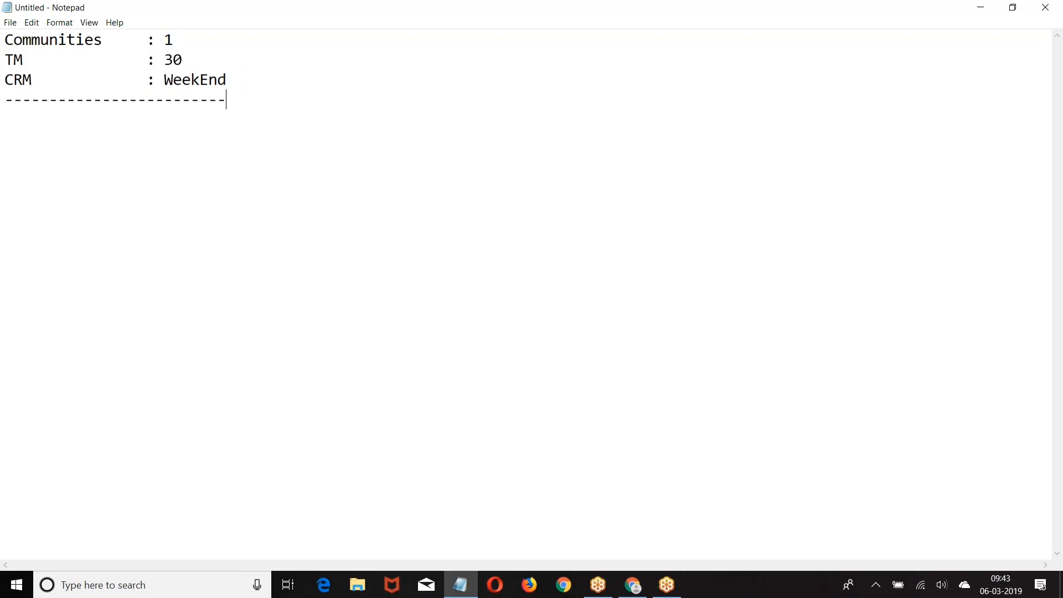
type("-")
left_click(272, 81)
key("Return")
type("P")
key("BackSpace")
type("Process Build")
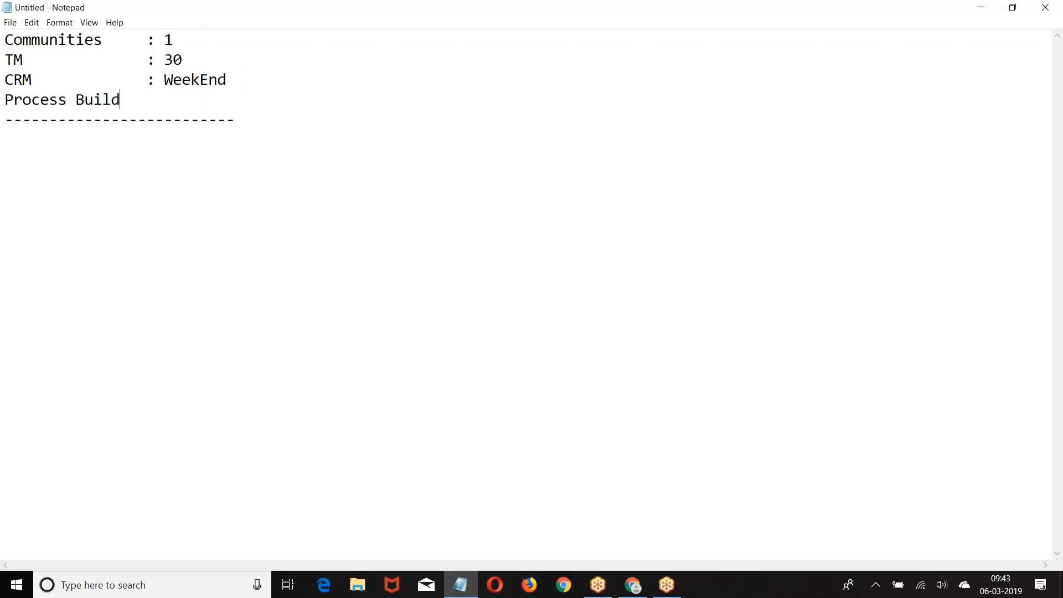
type("er:")
left_click(136, 100)
left_click(292, 111)
left_click_drag(5, 100, 261, 100)
left_click(311, 104)
left_click_drag(5, 40, 290, 124)
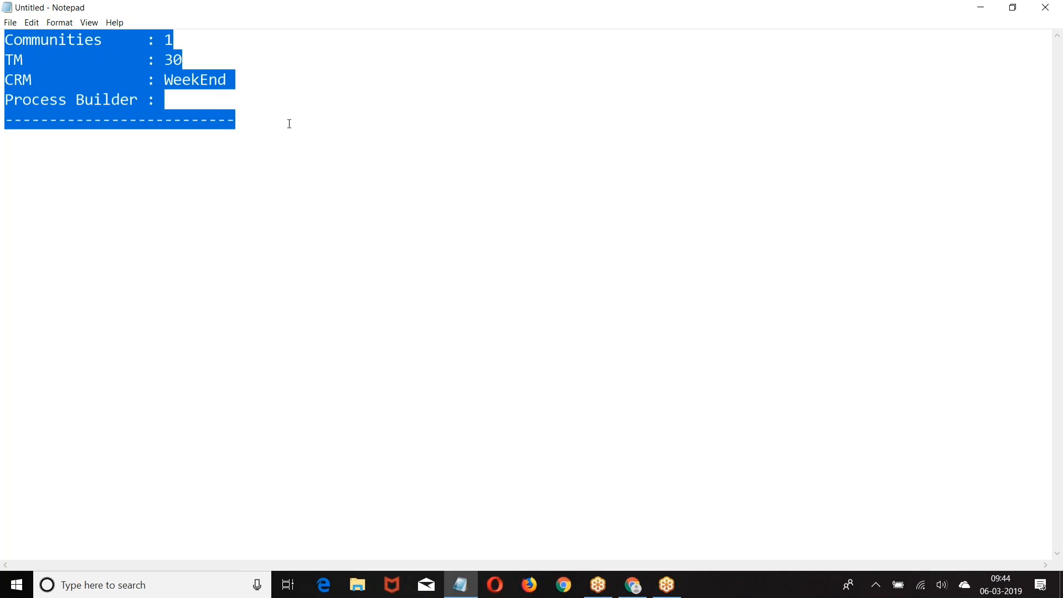
left_click(311, 116)
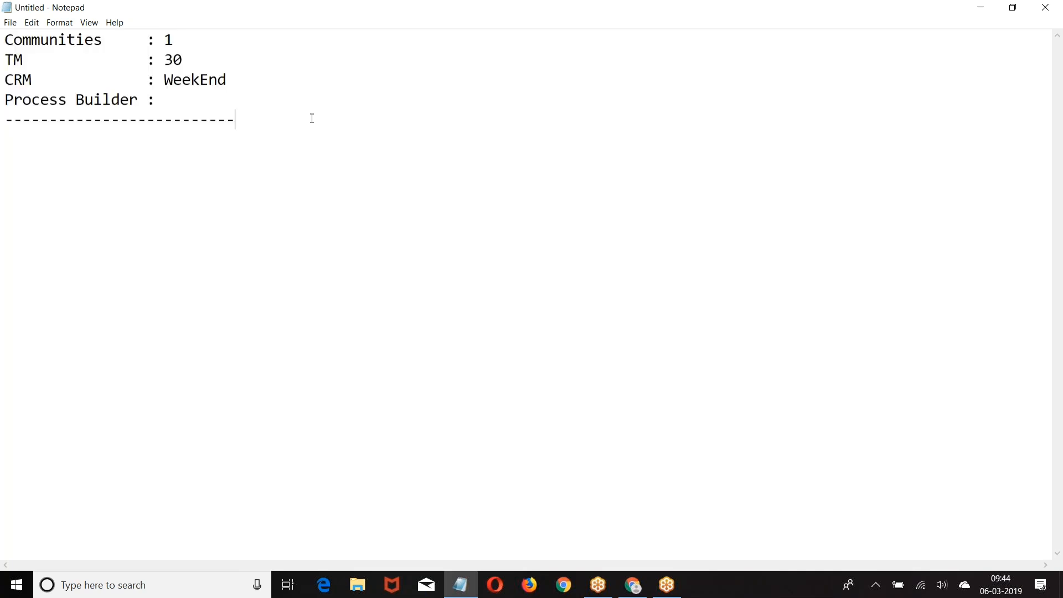
Minimize Notepad and scroll the Salesforce setup home page to view Recent Items.
left_click(981, 7)
scroll(491, 232, "down", 2)
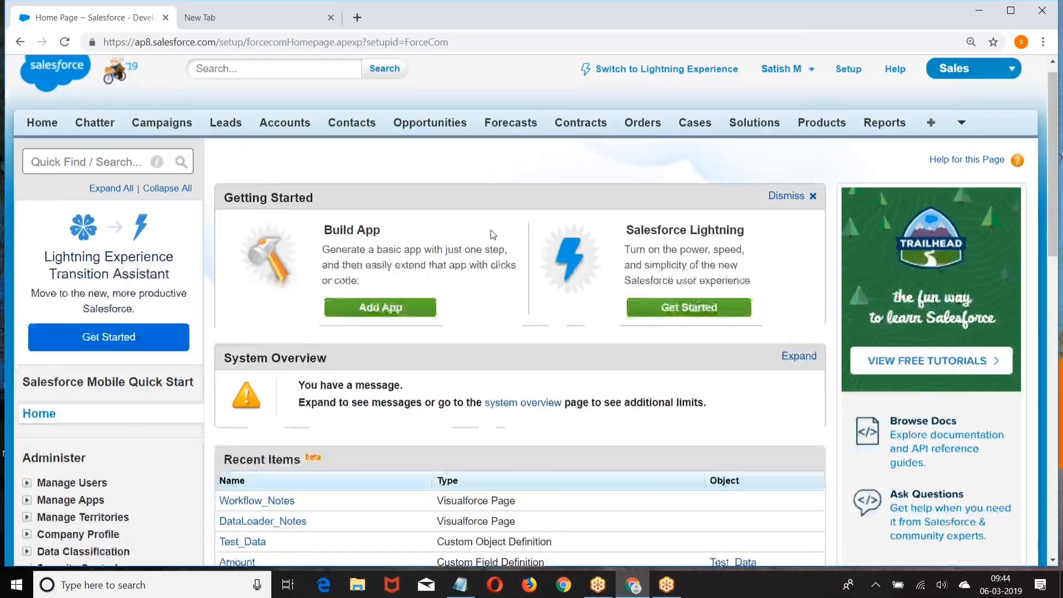
scroll(487, 292, "up", 3)
scroll(783, 391, "down", 3)
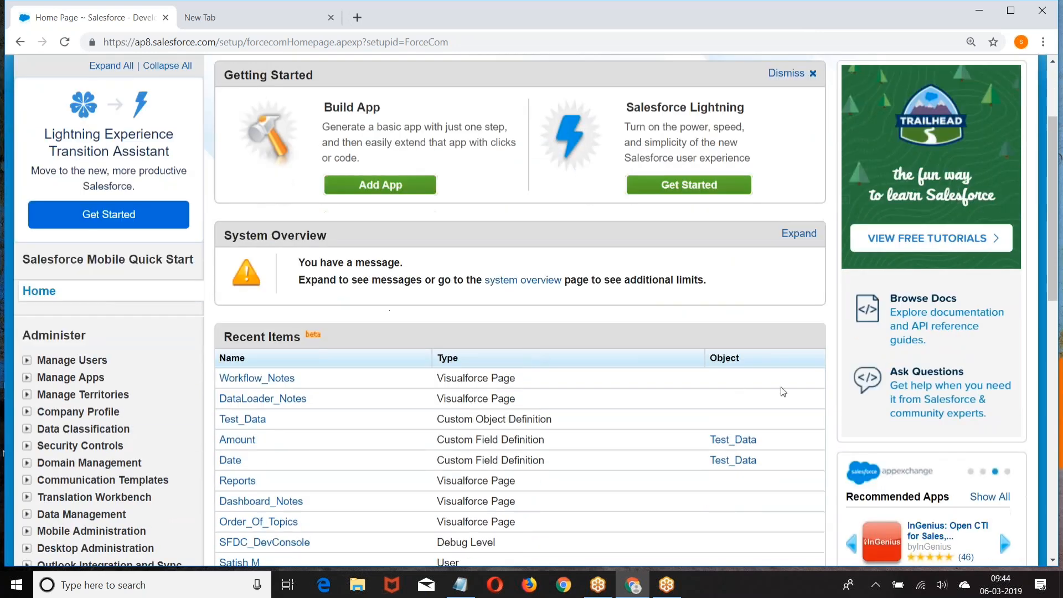
left_click(1045, 553)
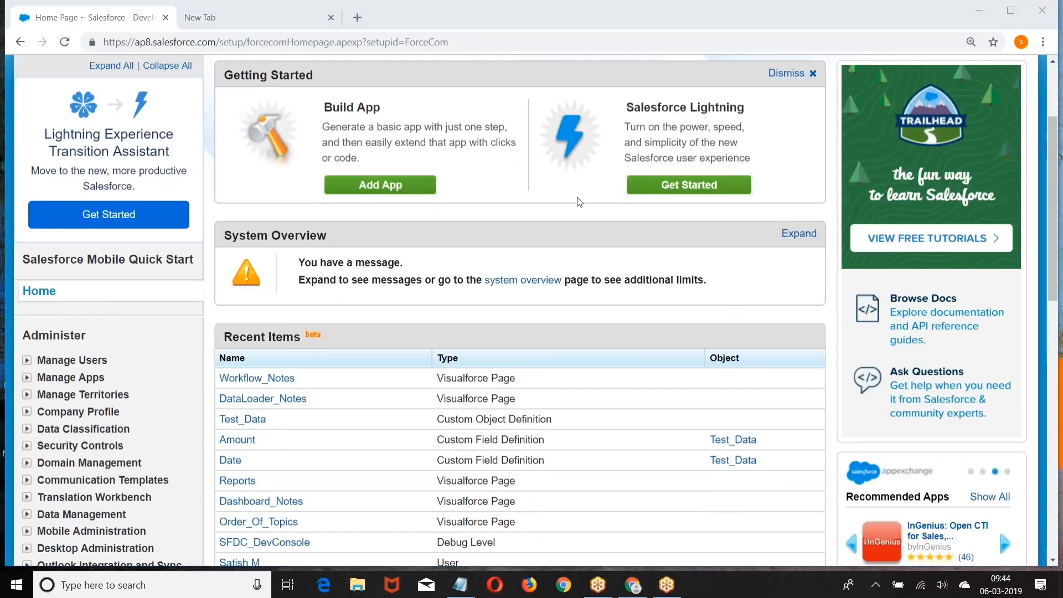
scroll(534, 108, "up", 2)
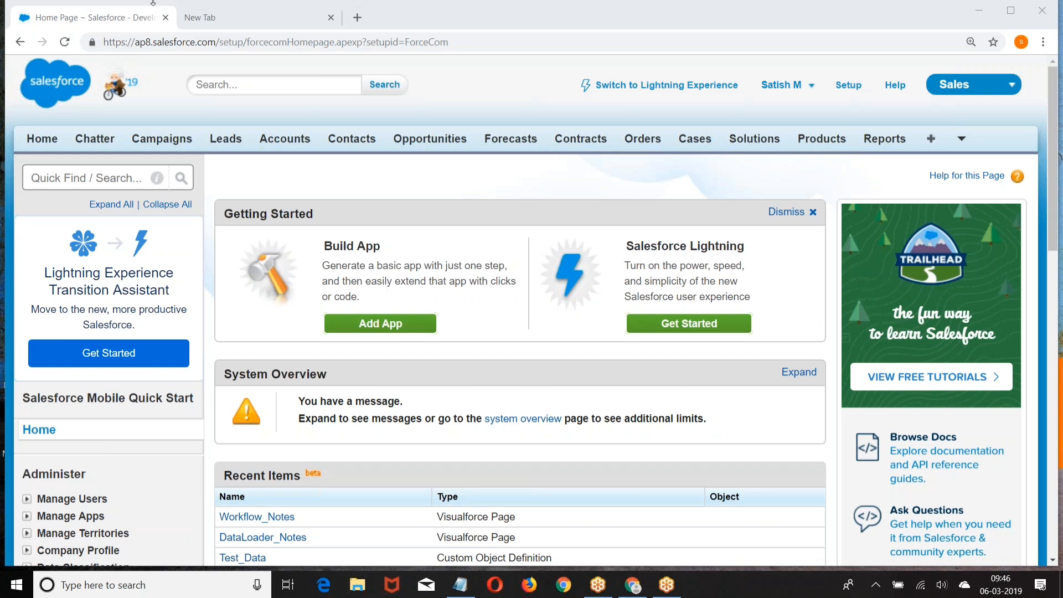
left_click(242, 17)
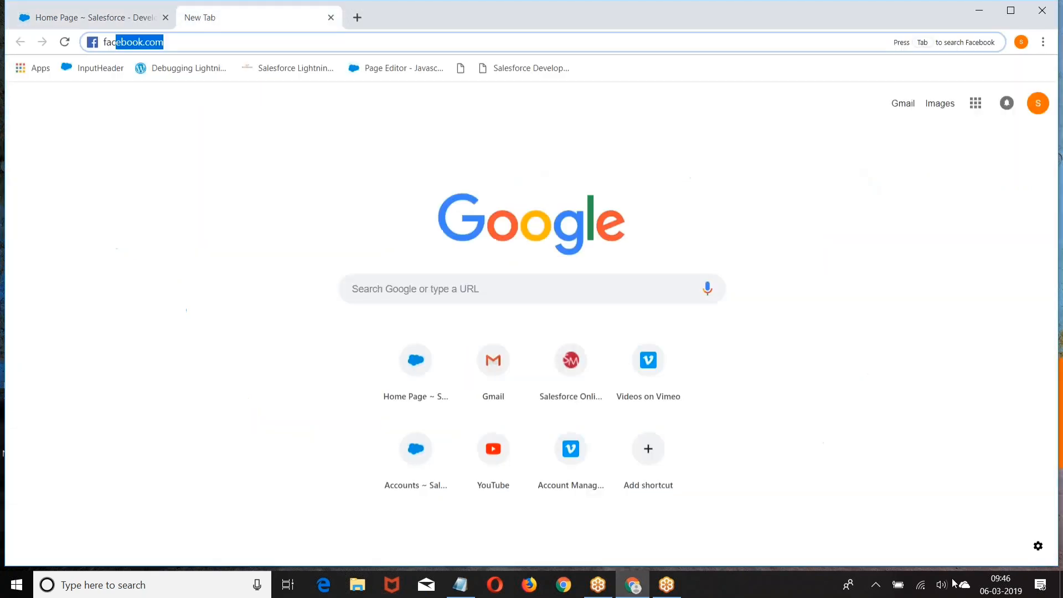
left_click(1049, 556)
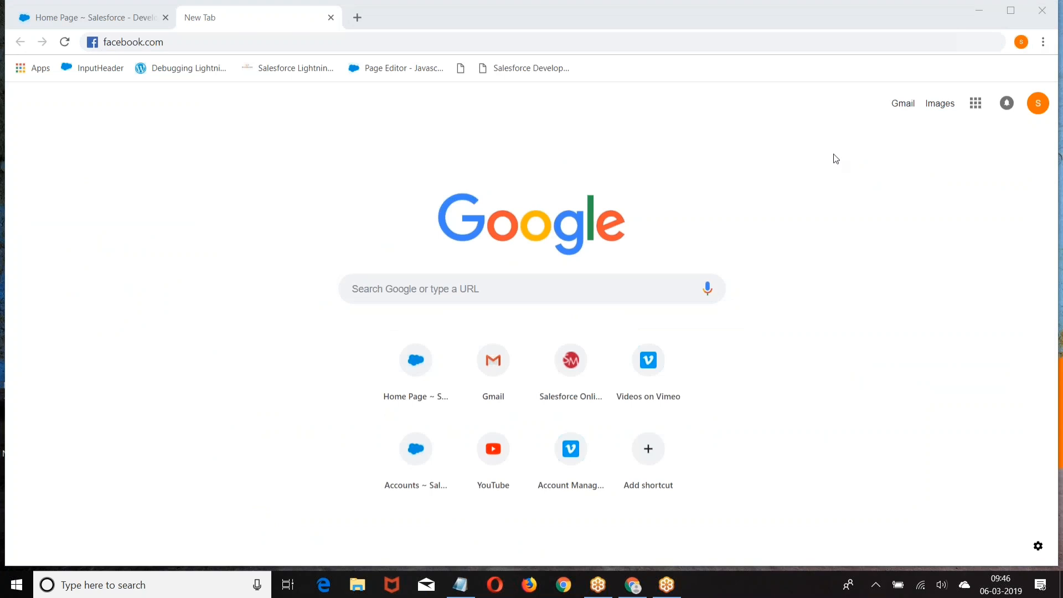
left_click(83, 17)
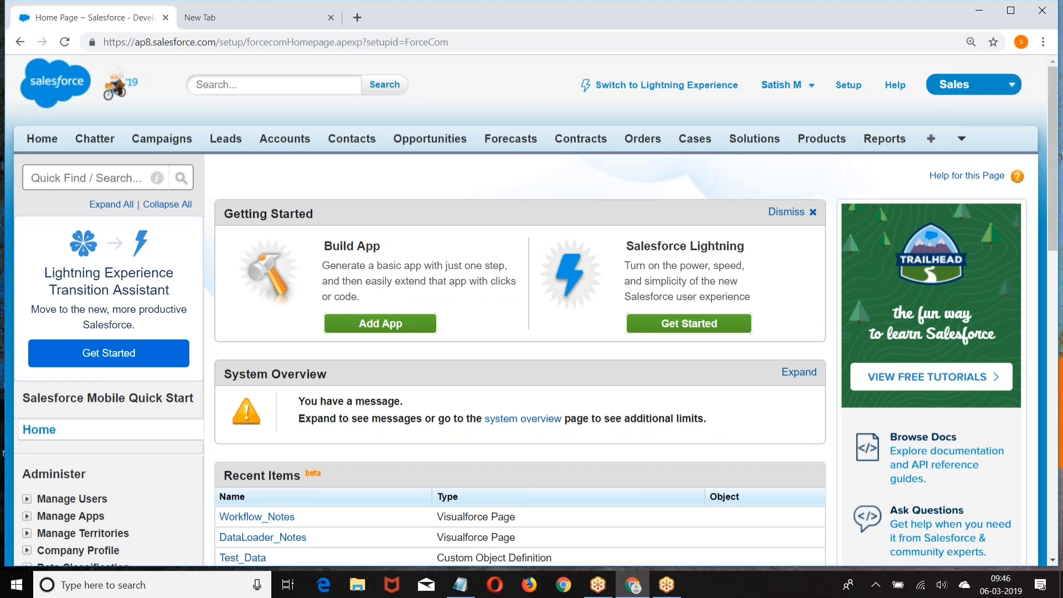
Start a new Account and enter test text 'jklakl;jdl;' as Annual Revenue.
left_click(282, 143)
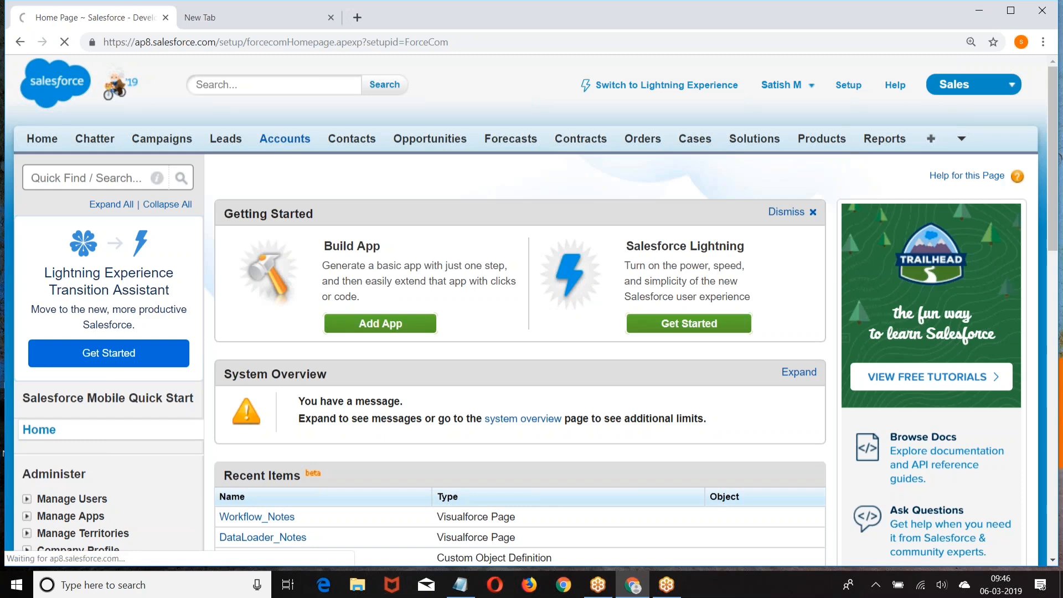
left_click(480, 268)
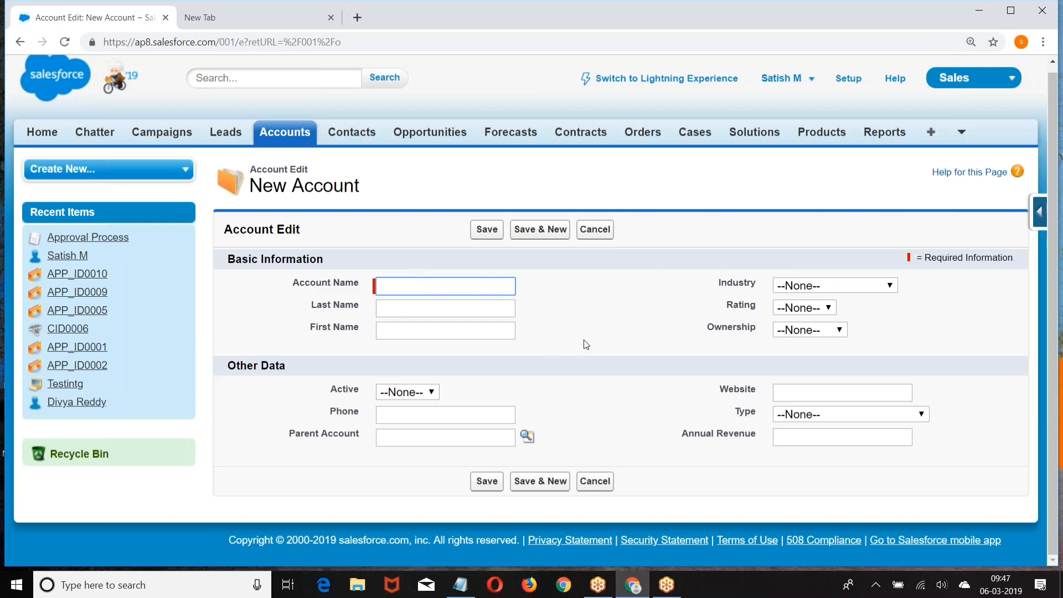
left_click(805, 435)
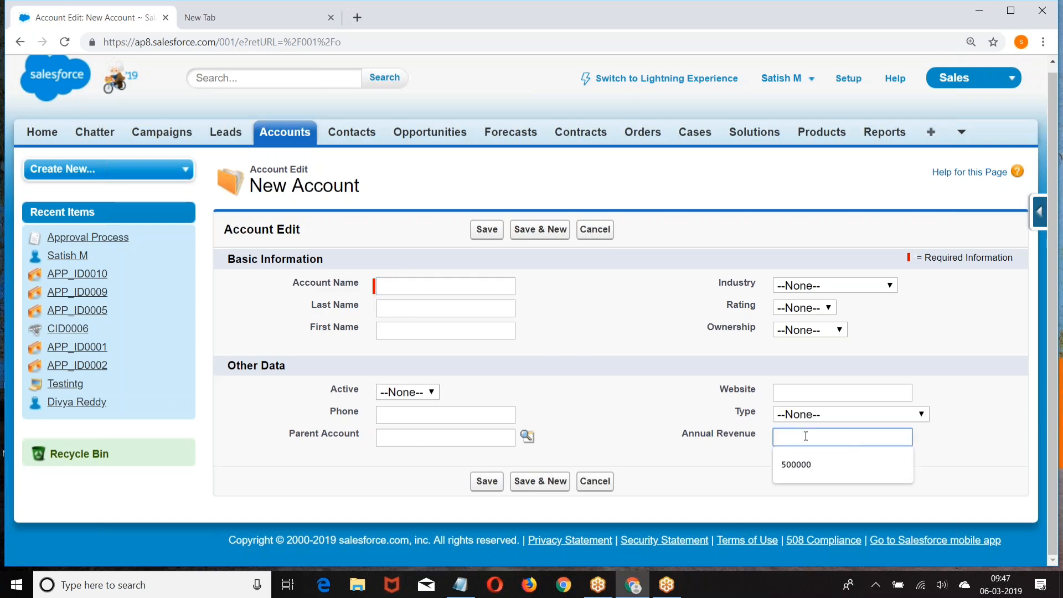
type("jklakl;jdl;")
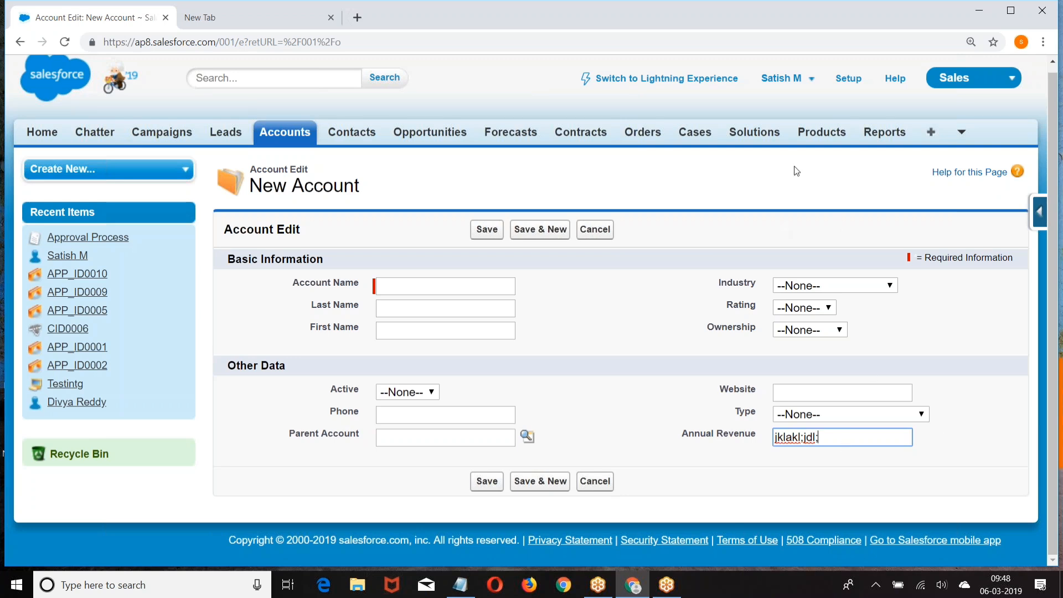
From Setup, open the Lead fields list through the Leads quick access menu.
left_click(848, 79)
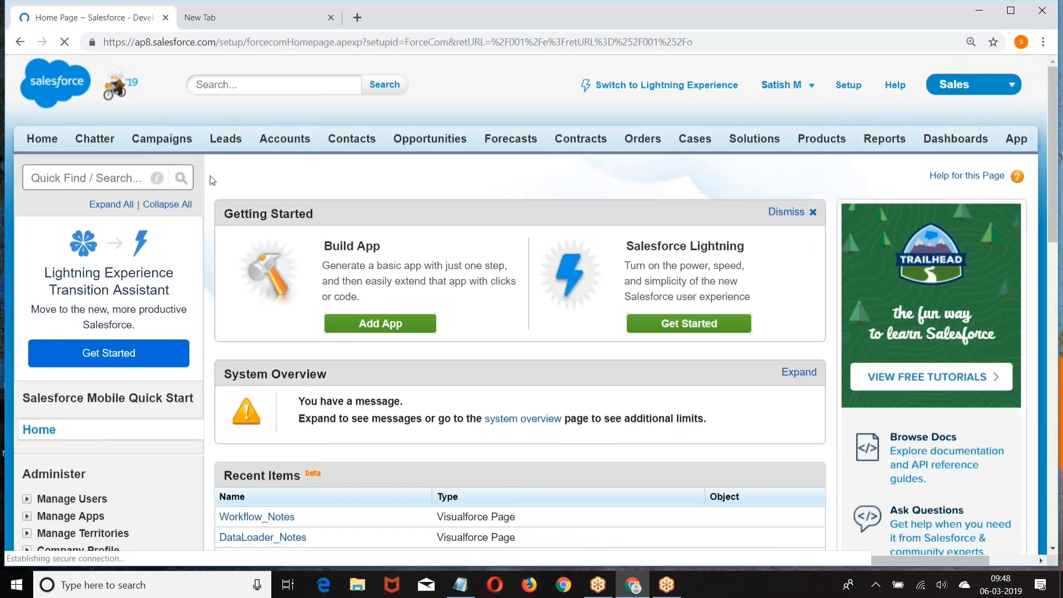
left_click(226, 139)
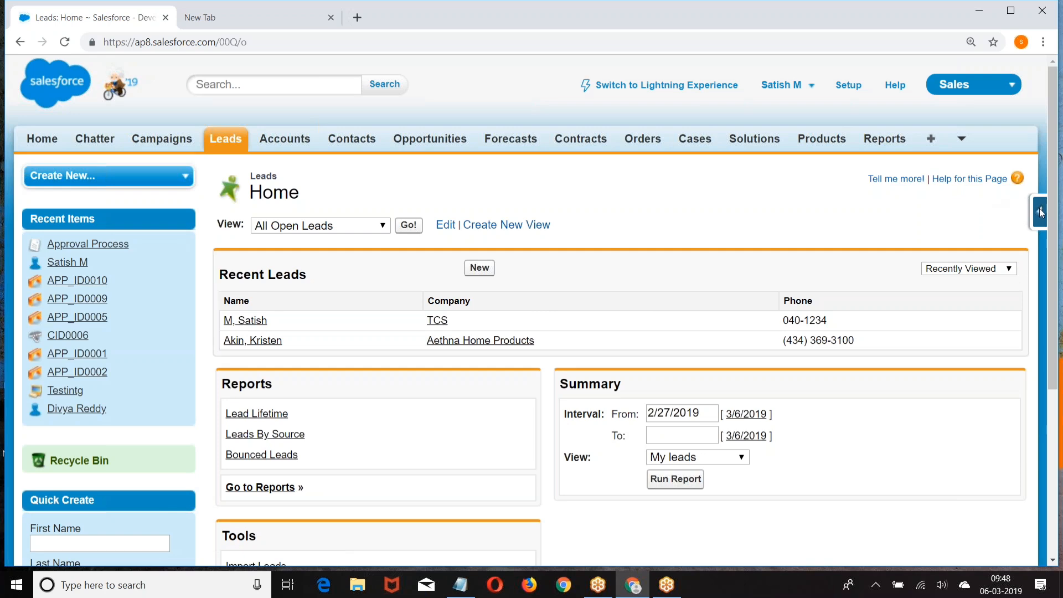
left_click(1040, 212)
left_click(968, 239)
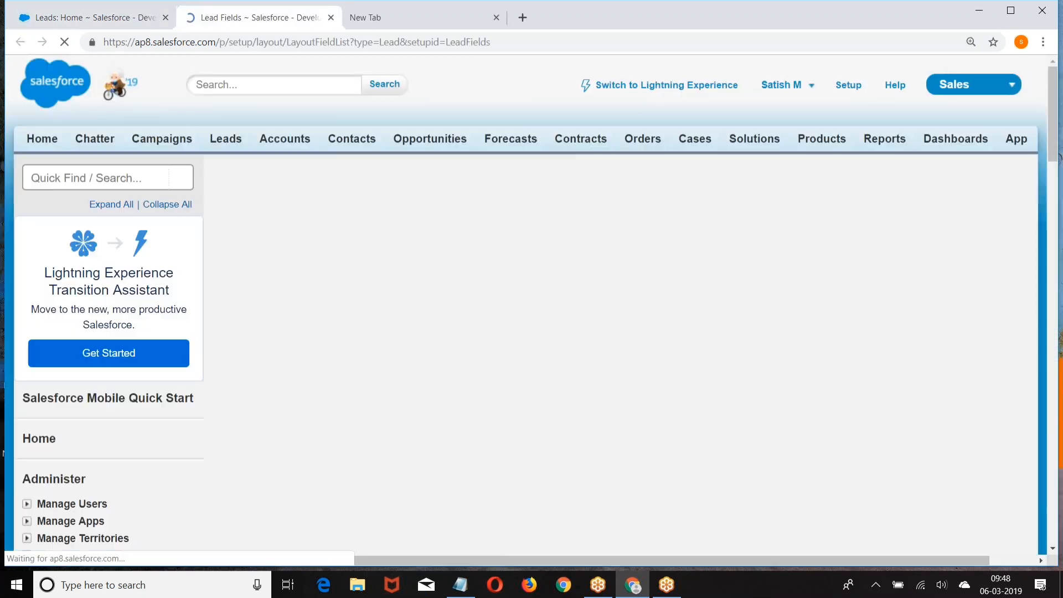
scroll(304, 221, "down", 3)
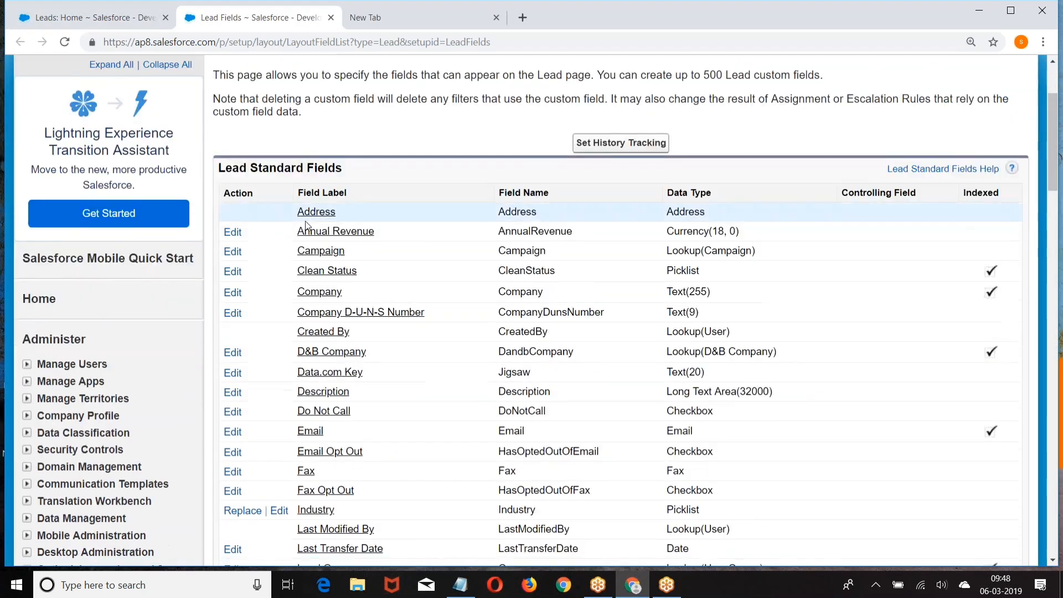
scroll(305, 224, "down", 10)
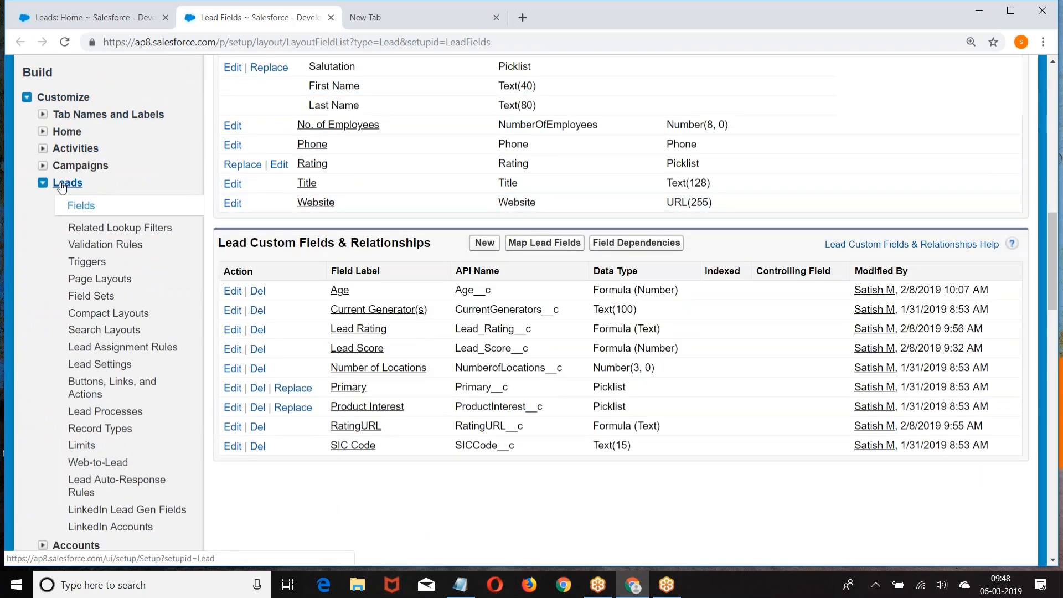
Start a new Lead validation rule from Validation Rules, then return to Notepad.
left_click(92, 250)
scroll(92, 250, "down", 3)
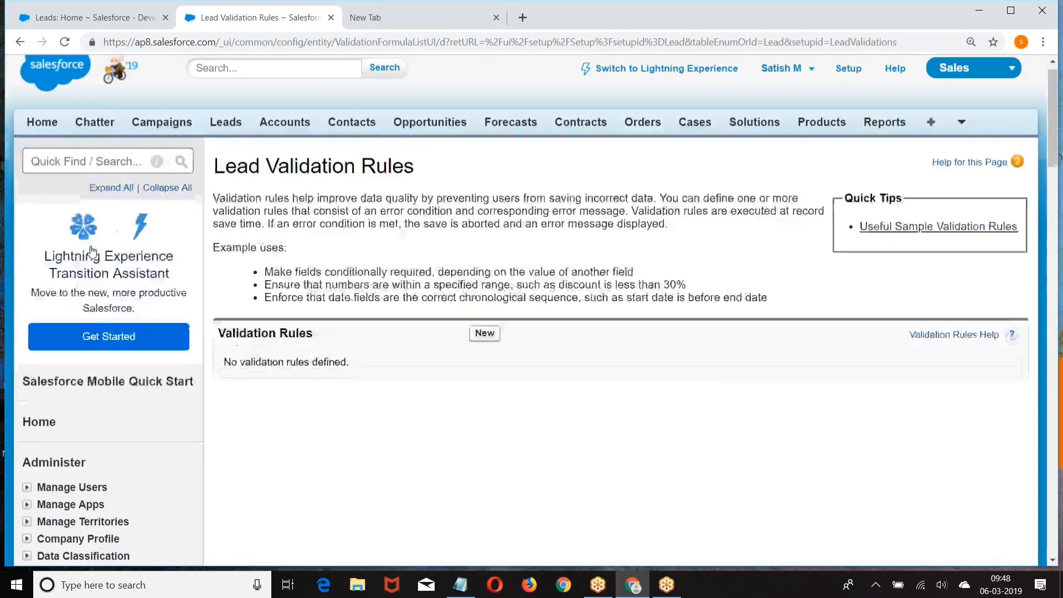
scroll(92, 250, "down", 8)
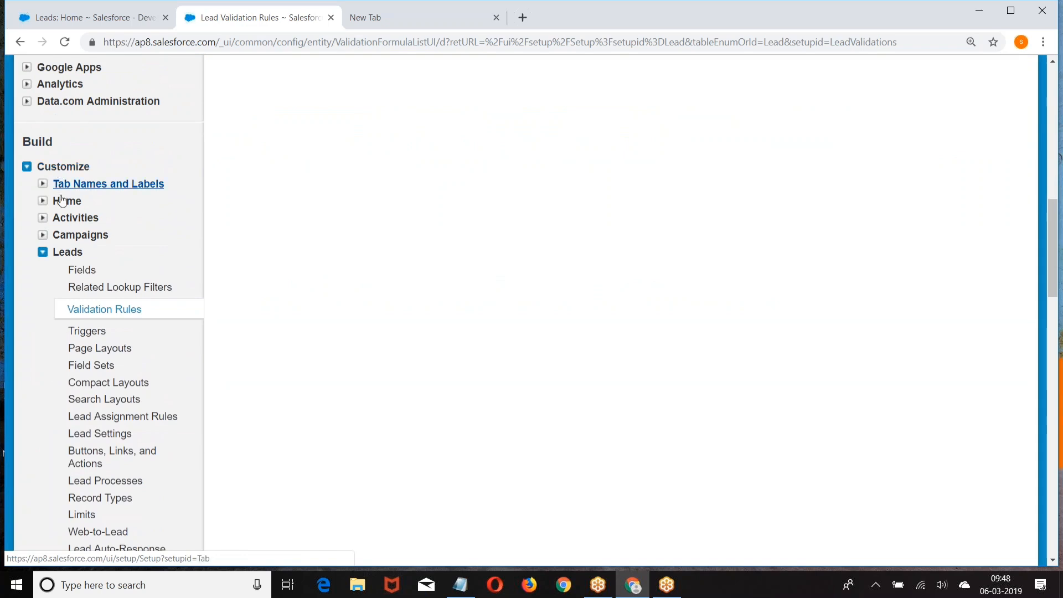
scroll(460, 302, "up", 8)
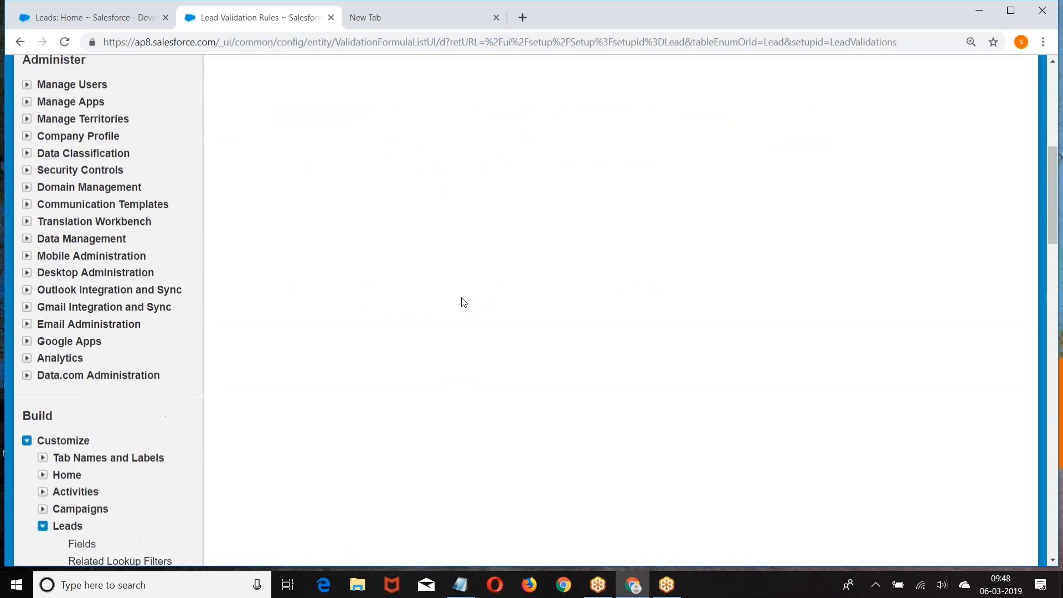
scroll(470, 277, "up", 2)
left_click(485, 211)
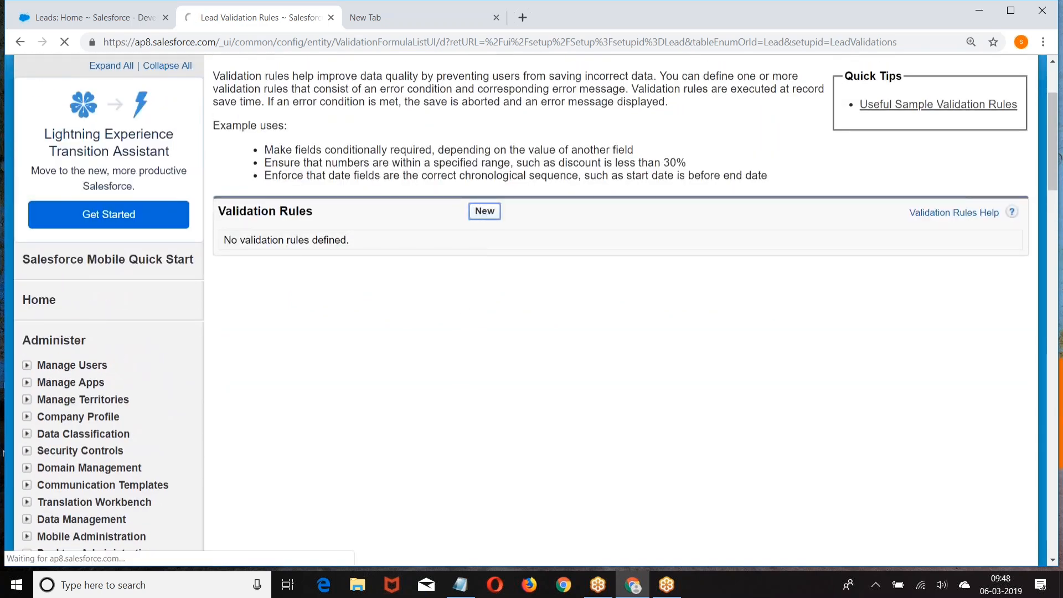
scroll(493, 277, "down", 2)
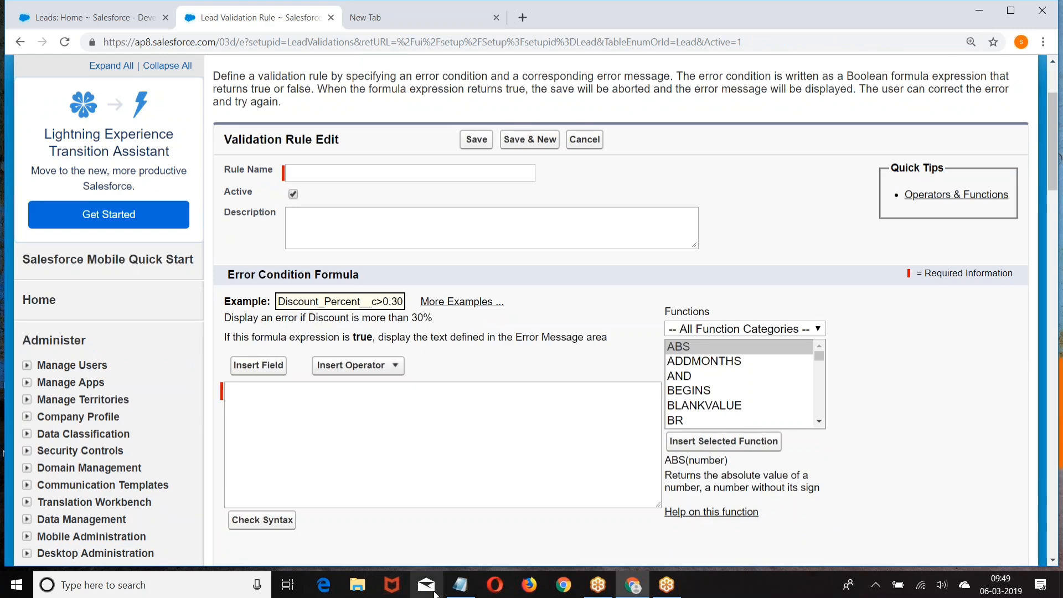
left_click(460, 584)
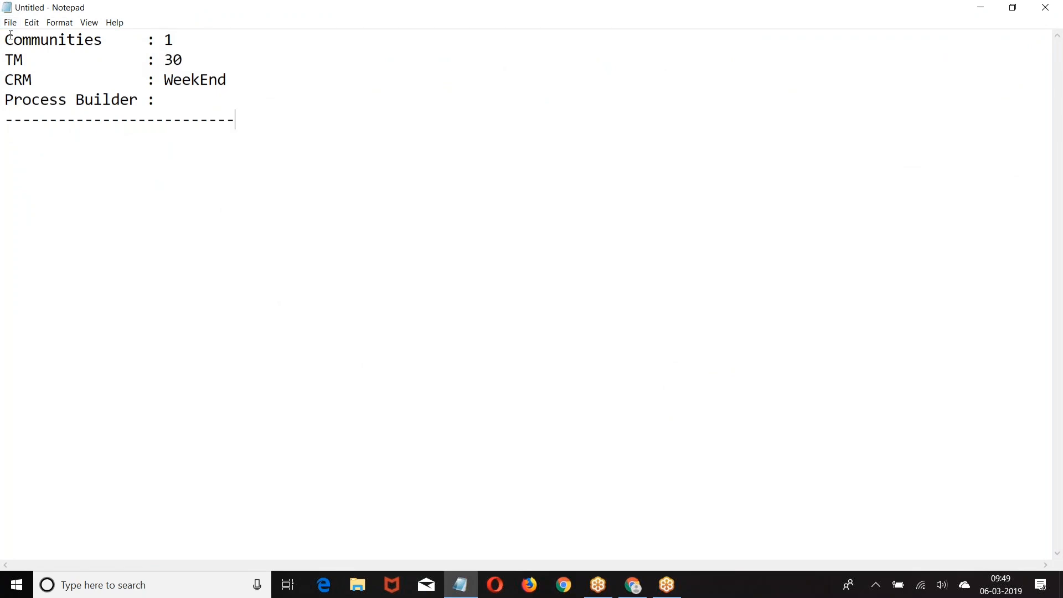
Replace the notes with '1. Lead 2. If Lead Source is Web and Email is Blank then throw error'.
key("ctrl+a")
type("1.")
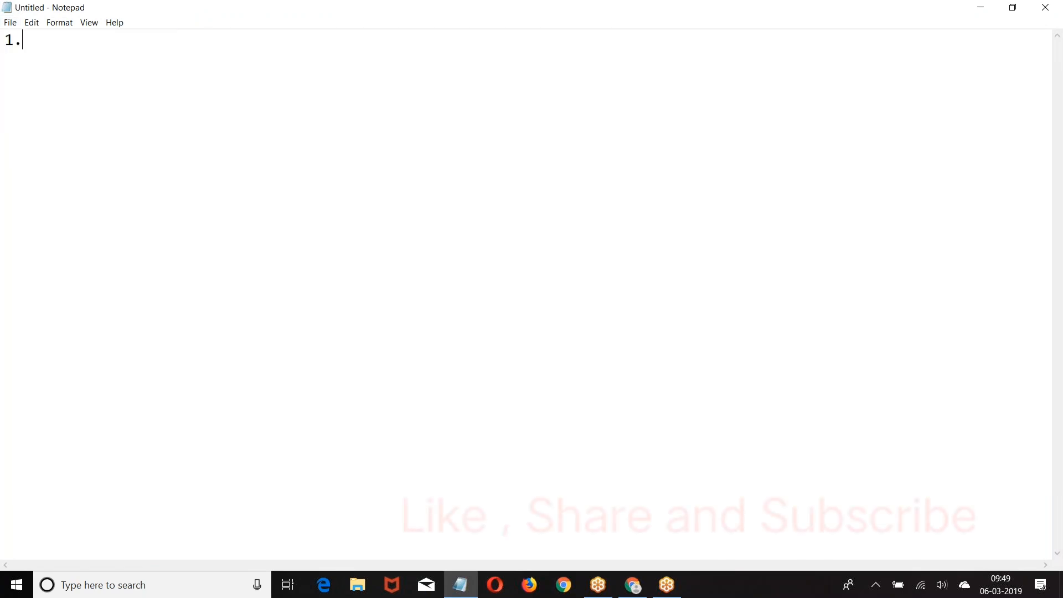
type(" Lead ")
type("2")
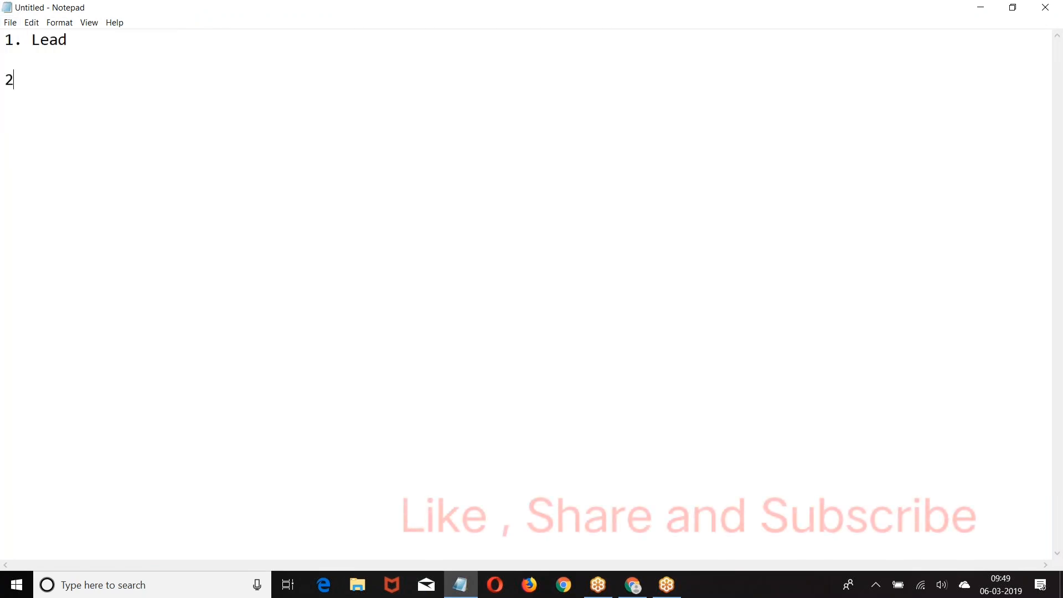
type(". If")
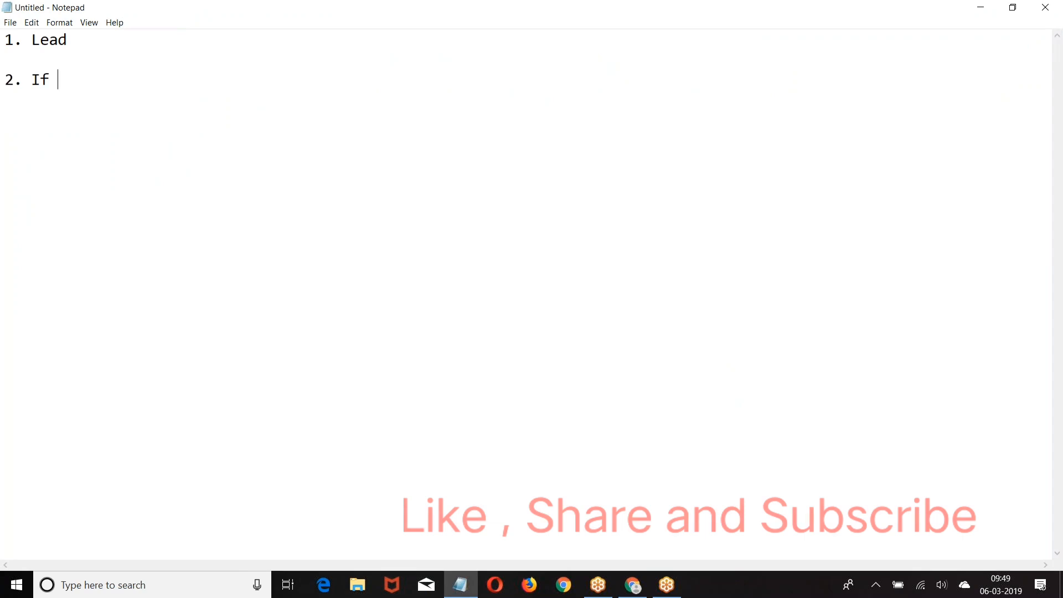
type(" Lead O")
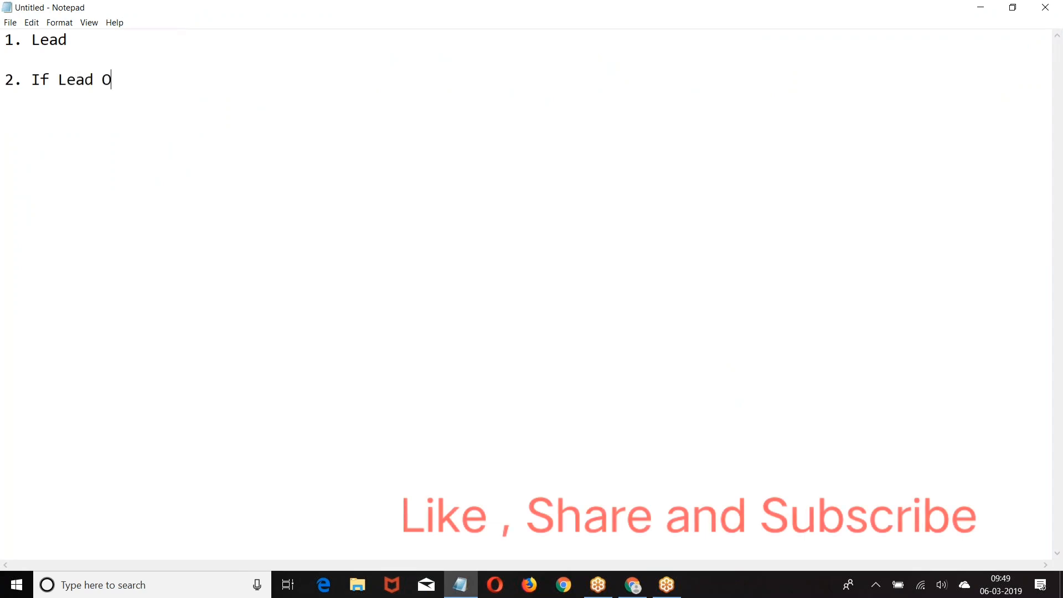
key("BackSpace")
type("Source is We")
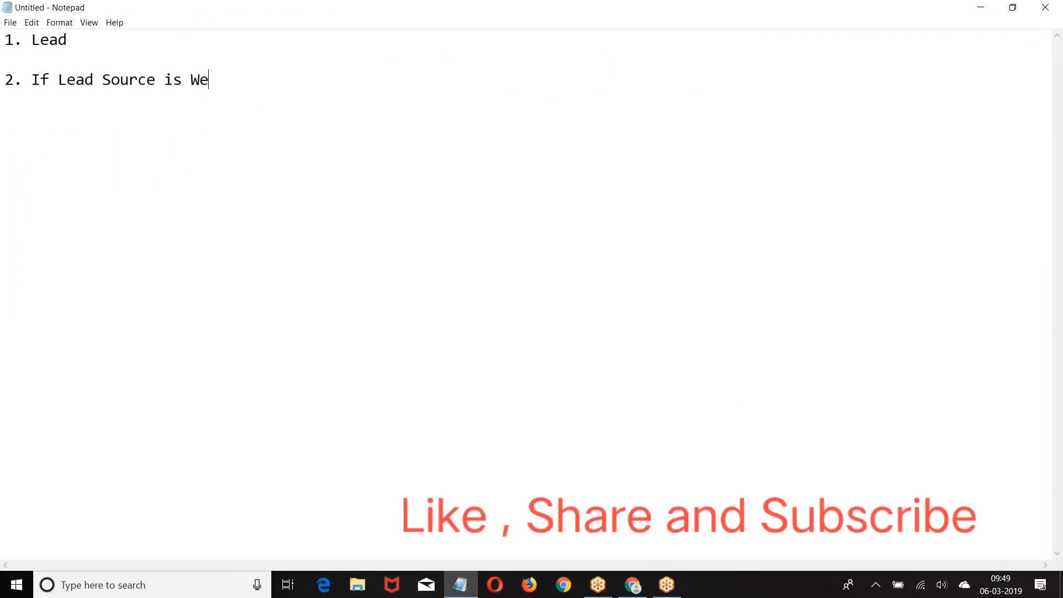
type("b and Email is ")
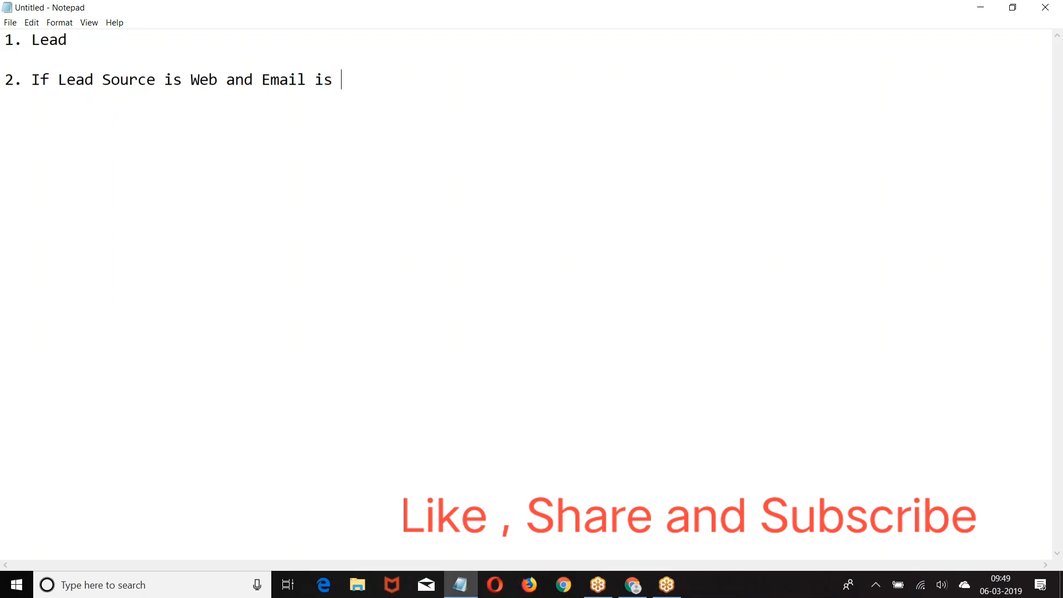
type("Blank then throw error")
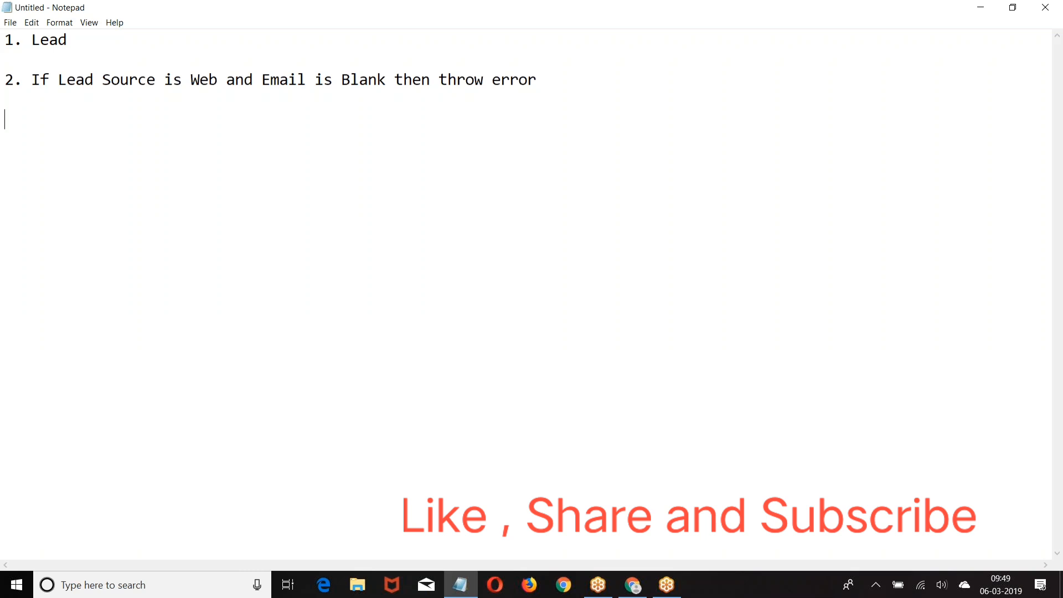
Draft the formula start AND( ISPICKVAL(LeadSource,'Web') in the notes.
type("AND(Rule2")
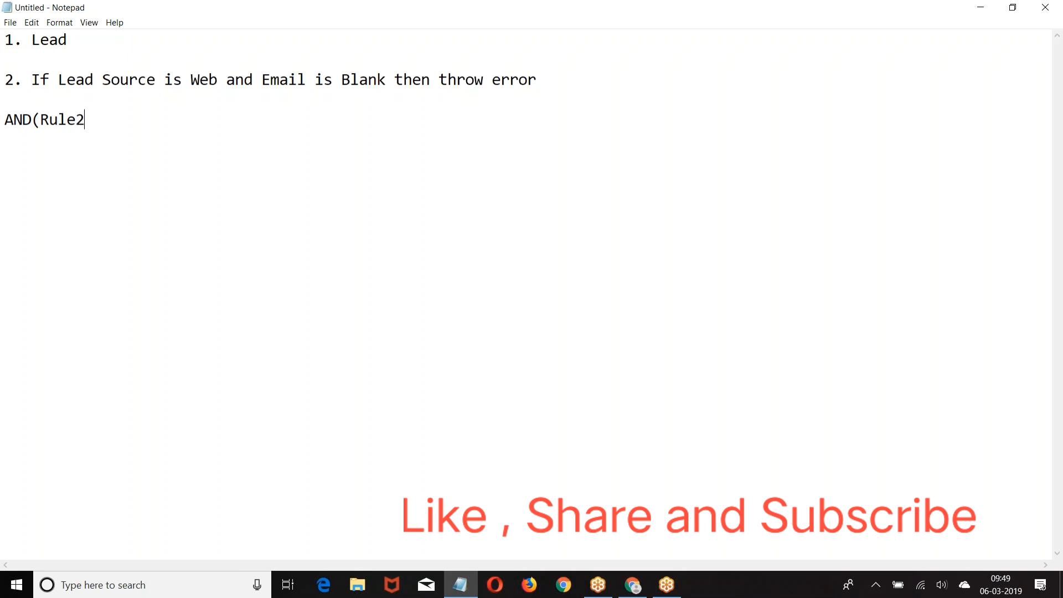
key("BackSpace")
key("BackSpace")
type("1,Rule2)  \t")
type("A")
type("BSD")
key("BackSpace")
key("BackSpace")
key("BackSpace")
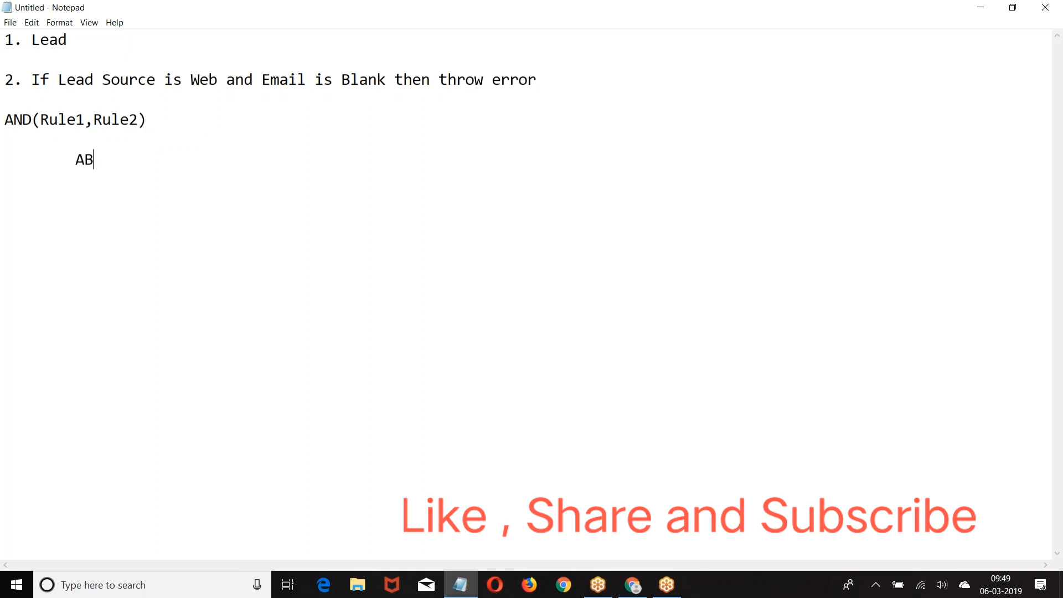
type("ND( ")
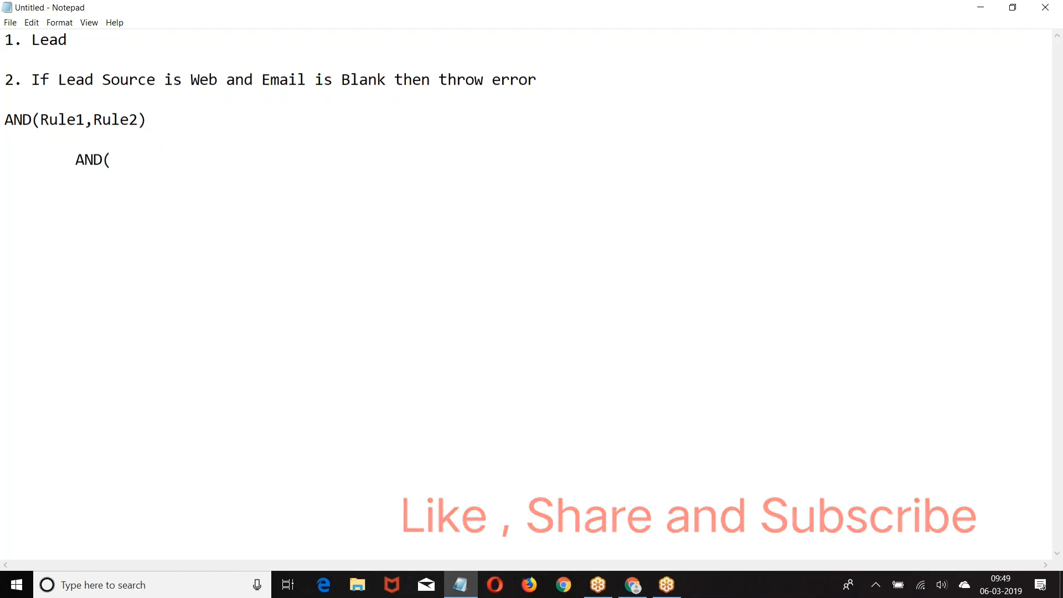
type("ISOI")
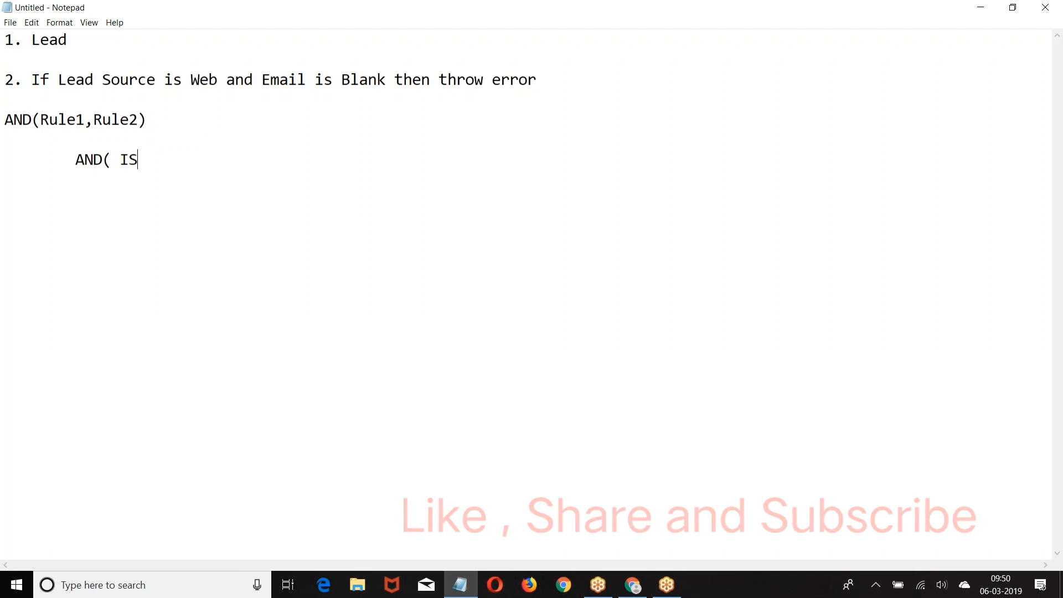
key("BackSpace")
key("BackSpace")
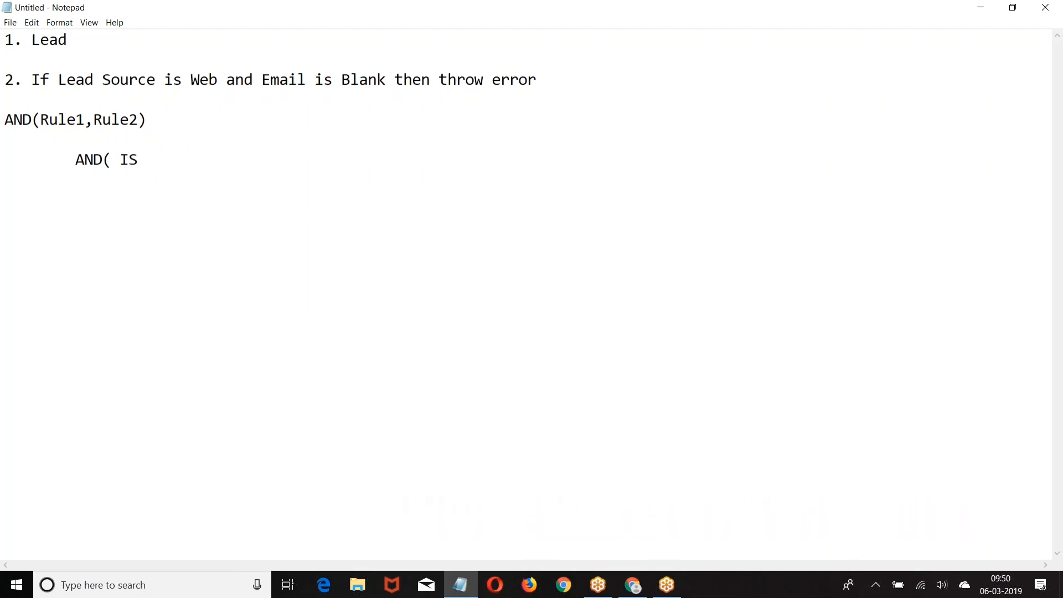
type("PICKVAL(LeadS")
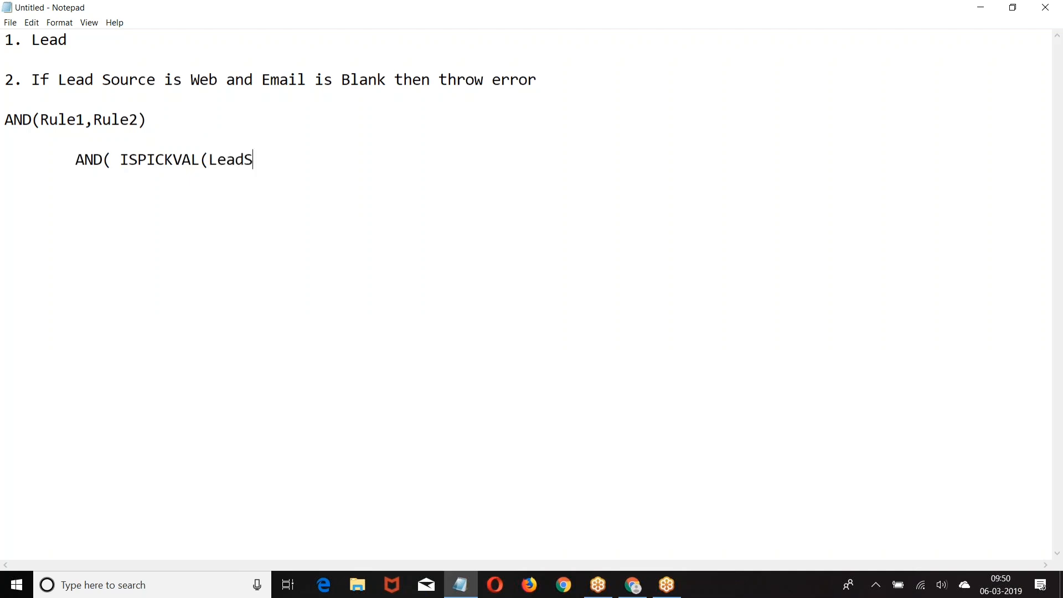
type("ource,'Web')")
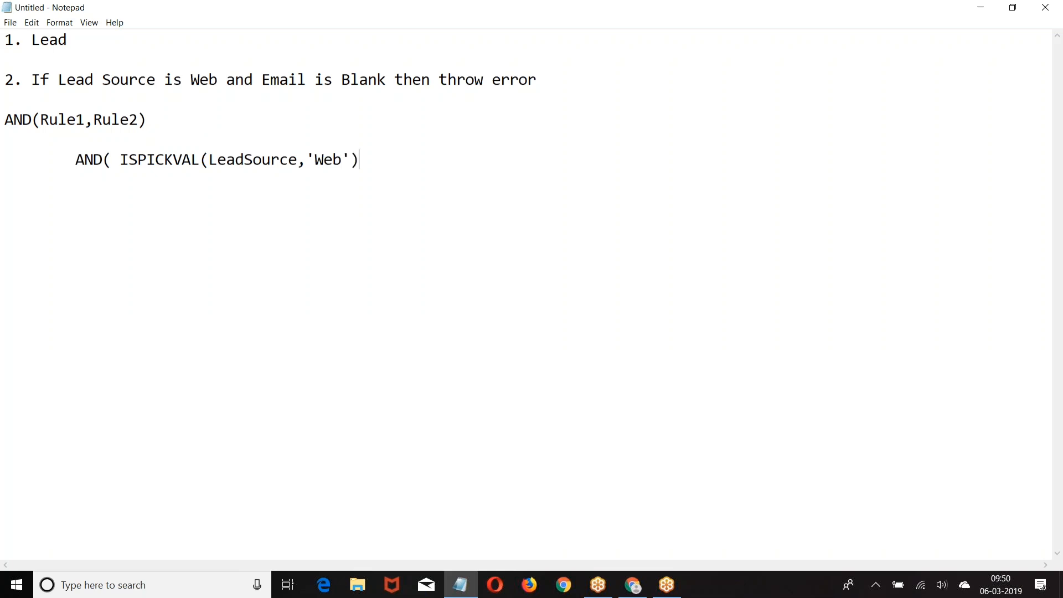
Indent the ISPICKVAL condition onto its own line and add ISBLANK(Email) to close the AND.
left_click(122, 160)
key("Tab")
key("Return")
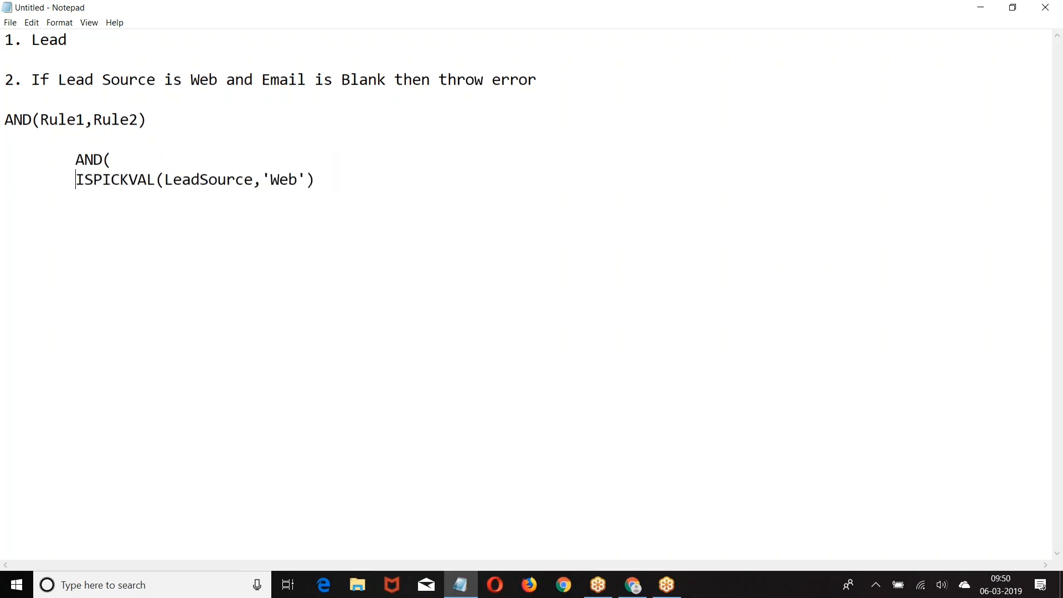
key("Tab")
left_click(397, 182)
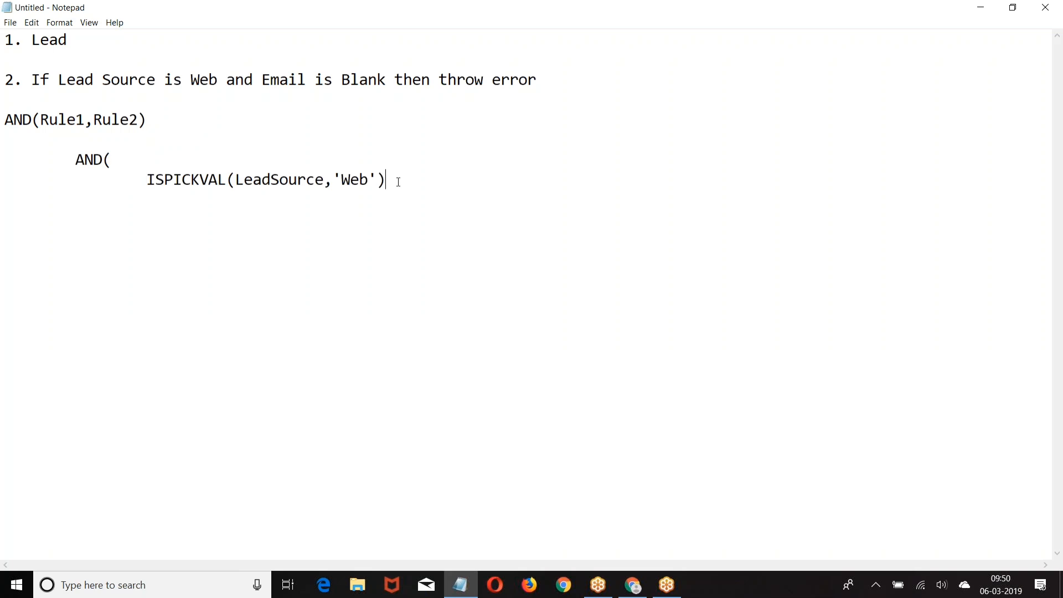
type(".")
type(",")
type("ISBLNK")
key("BackSpace")
key("BackSpace")
type("AK")
key("BackSpace")
type("NK(Email)")
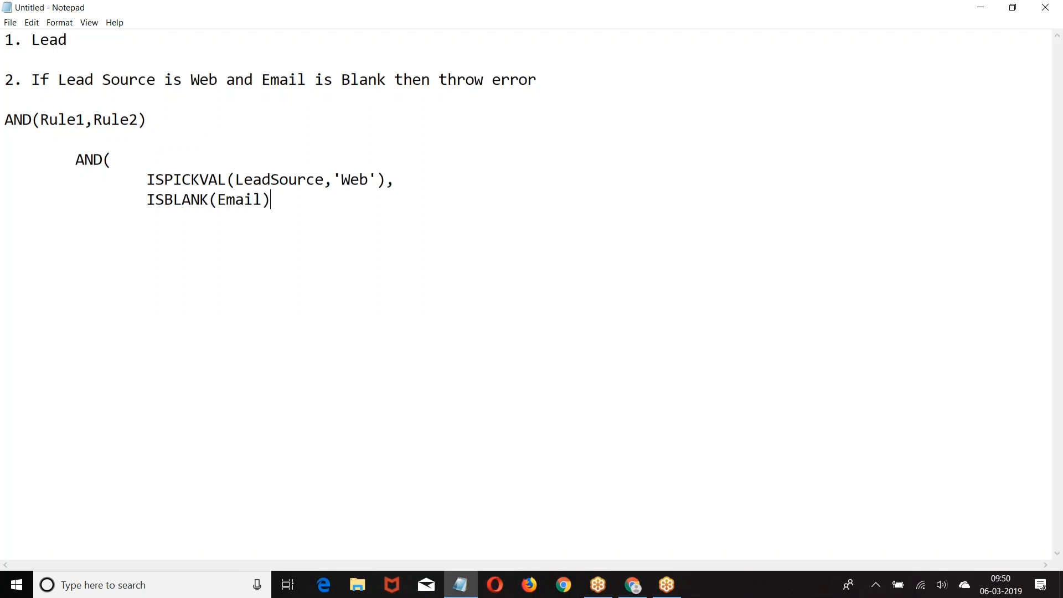
key("BackSpace")
key("BackSpace")
key("BackSpace")
key("BackSpace")
type("ail)  \t)")
Name the new Lead validation rule 'LeadSource Rule'.
left_click(633, 584)
scroll(484, 169, "down", 1)
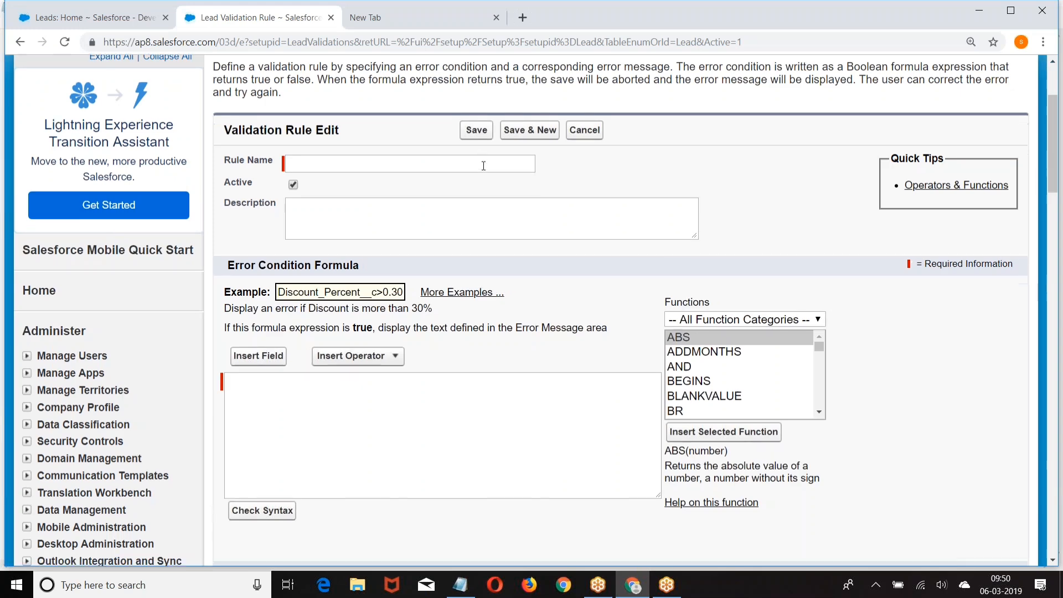
scroll(483, 165, "down", 2)
scroll(483, 165, "up", 1)
left_click(331, 103)
type("Le")
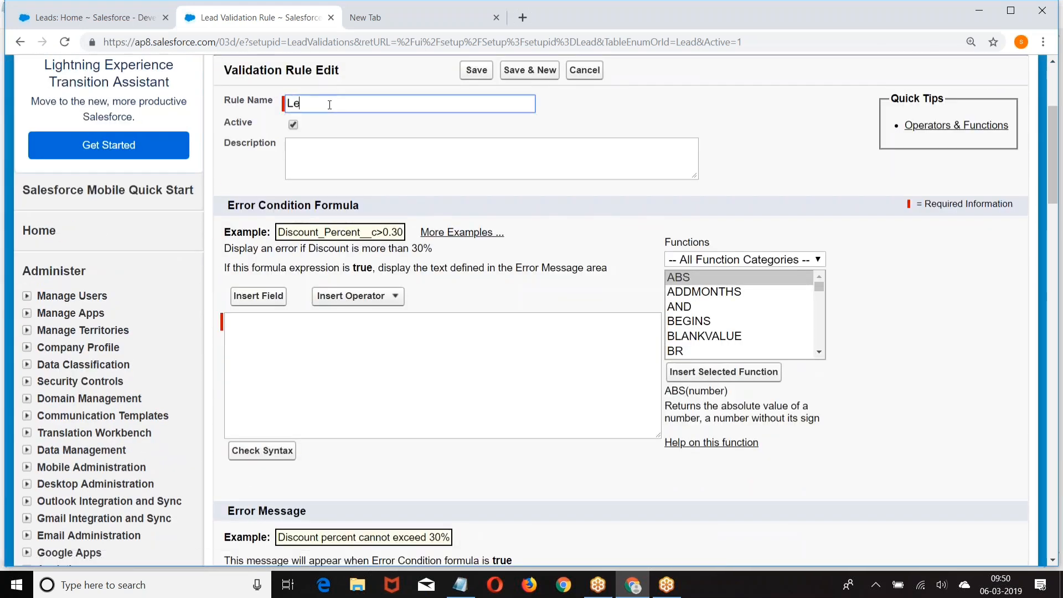
type("adSource Rule")
Enter the formula AND(ISPICKVAL(LeadSource,'Web'), ISBLANK(Email)) and verify it passes Check Syntax.
scroll(266, 221, "down", 3)
left_click(265, 201)
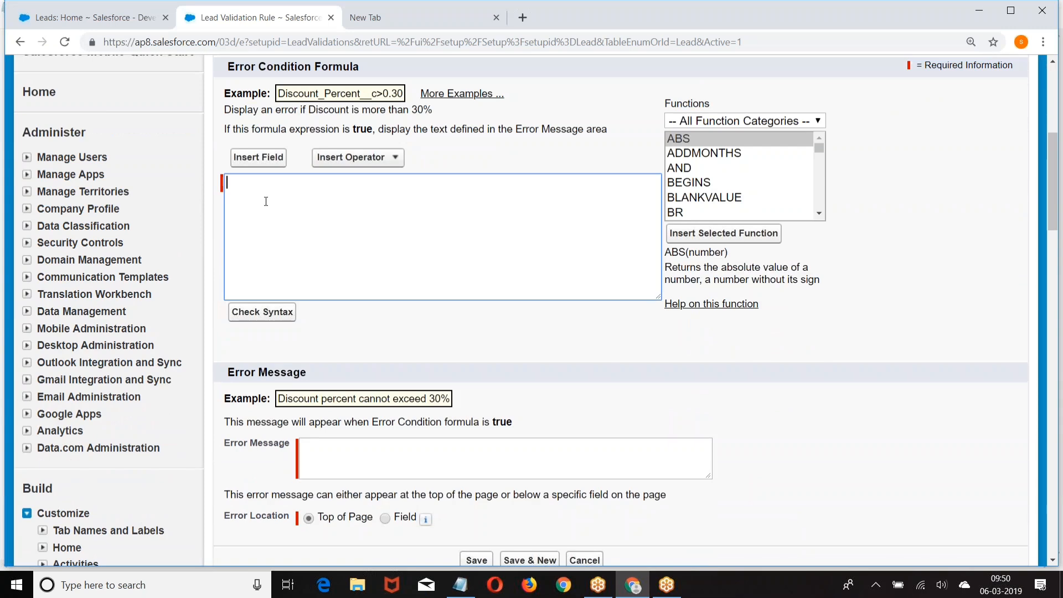
type("AND (")
scroll(266, 202, "up", 5)
scroll(266, 201, "left", 3)
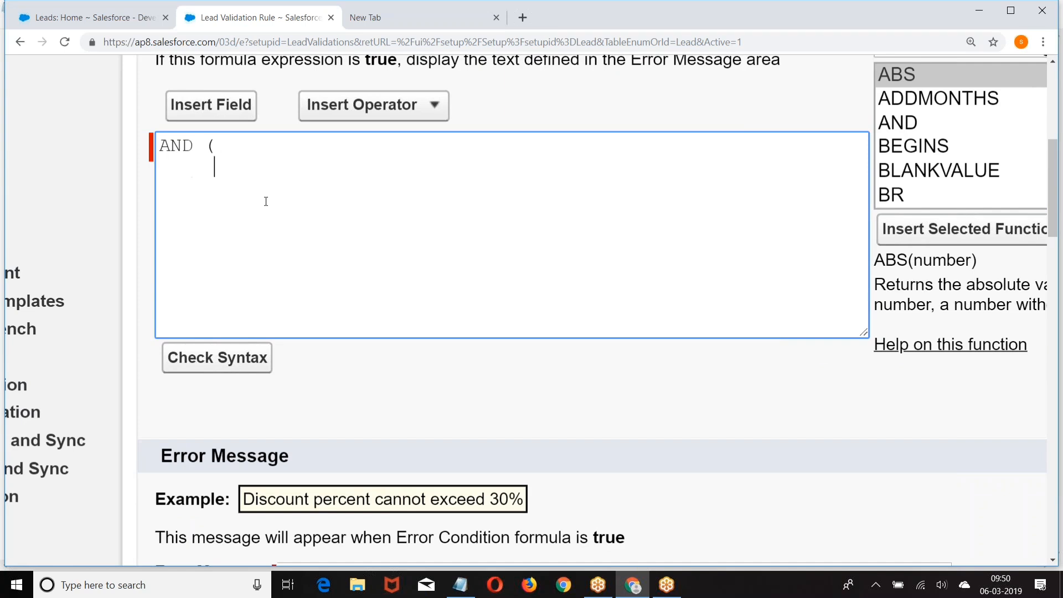
type("ISPICKV")
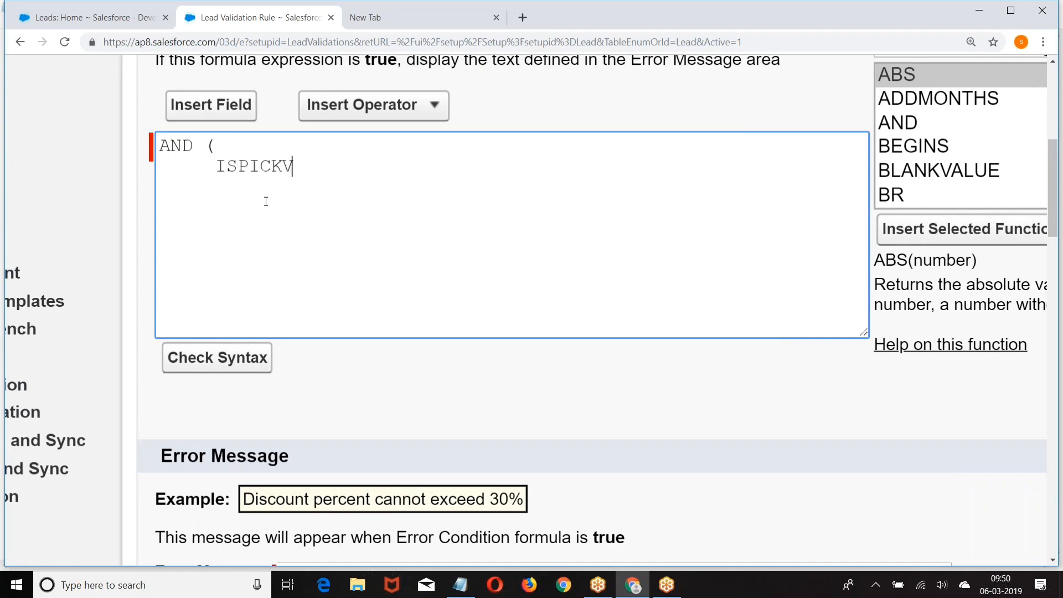
type("AL(LeadSopu")
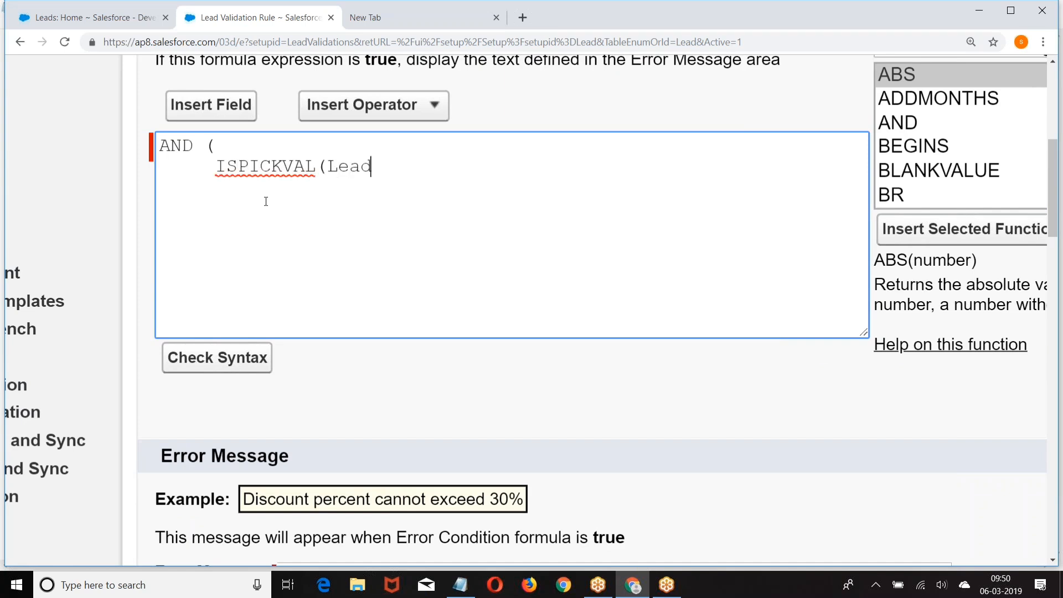
key("BackSpace")
key("BackSpace")
type("urce,'")
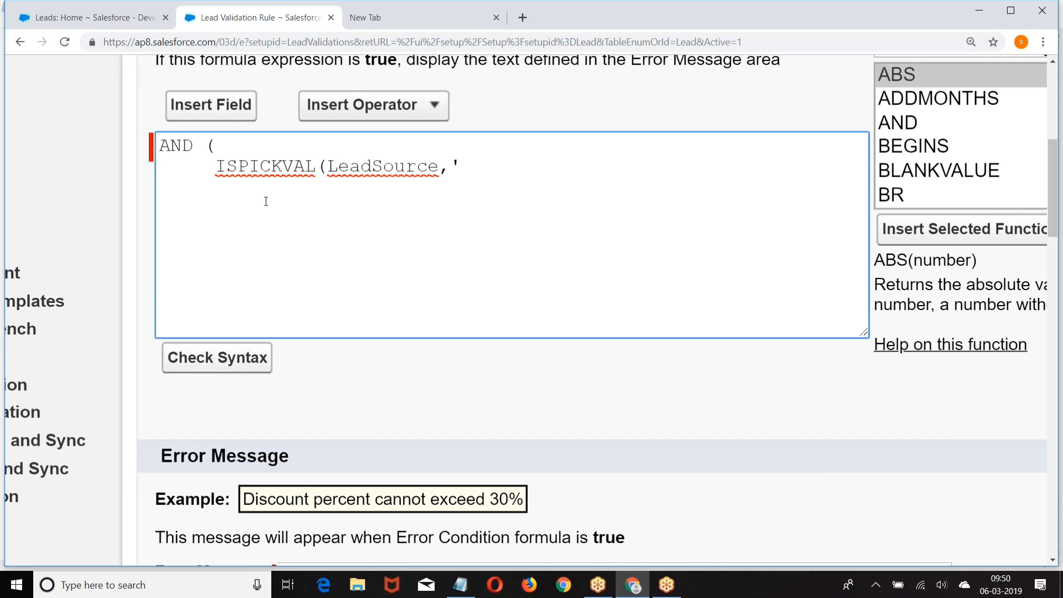
type("We")
type("b'), ")
type("     ISBLANK")
type("(Email)")
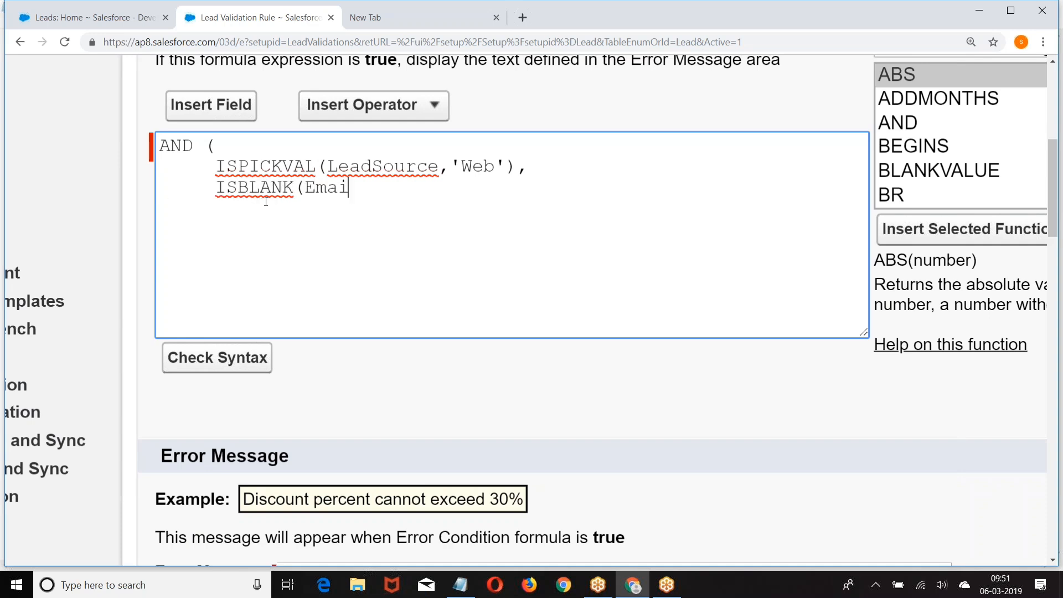
key("Return")
key("Return")
type(")")
left_click(203, 370)
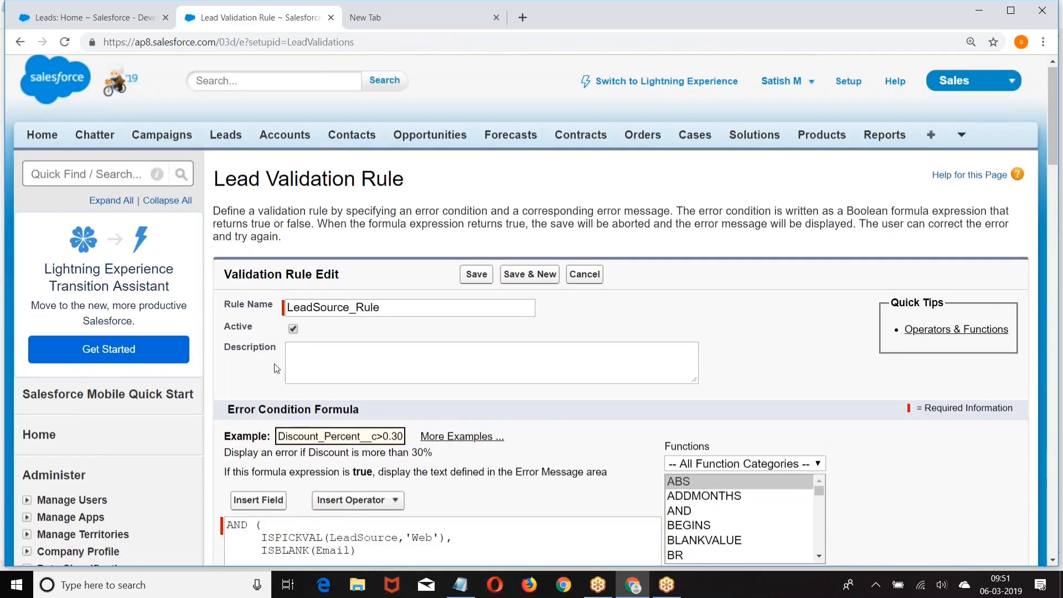
scroll(334, 387, "down", 8)
Enter the error message 'Email field cannot be blank when leadSource is Web'.
left_click(334, 387)
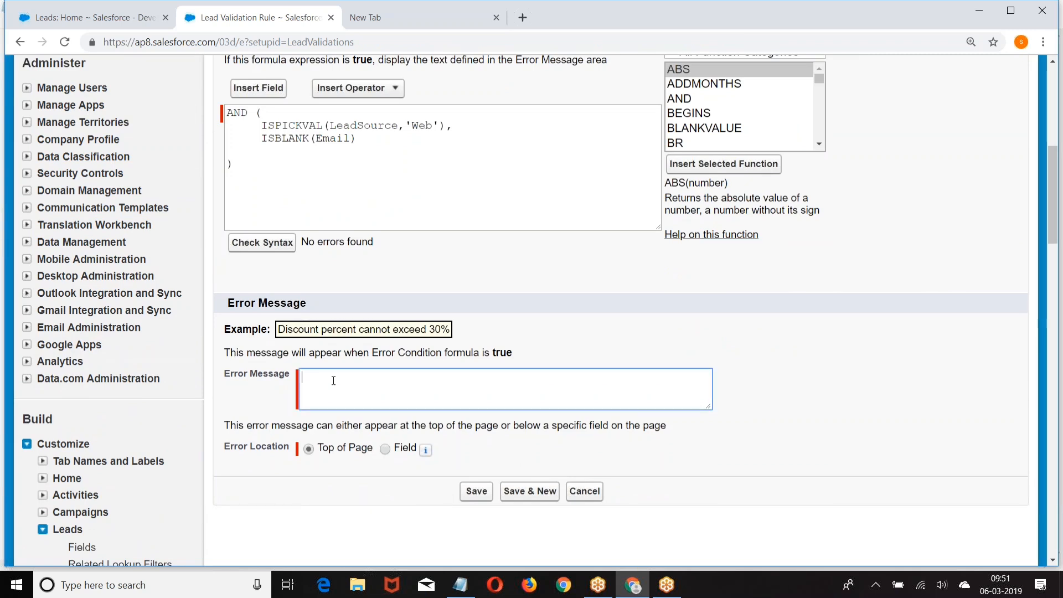
type("Email field")
type("nanot")
key("BackSpace")
key("BackSpace")
key("BackSpace")
key("BackSpace")
key("BackSpace")
type("not be bla")
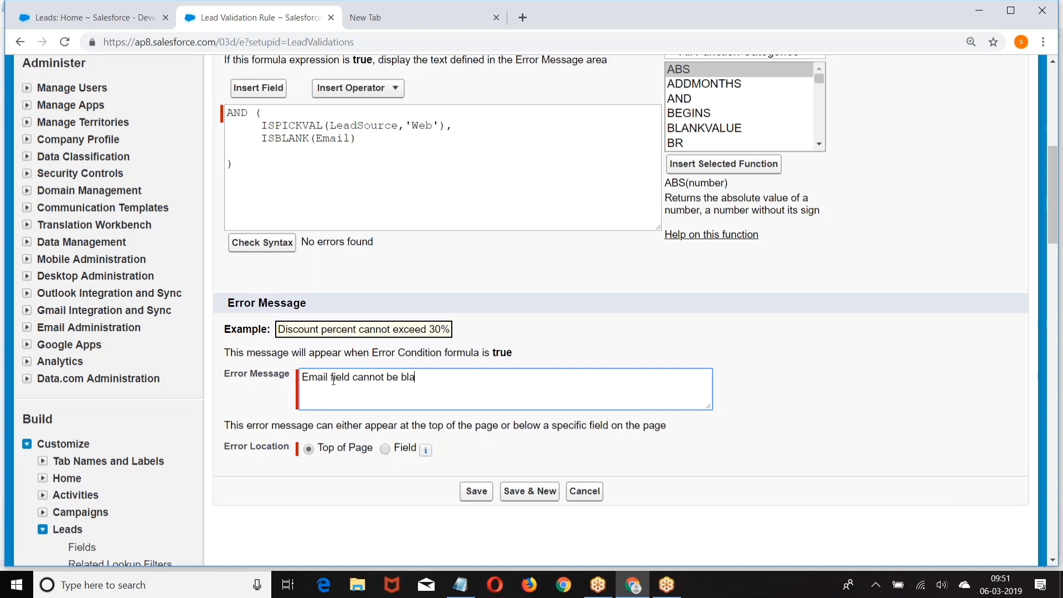
type("nk when leadSource is Web")
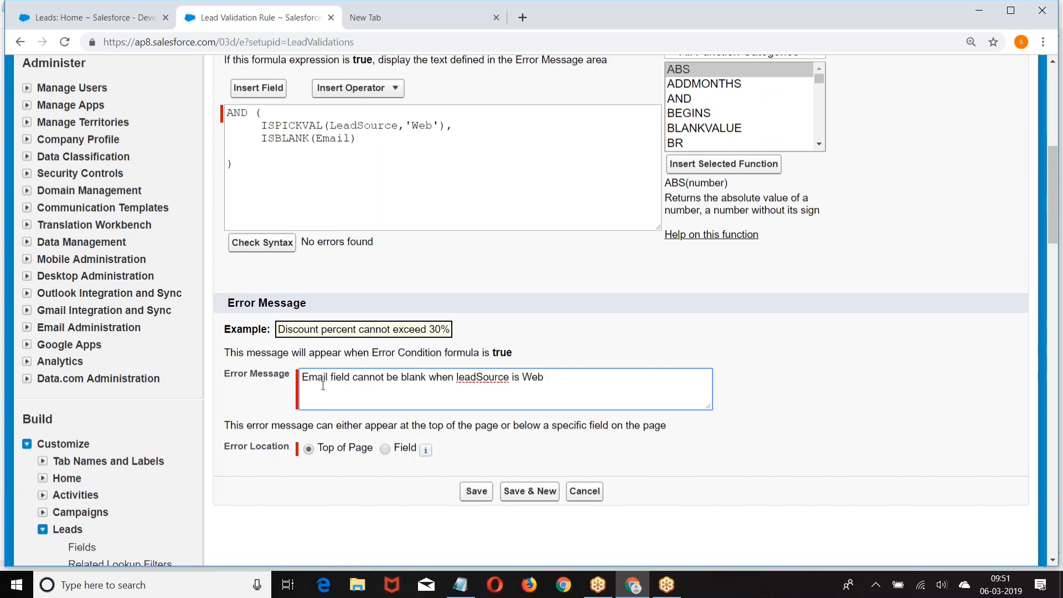
scroll(327, 387, "down", 1)
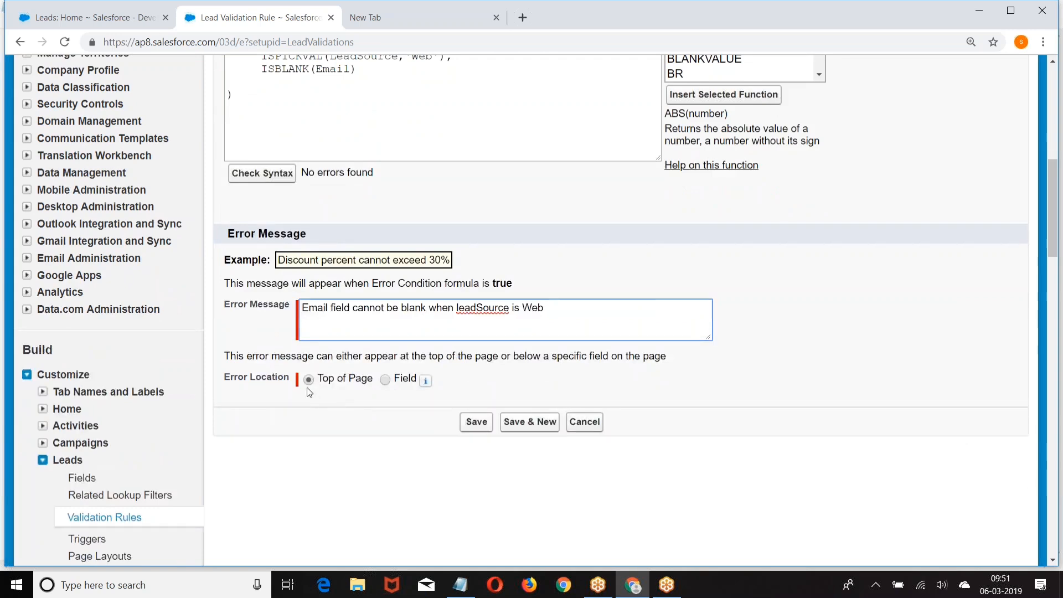
Set the error location to the Email field and save the rule.
left_click(385, 379)
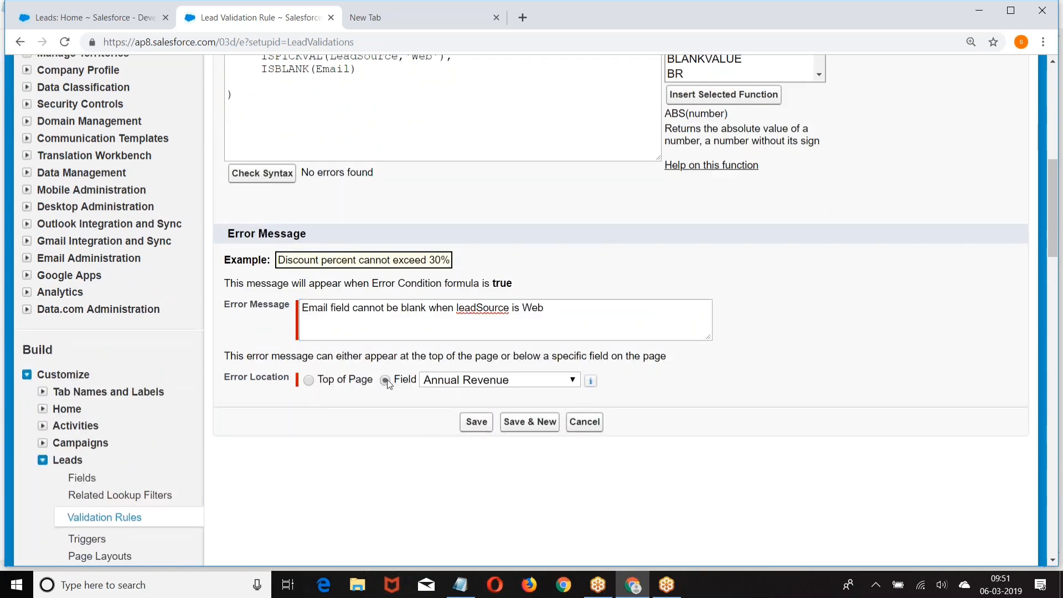
left_click(550, 381)
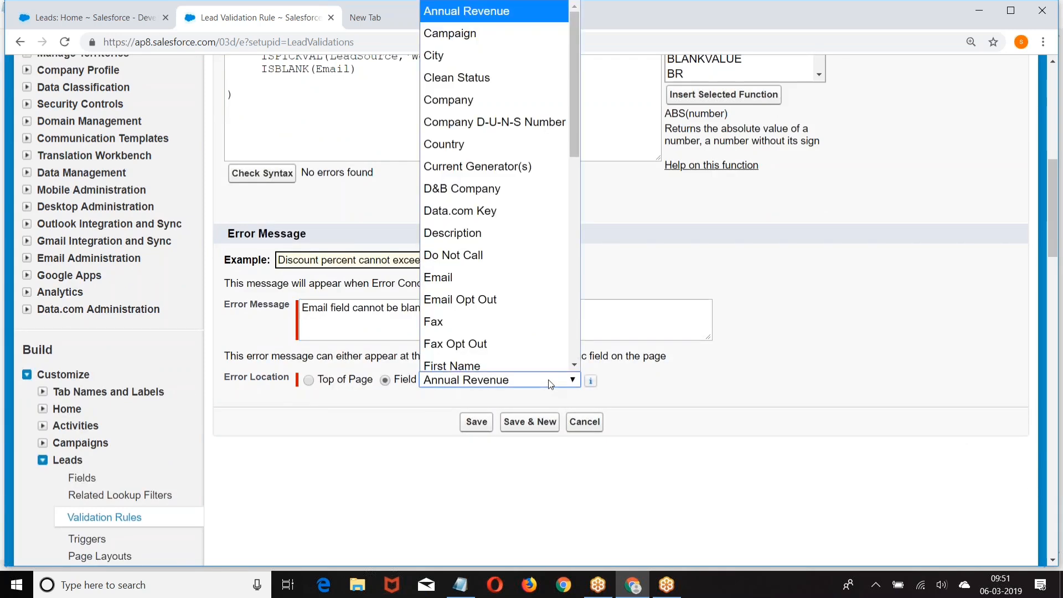
left_click(453, 269)
left_click(469, 421)
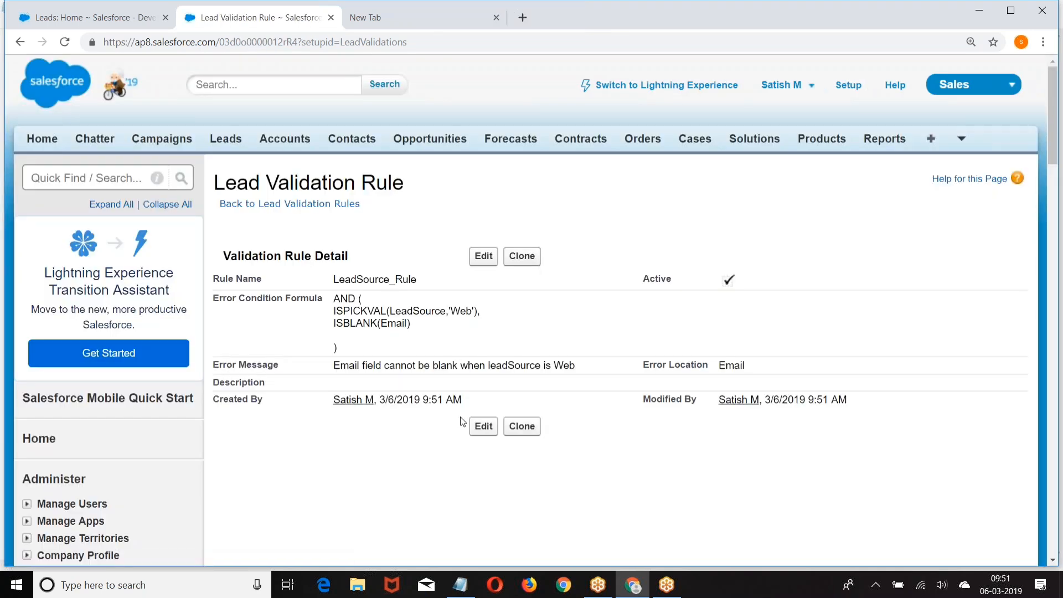
Start a new test lead with a first name, last name and company Wipro.
left_click(106, 17)
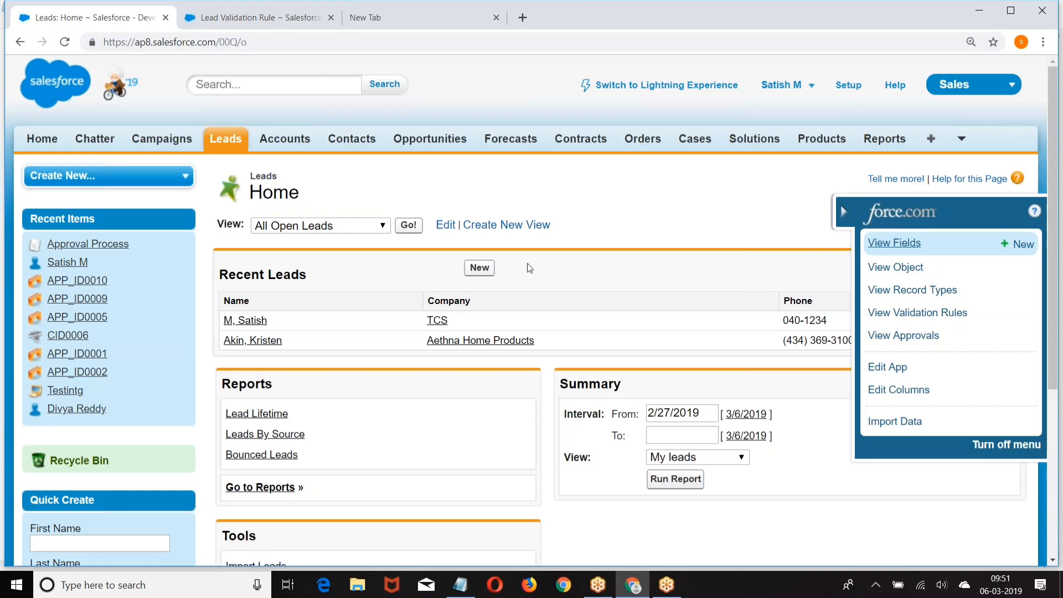
left_click(480, 268)
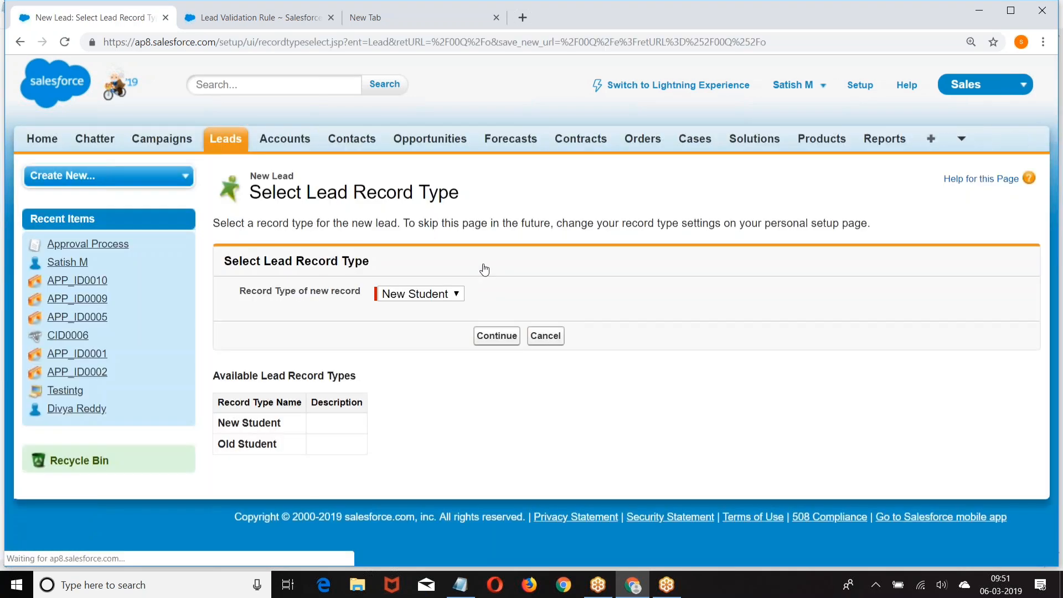
left_click(487, 335)
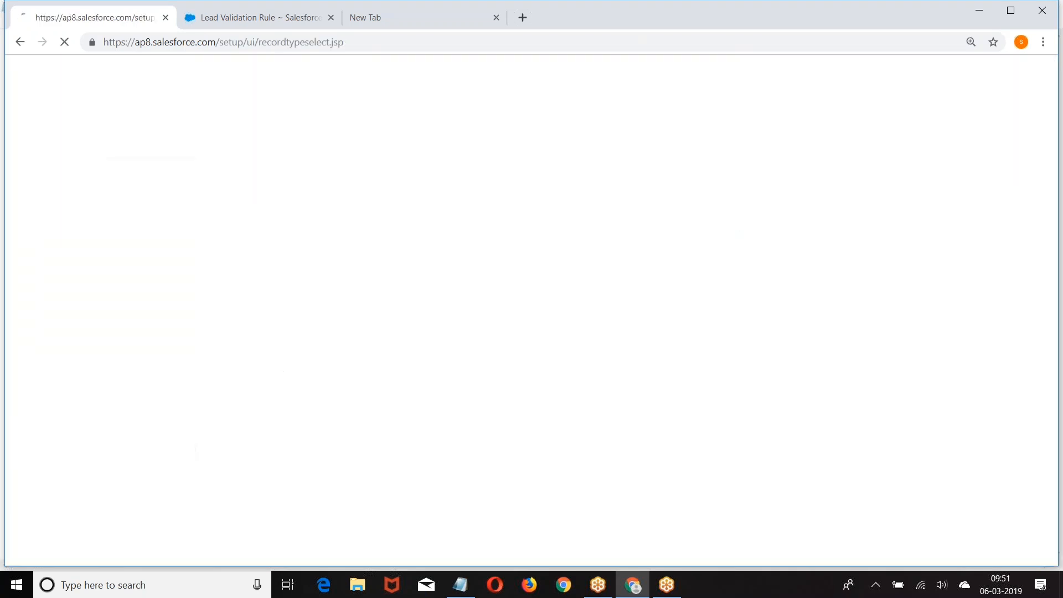
scroll(337, 313, "down", 1)
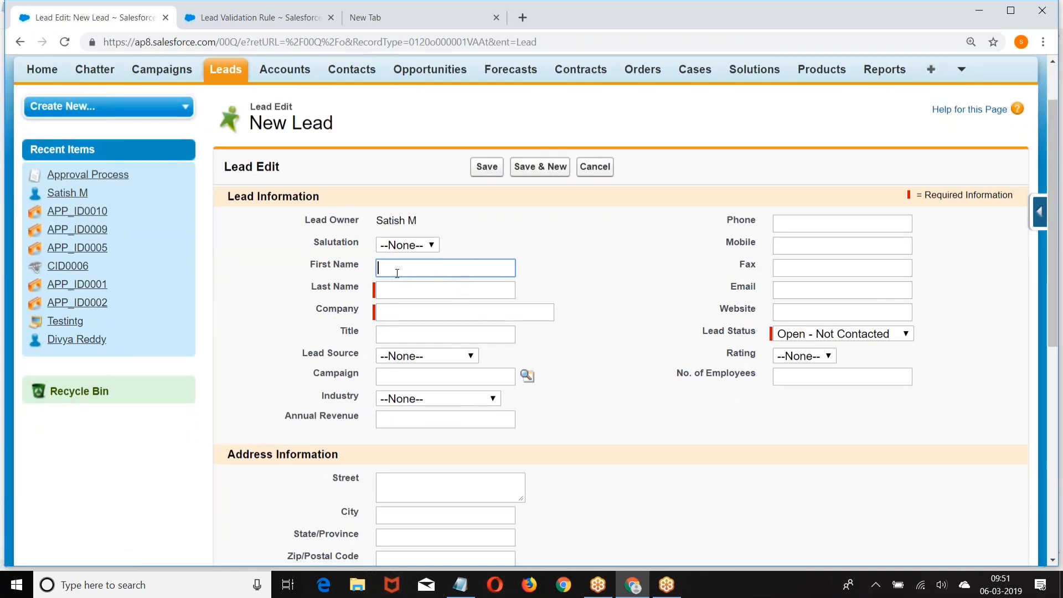
type("N")
type("aveen")
left_click(400, 288)
type("K")
left_click(414, 311)
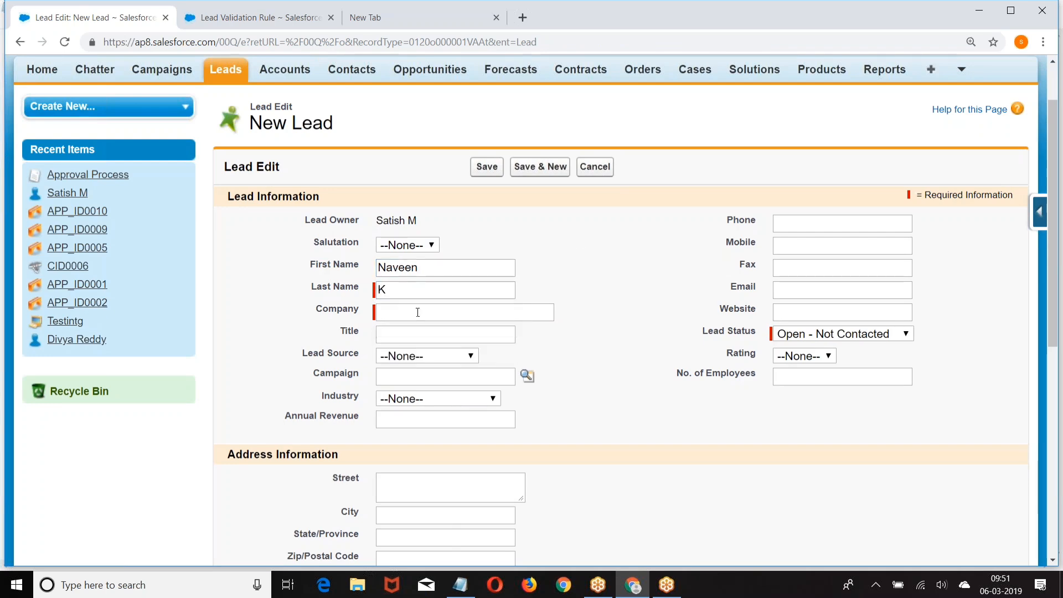
type("Wipro")
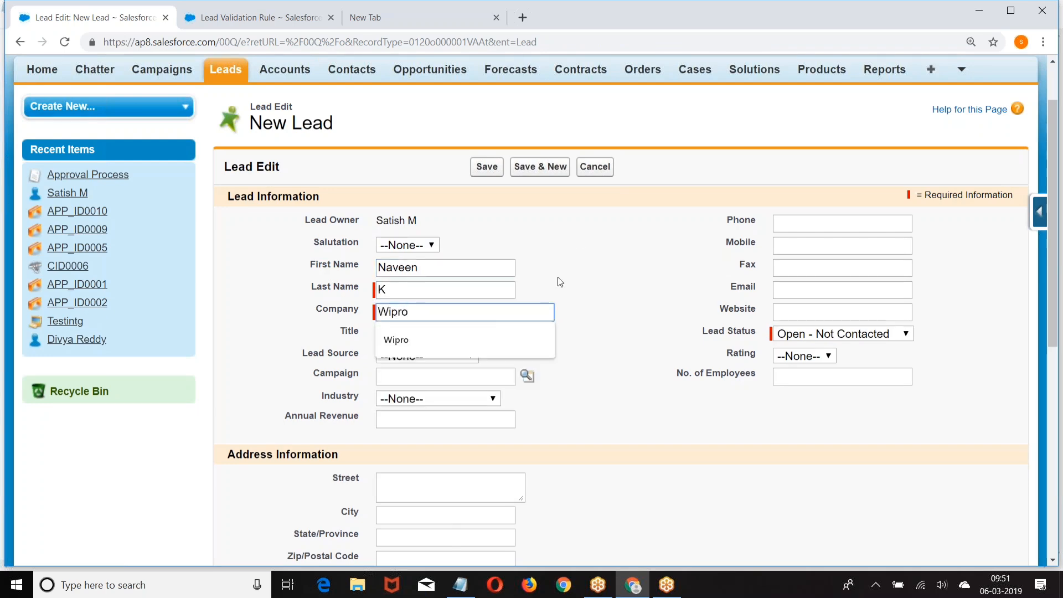
left_click(559, 282)
Set Lead Source to Web, leave Email empty, and save to trigger the validation error.
scroll(427, 217, "down", 2)
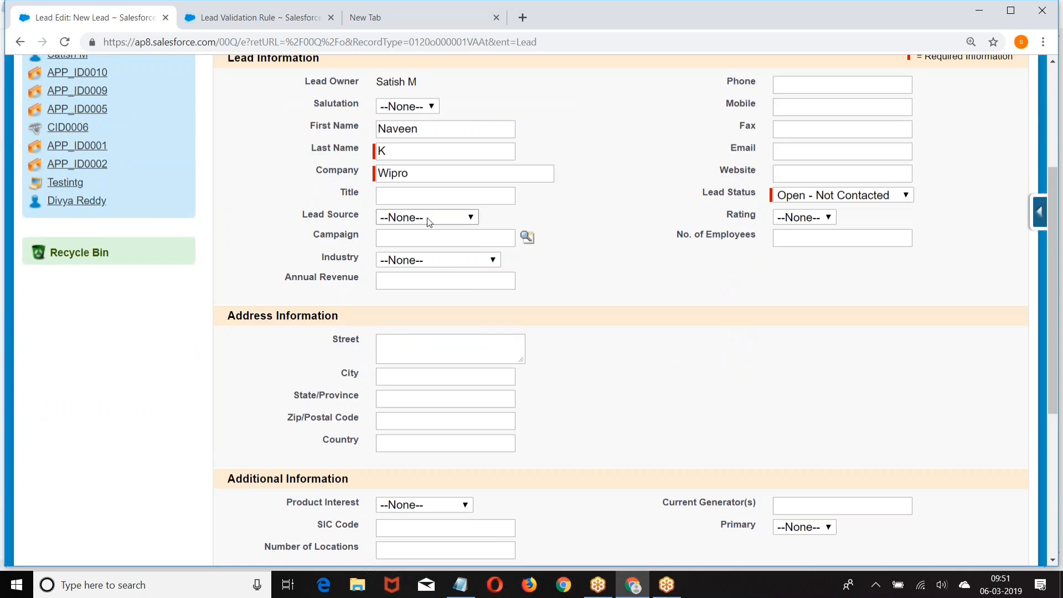
left_click(427, 217)
left_click(408, 259)
scroll(640, 309, "up", 2)
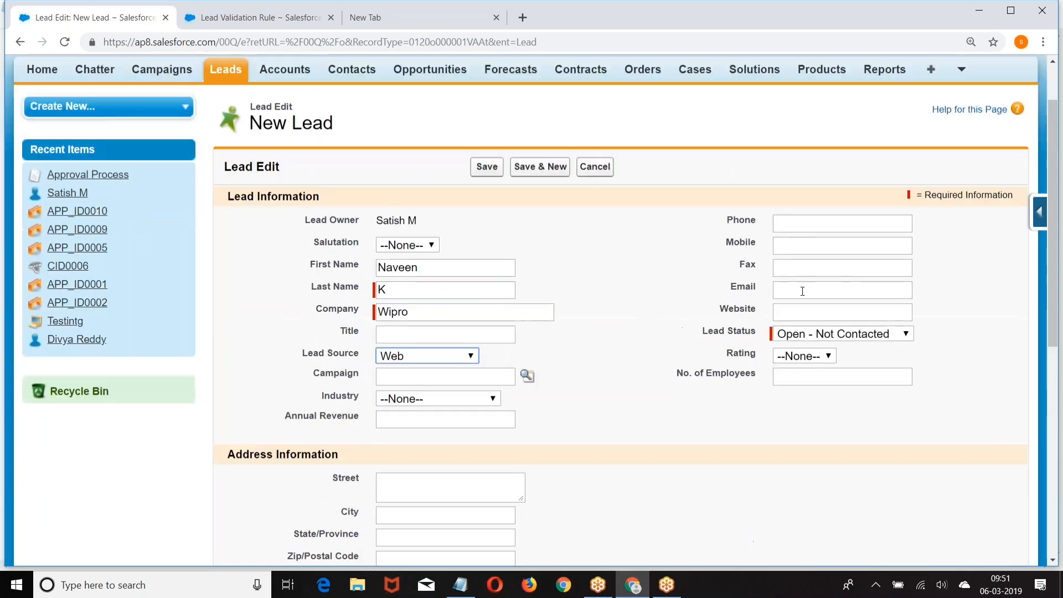
left_click(487, 167)
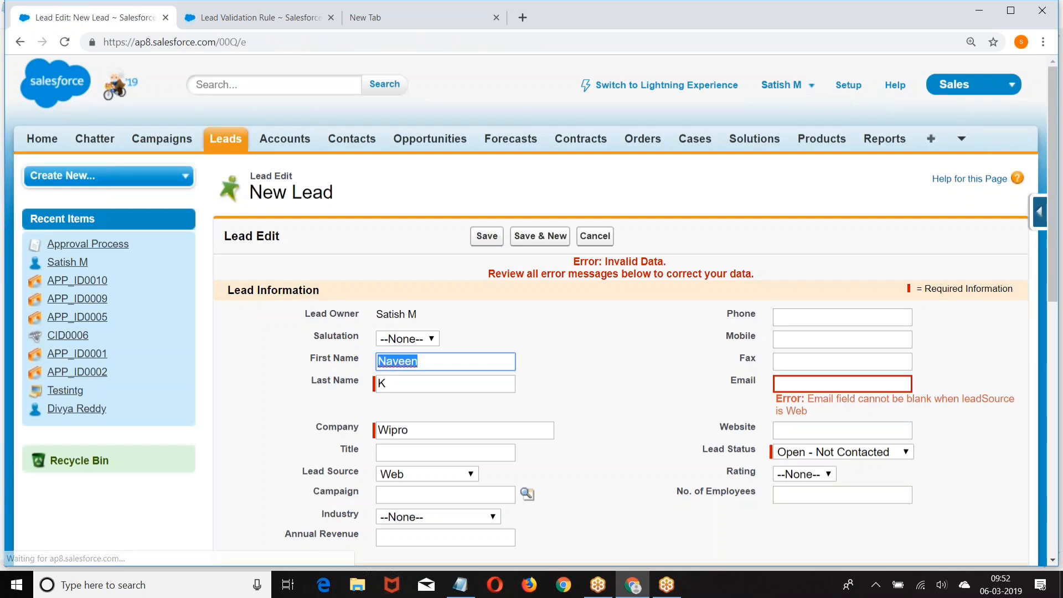
scroll(825, 261, "down", 2)
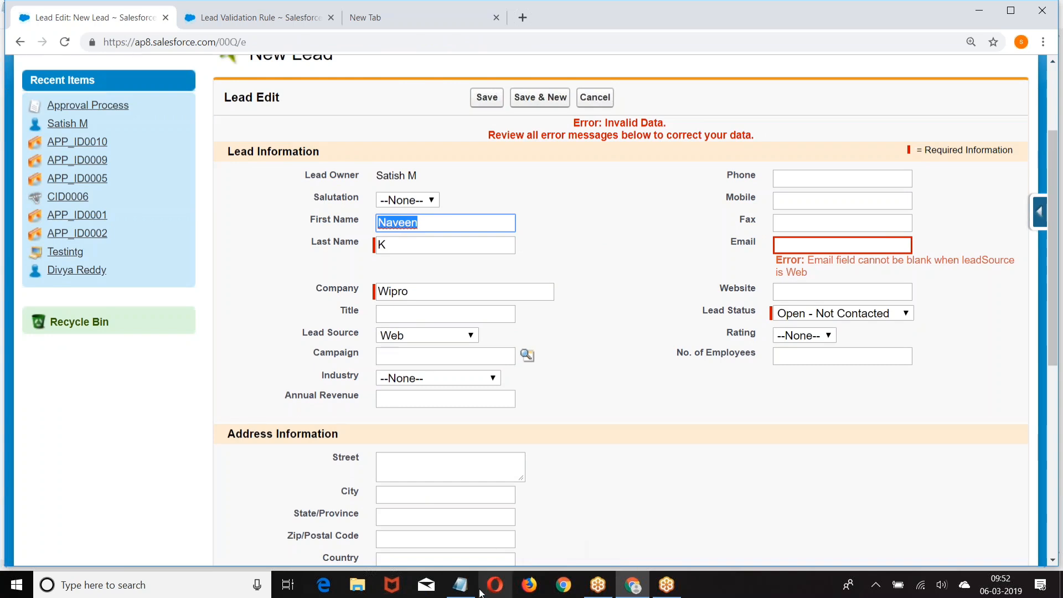
Note '2. Account : Phone number is blank then throw error' in Notepad, then return to Salesforce.
left_click(460, 585)
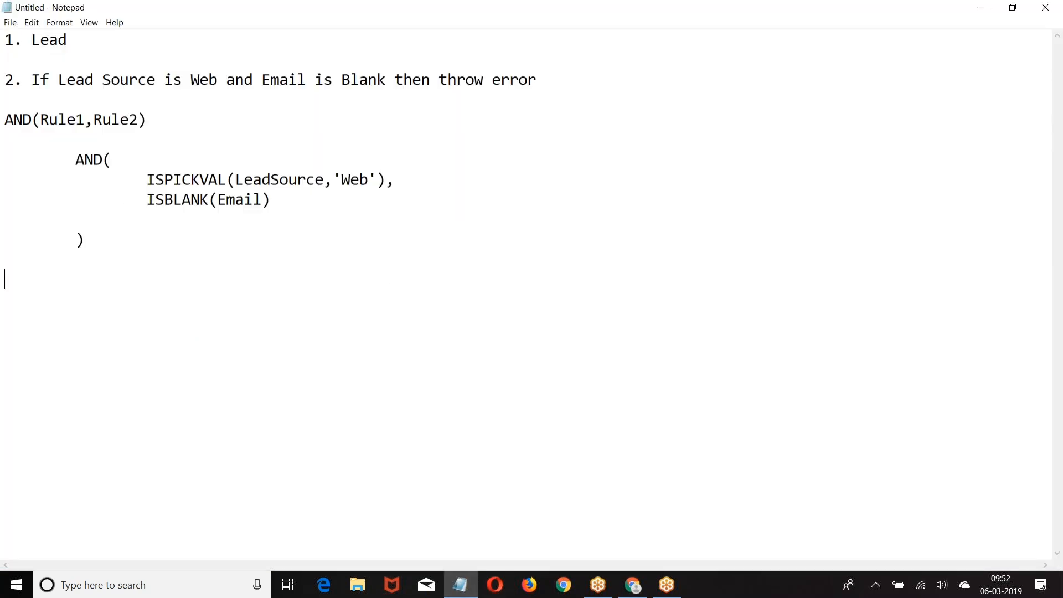
type("2")
type(", Lead")
key("BackSpace")
key("BackSpace")
key("BackSpace")
key("BackSpace")
key("BackSpace")
key("BackSpace")
type(". Account")
type("Ph")
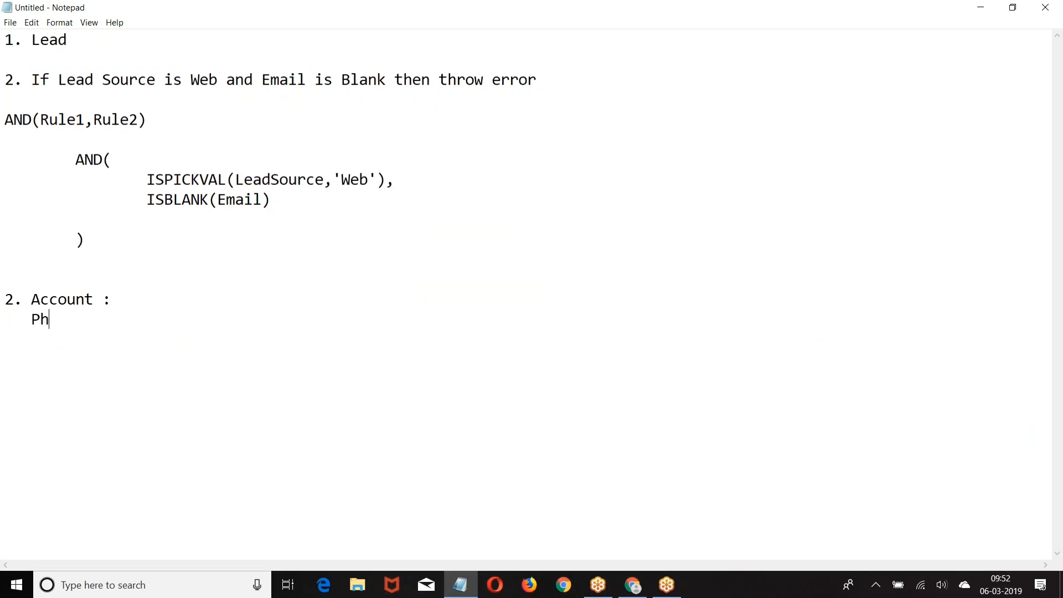
type("one number is b")
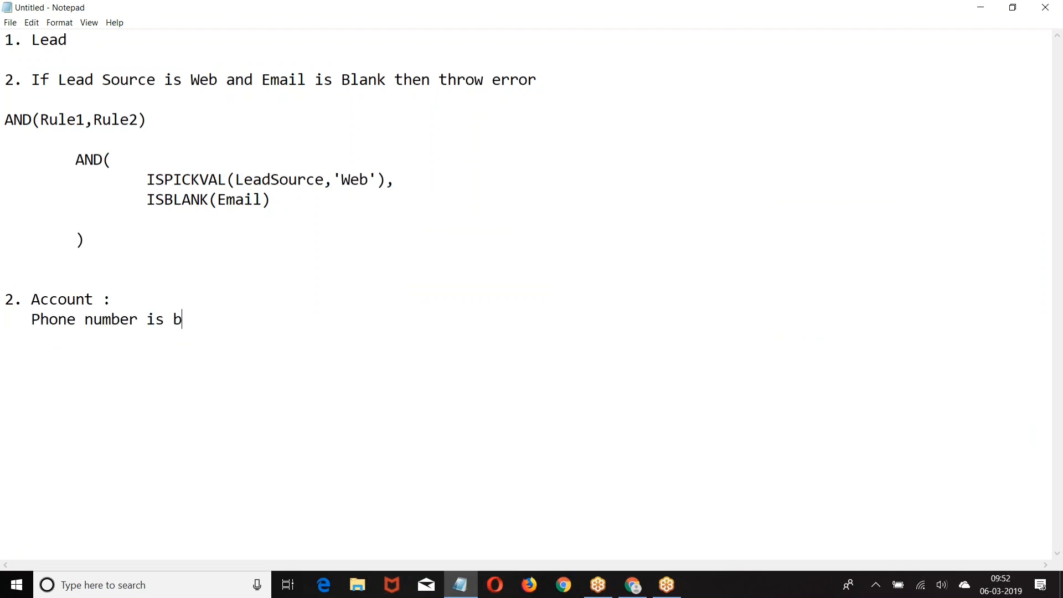
type("lank then t")
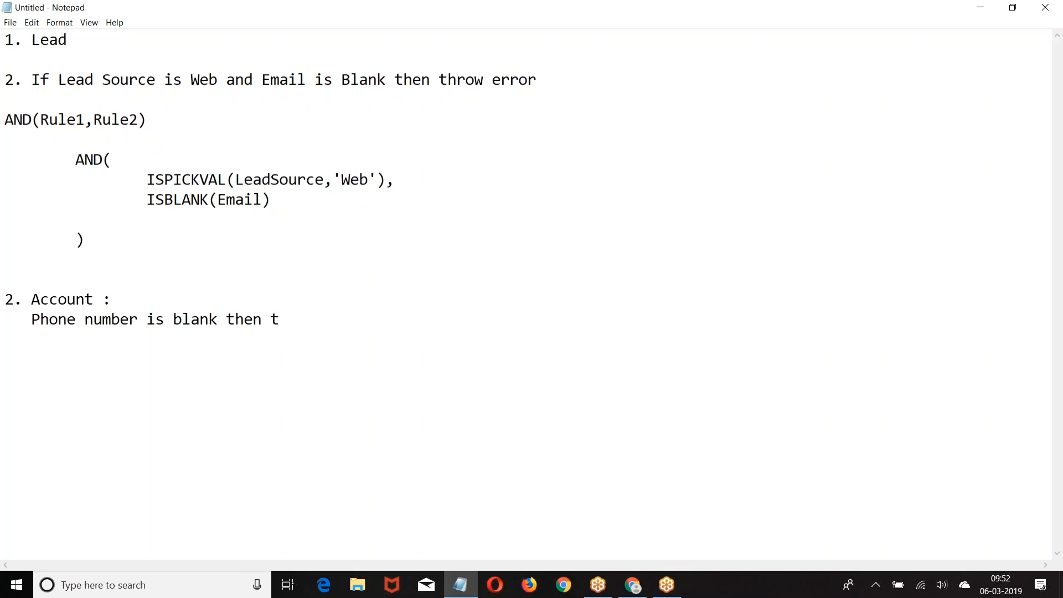
type("hrow error")
left_click(632, 585)
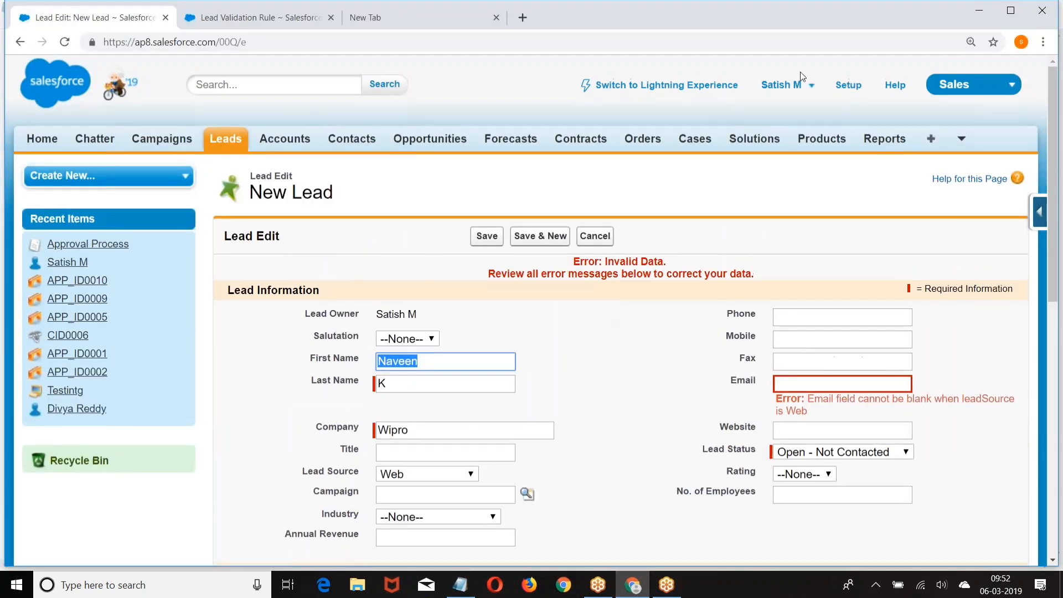
Start a new Account validation rule from Setup > Customize > Accounts > Validation Rules.
left_click(848, 82)
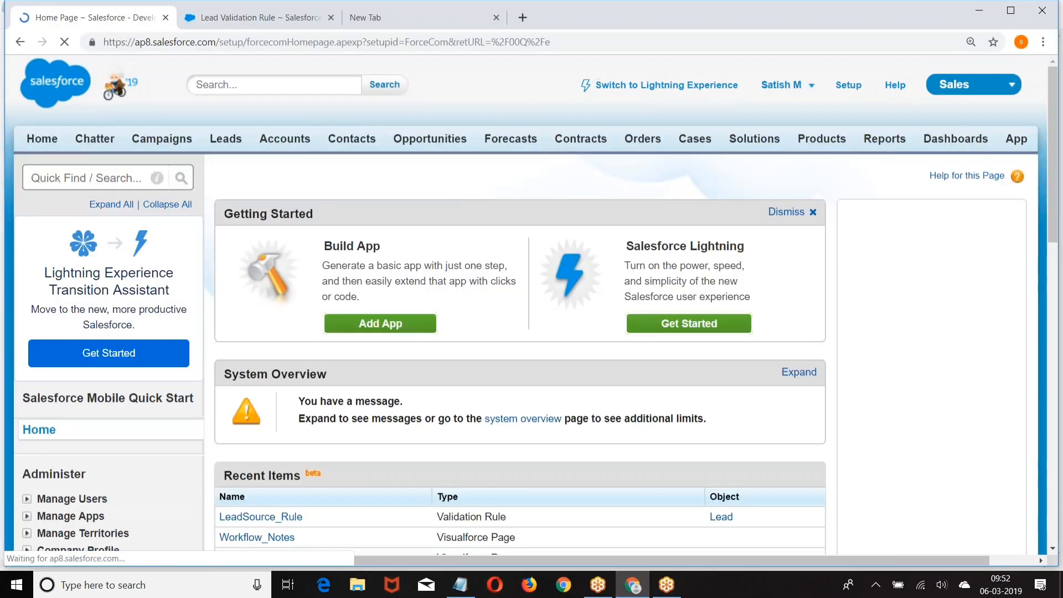
scroll(87, 158, "down", 4)
scroll(87, 157, "down", 7)
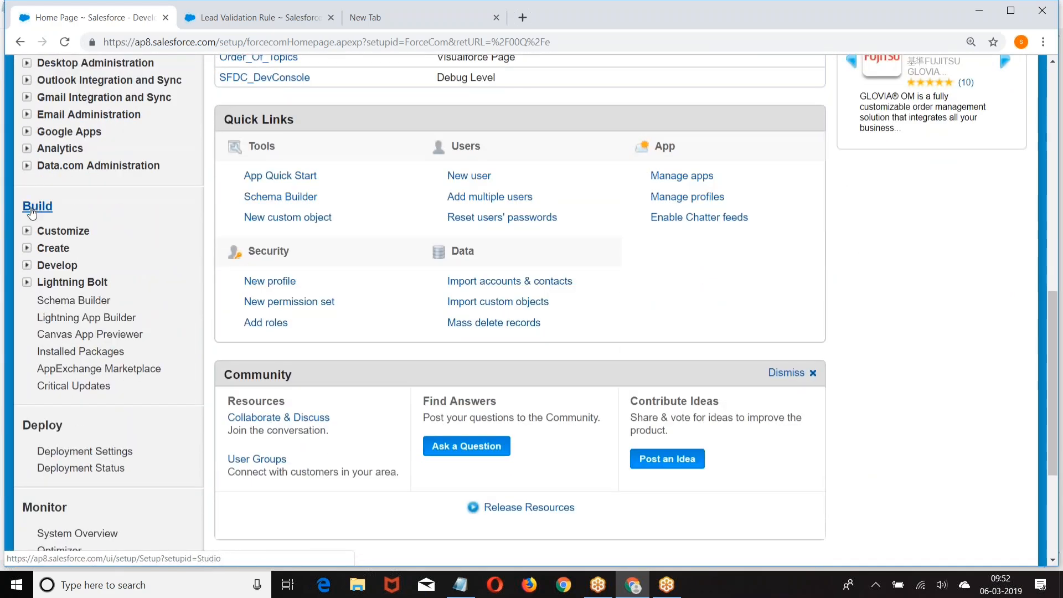
left_click(26, 233)
scroll(30, 232, "down", 3)
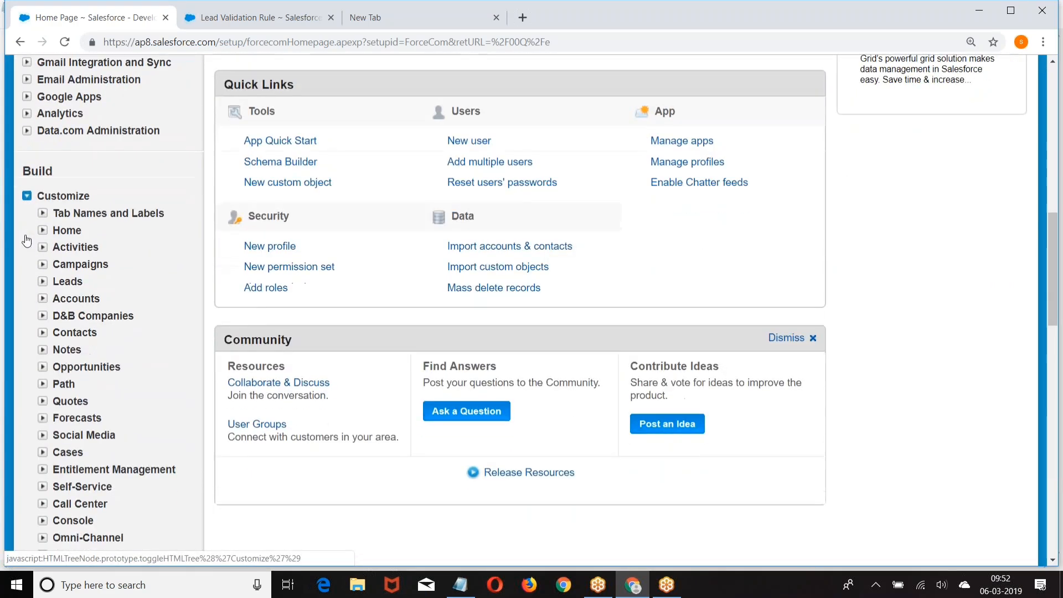
left_click(42, 195)
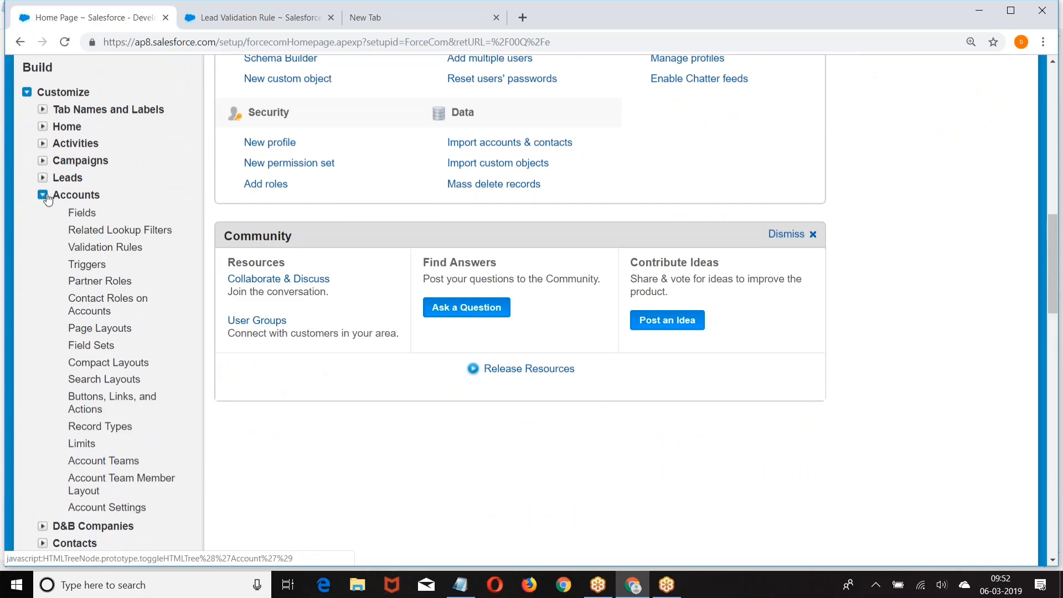
left_click(96, 250)
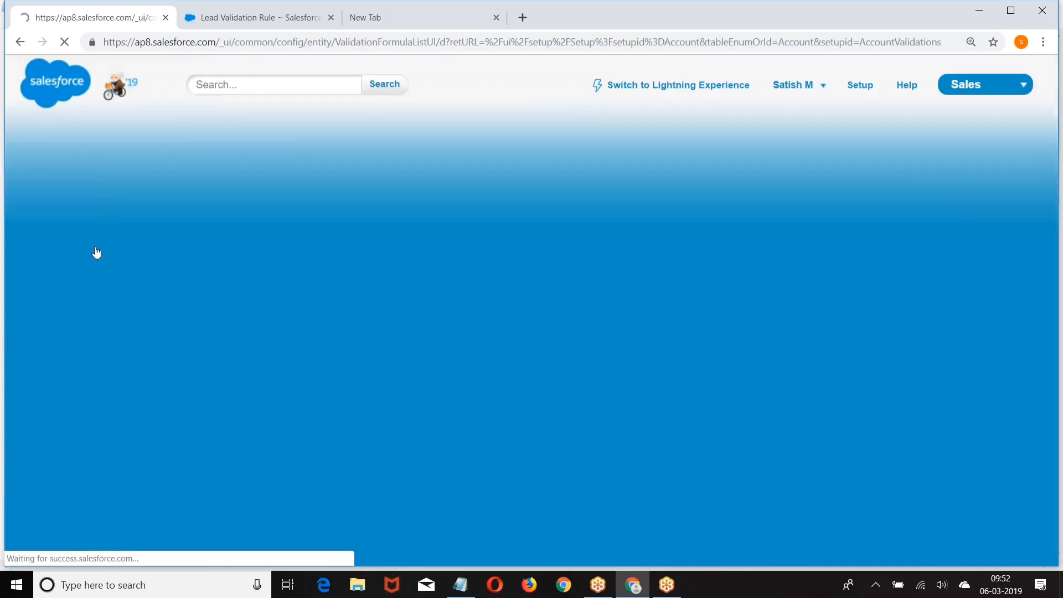
scroll(251, 264, "down", 1)
scroll(251, 264, "down", 1)
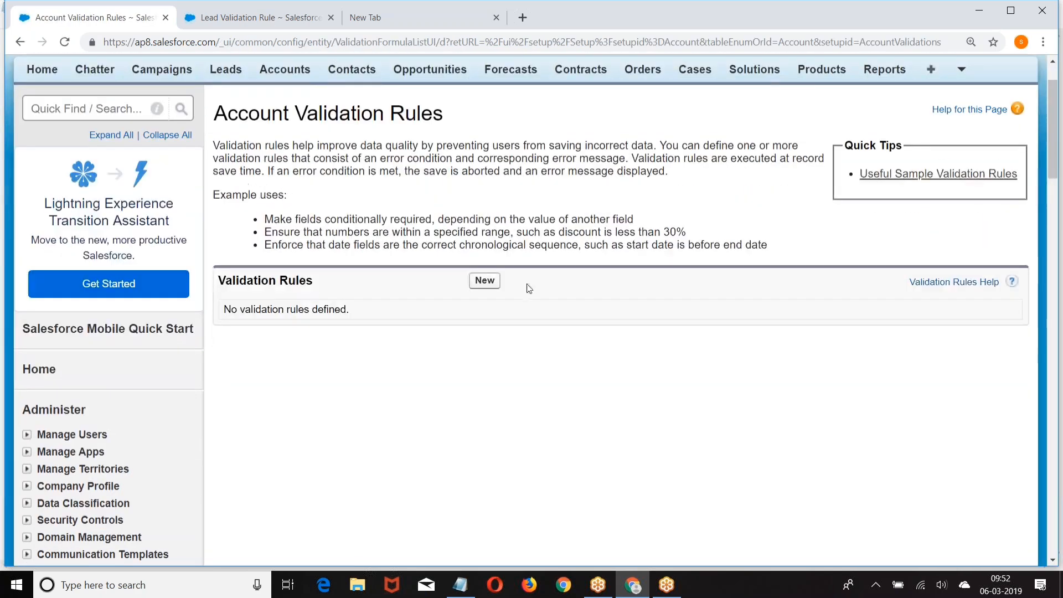
left_click(485, 280)
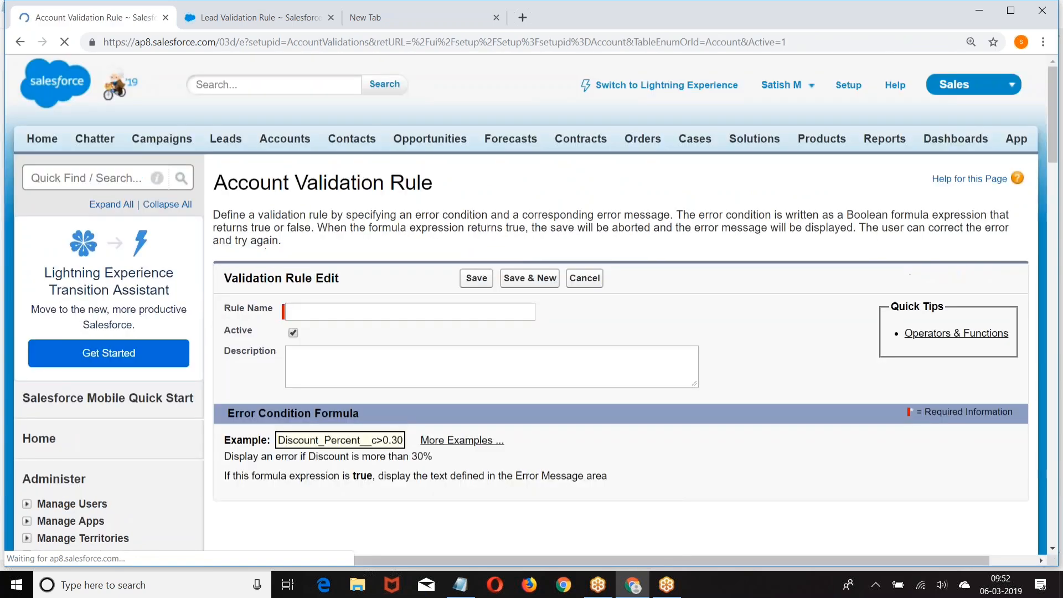
scroll(342, 172, "down", 3)
Name the rule 'Phone Rule' with formula ISBLANK(Phone) and check its syntax.
left_click(342, 172)
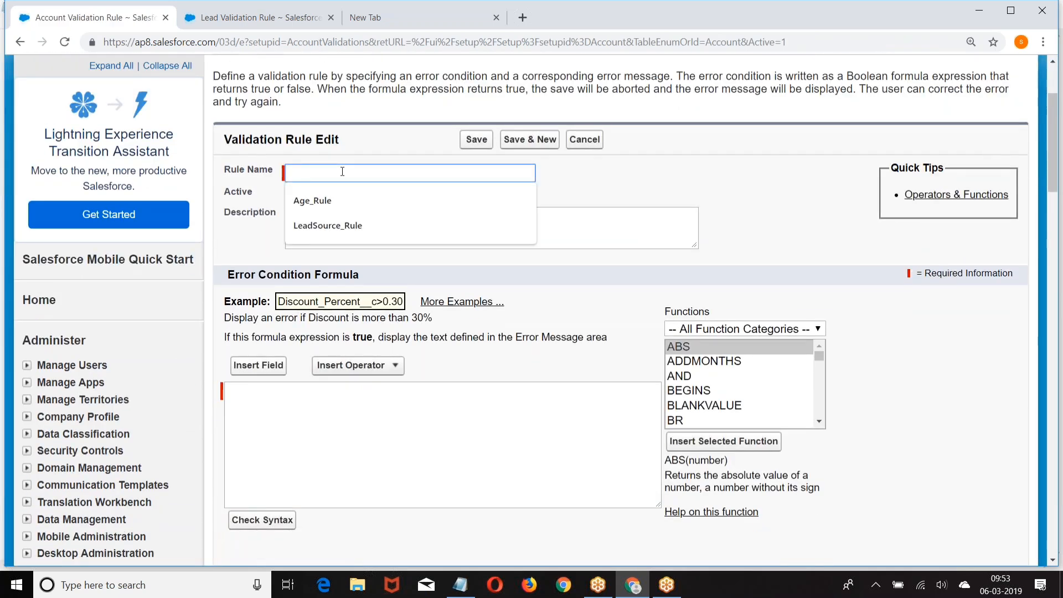
type("Phone Rul")
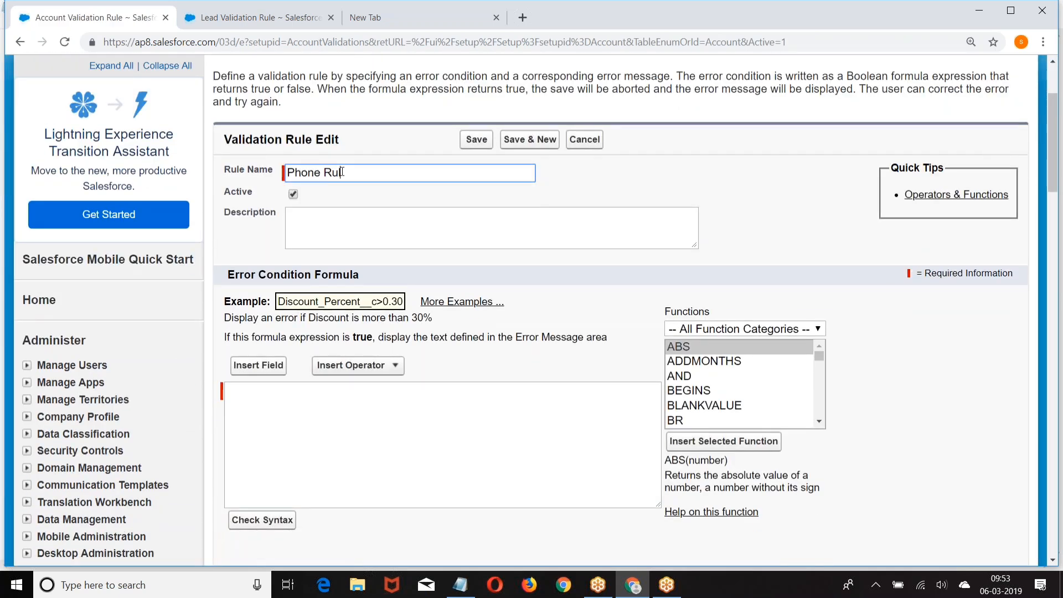
type("e")
left_click(606, 192)
scroll(606, 192, "down", 3)
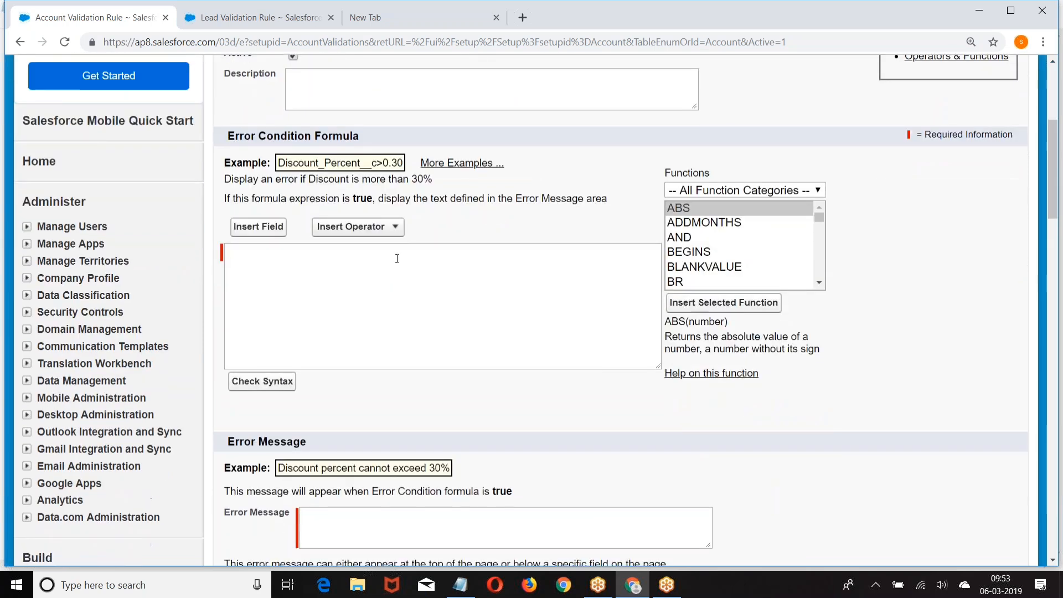
left_click(273, 281)
type("ISBLANK")
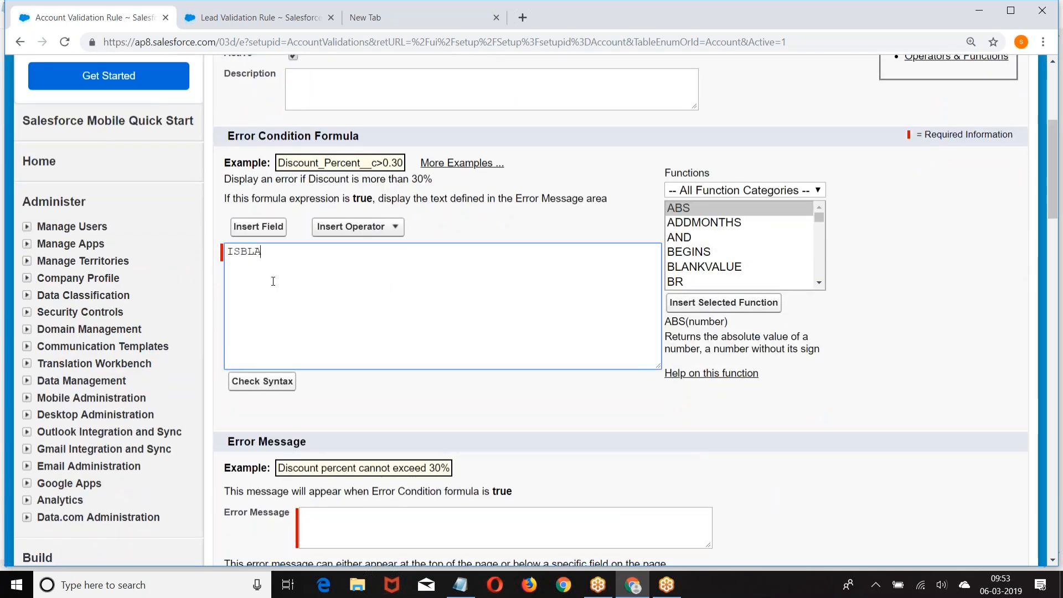
type("(Phone")
left_click(274, 383)
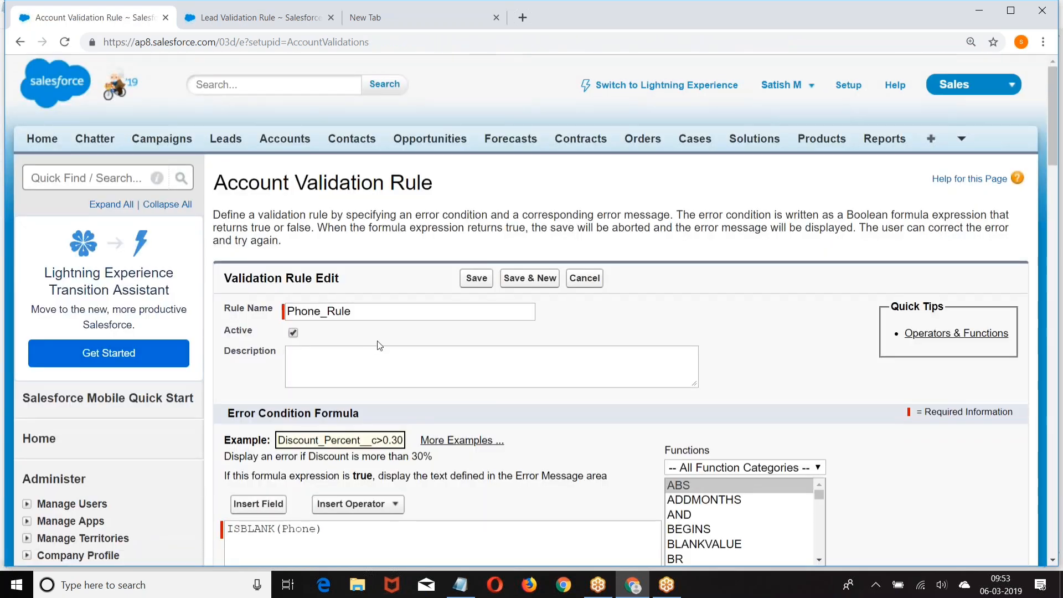
scroll(377, 345, "down", 6)
Add the error message 'Phone number cannot be blank', save the rule, then switch tabs.
left_click(357, 383)
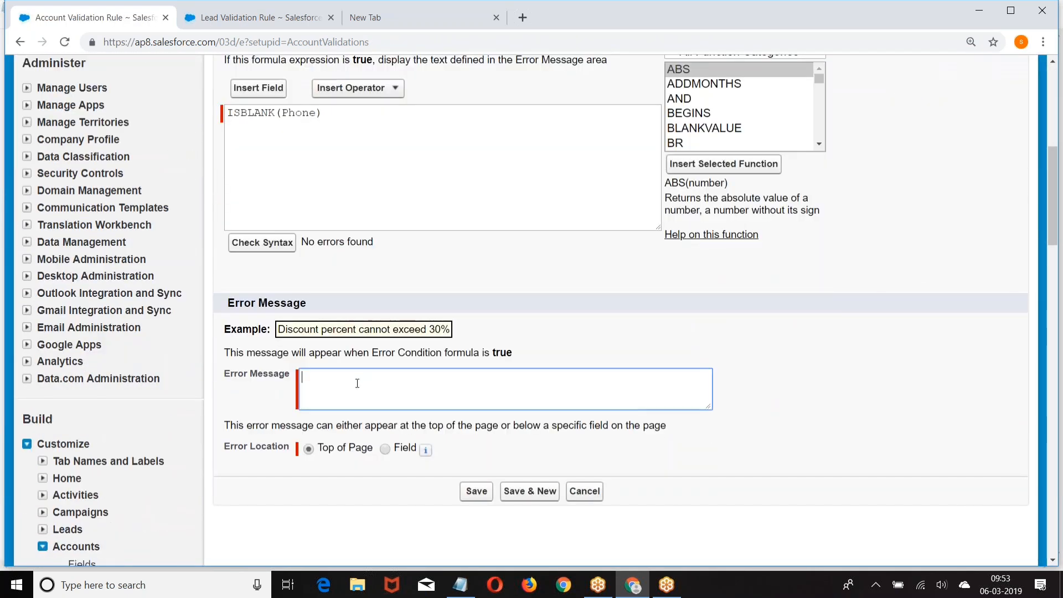
type("Phone number cannot b")
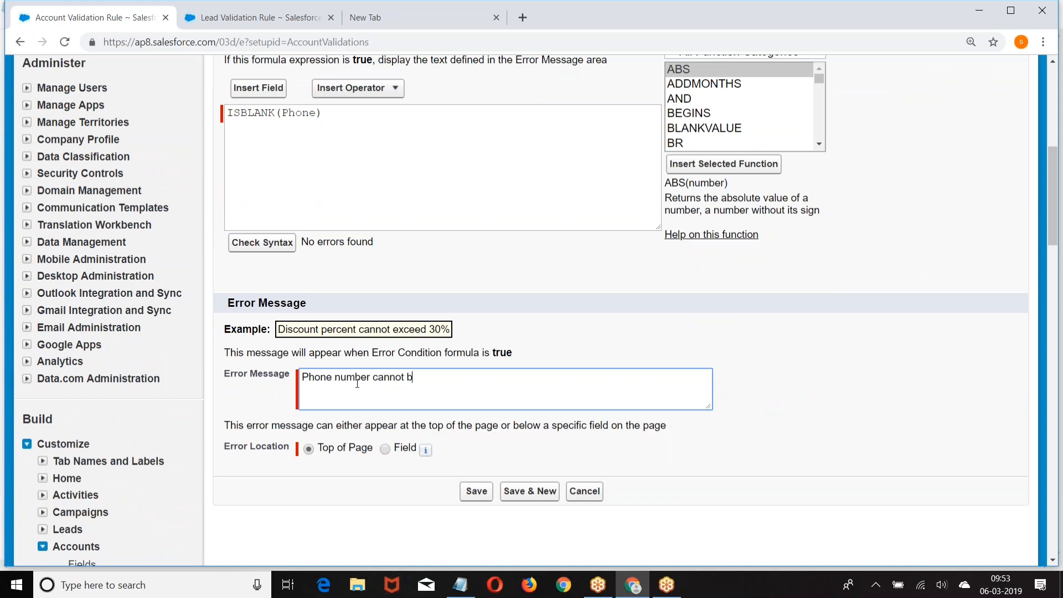
type("e blank")
left_click(470, 490)
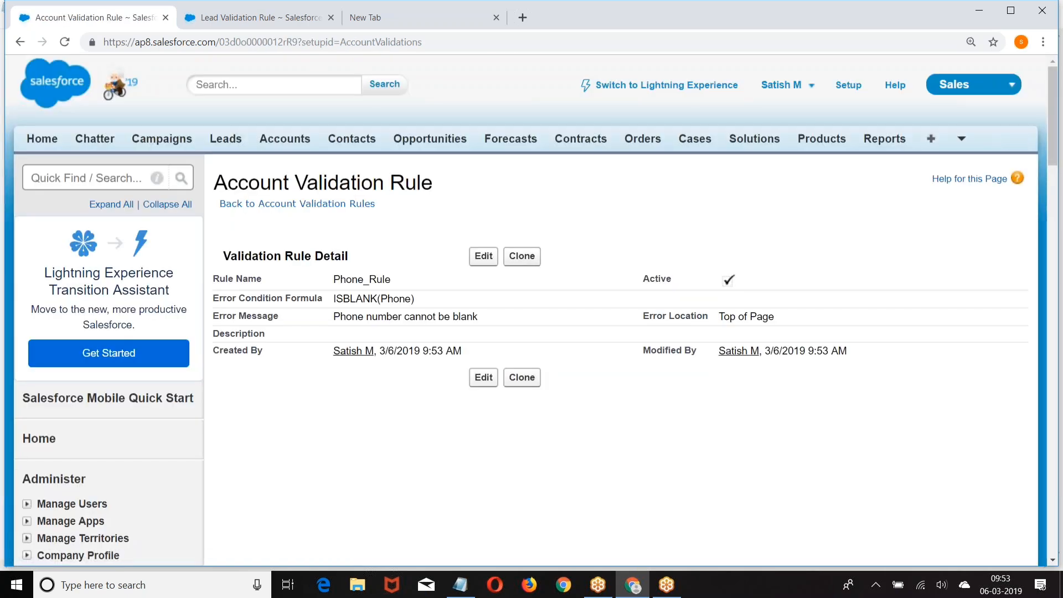
left_click(247, 17)
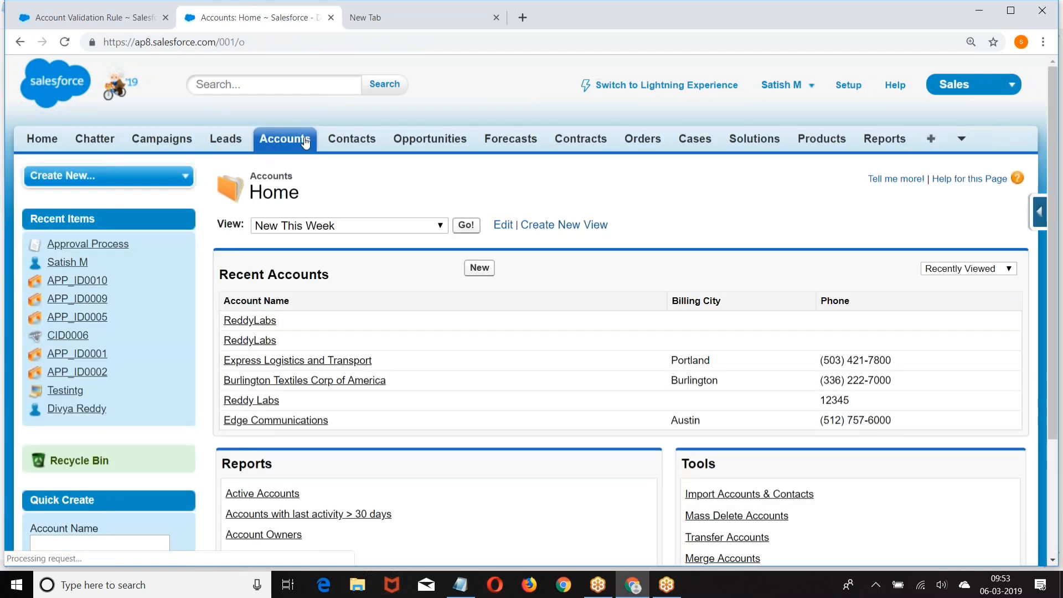
Save a new account named Test without a phone, confirm the phone error, then return to Notepad.
left_click(479, 267)
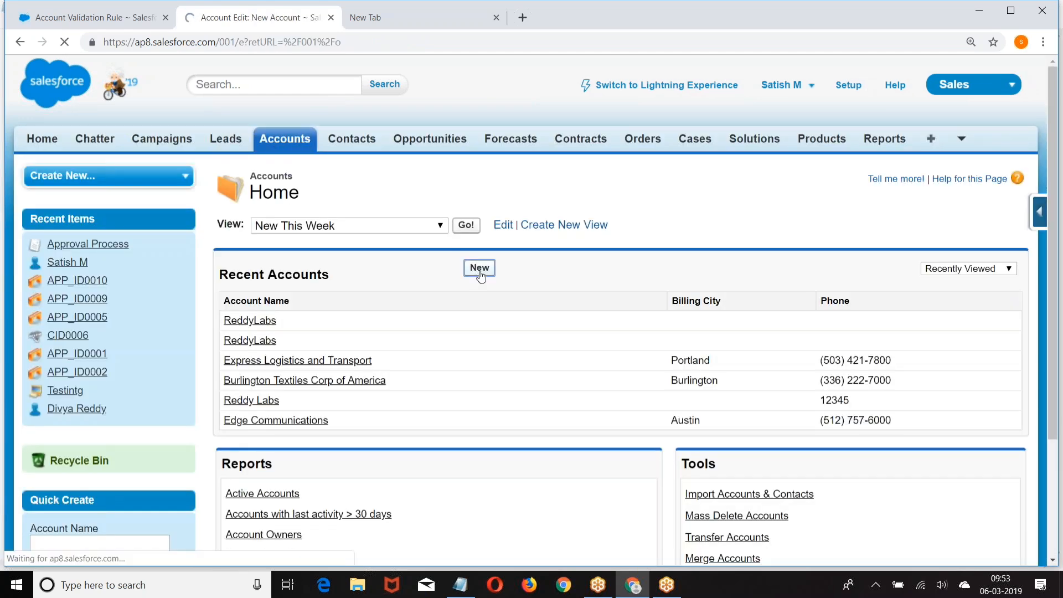
type("Test")
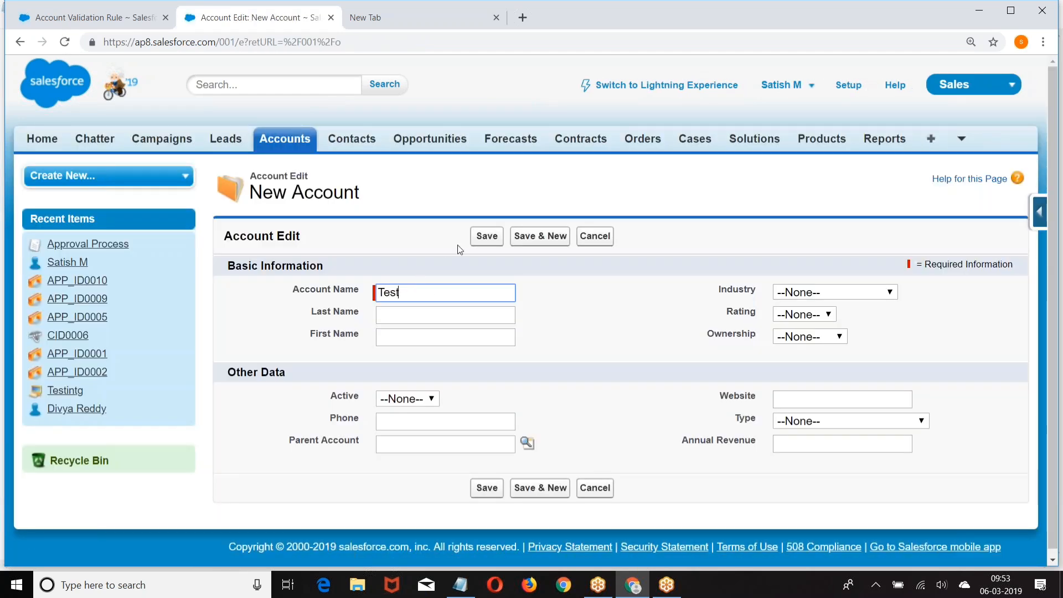
left_click(485, 237)
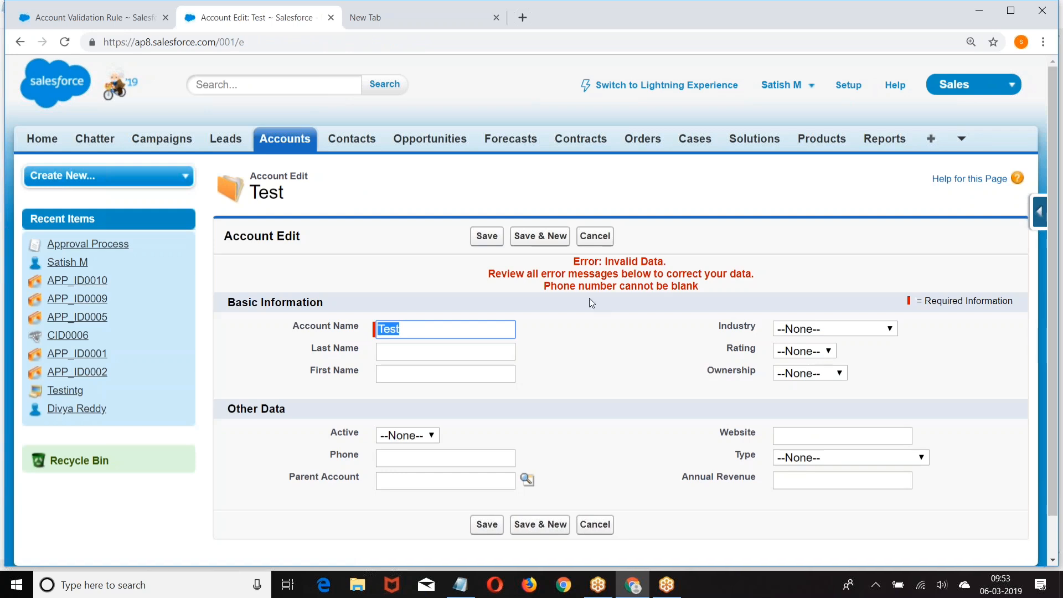
scroll(704, 268, "down", 1)
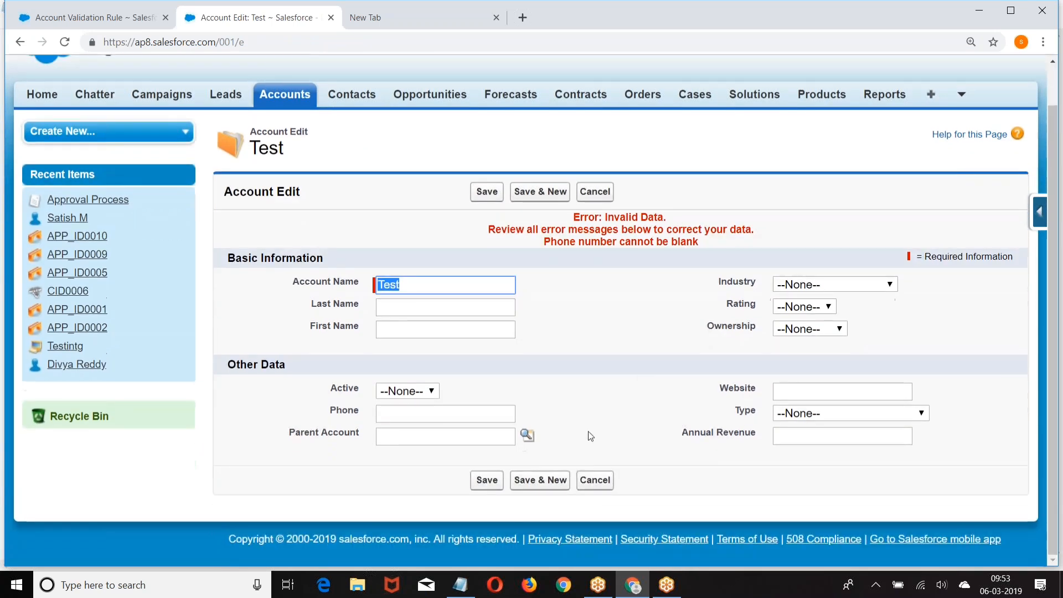
left_click(460, 584)
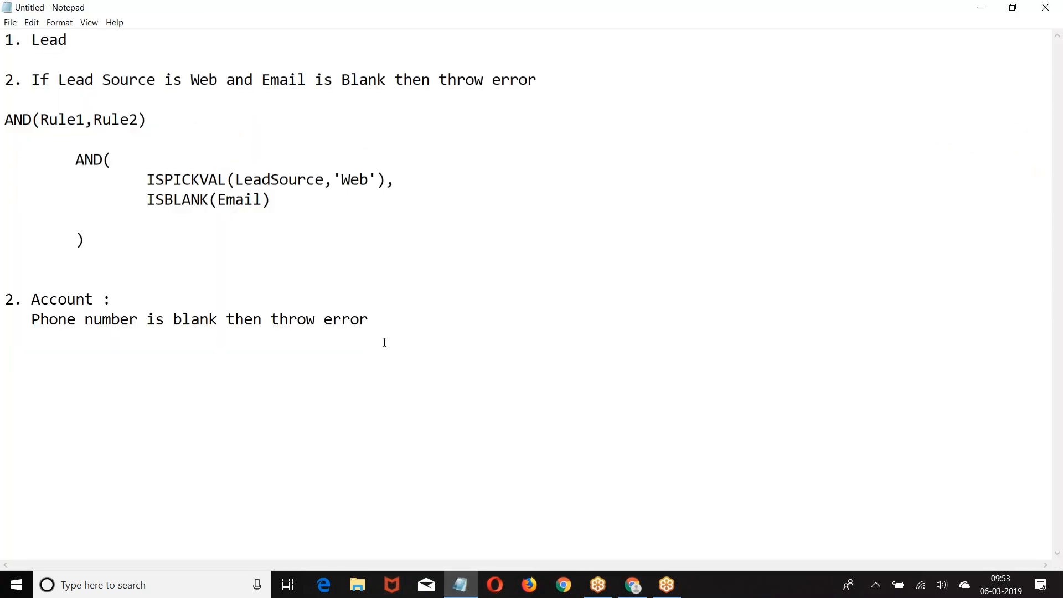
Add the heading '3. Opportunity :' and draft a stage/close-date condition line, then erase it.
type("3. Opportunity :")
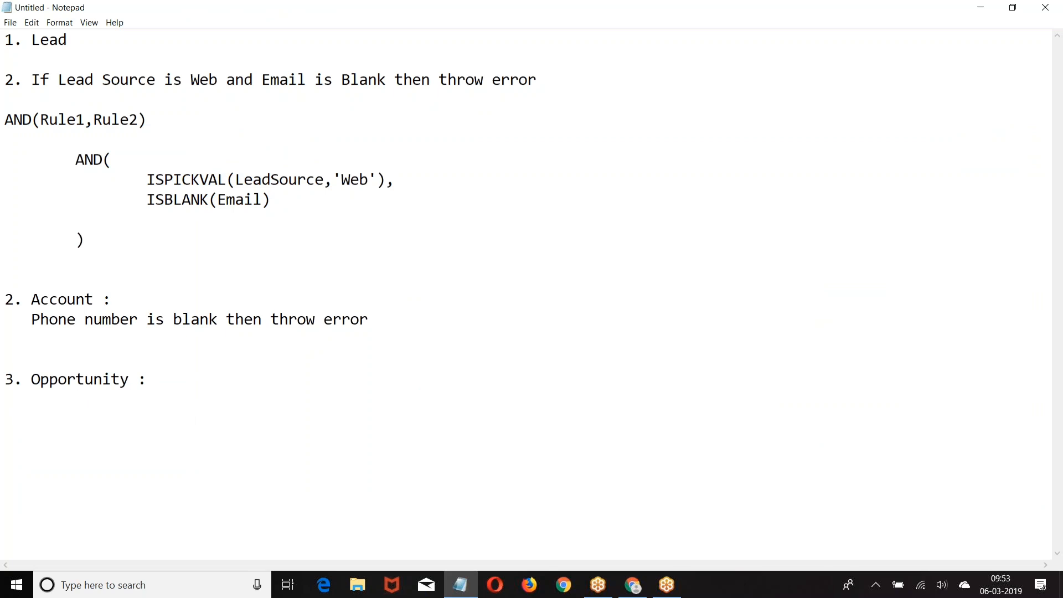
key("Return")
key("Tab")
type("If stageName is Closed")
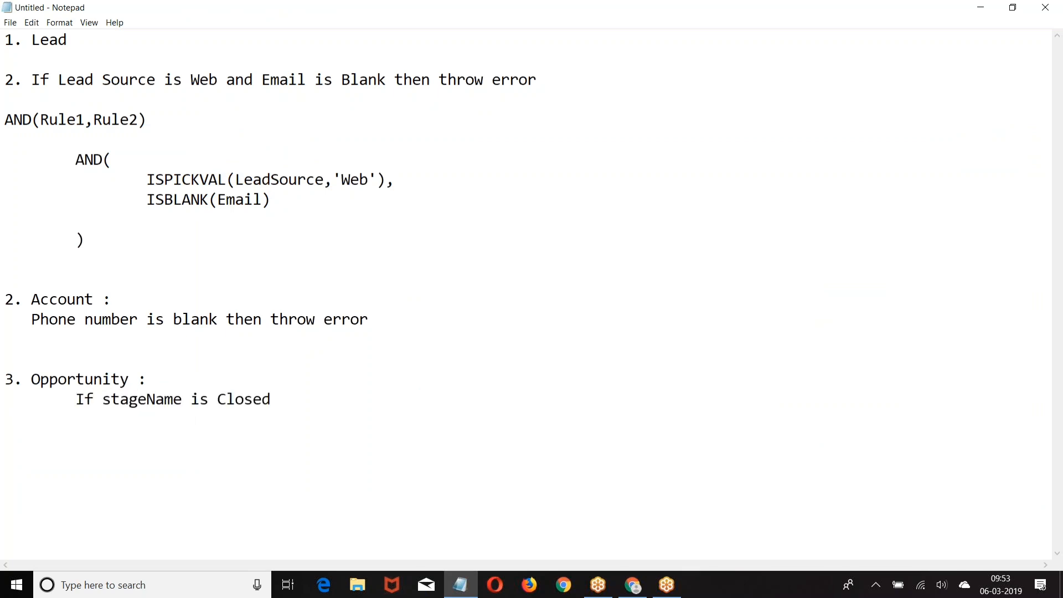
type(" Won")
key("BackSpace")
key("BackSpace")
key("BackSpace")
key("BackSpace")
key("BackSpace")
key("BackSpace")
key("BackSpace")
key("BackSpace")
key("BackSpace")
key("BackSpace")
key("BackSpace")
type("Not Closed Wonb")
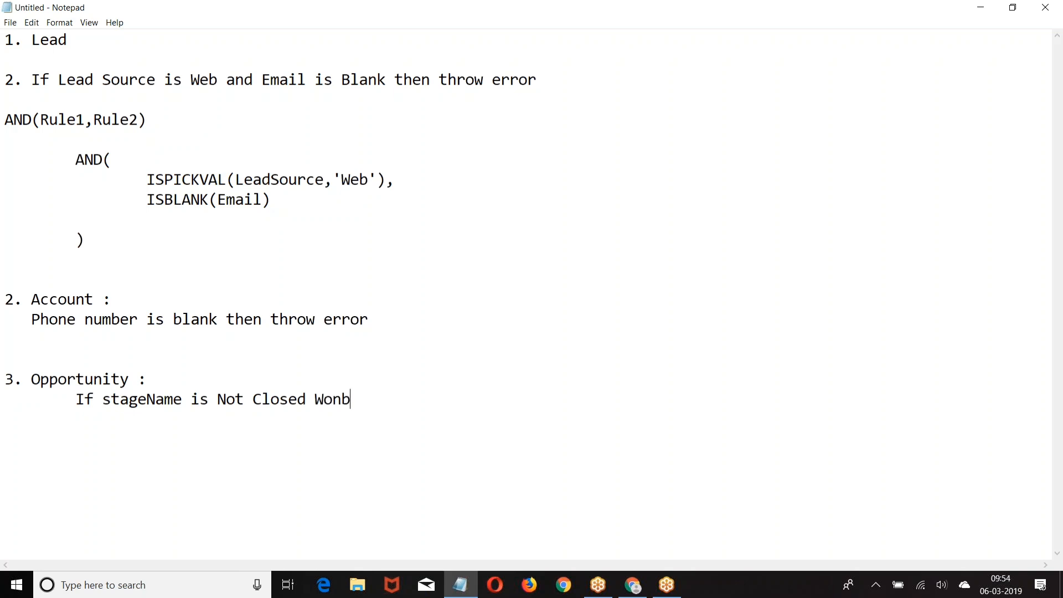
key("BackSpace")
type("then")
key("BackSpace")
key("BackSpace")
key("BackSpace")
key("BackSpace")
key("BackSpace")
type("abnd")
key("BackSpace")
key("BackSpace")
key("BackSpace")
type("nd close")
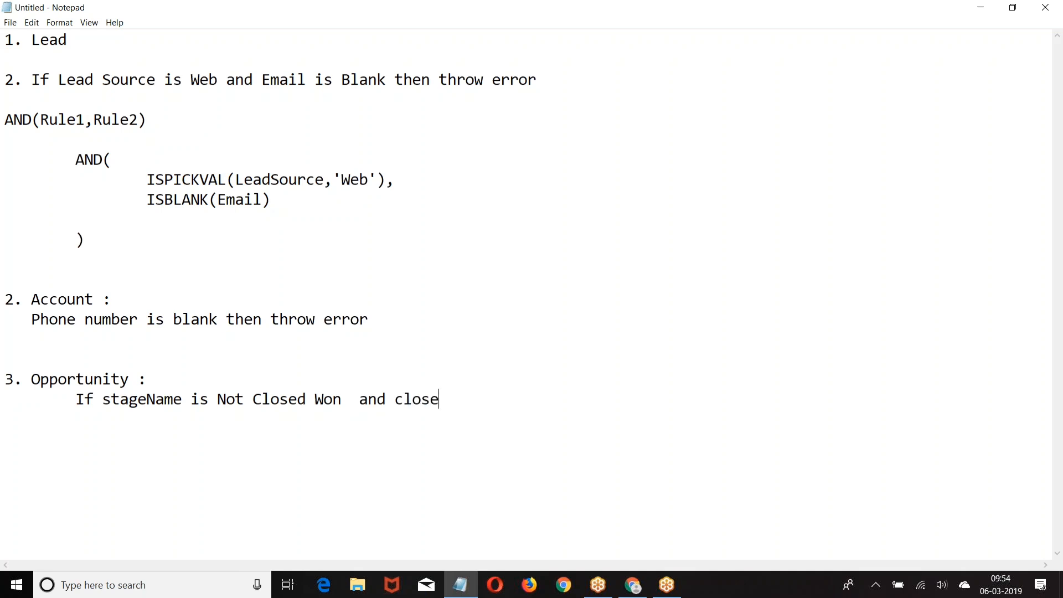
type("d Date t")
key("BackSpace")
key("BackSpace")
key("BackSpace")
key("BackSpace")
key("BackSpace")
key("BackSpace")
key("BackSpace")
key("BackSpace")
key("BackSpace")
key("BackSpace")
key("BackSpace")
key("BackSpace")
key("BackSpace")
key("BackSpace")
key("BackSpace")
key("BackSpace")
key("BackSpace")
key("BackSpace")
key("BackSpace")
key("BackSpace")
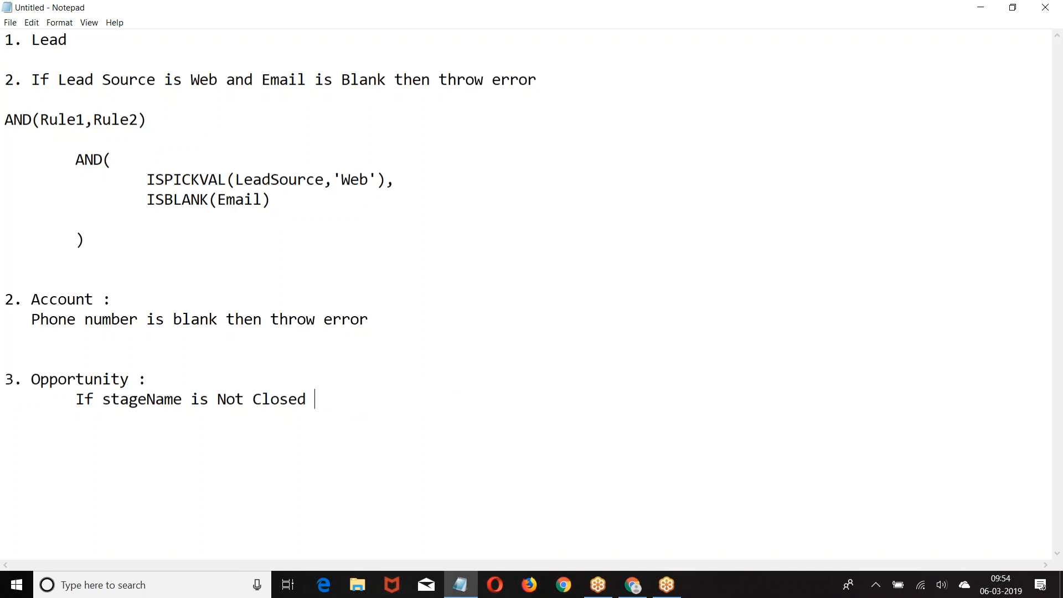
Write the indented line: whenever a new Opportunity is Created with CloseDate less than today, throw error.
key("BackSpace")
key("BackSpace")
key("BackSpace")
key("BackSpace")
key("BackSpace")
key("BackSpace")
key("BackSpace")
key("BackSpace")
key("BackSpace")
key("BackSpace")
key("BackSpace")
key("BackSpace")
key("BackSpace")
key("BackSpace")
type("Whe")
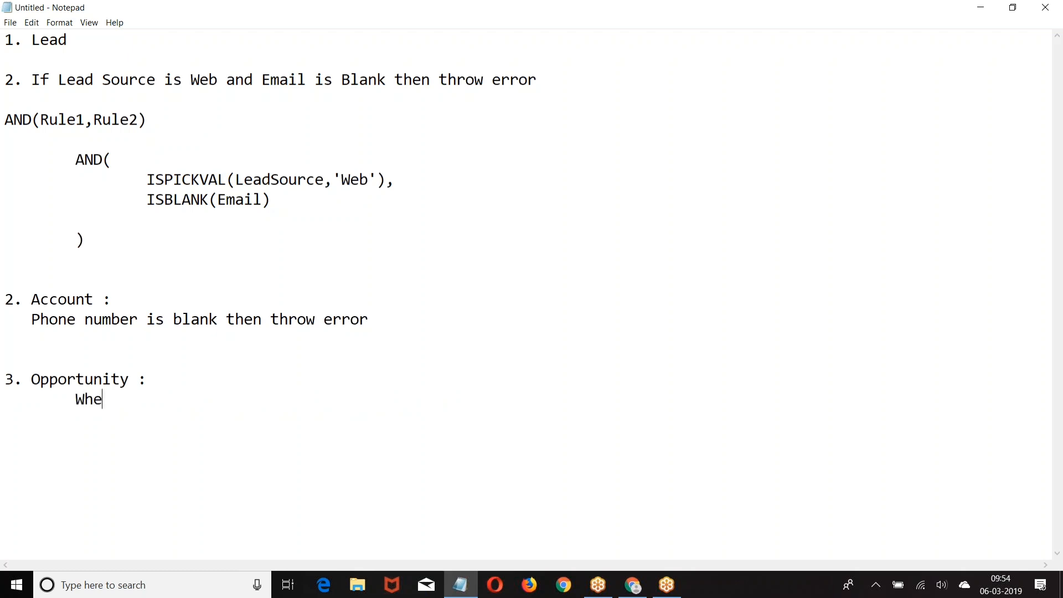
type("n ever new Opportuntiy is")
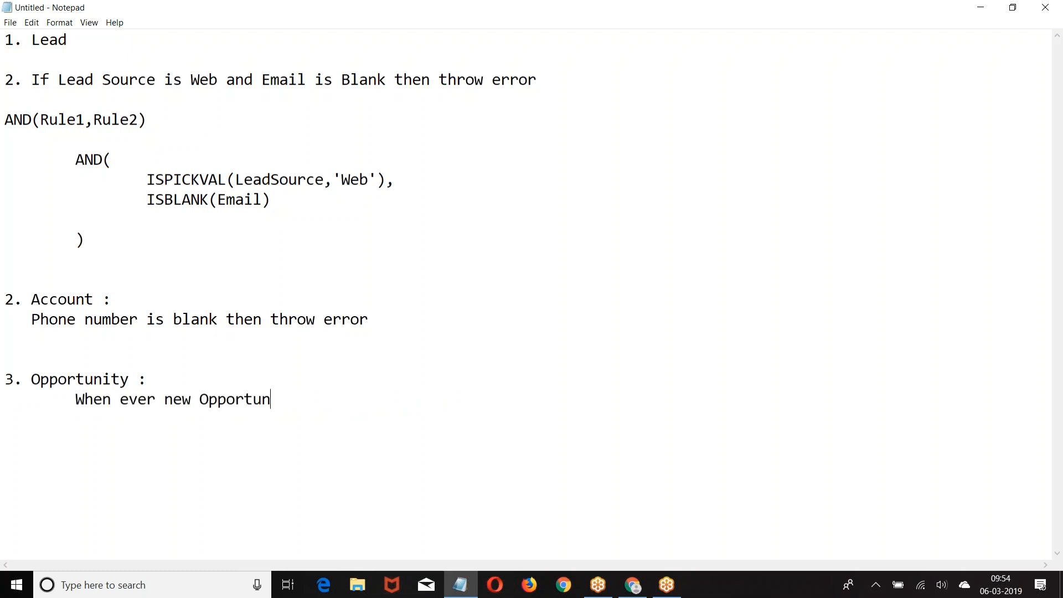
key("BackSpace")
key("BackSpace")
key("BackSpace")
key("BackSpace")
key("BackSpace")
key("BackSpace")
type("ity is Creted t")
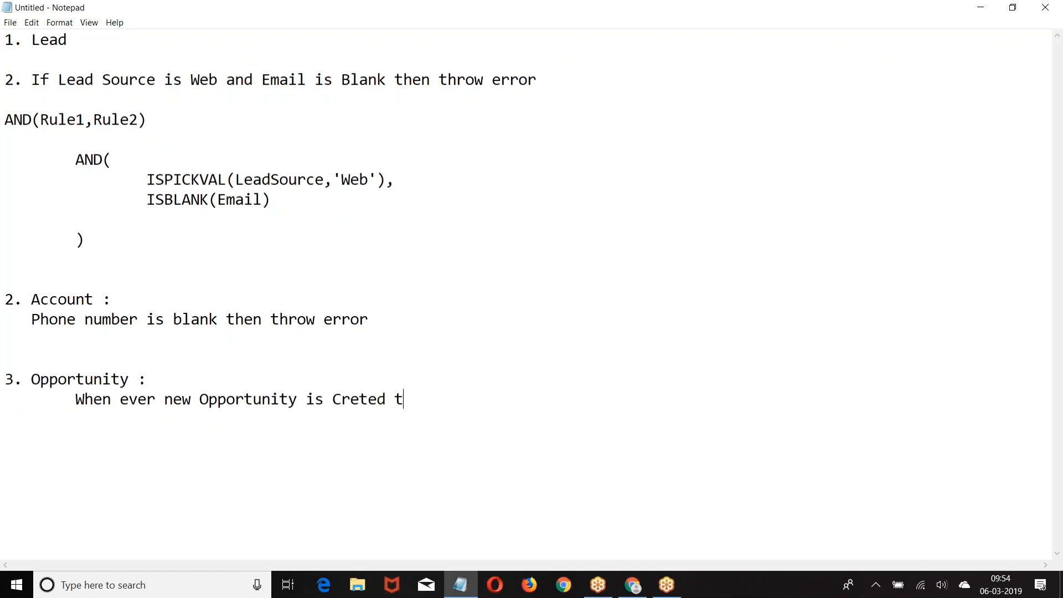
key("BackSpace")
key("BackSpace")
key("BackSpace")
key("BackSpace")
key("BackSpace")
type("ated with ")
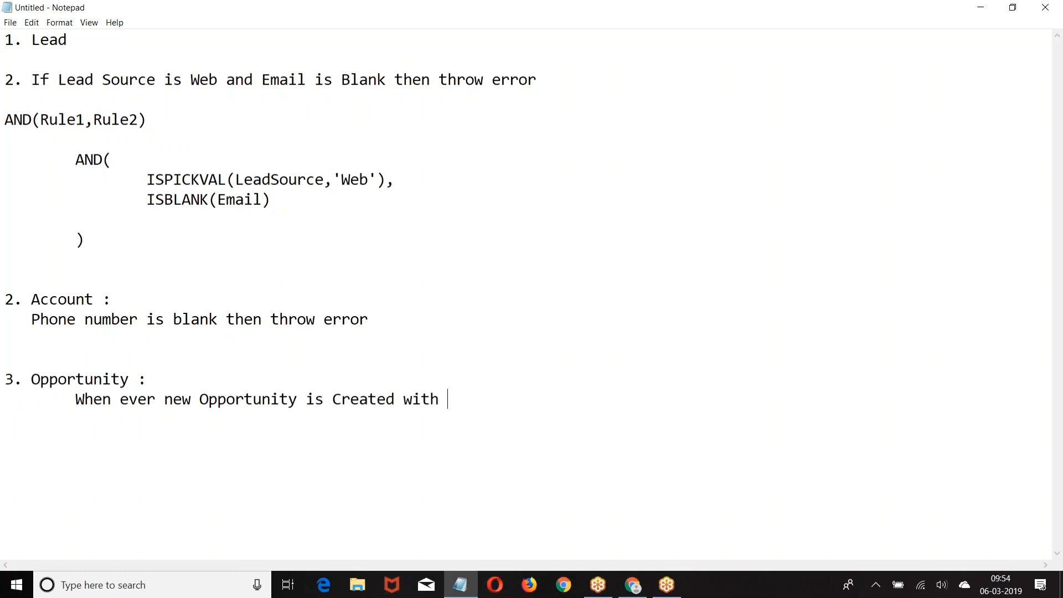
type("Close")
key("BackSpace")
key("BackSpace")
key("BackSpace")
key("BackSpace")
key("BackSpace")
key("BackSpace")
key("BackSpace")
key("BackSpace")
key("BackSpace")
key("BackSpace")
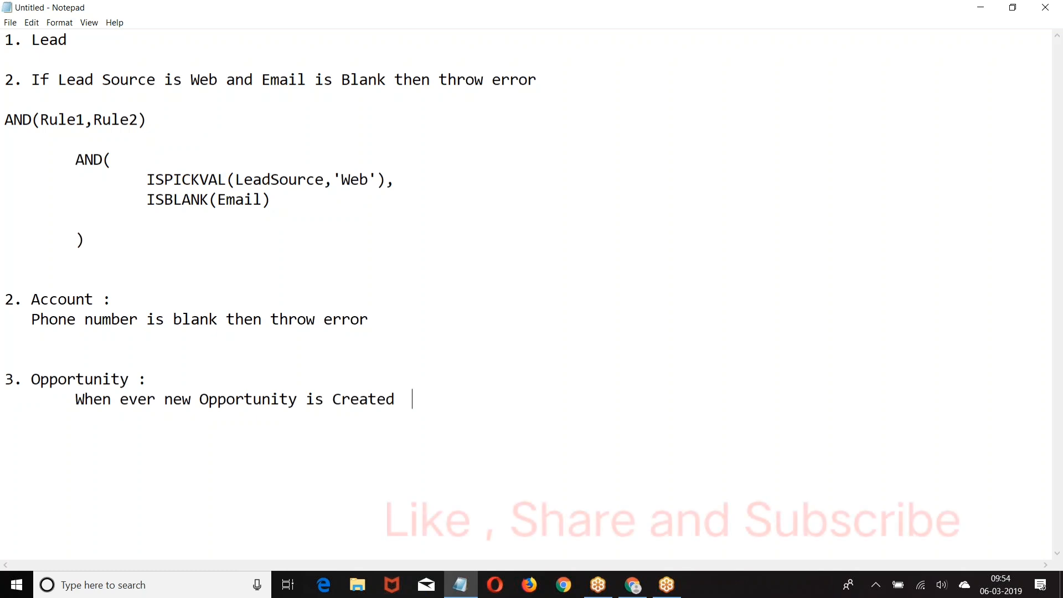
type("Clo")
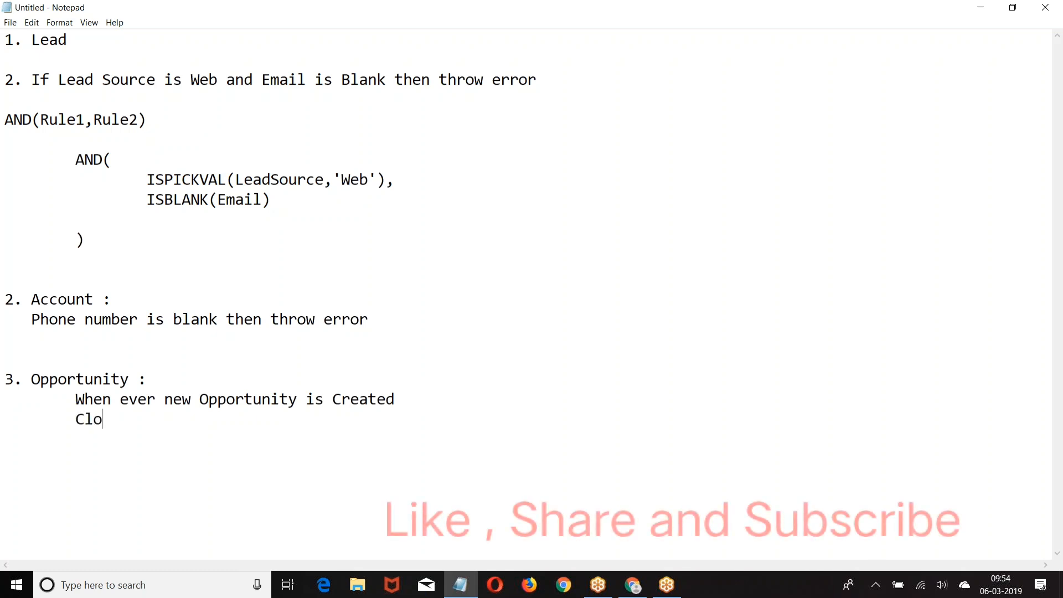
type("seDate is ")
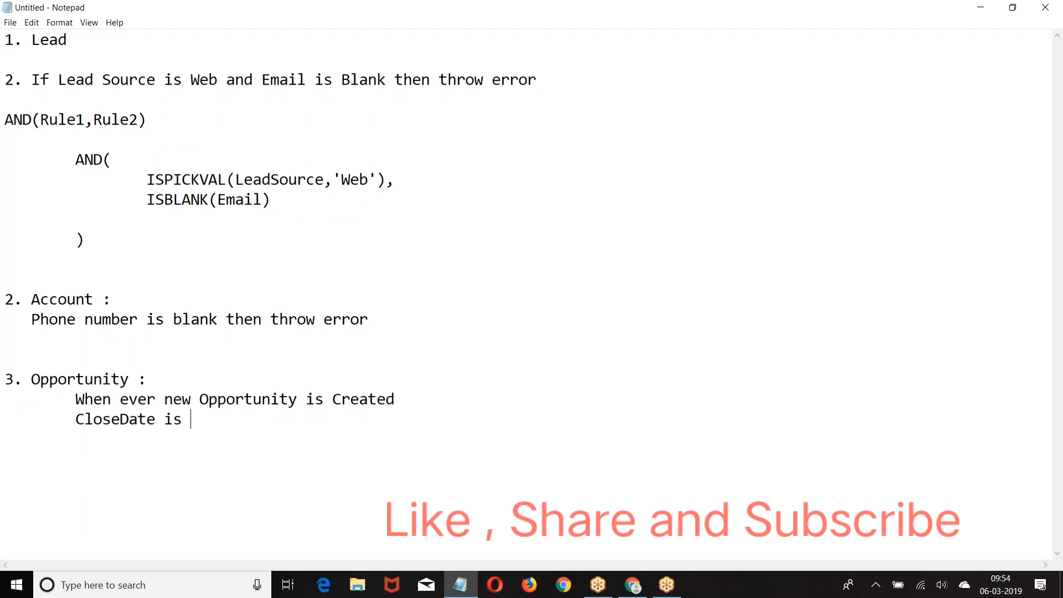
type("Less than")
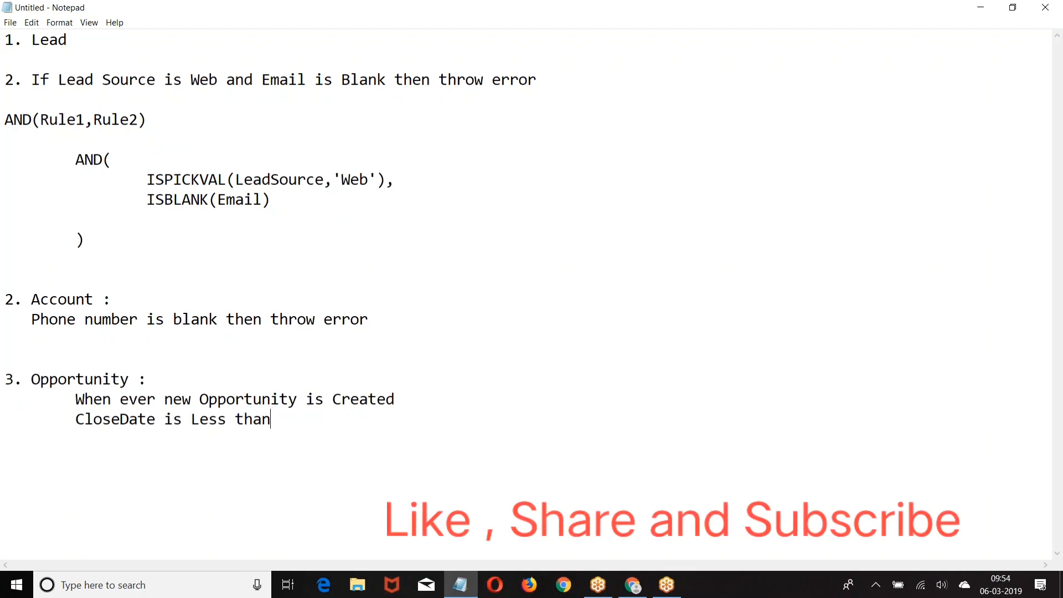
type(" today throw")
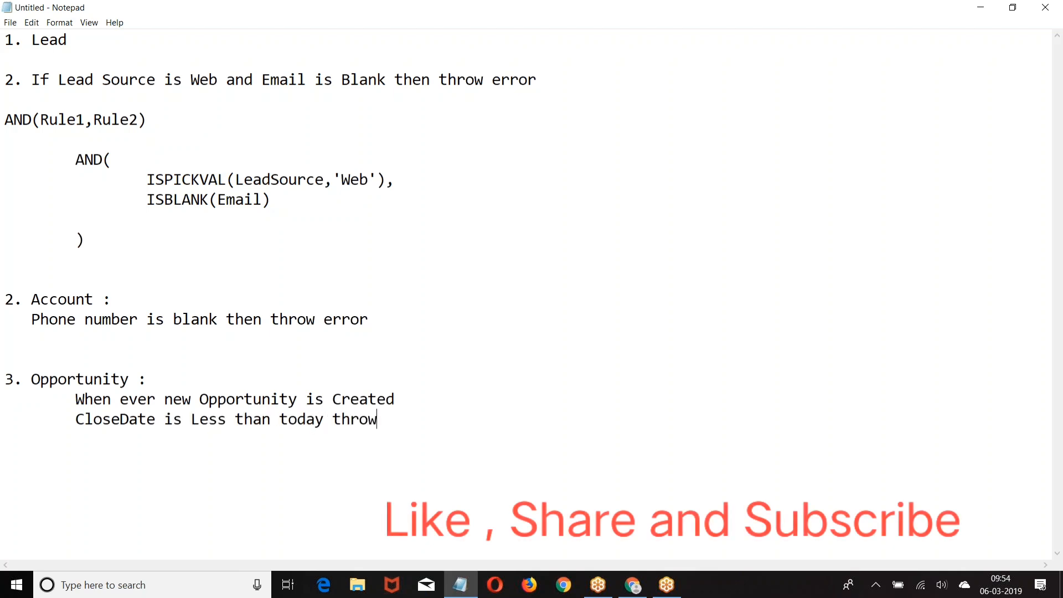
type(" error")
key("Return")
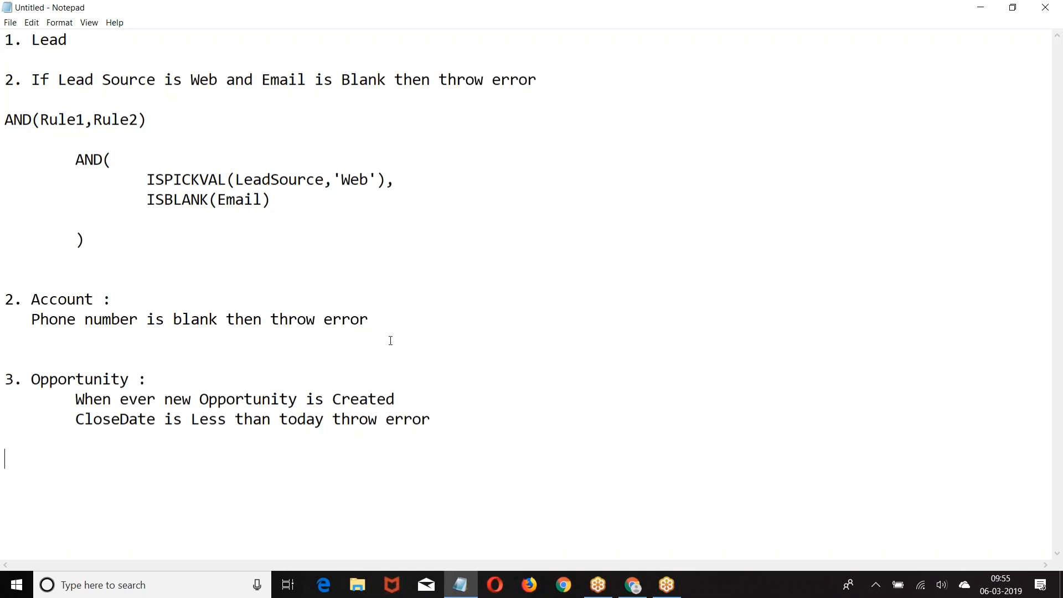
Add the note 'ISNEW() : This will return true if the validation rule is fired due to new record creation'.
left_click(455, 418)
key("Return")
key("Return")
key("Tab")
type("ISNEW")
type("() : This wi")
type("ll ret")
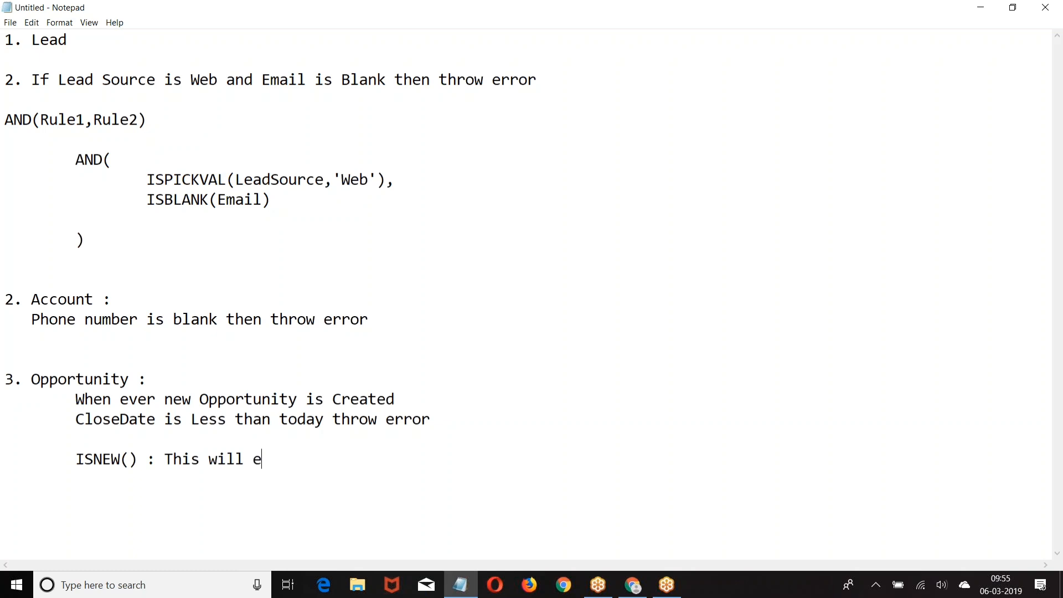
type("urn t ru")
key("BackSpace")
key("BackSpace")
key("BackSpace")
type("rue if the recor")
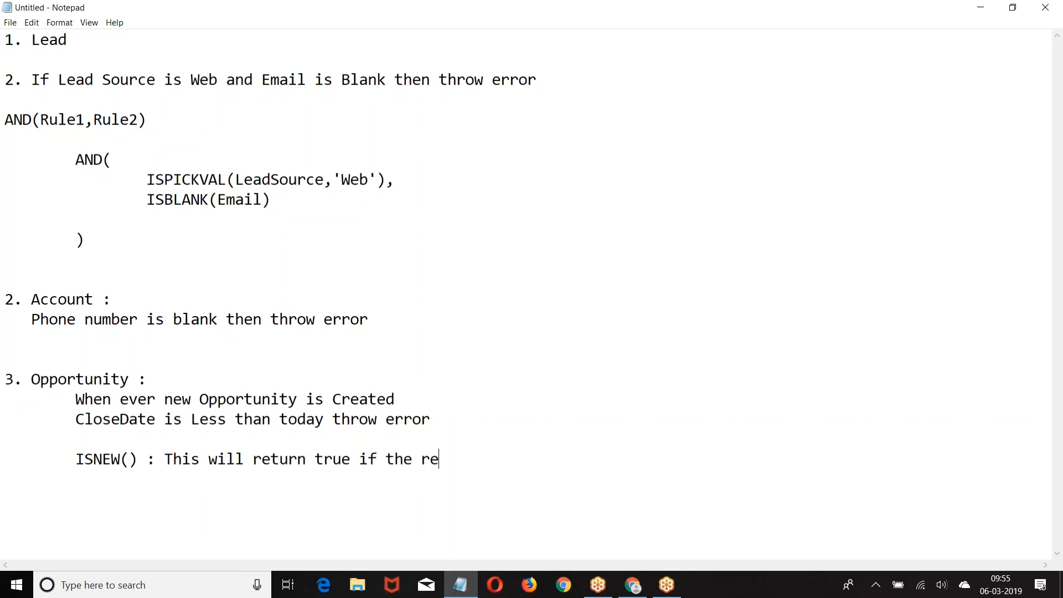
type("d is")
key("BackSpace")
key("BackSpace")
key("BackSpace")
key("BackSpace")
key("BackSpace")
key("BackSpace")
key("BackSpace")
key("BackSpace")
key("BackSpace")
type("validation rule is r")
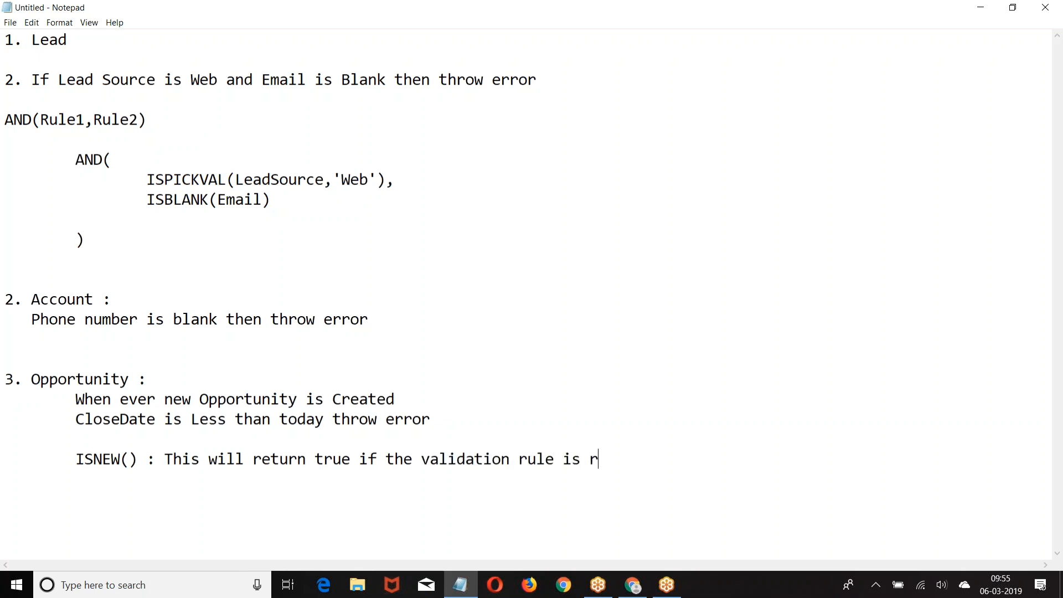
key("BackSpace")
type("fired due to new record ")
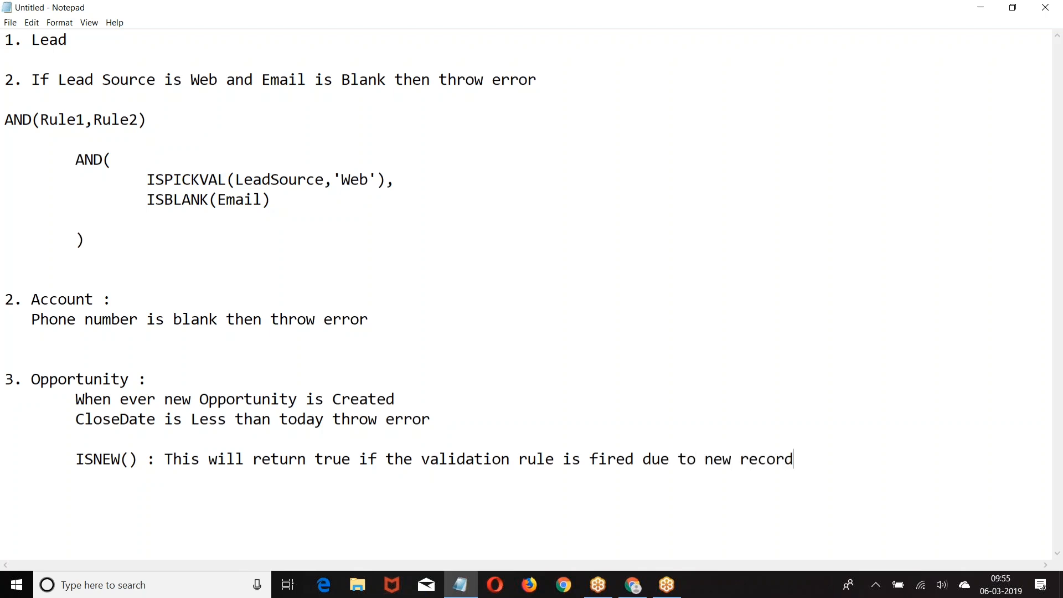
type("creation")
key("Return")
key("Return")
key("Return")
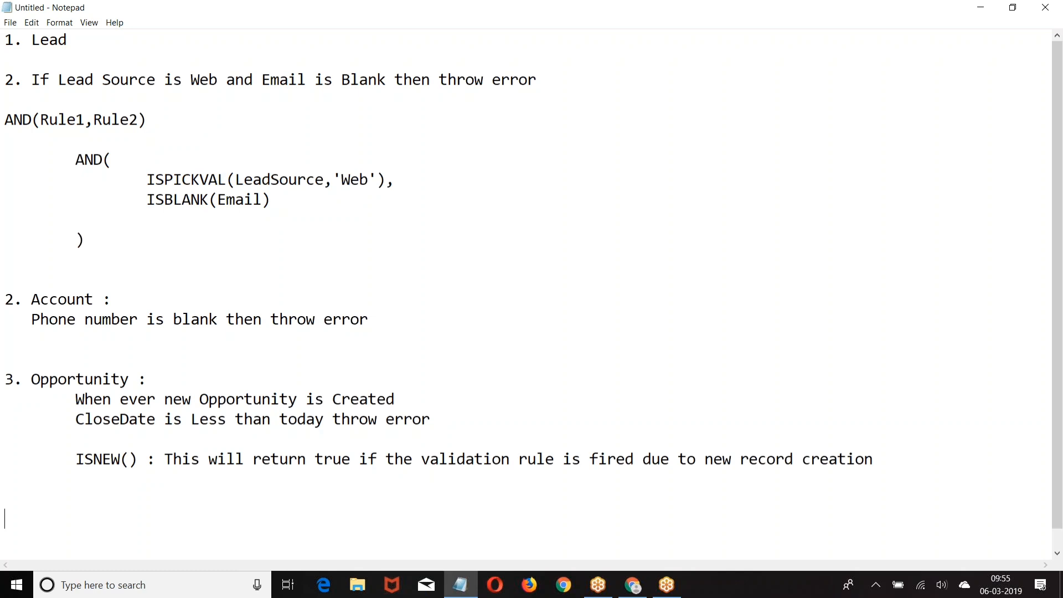
key("Return")
key("Return")
key("Return")
key("Return")
key("Return")
key("Return")
key("Return")
key("Return")
key("Return")
key("Return")
key("Return")
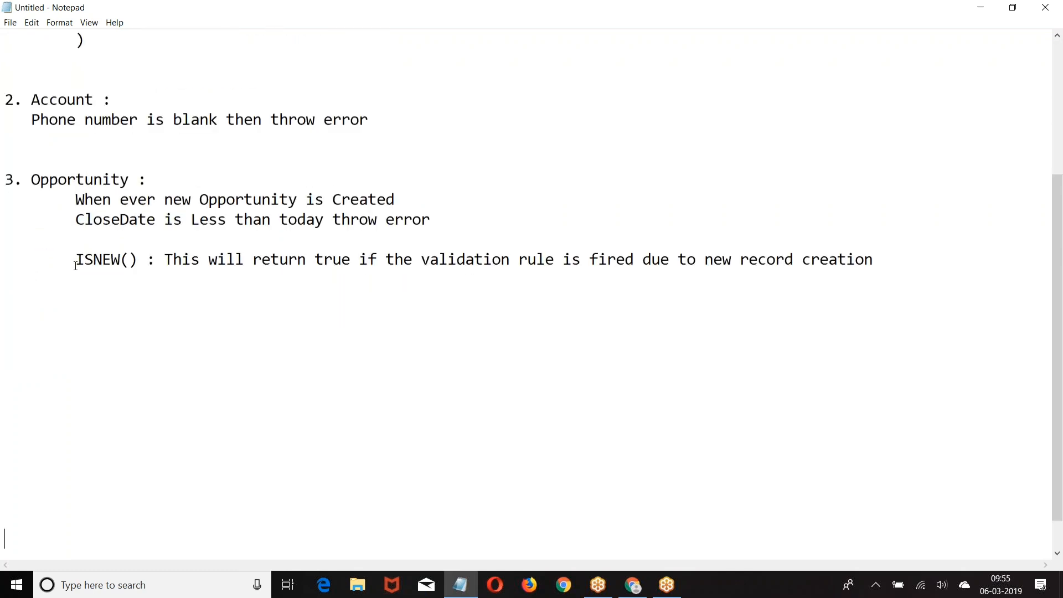
Draft the formula AND( ISNEW() , CloseDate< TODAY() ) on indented lines below the note.
left_click_drag(76, 265, 138, 261)
left_click(96, 315)
type("AND(")
key("Return")
key("Return")
key("Tab")
key("Tab")
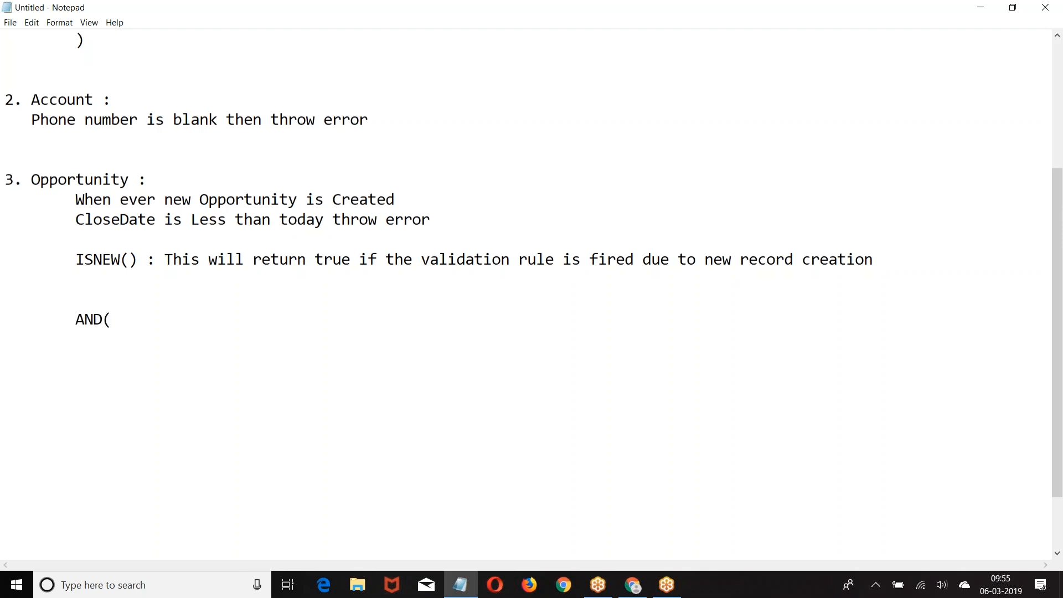
type("ISNEW() ,")
key("Return")
key("Tab")
key("Tab")
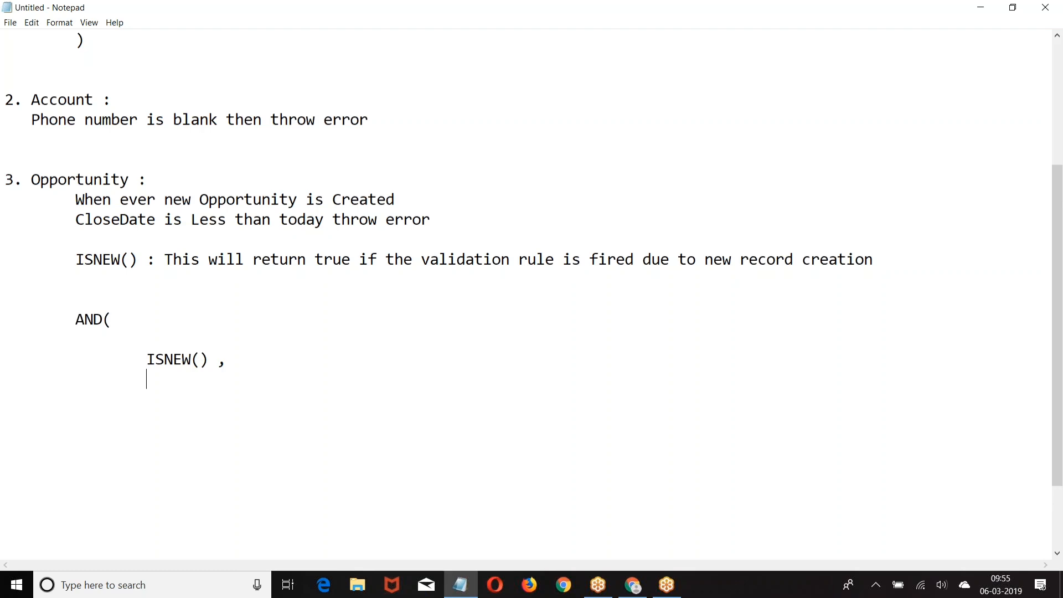
type("CloseDate< TDO")
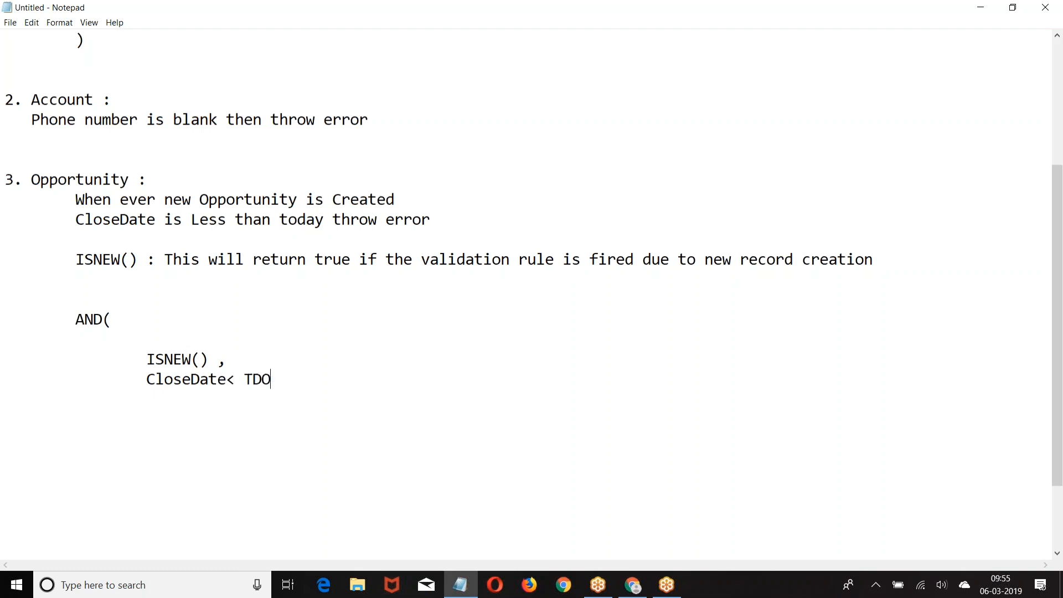
key("BackSpace")
key("BackSpace")
type("ODAY()")
key("Return")
key("Return")
key("Tab")
type(")")
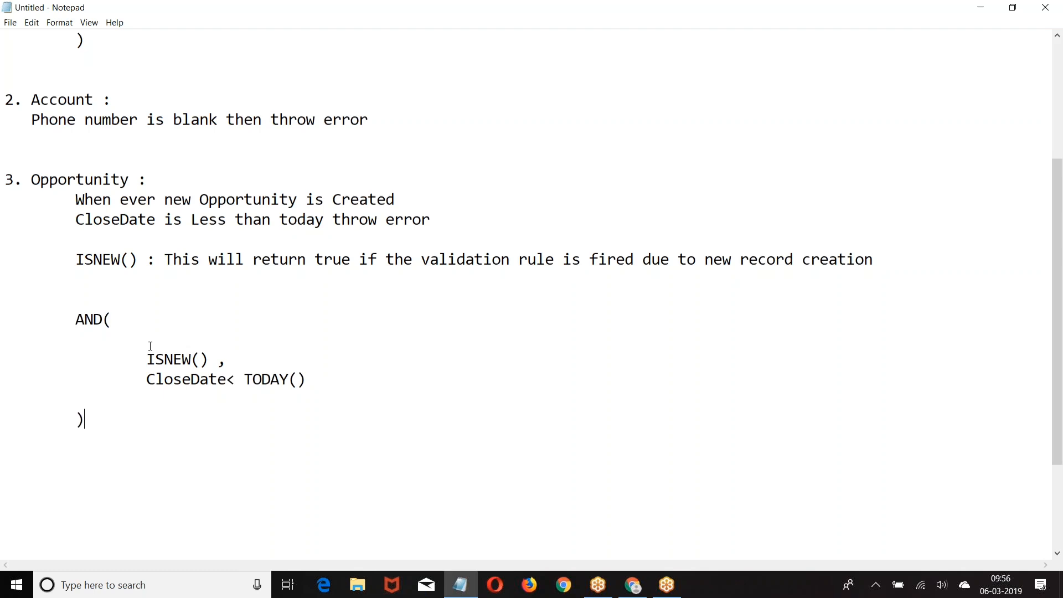
Add an indented 'Cond1 and Cond2 : AND(Cond1,Cond2)' example line below the formula, then delete it.
left_click_drag(148, 357, 345, 373)
left_click(366, 371)
scroll(360, 370, "down", 1)
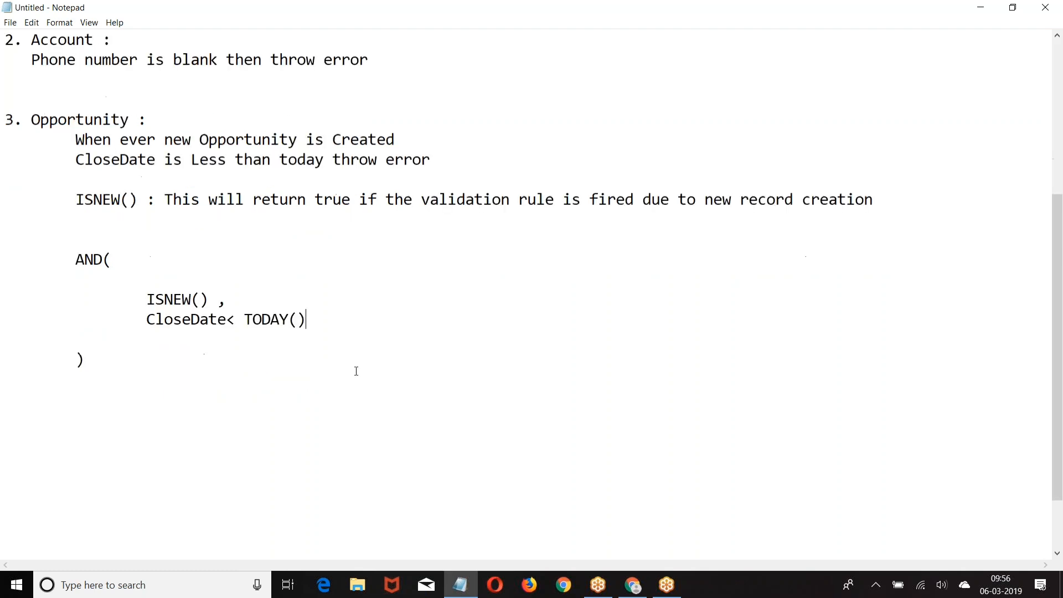
left_click(100, 361)
key("Return")
key("Return")
key("Tab")
type("Cond1 a")
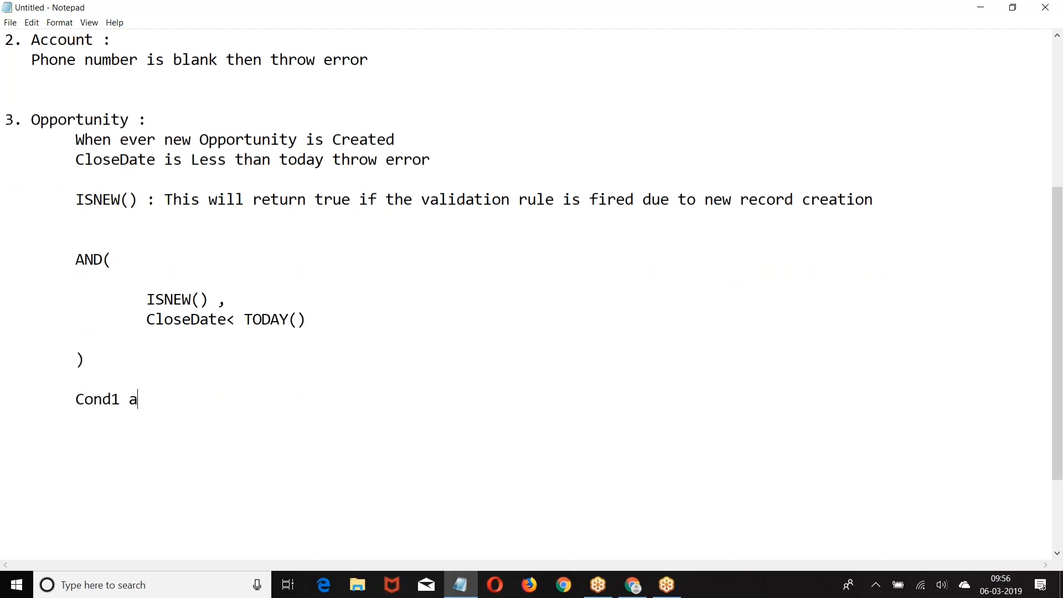
type("nd Cond2  : AND(C")
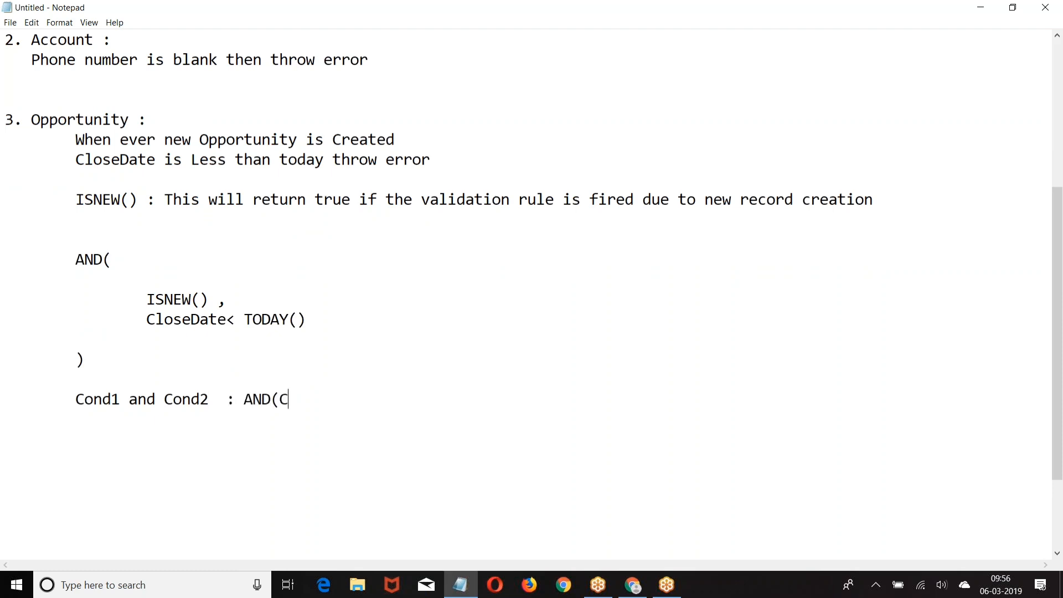
type("ond1,Cond2)")
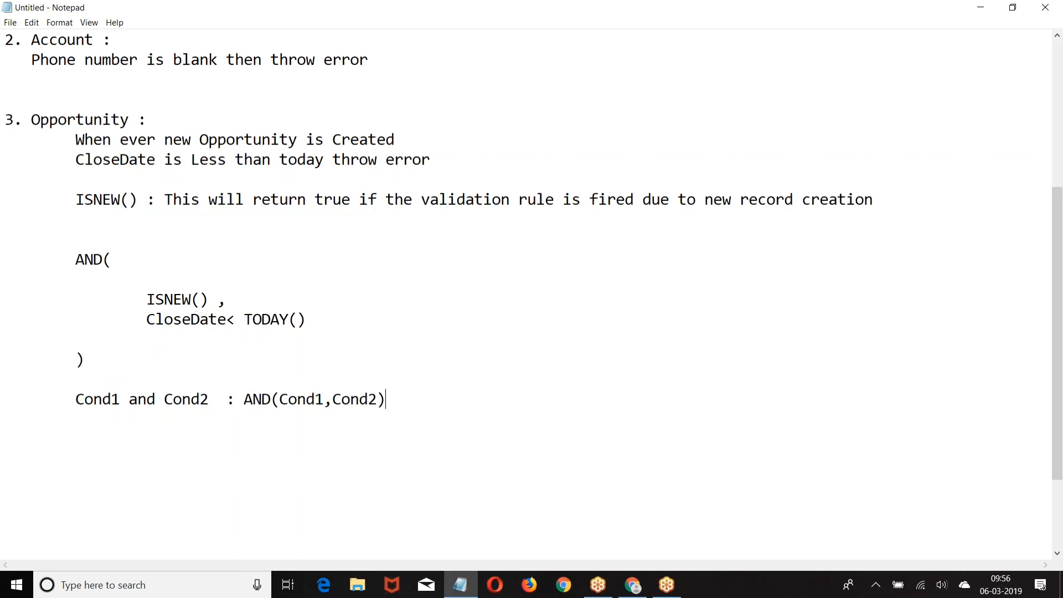
scroll(531, 294, "down", 1)
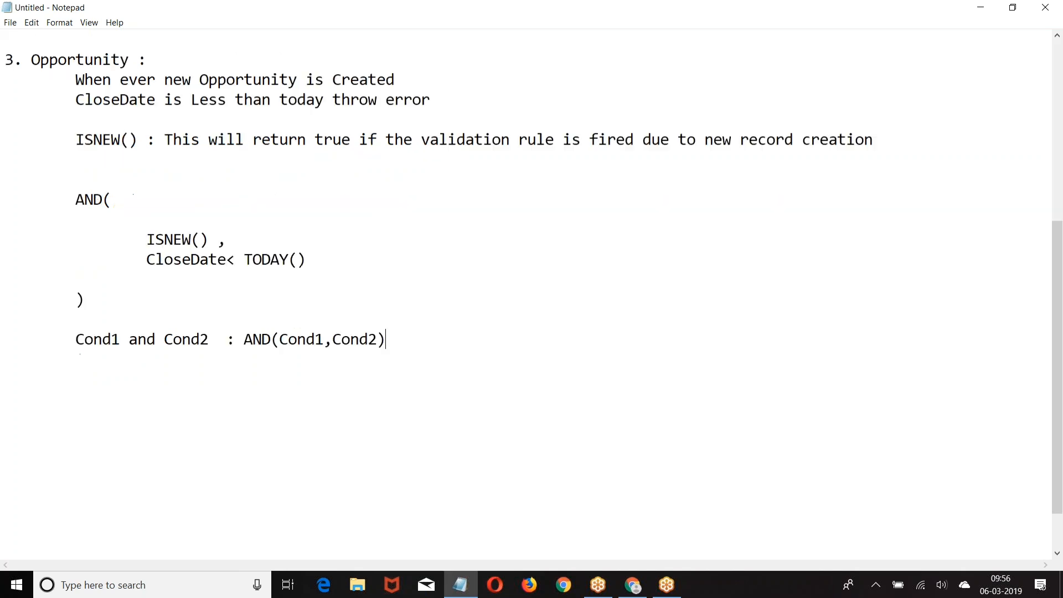
left_click_drag(72, 335, 421, 336)
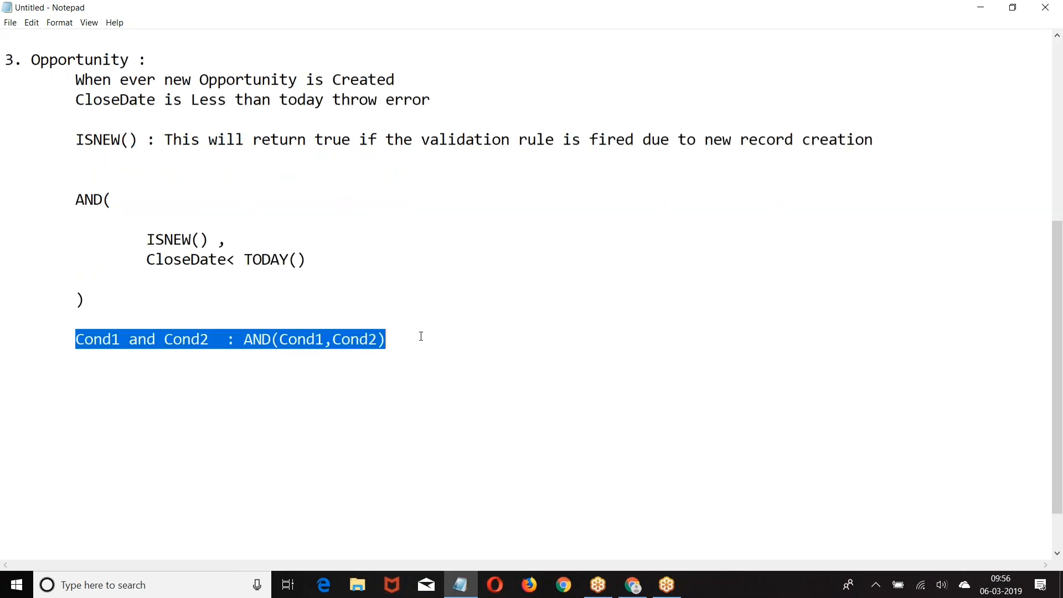
key("BackSpace")
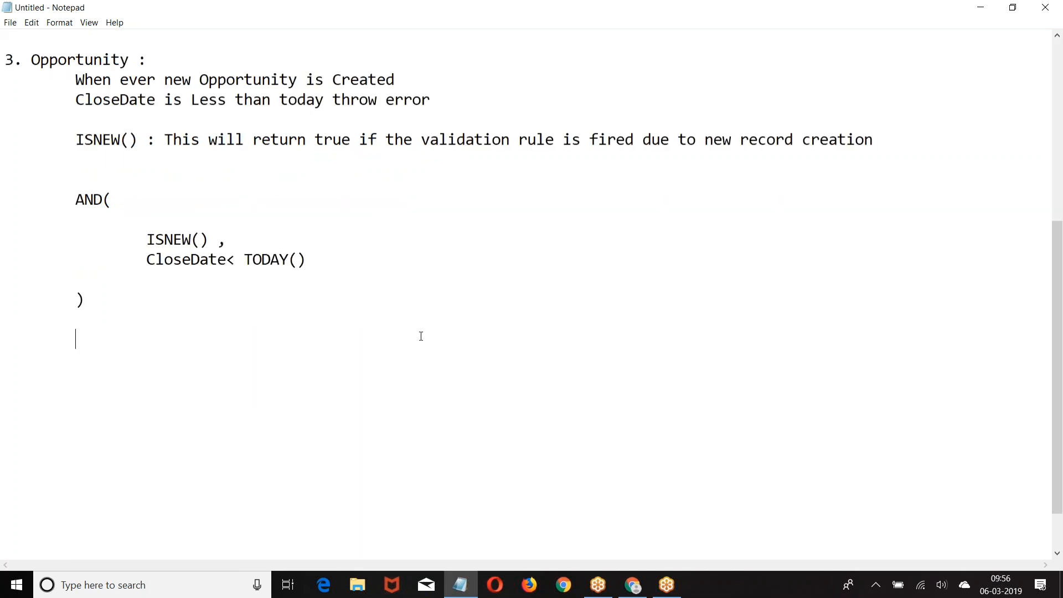
Start a new '4. Opportunity :' heading with an indented line beneath it.
key("Return")
type("3")
key("BackSpace")
key("BackSpace")
type("4.")
key("BackSpace")
key("BackSpace")
key("BackSpace")
key("BackSpace")
type("4.")
type("Opportunity :")
key("Return")
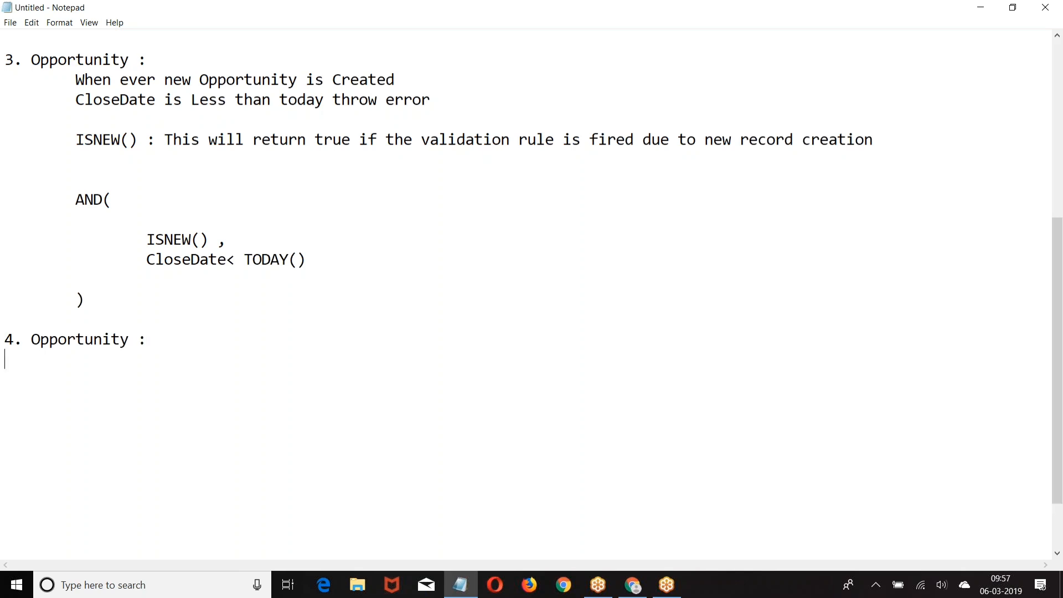
key("Tab")
Write rule 4: whenever the amount is modified and new value is more than old value, throw error.
type("When ever the")
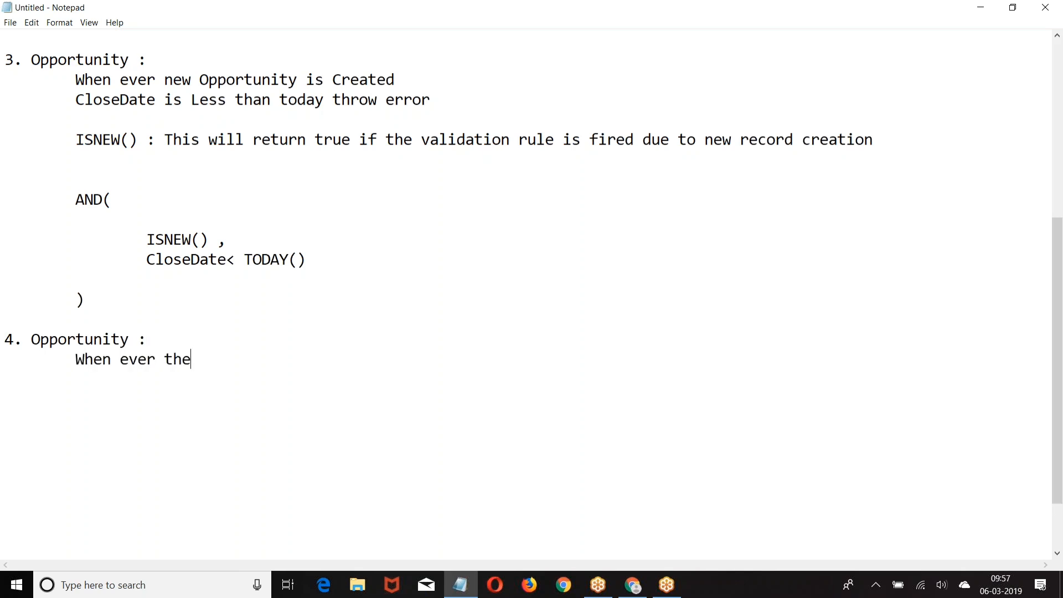
type(" amoynt")
key("BackSpace")
key("BackSpace")
key("BackSpace")
type("u")
key("BackSpace")
key("BackSpace")
type("unt is nodif")
key("BackSpace")
key("BackSpace")
key("BackSpace")
key("BackSpace")
key("BackSpace")
type("modified and ")
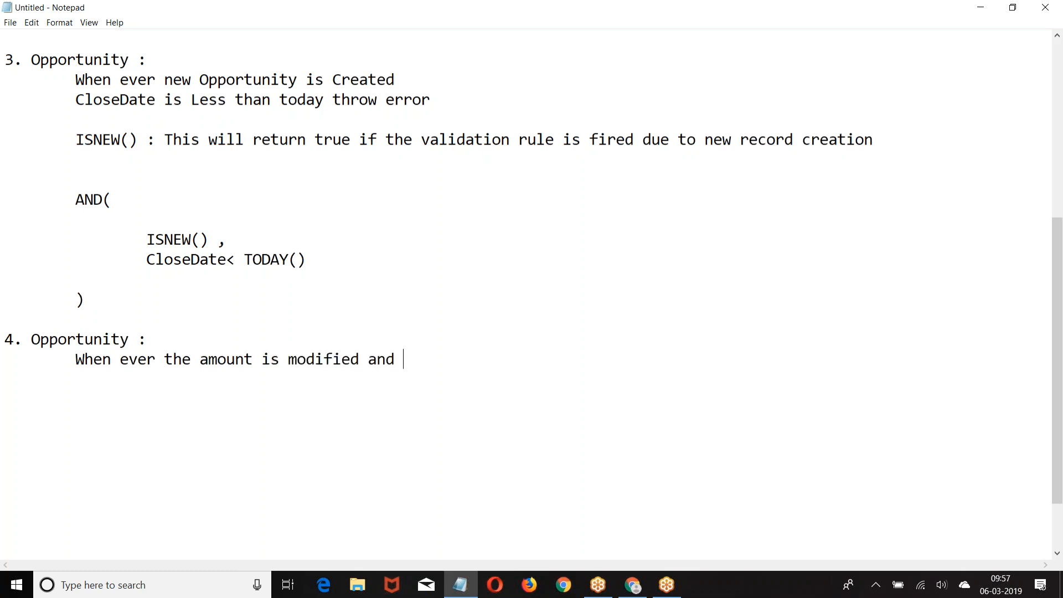
type("new Value is ore")
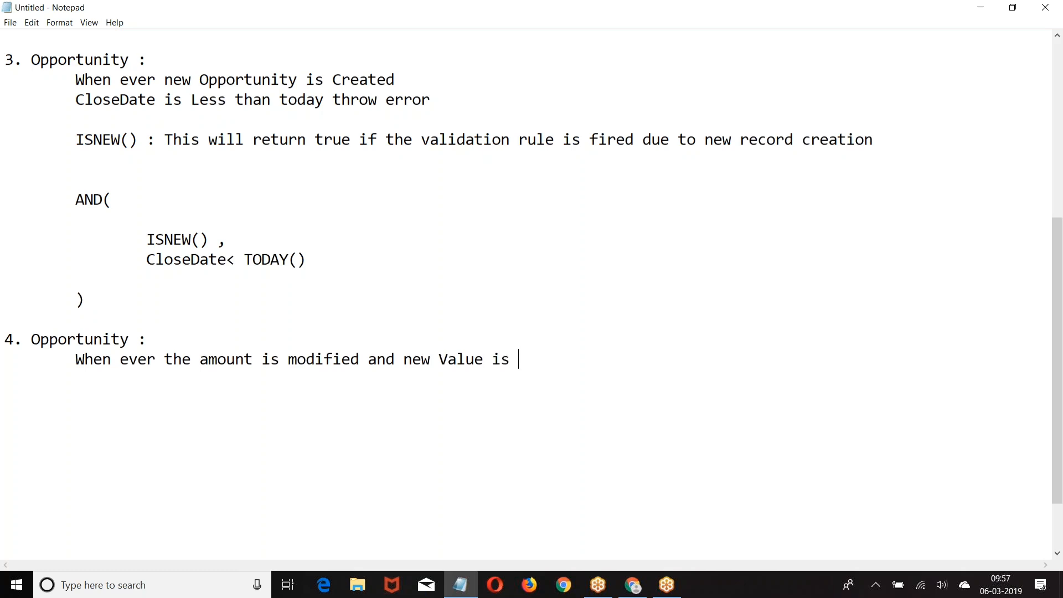
key("BackSpace")
key("BackSpace")
key("BackSpace")
key("BackSpace")
type("more th")
key("BackSpace")
key("BackSpace")
type("re than old value t")
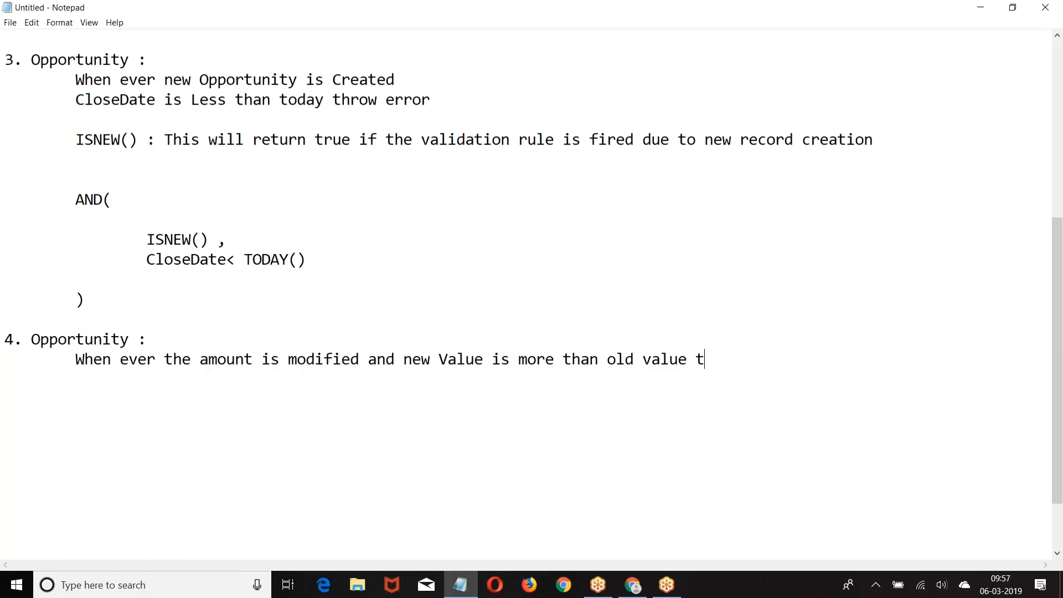
type("hrow error")
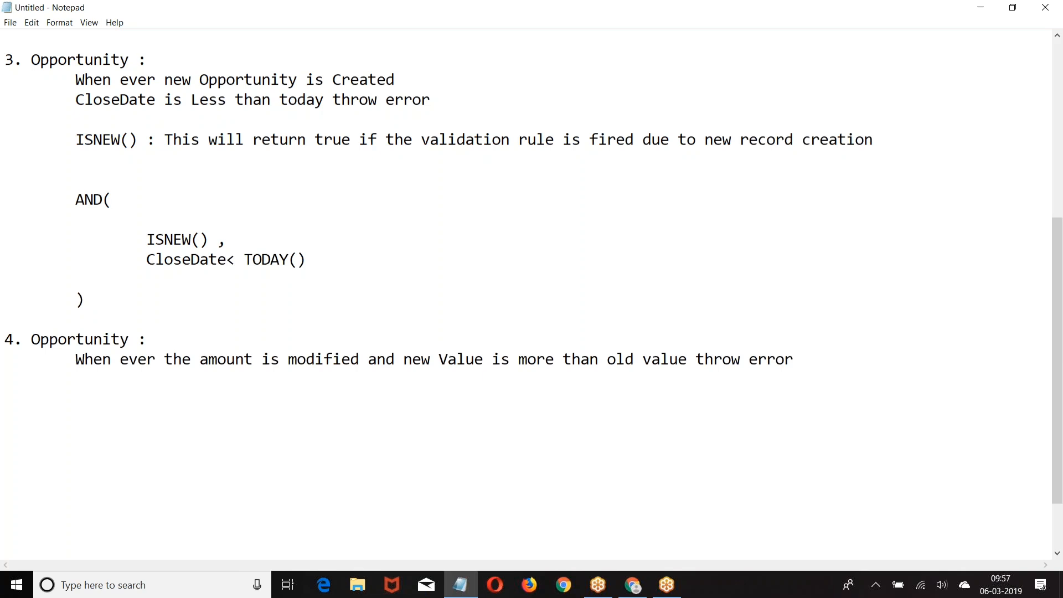
left_click(632, 585)
List all opportunities, open Burlington Textiles Weaving Plant Generator and try inline-editing its Lead Source.
left_click(415, 95)
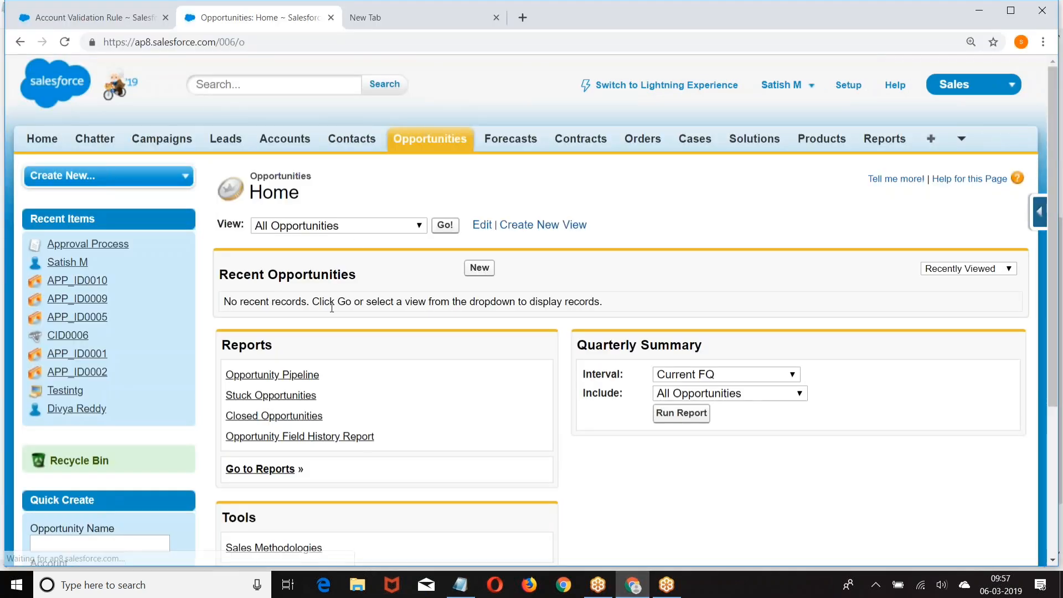
left_click(445, 226)
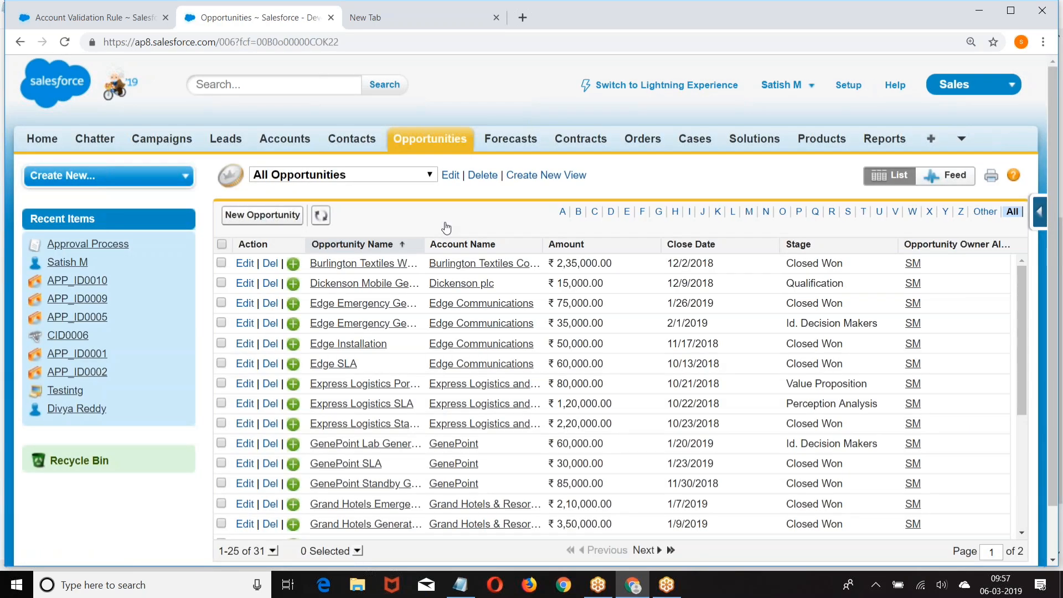
left_click(352, 263)
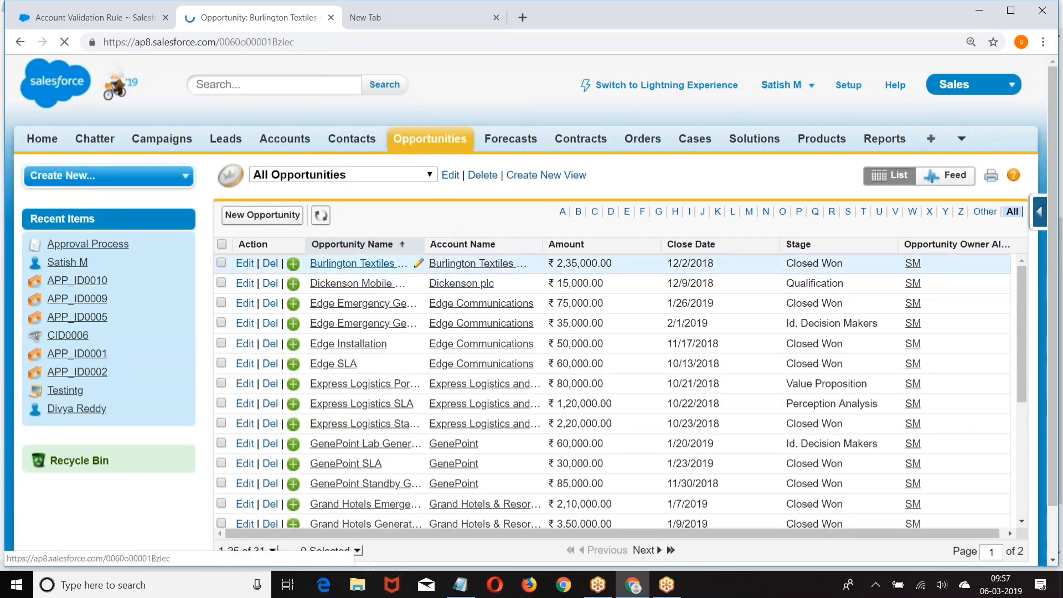
scroll(562, 237, "down", 6)
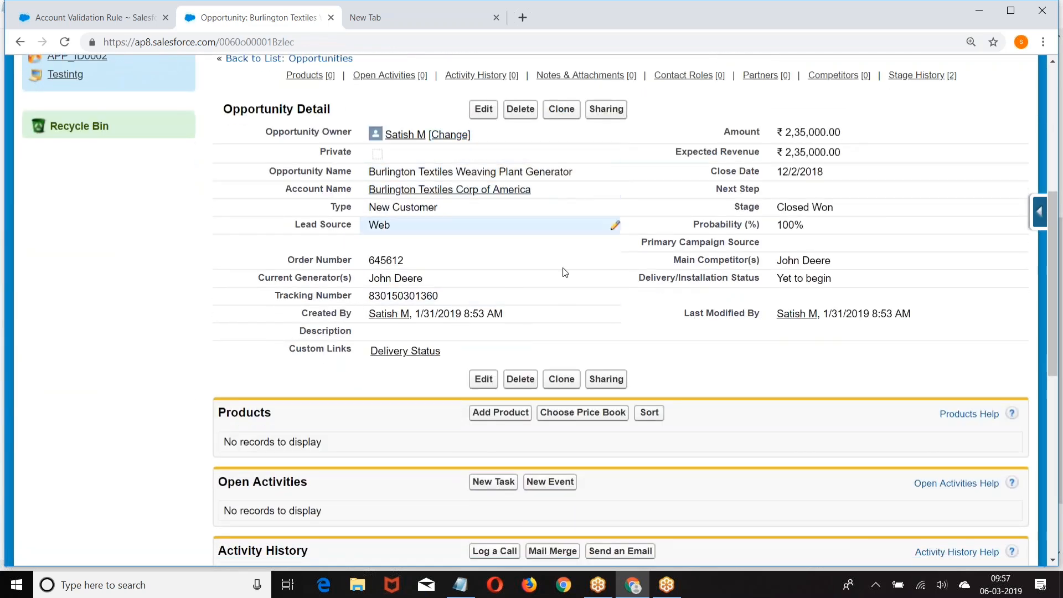
double_click(400, 220)
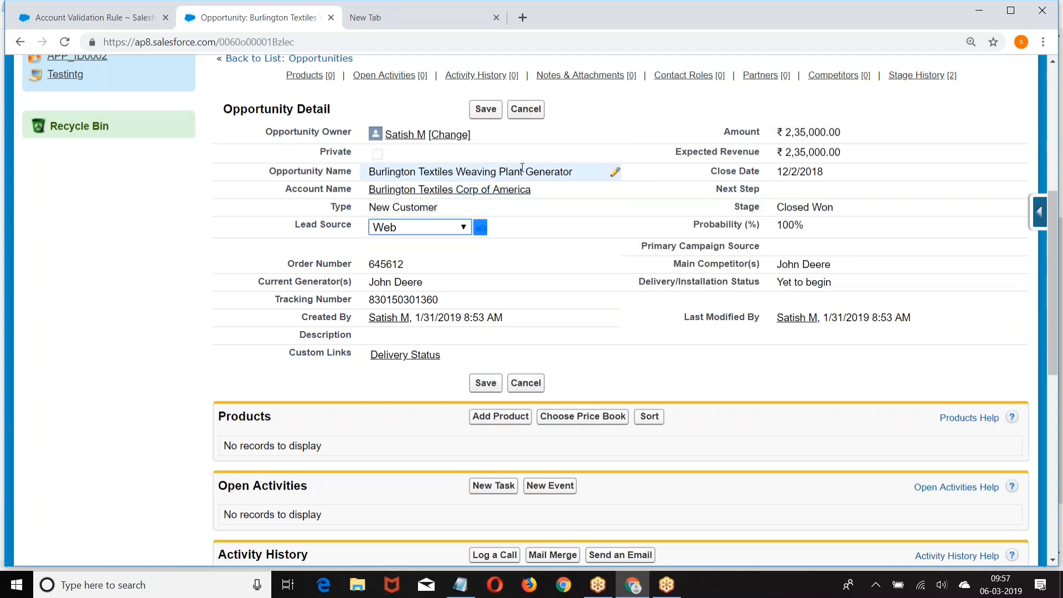
left_click(460, 584)
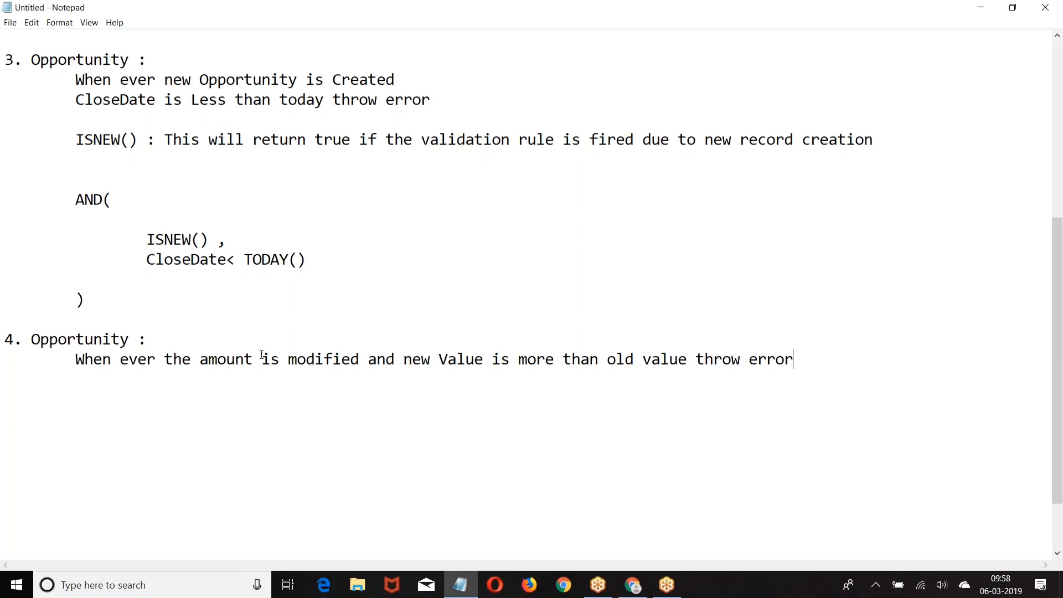
Add the note 'ISCHANGED(FieldName) : This will return true ,if the given field value is modified .'.
scroll(262, 354, "down", 1)
key("Return")
key("Return")
key("Tab")
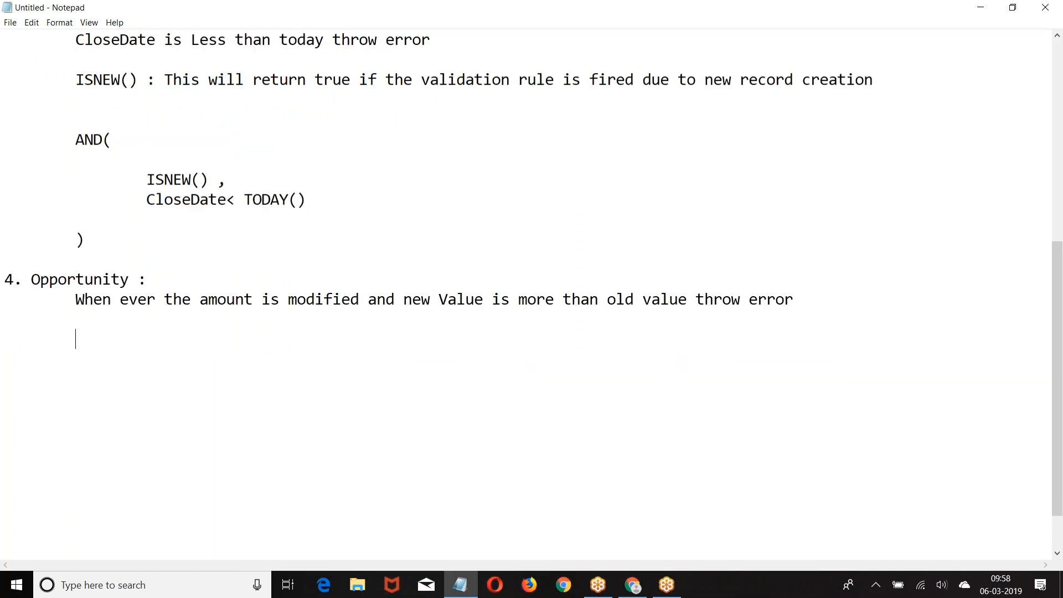
type("ISCHANGED(")
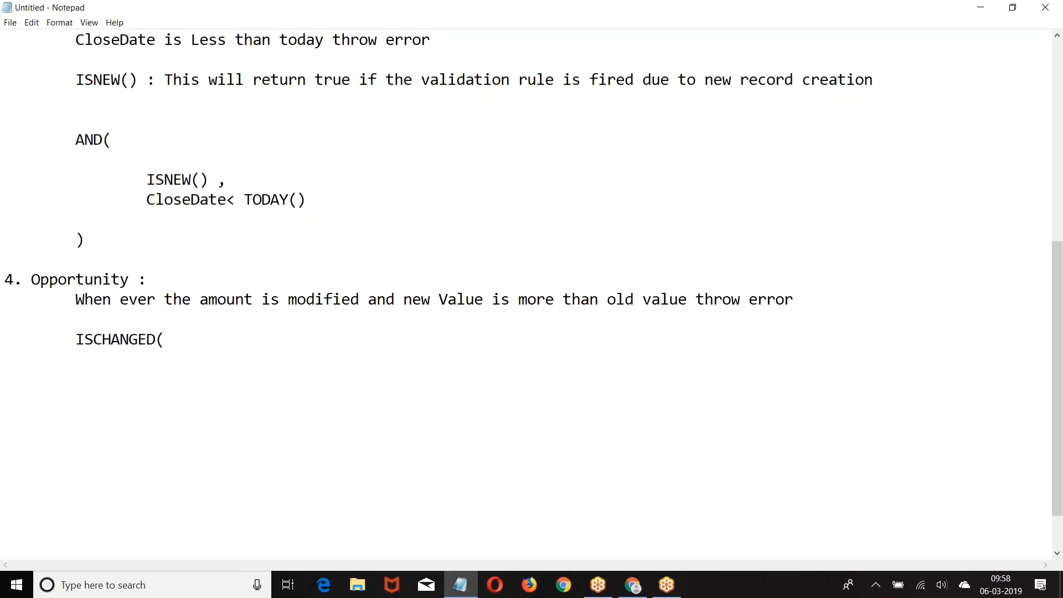
type("FieldName) : ")
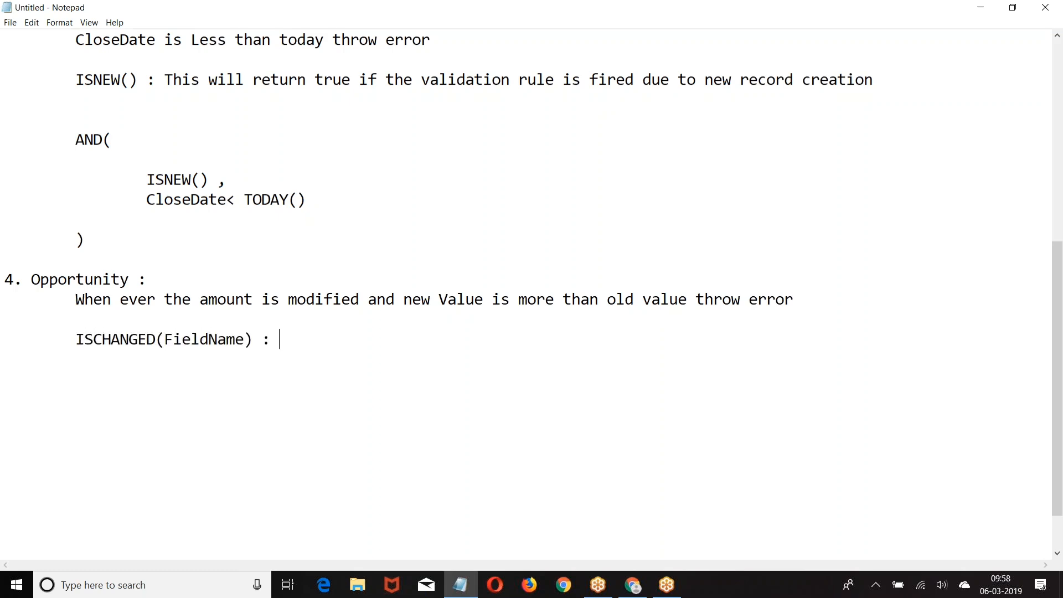
type("This will; retu")
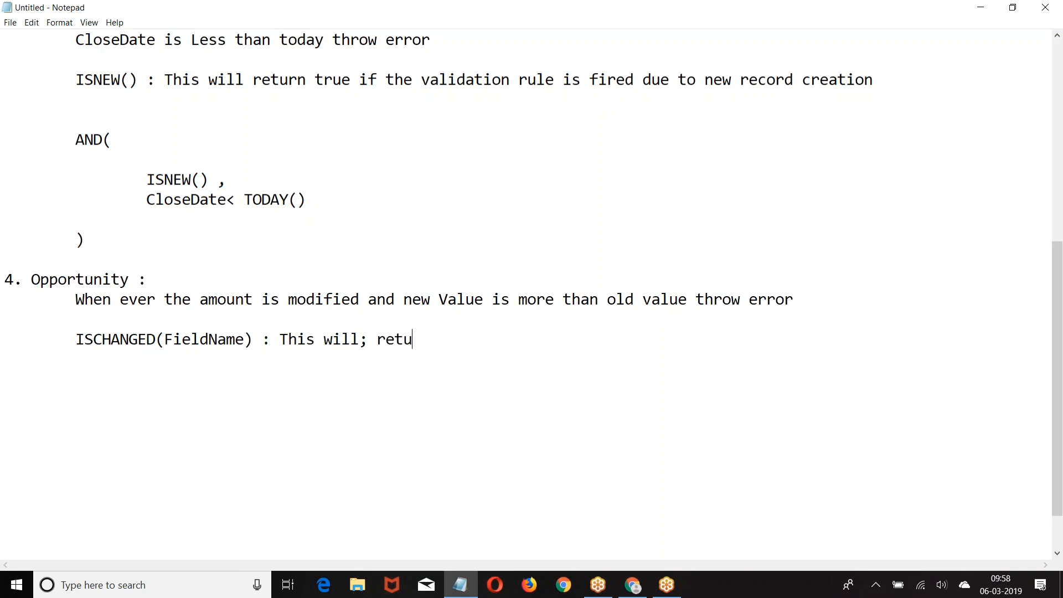
key("BackSpace")
key("BackSpace")
key("BackSpace")
key("BackSpace")
key("BackSpace")
key("BackSpace")
type("return true ,if the ")
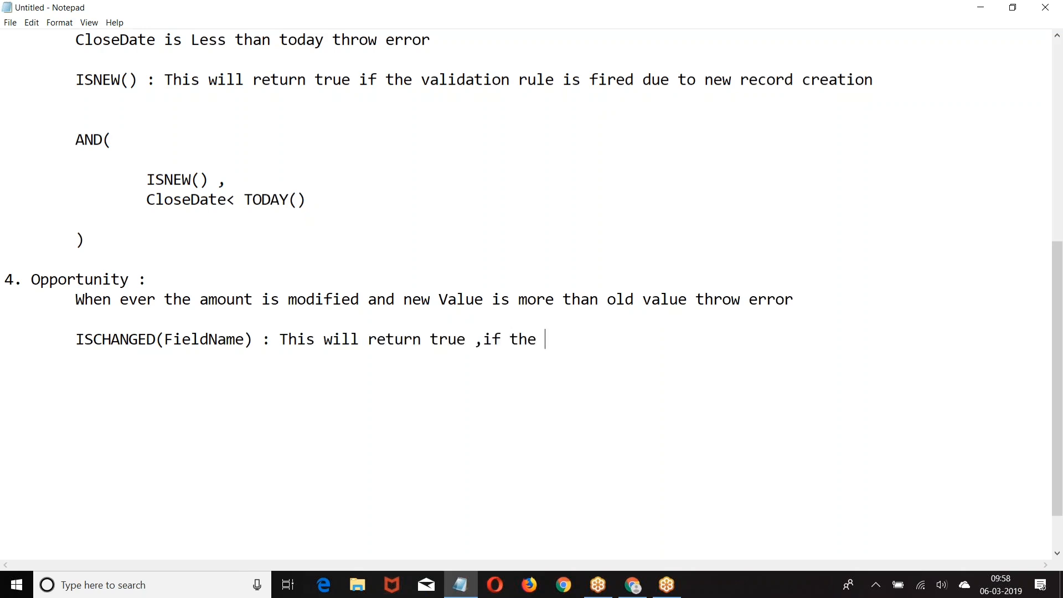
type("given field value is od")
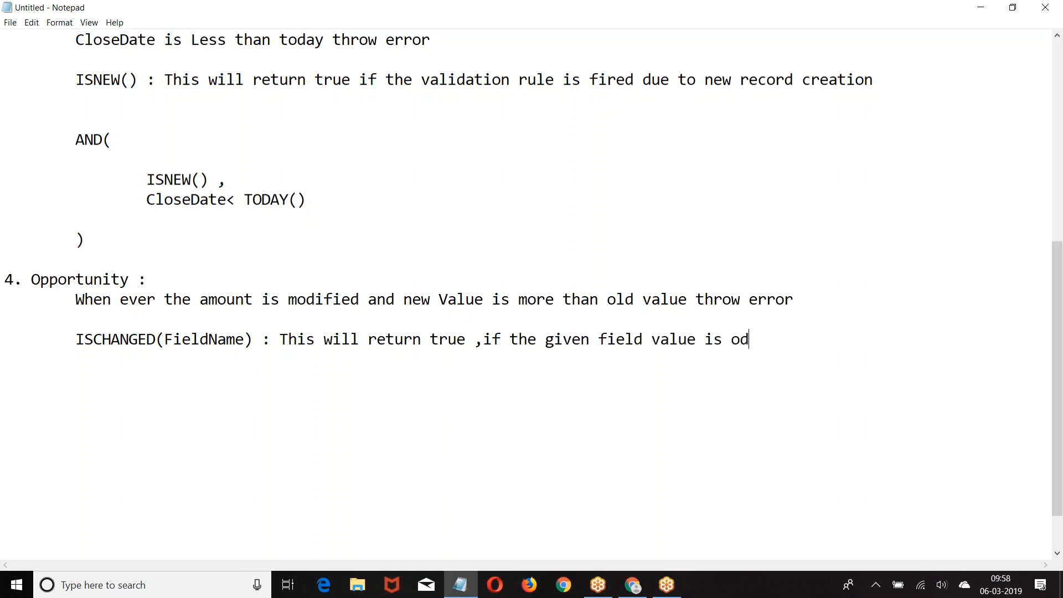
key("BackSpace")
key("BackSpace")
type("modified .")
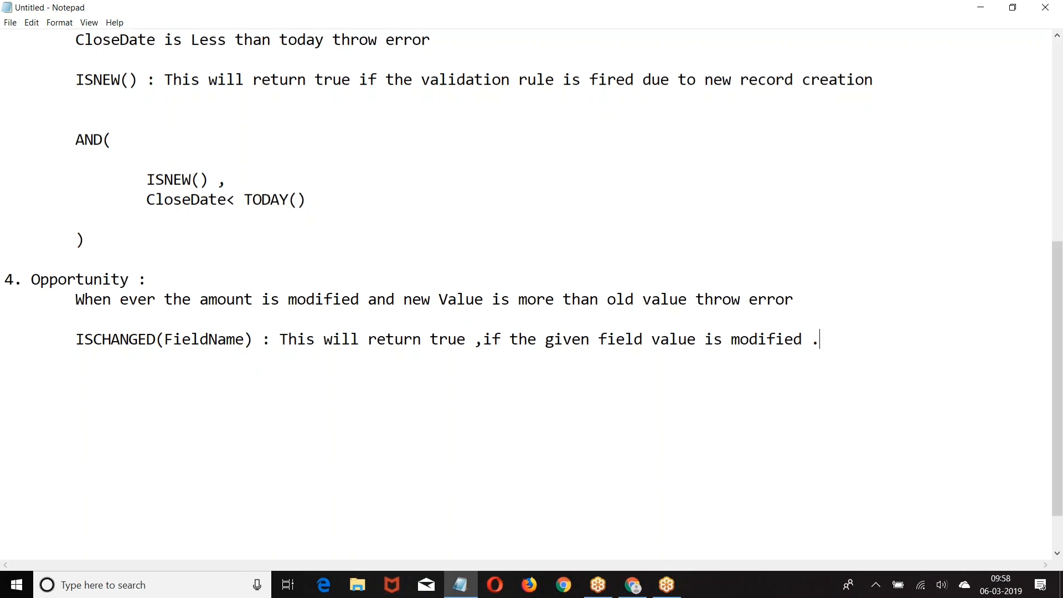
Add an indented blank line and highlight ISCHANGED(FieldName) in the notes.
key("Return")
key("Return")
key("Tab")
type("I")
key("BackSpace")
scroll(65, 371, "down", 1)
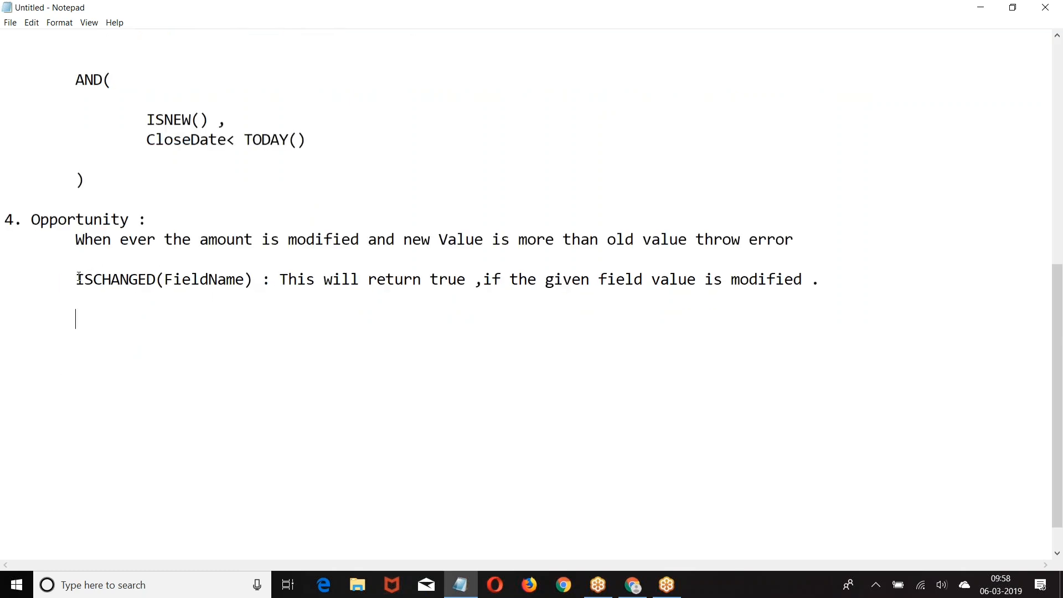
left_click_drag(76, 279, 253, 278)
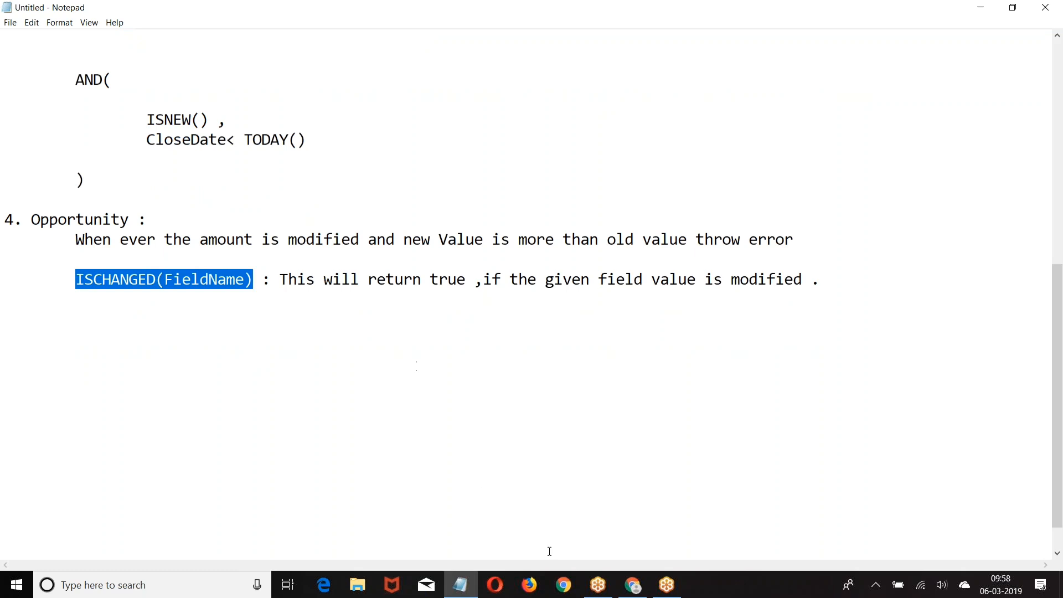
left_click(632, 584)
Go from the opportunity's View Fields shortcut to Opportunity Validation Rules and start a new rule.
scroll(673, 185, "up", 3)
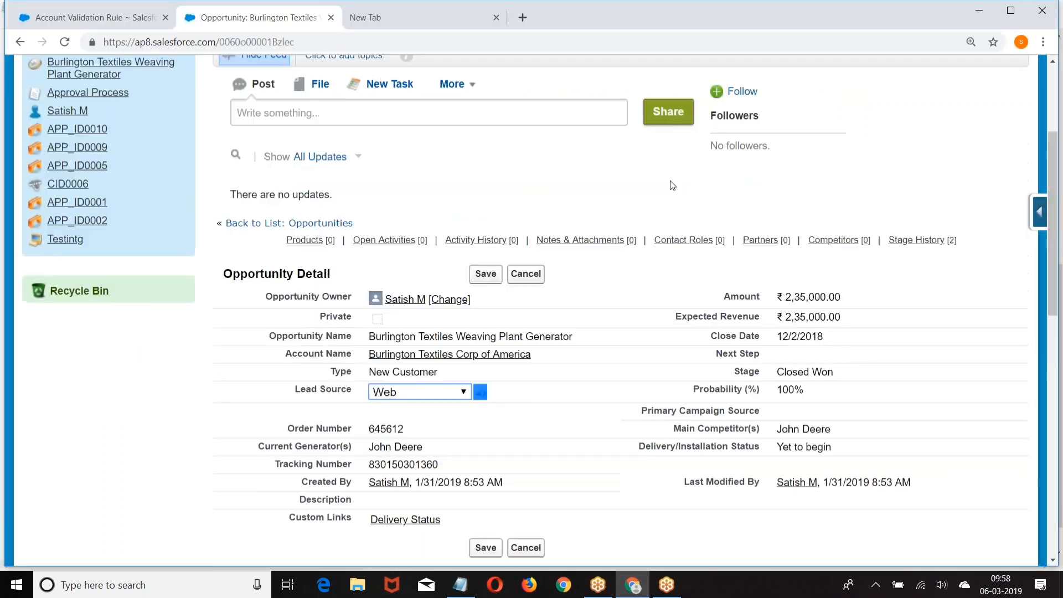
scroll(672, 185, "up", 1)
left_click(1040, 212)
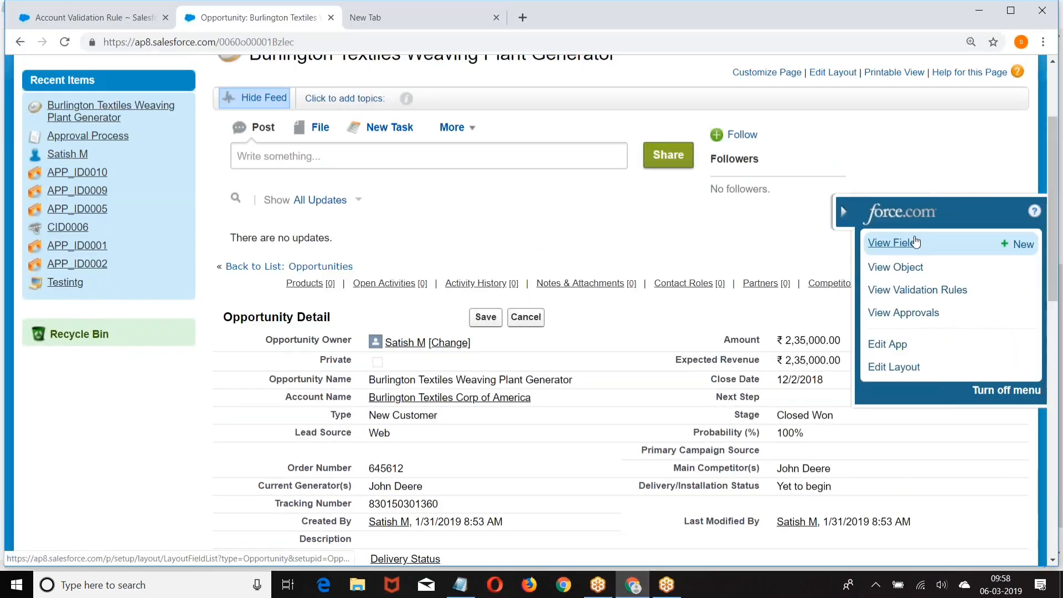
left_click(914, 242)
scroll(145, 204, "down", 1)
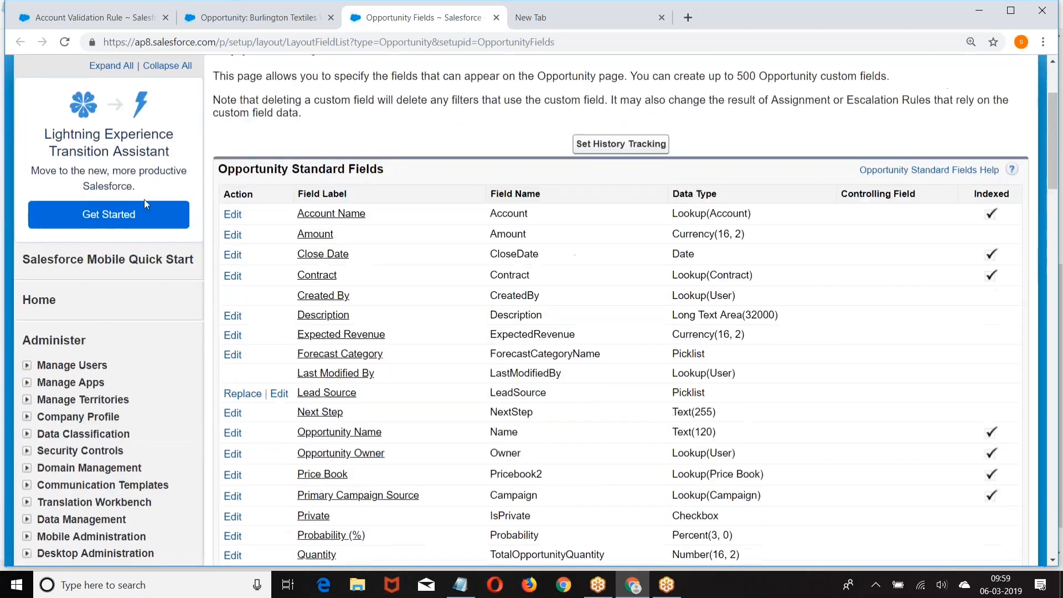
scroll(144, 199, "down", 8)
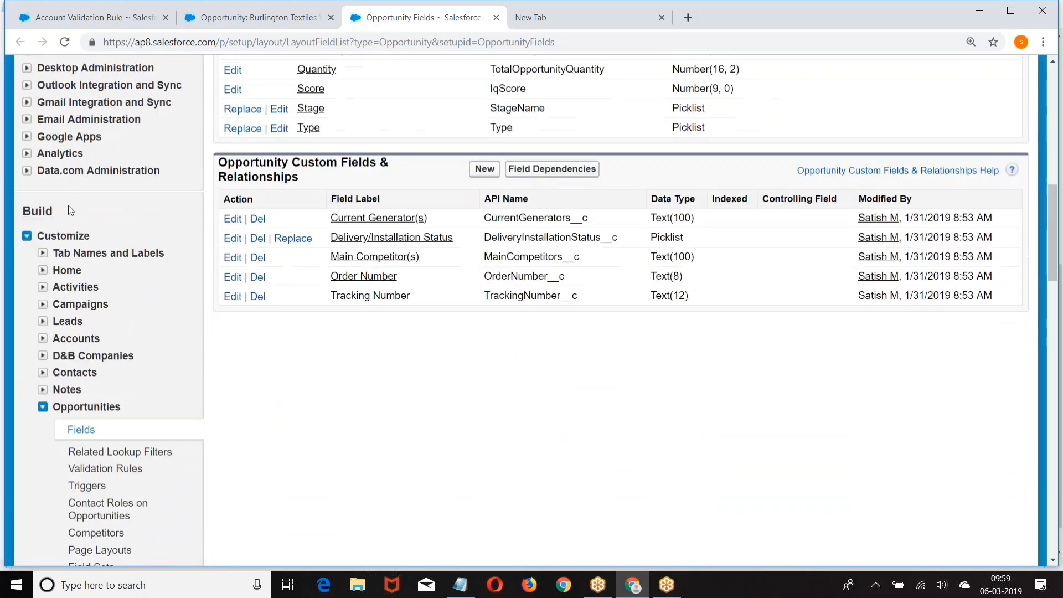
scroll(52, 238, "down", 3)
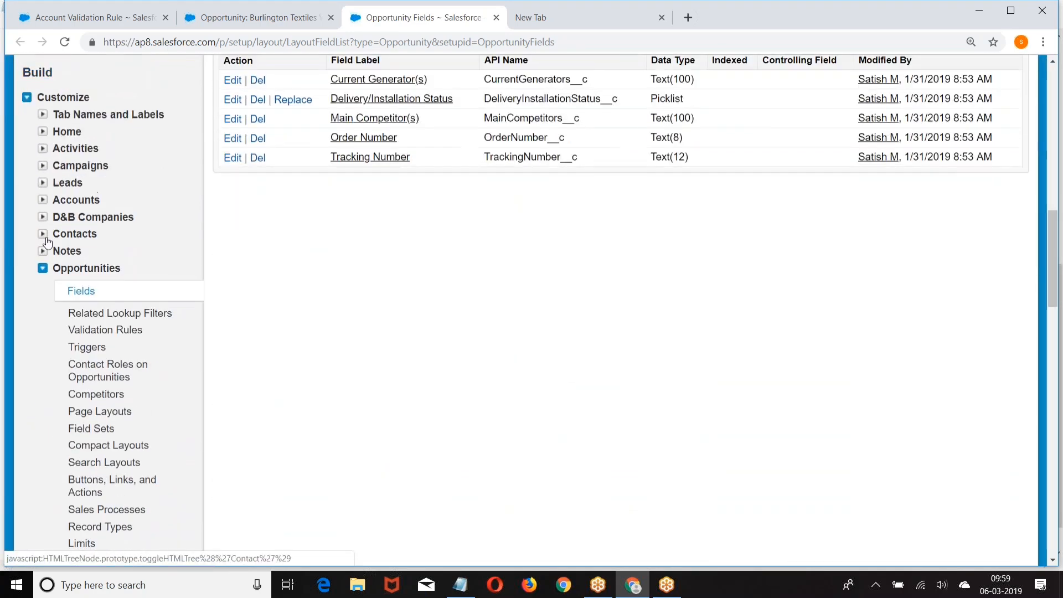
left_click(109, 334)
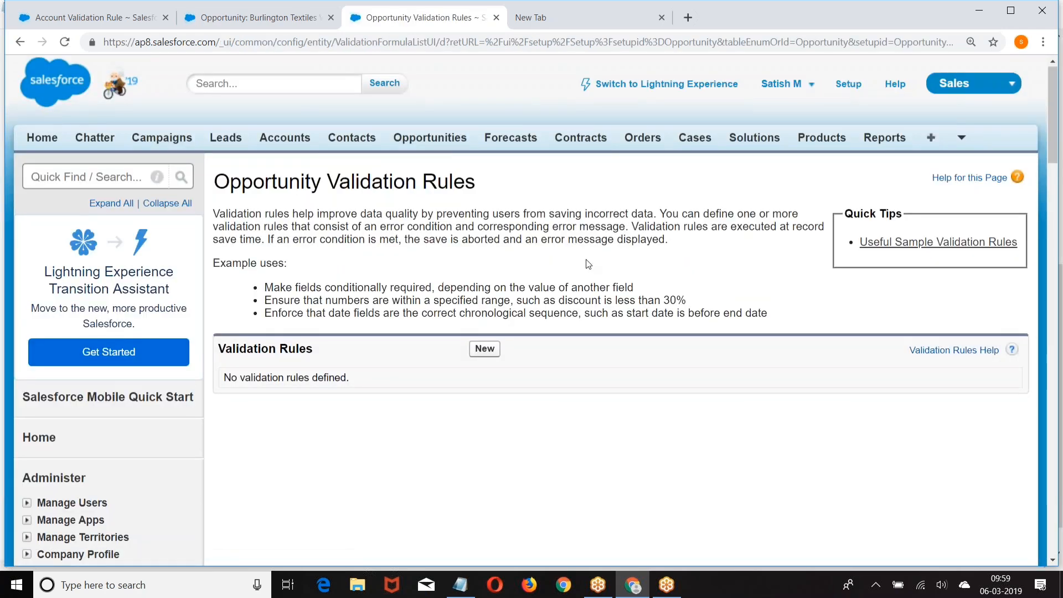
scroll(507, 168, "down", 4)
left_click(484, 142)
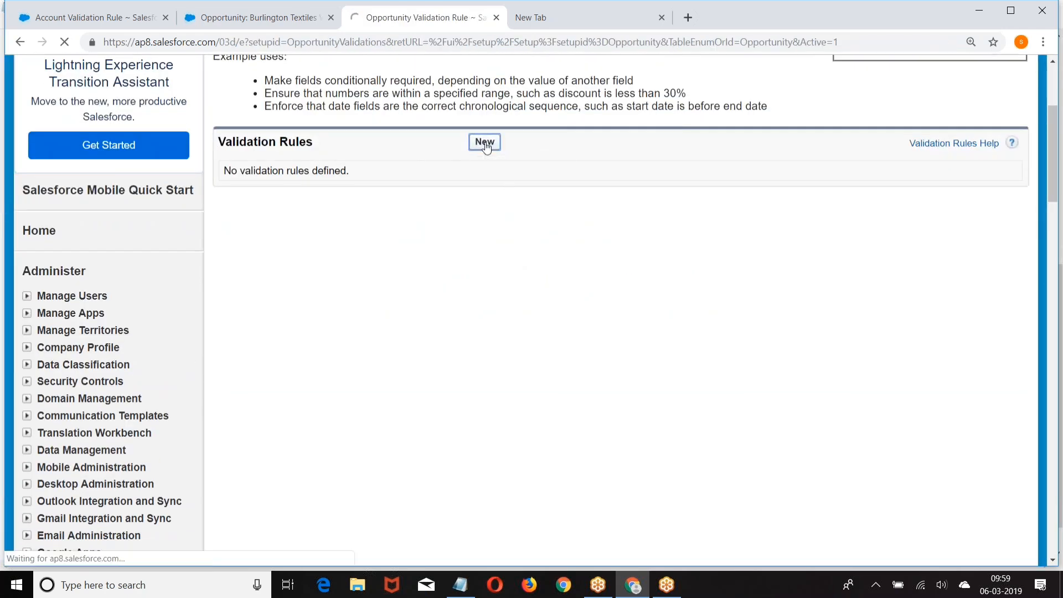
Name the rule 'Amount Rule' and begin the formula with AND( ISCHANGED(Amount).
scroll(486, 147, "down", 3)
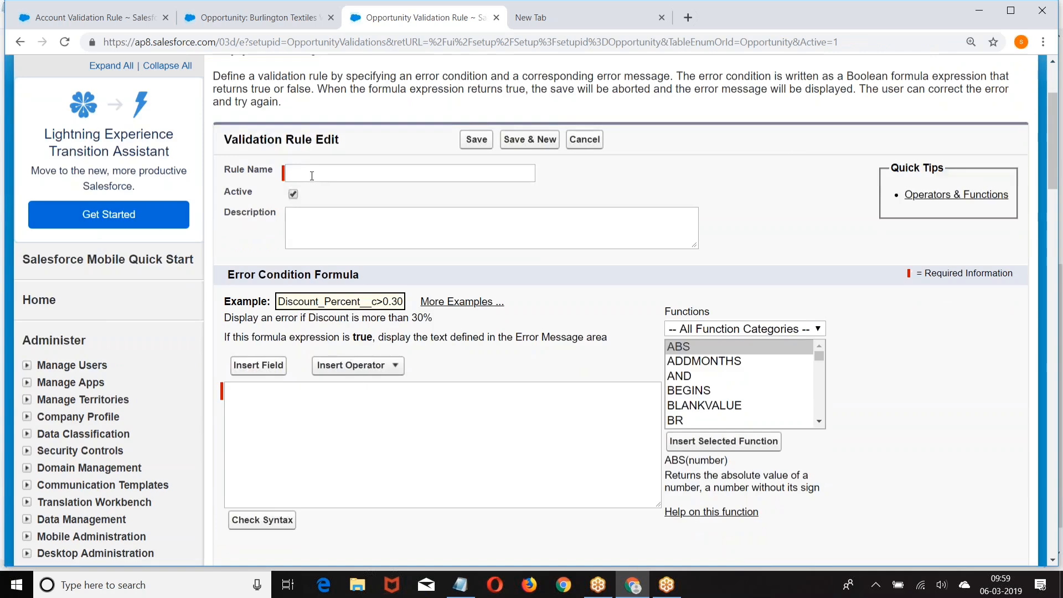
left_click(312, 175)
type("Amount ")
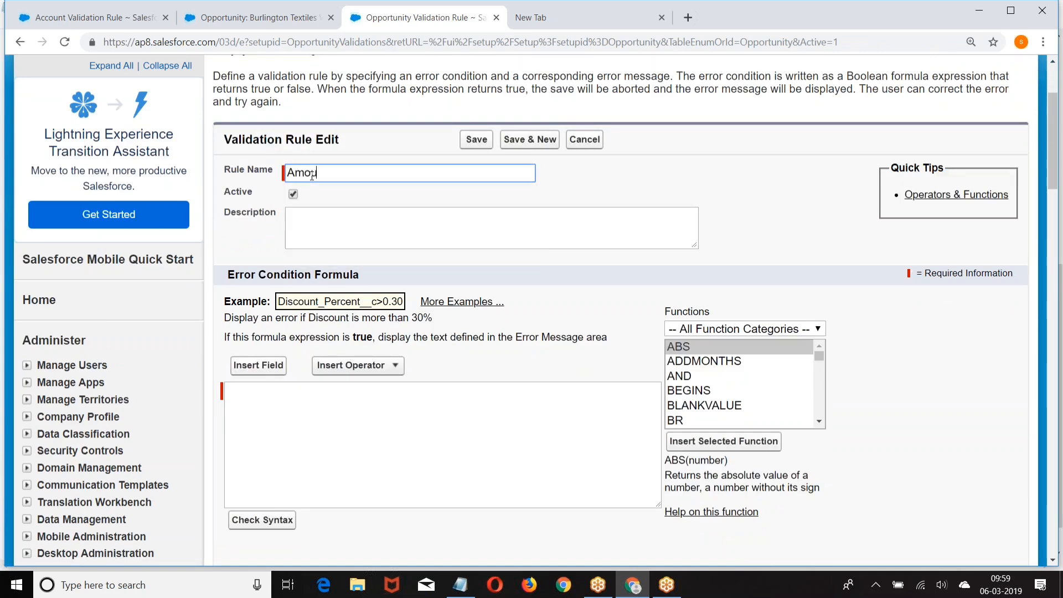
type("Rule")
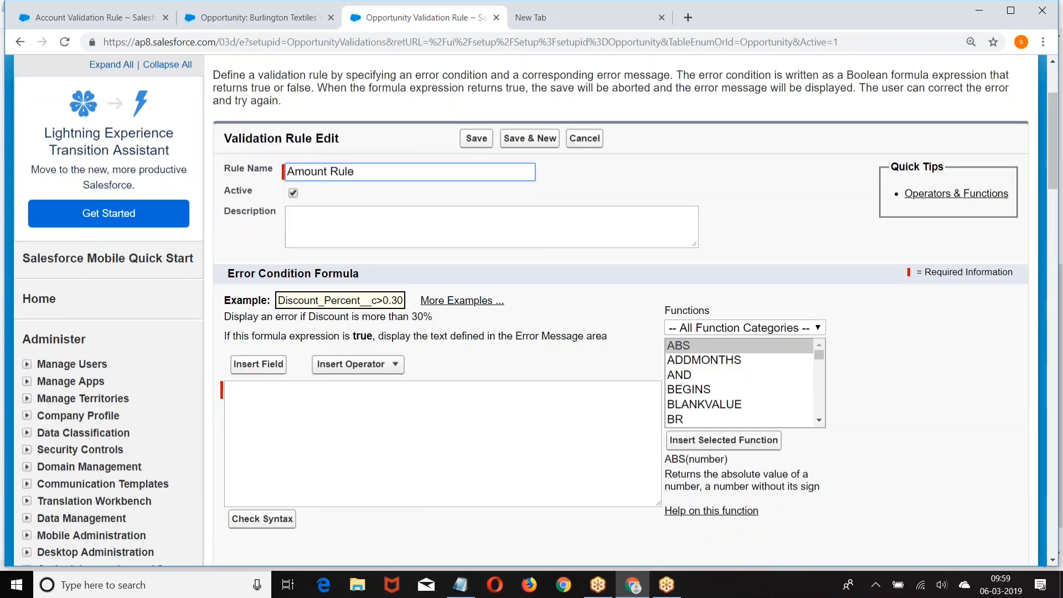
scroll(270, 264, "down", 3)
left_click(270, 264)
type("AND(     ")
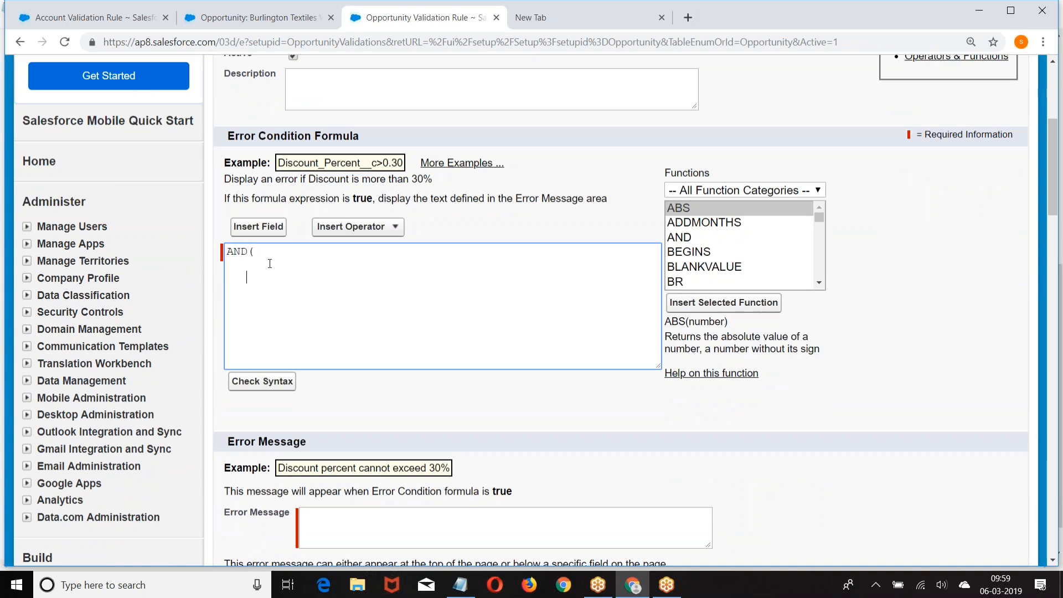
type("ISCHANGED(Amount) ,")
left_click_drag(817, 218, 820, 260)
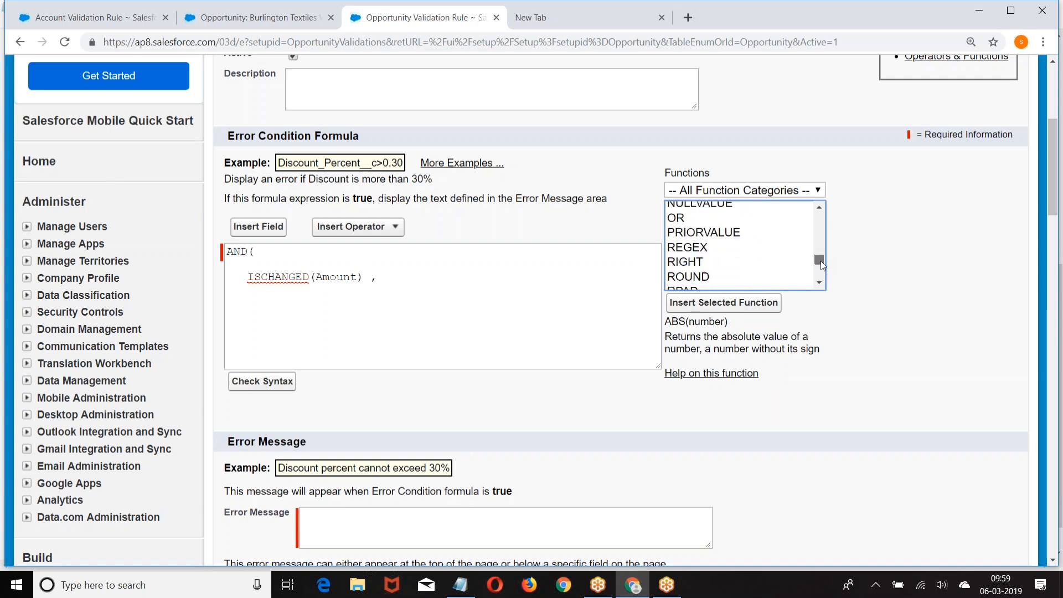
After checking PRIORVALUE help, finish the formula with PRIORVALUE(Amount) < Amount and a closing parenthesis.
left_click(732, 229)
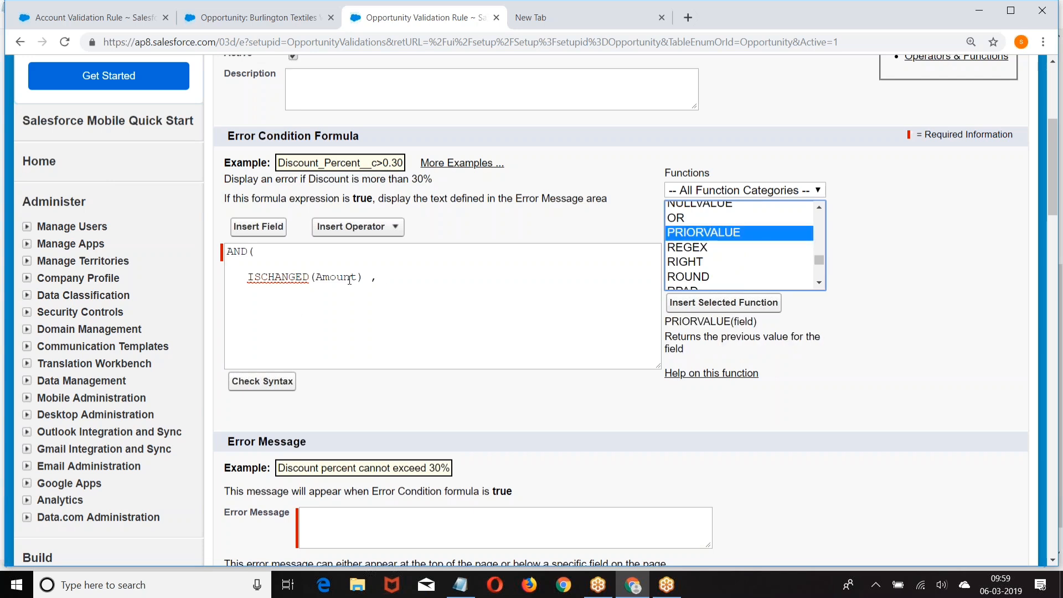
left_click(382, 279)
key("Return")
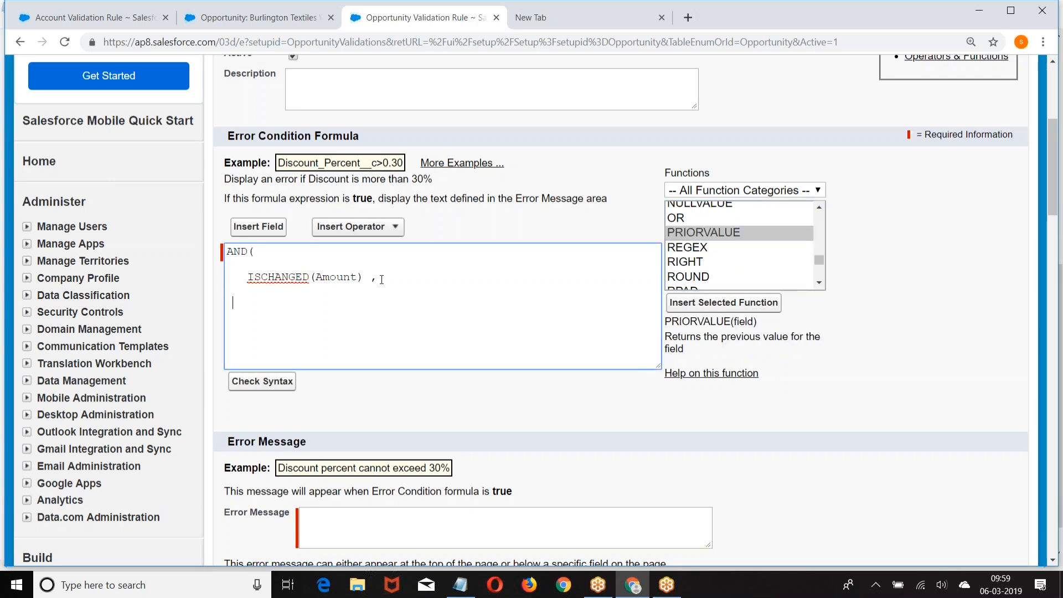
type("PRIORVALUE(A")
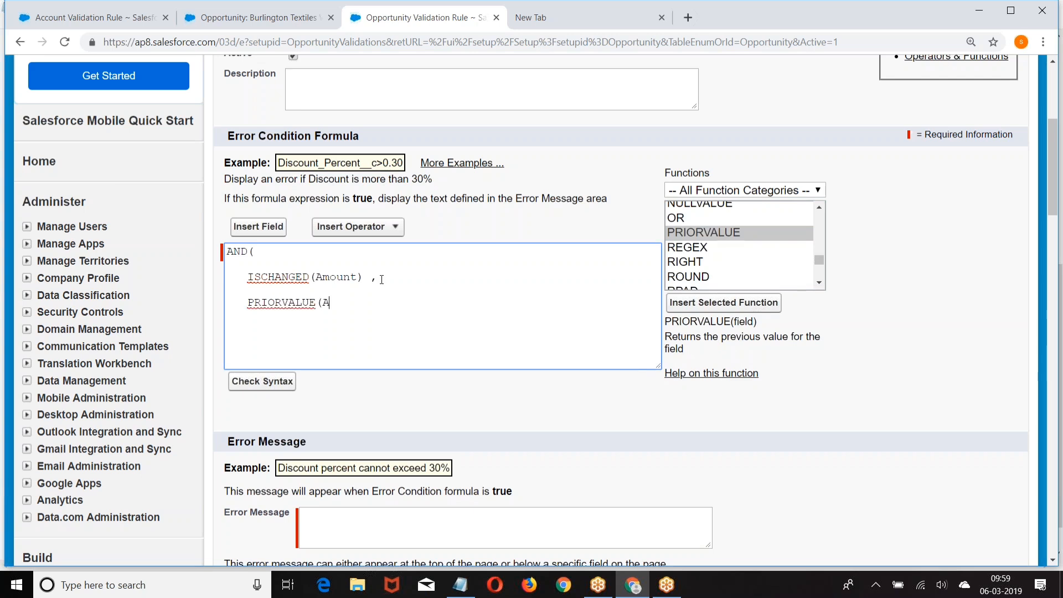
type("mount) <")
type("Amount")
key("Return")
type(")")
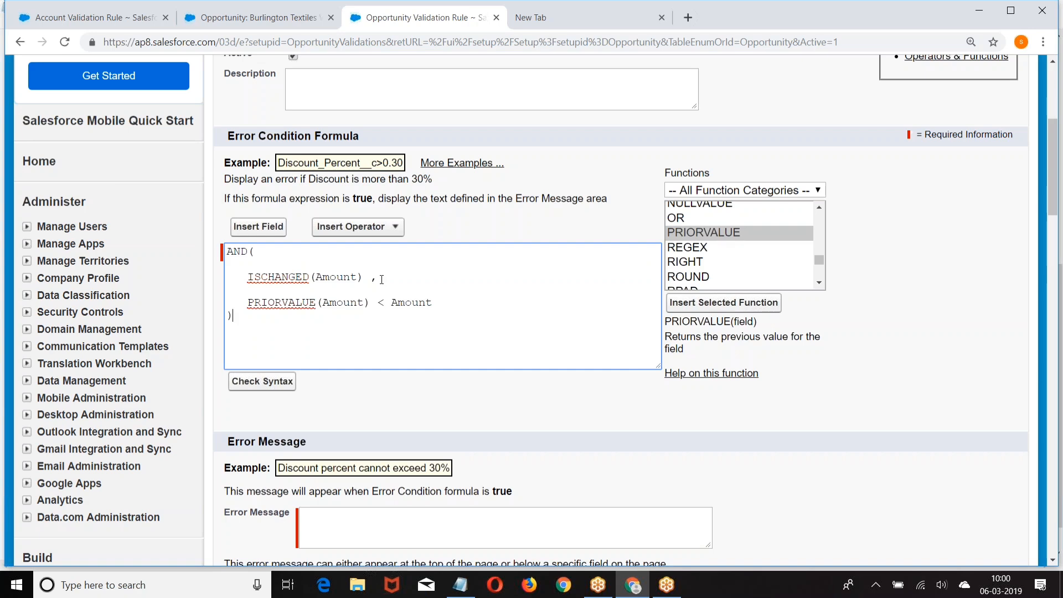
scroll(381, 279, "down", 1)
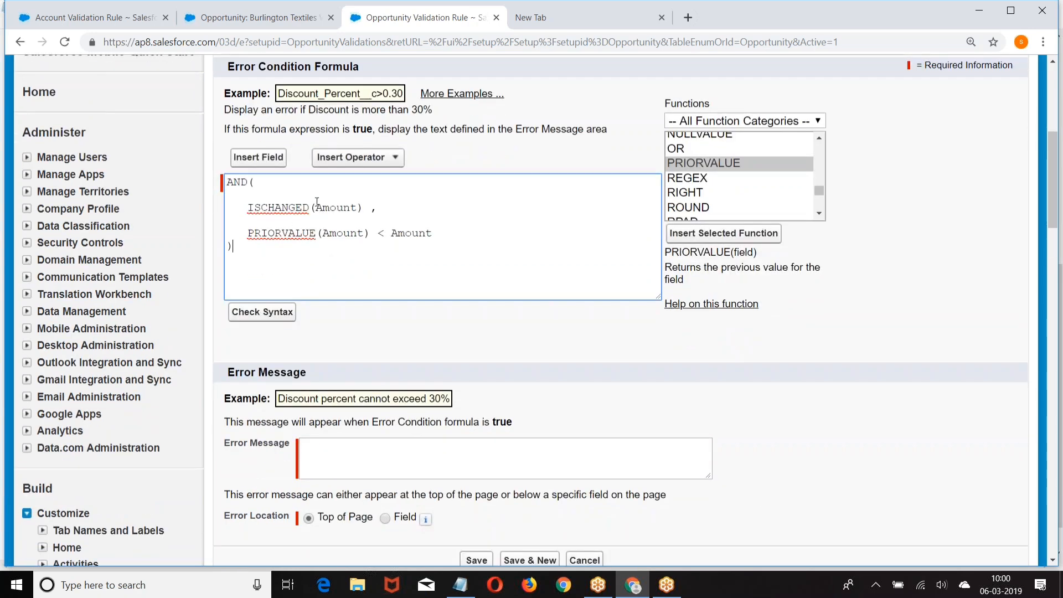
left_click_drag(315, 208, 357, 233)
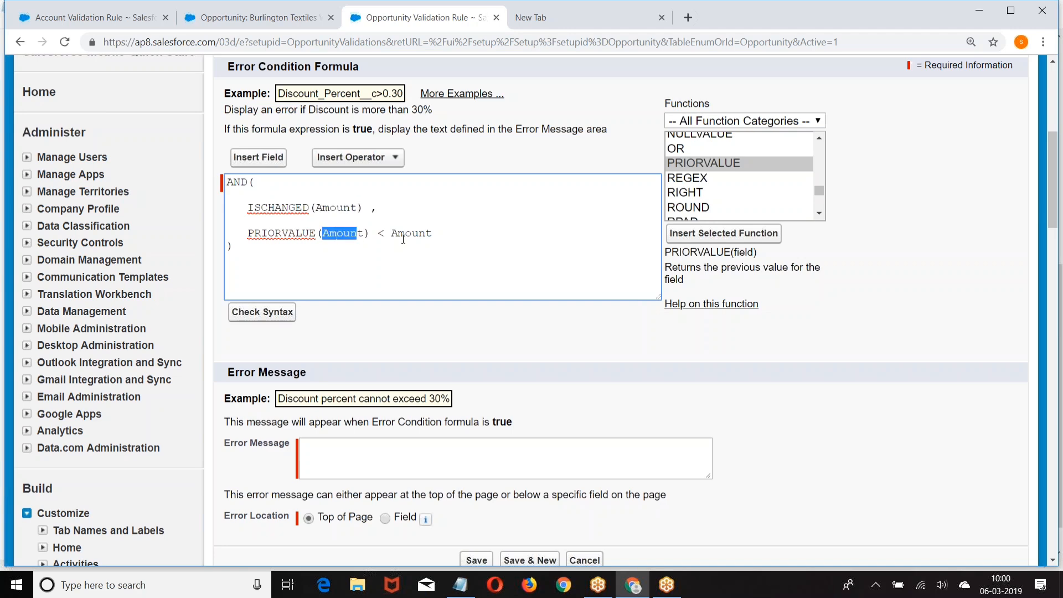
Check syntax, set the error message 'New Value cannot be more than old value', and save Amount_Rule.
left_click(256, 315)
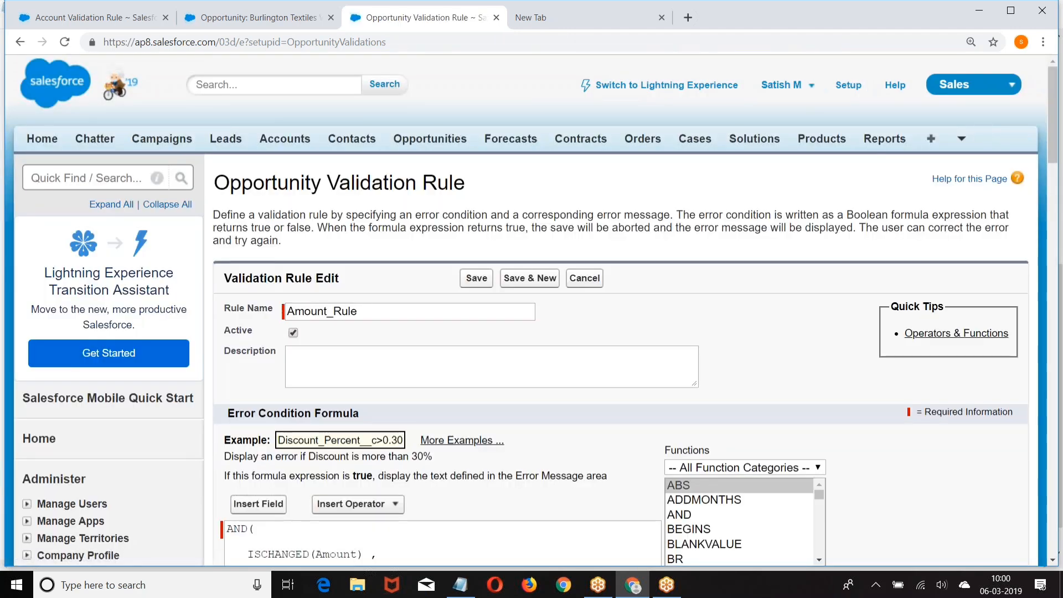
scroll(531, 310, "down", 6)
scroll(346, 315, "down", 2)
left_click(347, 316)
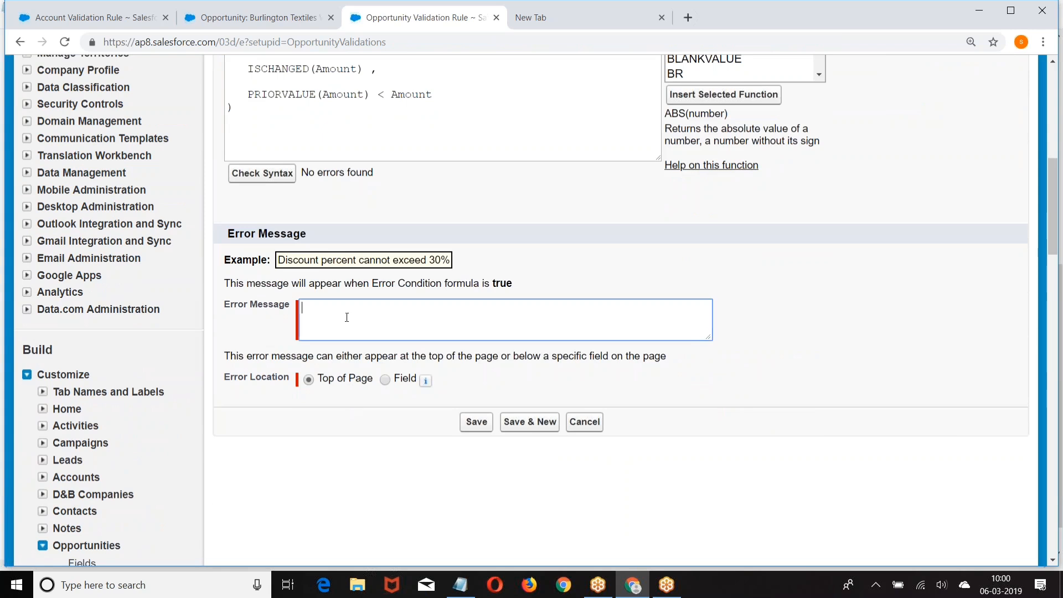
type("New Value cannot be more")
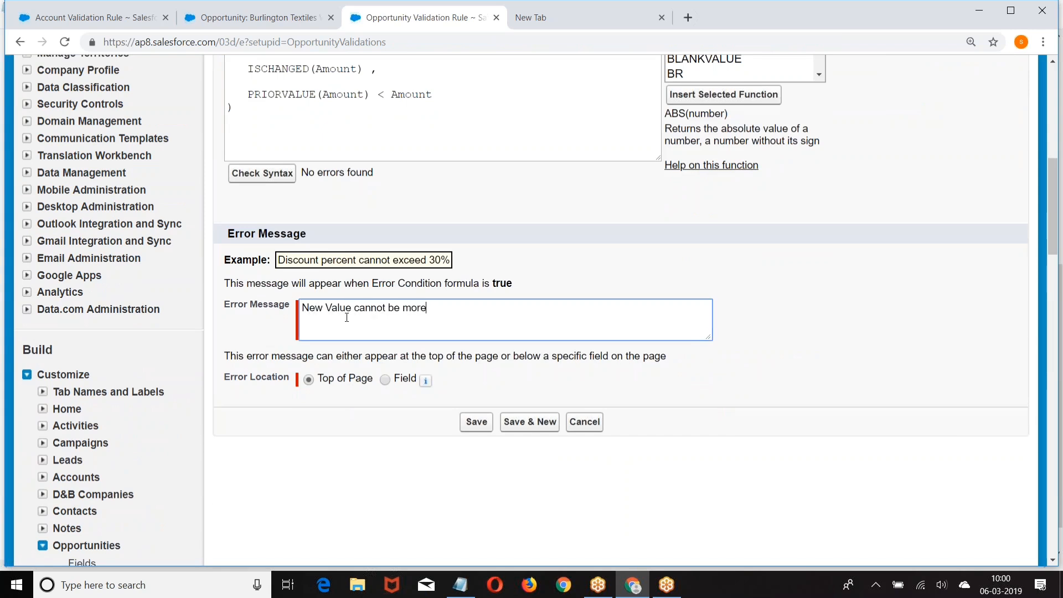
type(" than old value")
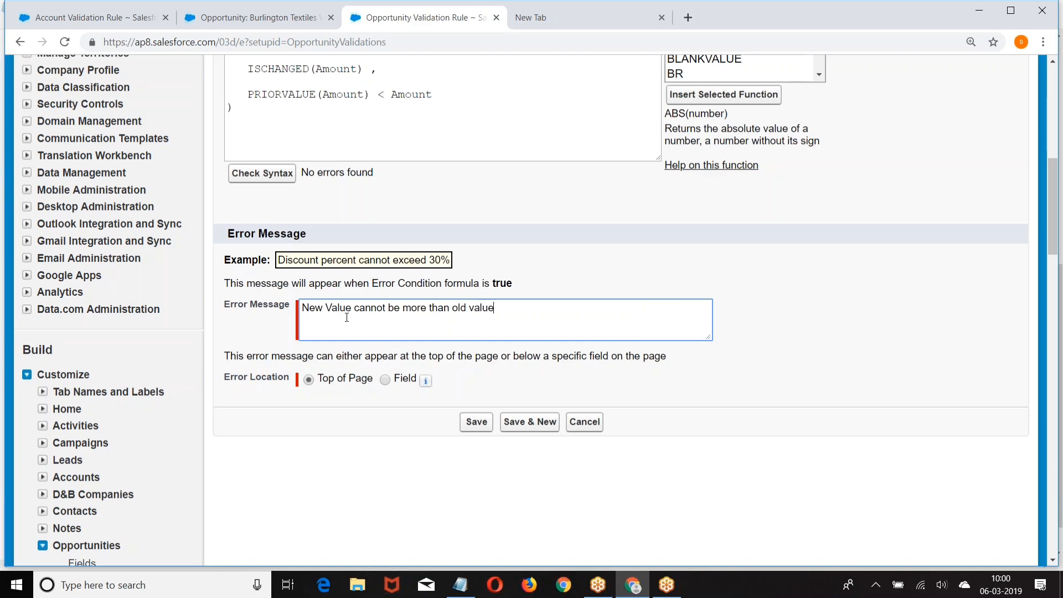
left_click(473, 424)
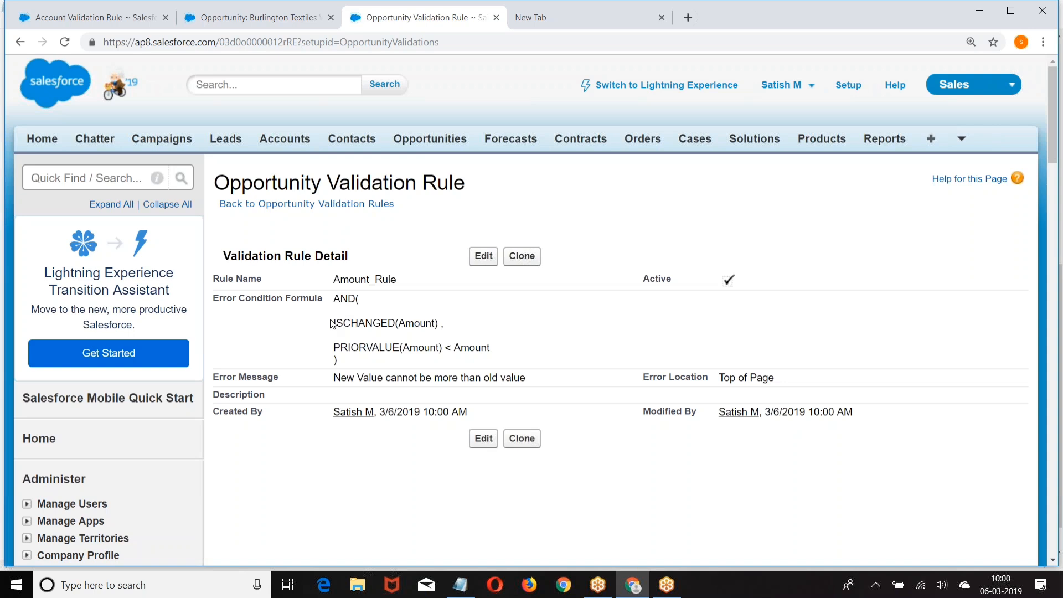
left_click_drag(332, 323, 443, 319)
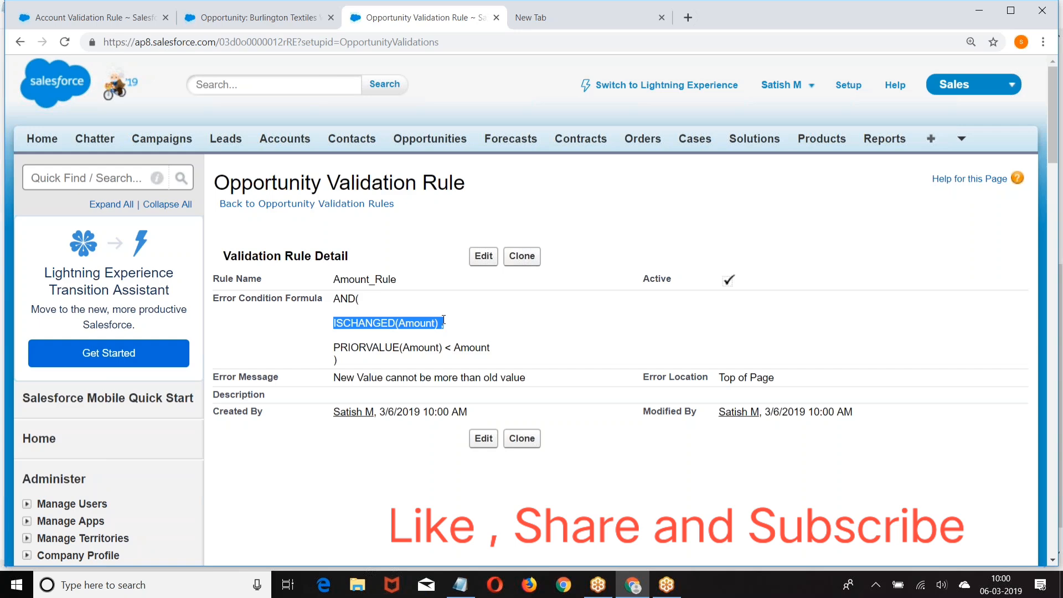
Try raising the Burlington Textiles opportunity Amount to 245,000, then cancel after the validation error.
left_click(265, 17)
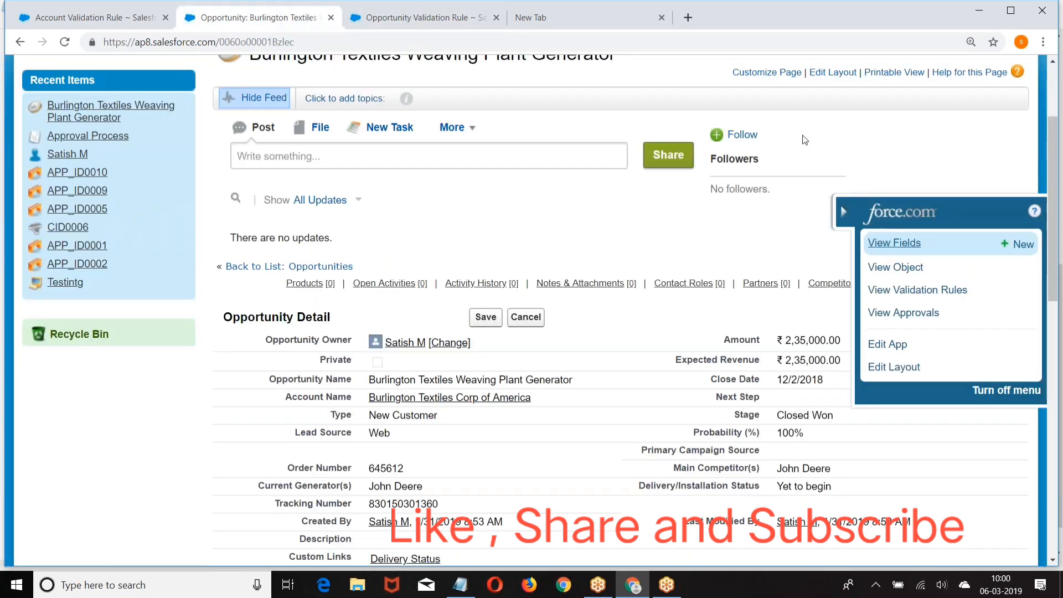
scroll(805, 139, "down", 2)
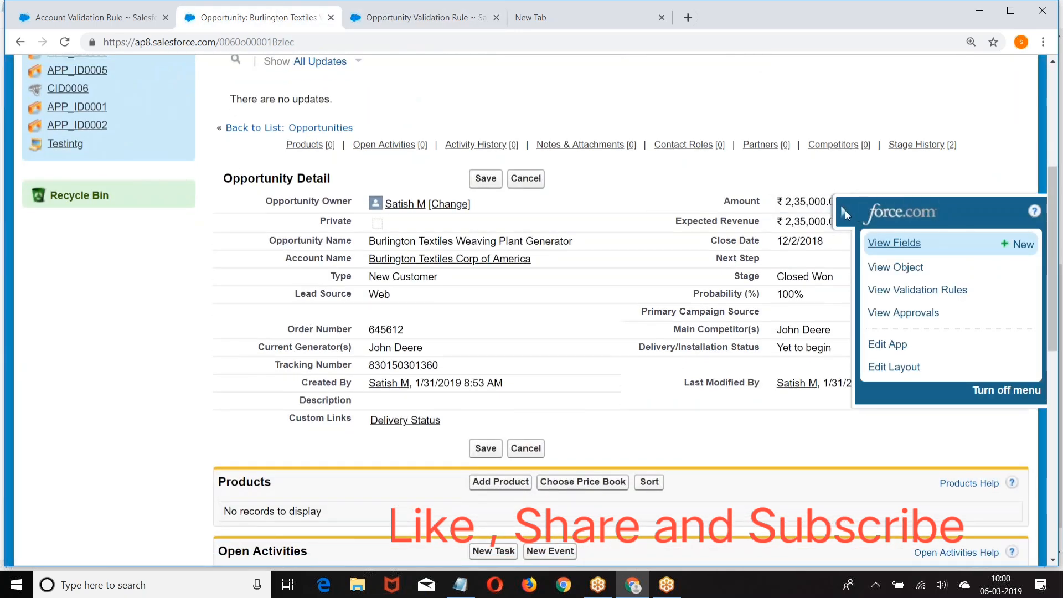
left_click(845, 211)
scroll(844, 211, "down", 4)
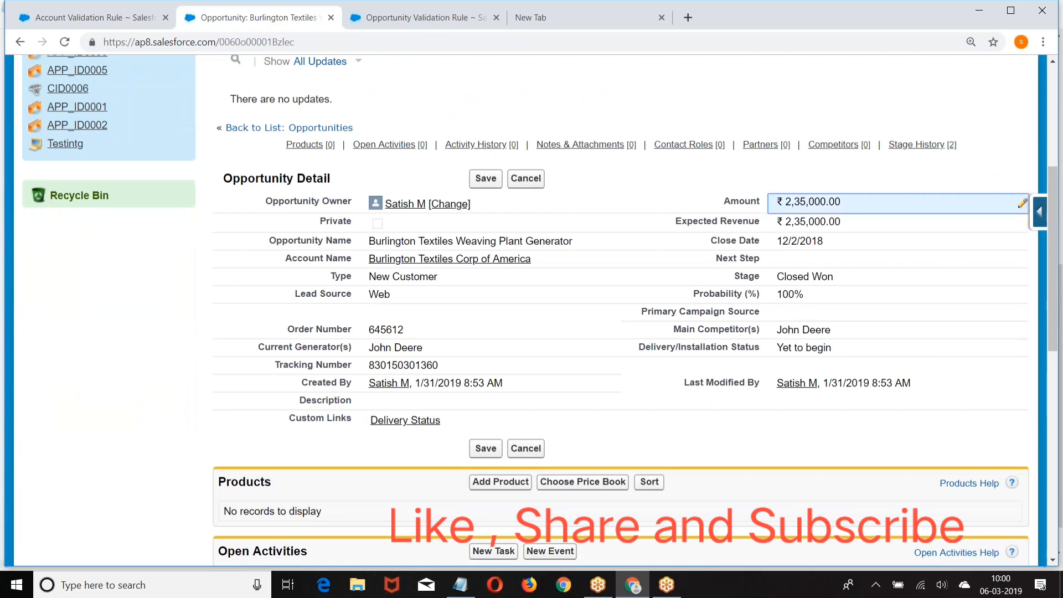
double_click(804, 204)
left_click(793, 202)
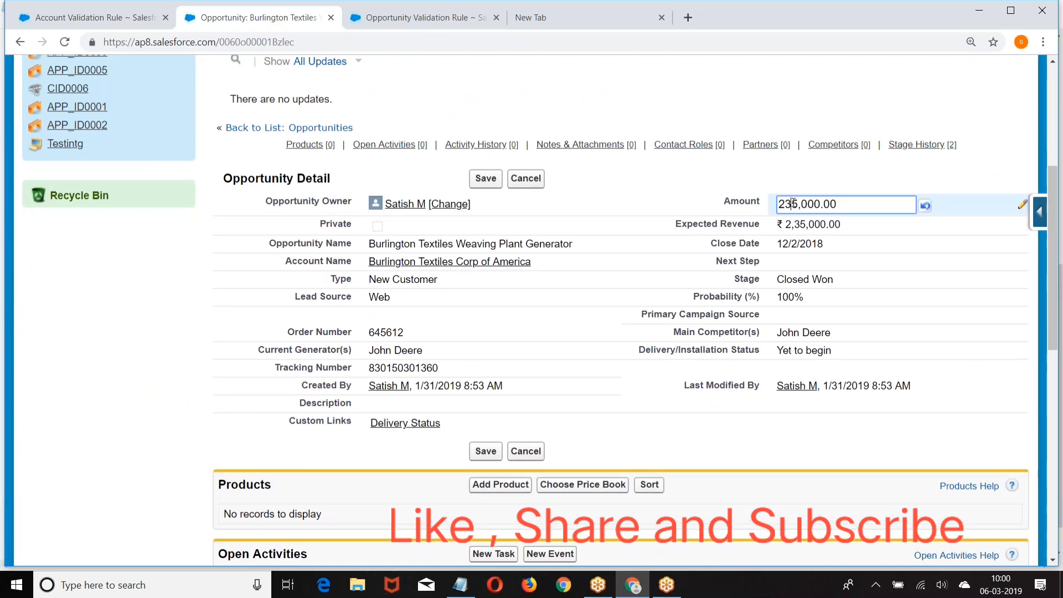
key("BackSpace")
type("4")
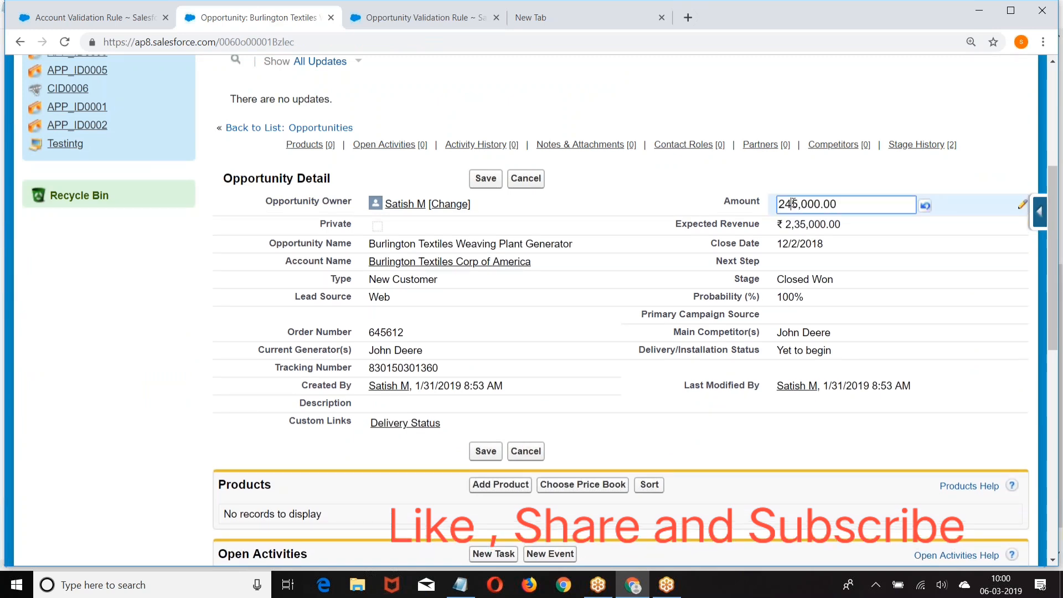
left_click(485, 179)
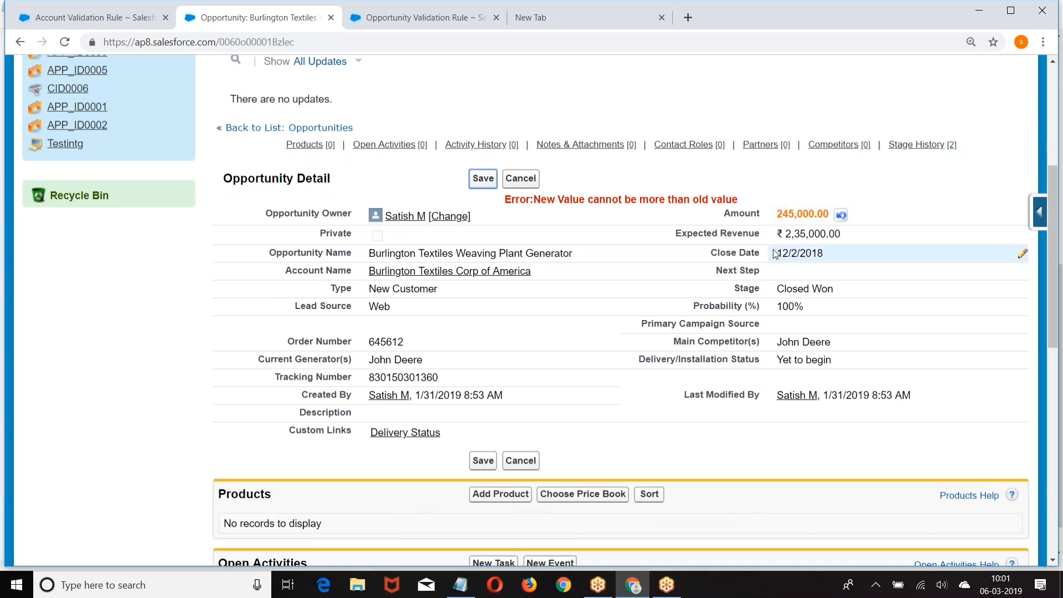
left_click(520, 178)
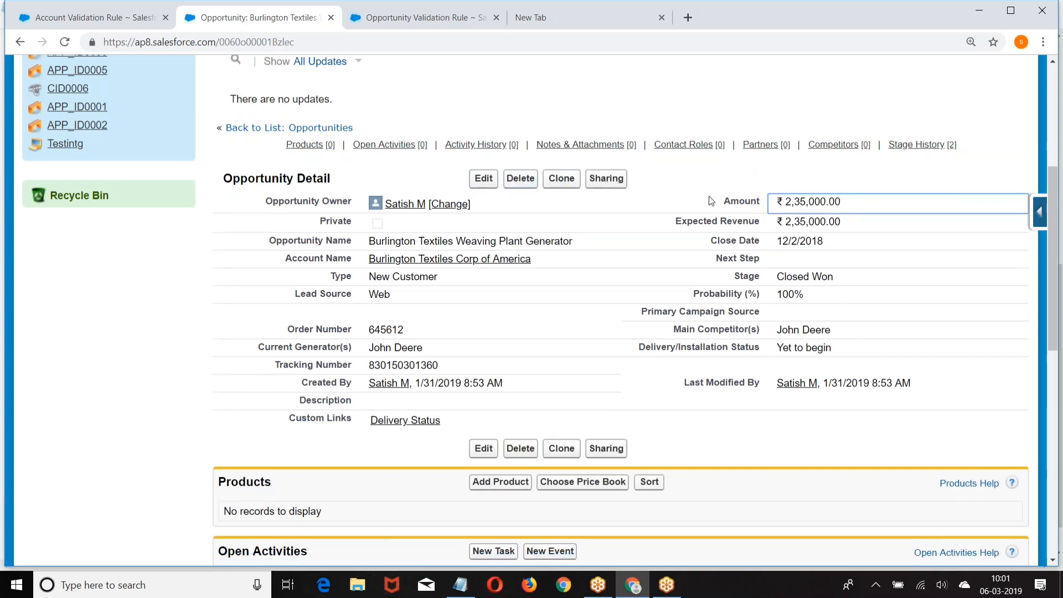
Set the opportunity's Next Step to 'test' and save it.
double_click(822, 259)
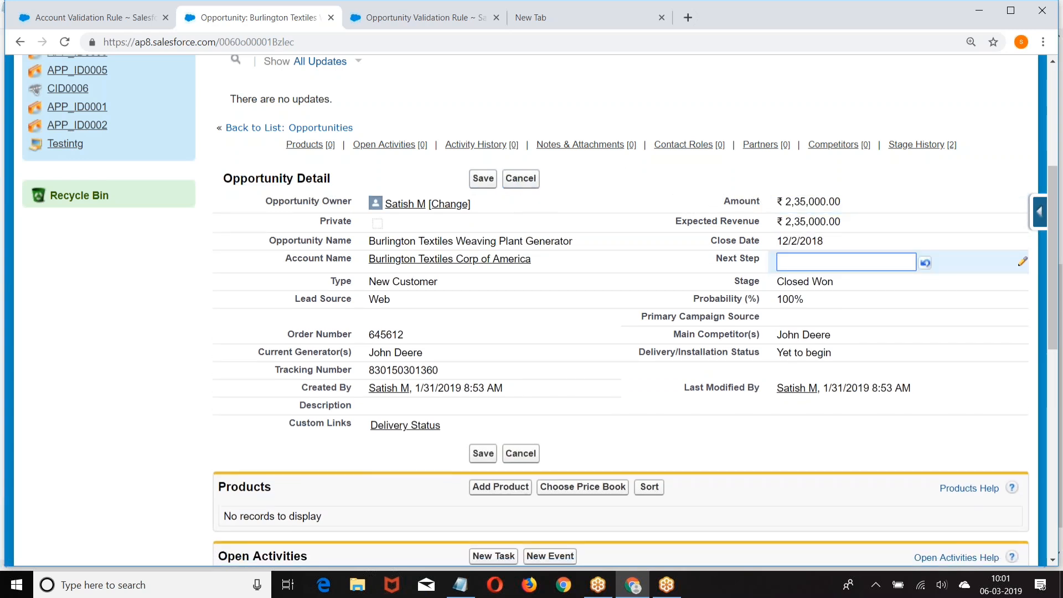
type("test")
left_click(483, 178)
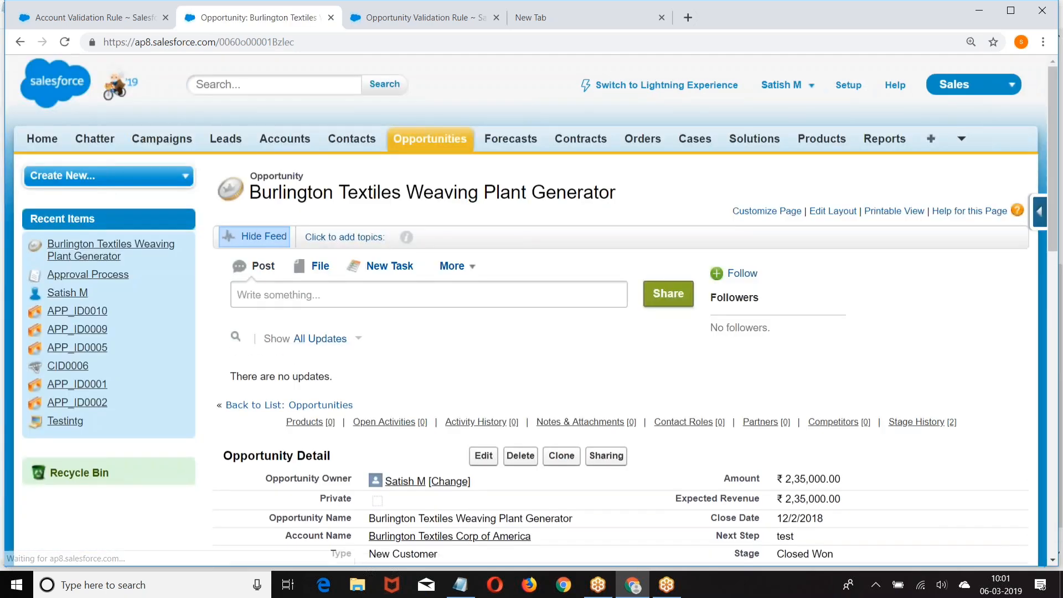
scroll(760, 256, "down", 5)
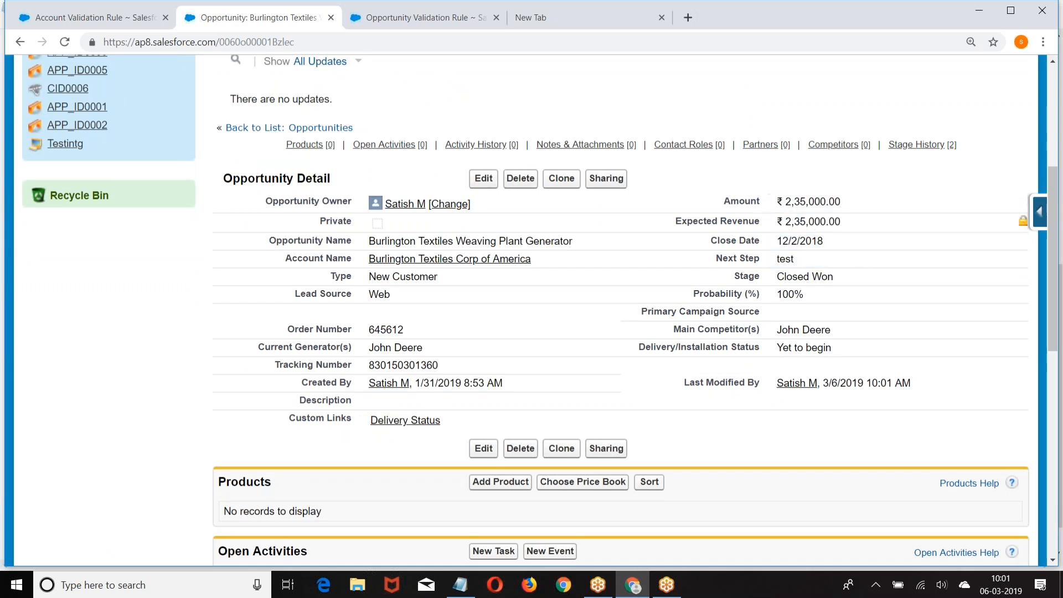
mouse_move(683, 145)
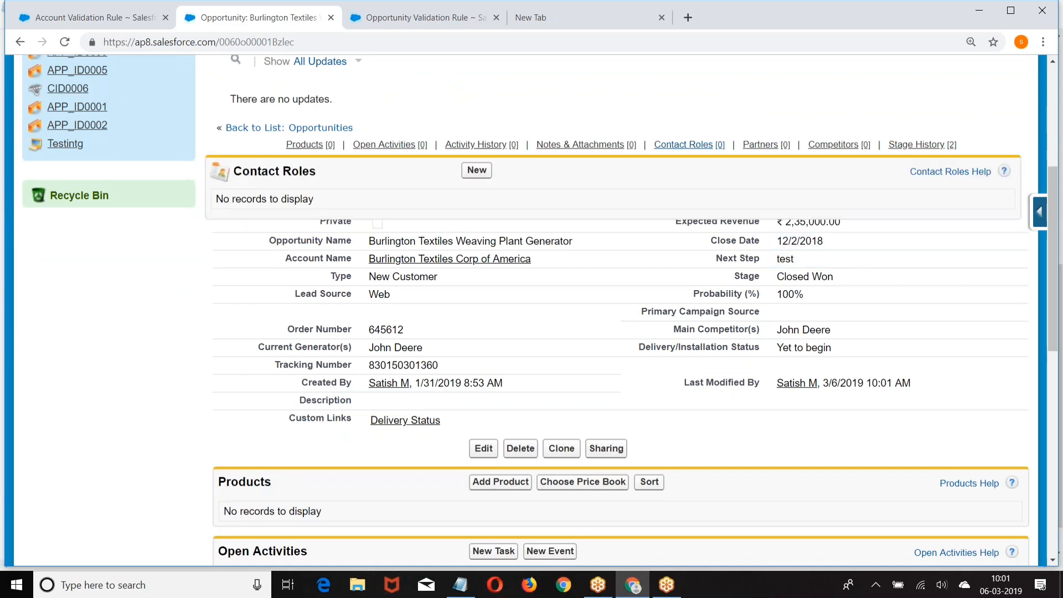
left_click(460, 585)
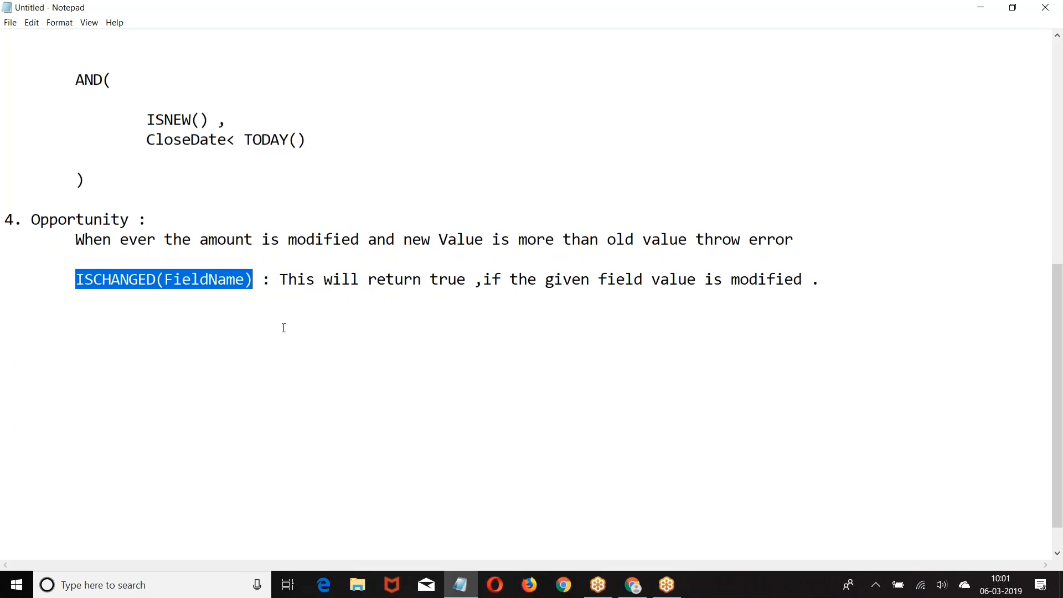
left_click(988, 7)
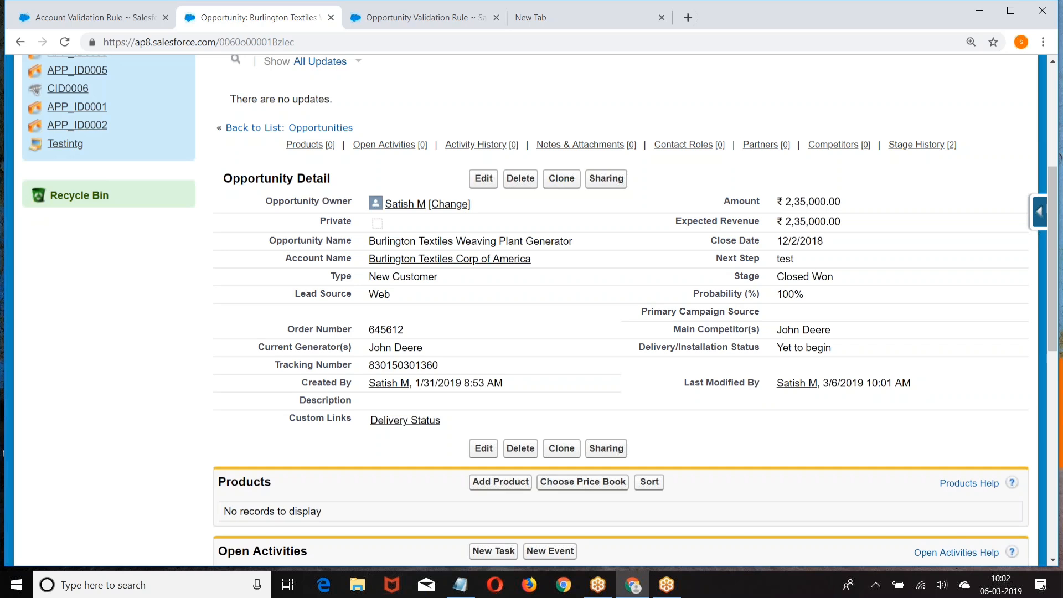
left_click(460, 584)
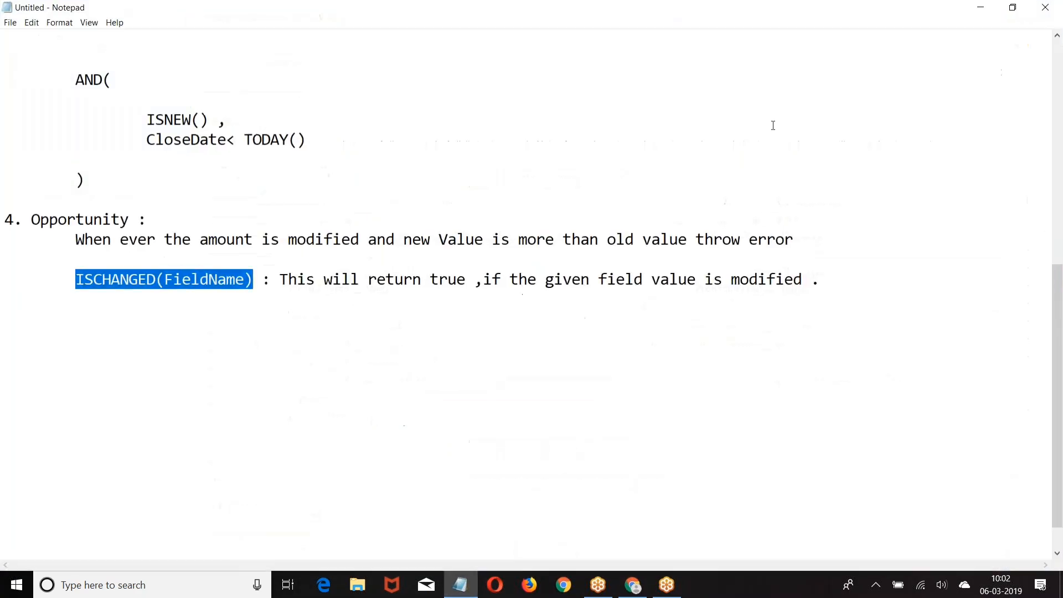
Load the Salesforce Setup home page, then return to Notepad on the line below ISCHANGED.
left_click(981, 8)
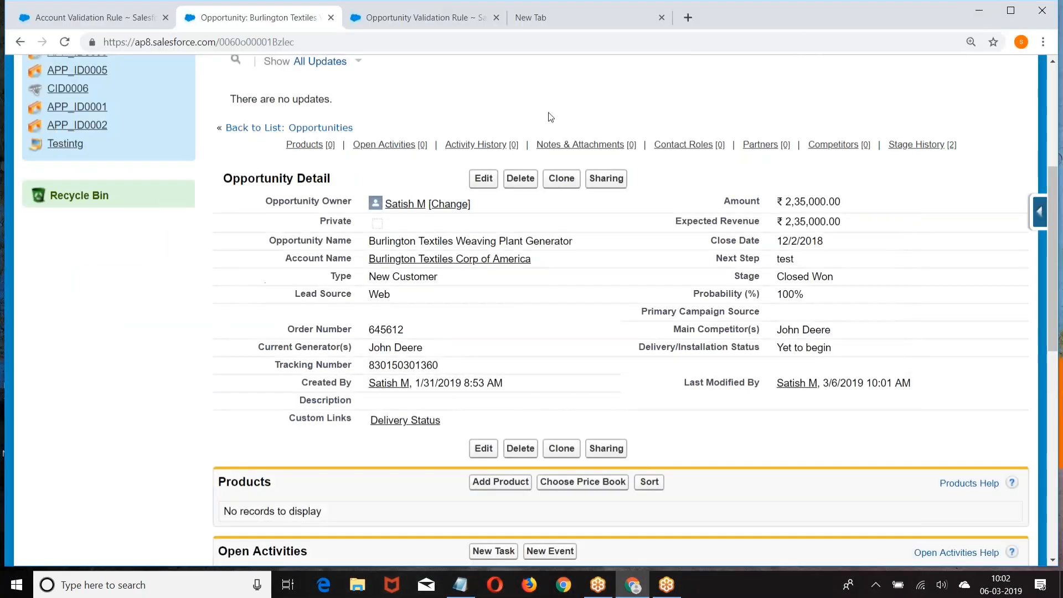
scroll(548, 117, "up", 5)
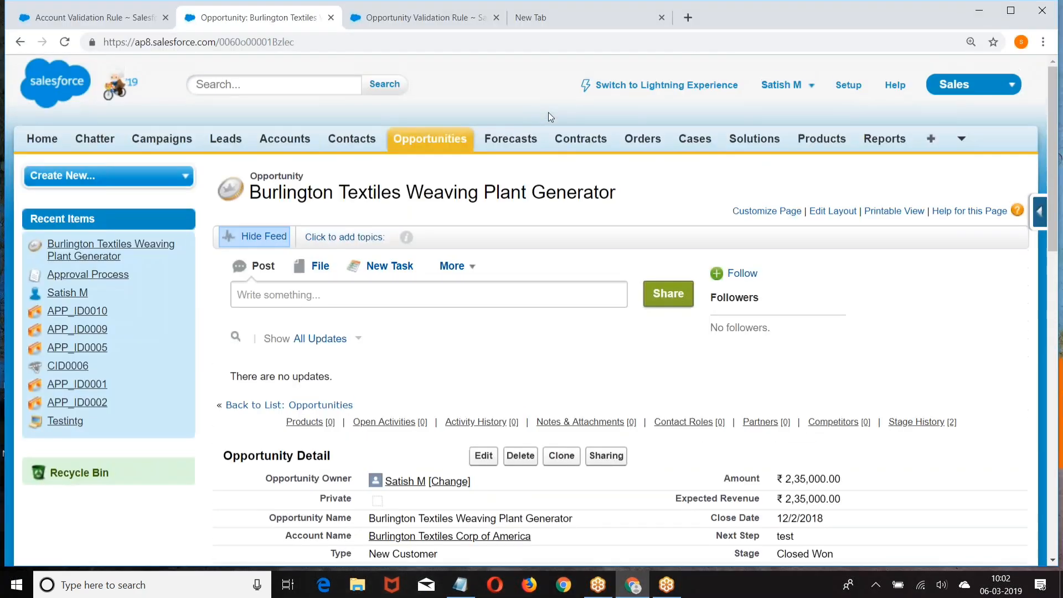
left_click(846, 89)
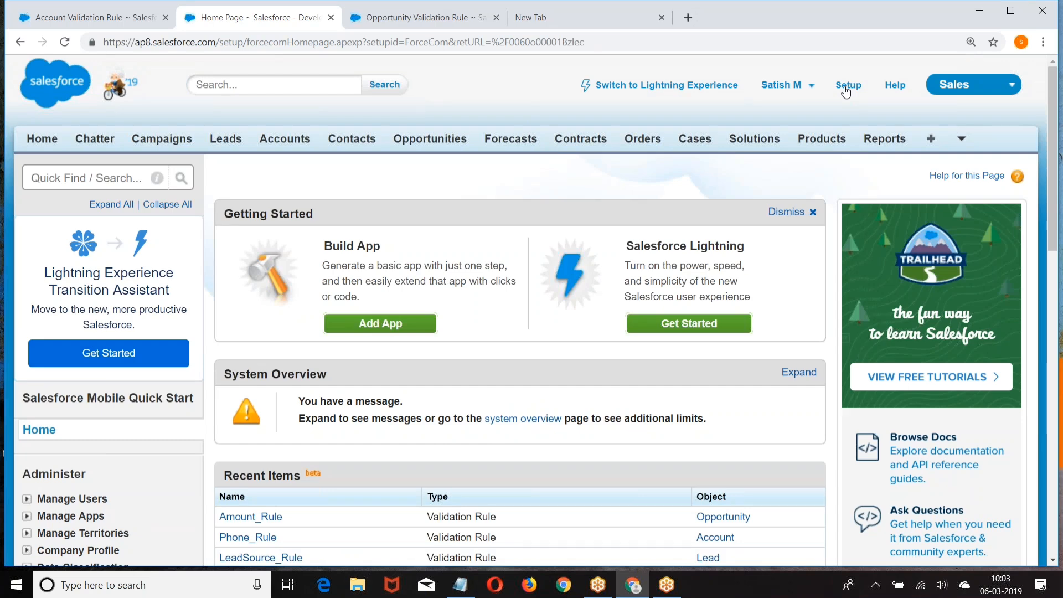
left_click(460, 584)
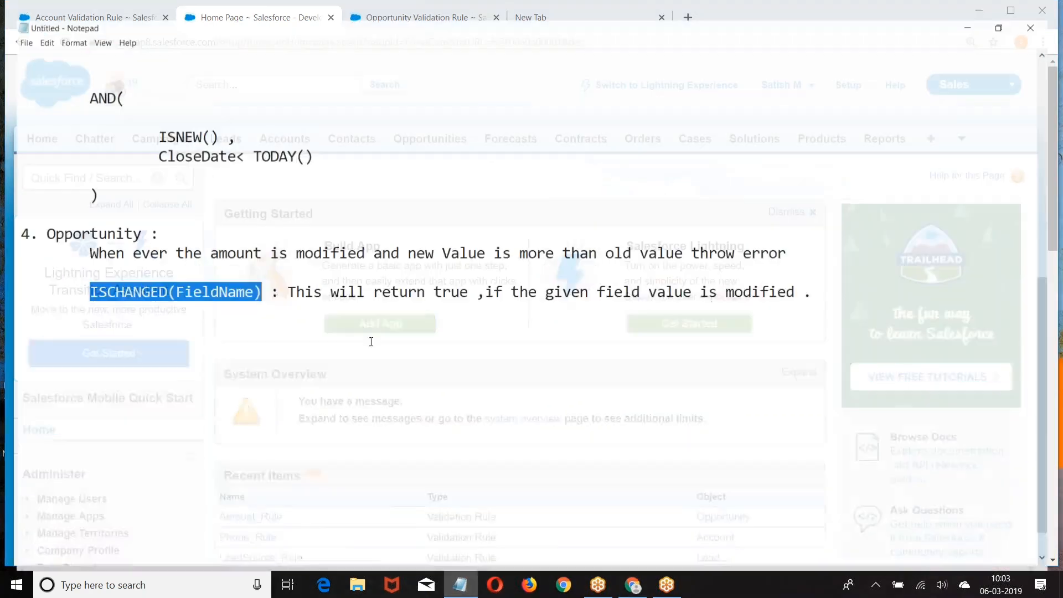
left_click(139, 331)
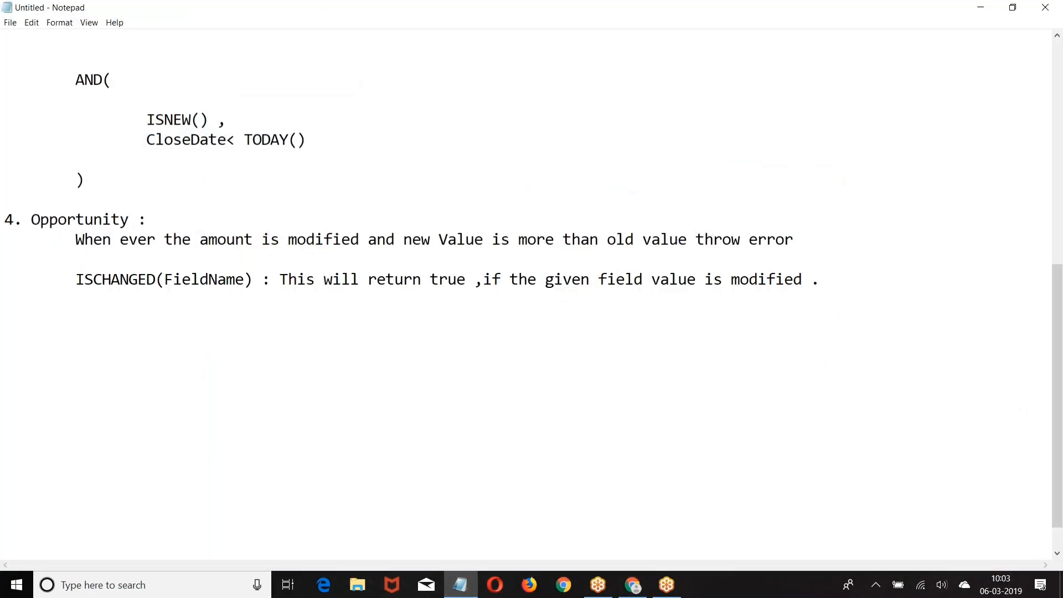
Write the example line 'Wipro---10000 :==>Wipro---12000' showing the amount change.
type("Wipro---10000")
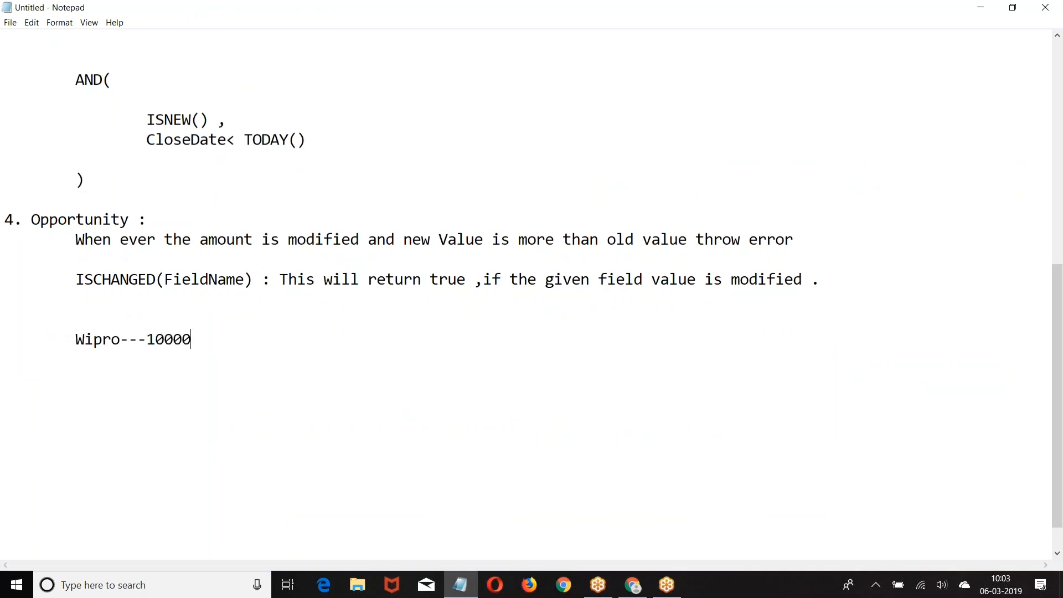
type(" :")
key("Return")
key("Return")
key("Tab")
left_click(216, 341)
type("==>")
left_click_drag(75, 339, 191, 339)
left_click(275, 334)
type("Wipro")
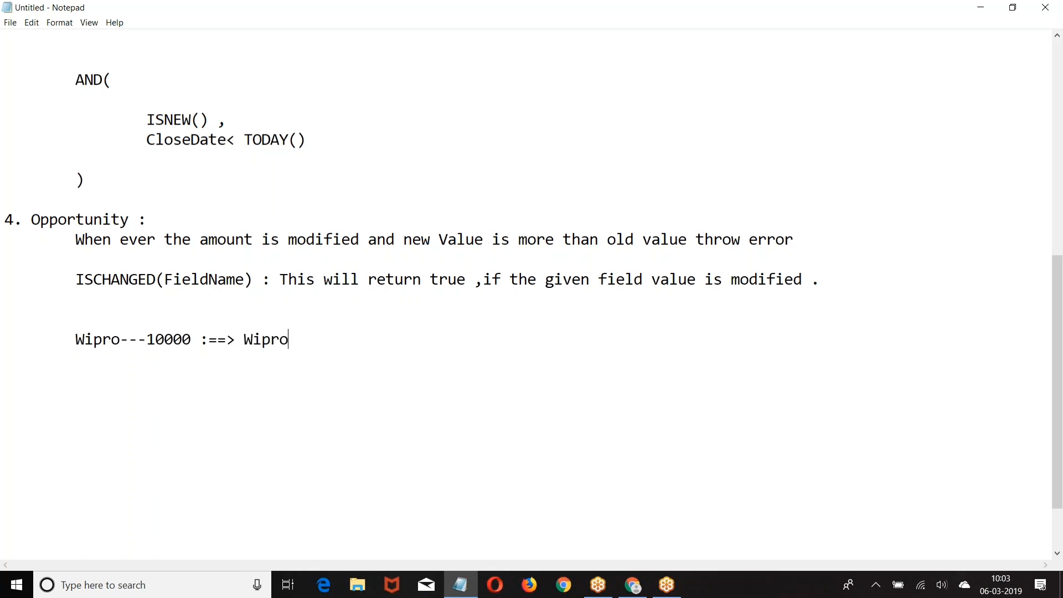
type("---12000")
Add indented lines 'Amount : 12000' and 'PRIORVALUE(Amount) :10000' under the Wipro example.
key("Return")
key("Tab")
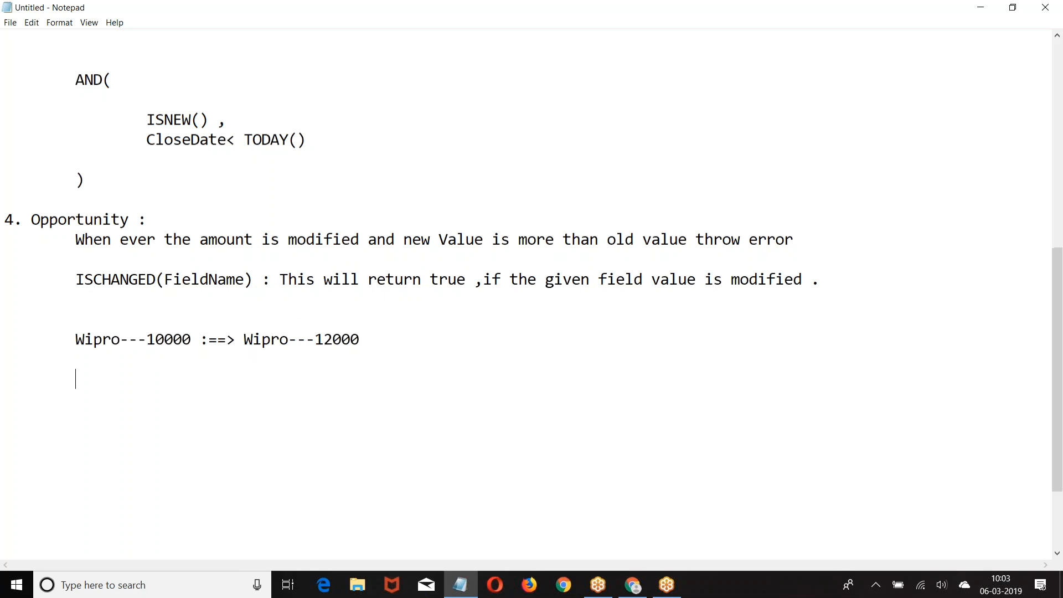
key("Tab")
key("Tab")
type("Amount : 12000")
key("Return")
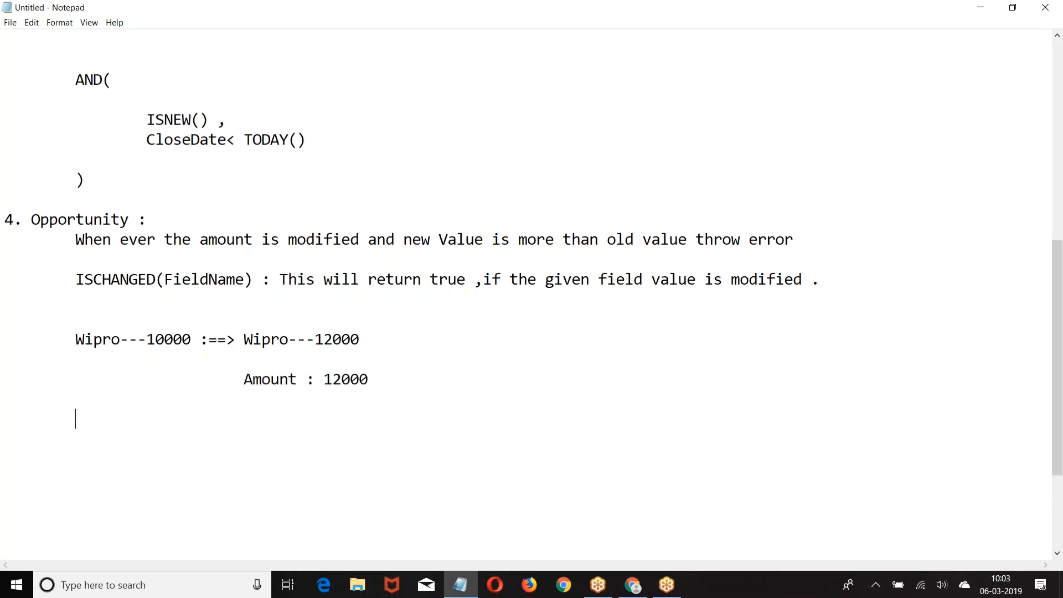
key("Tab")
key("Tab")
key("Tab")
key("BackSpace")
type("PRIORVALUE")
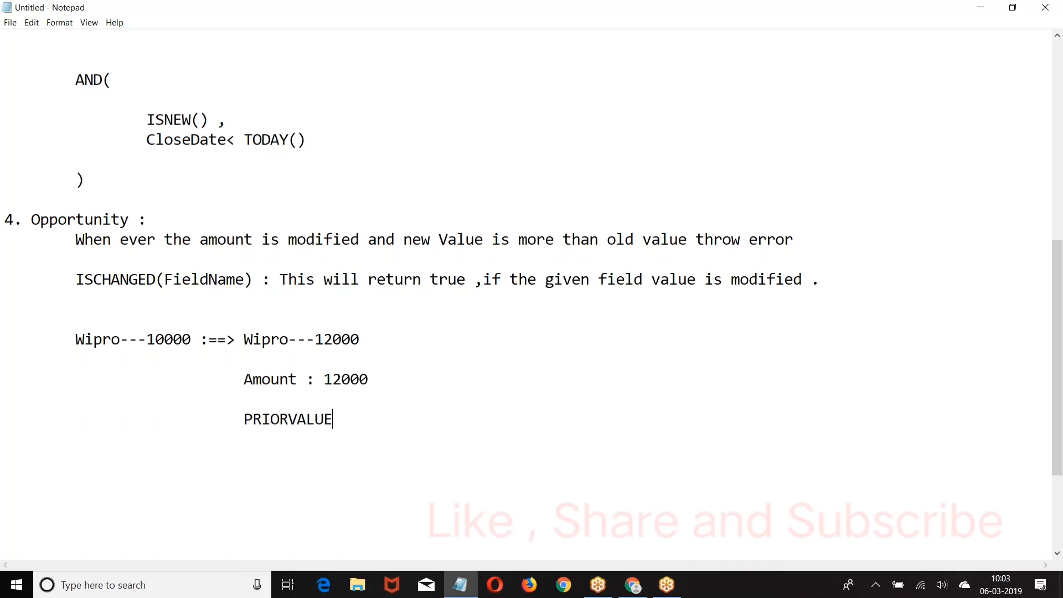
type("(Amount) :10")
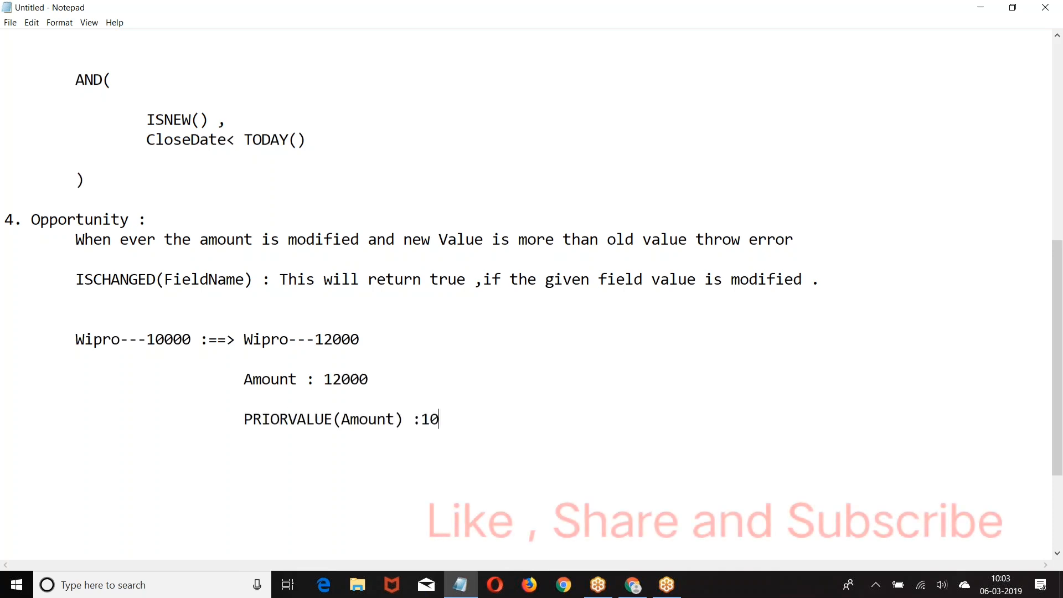
type("000")
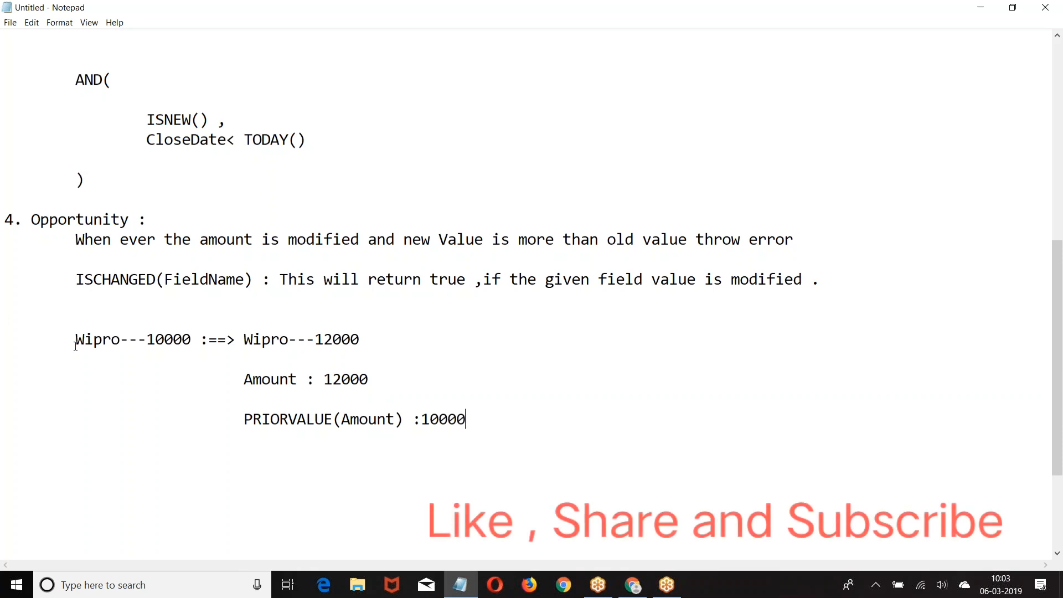
left_click_drag(76, 346, 187, 342)
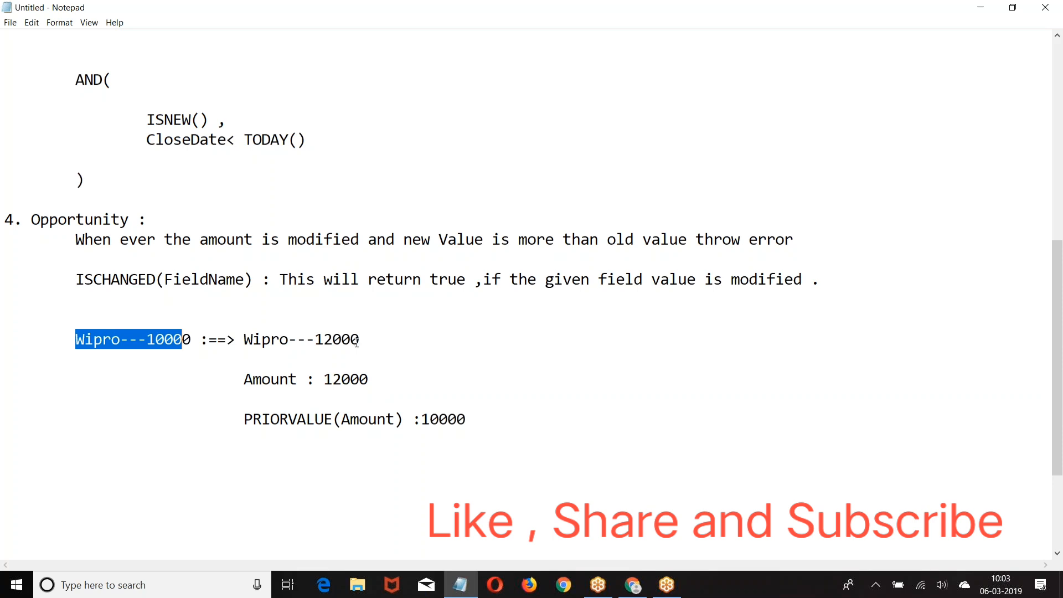
scroll(496, 414, "down", 1)
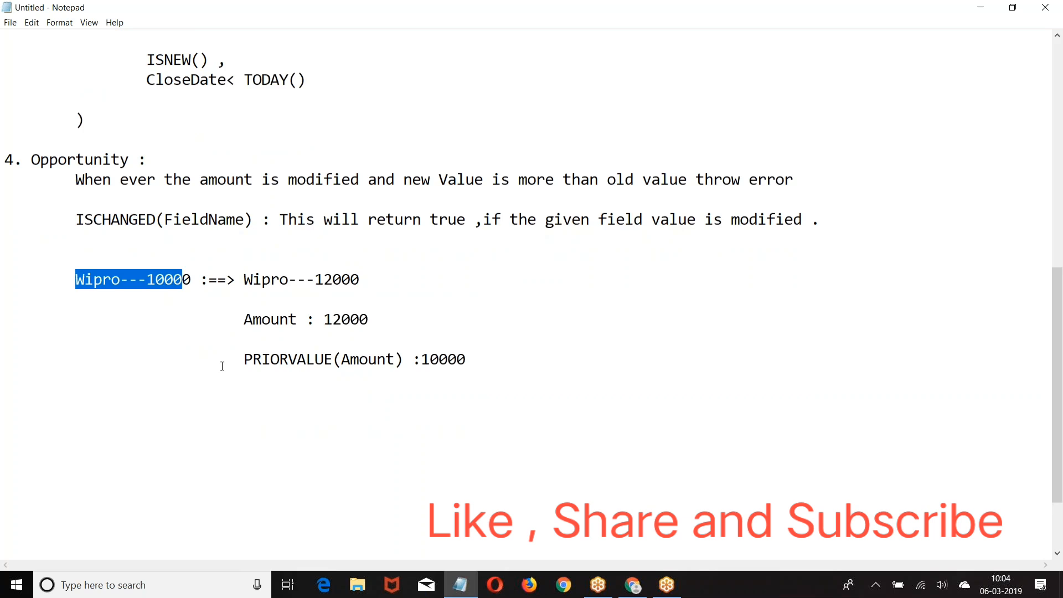
left_click(476, 363)
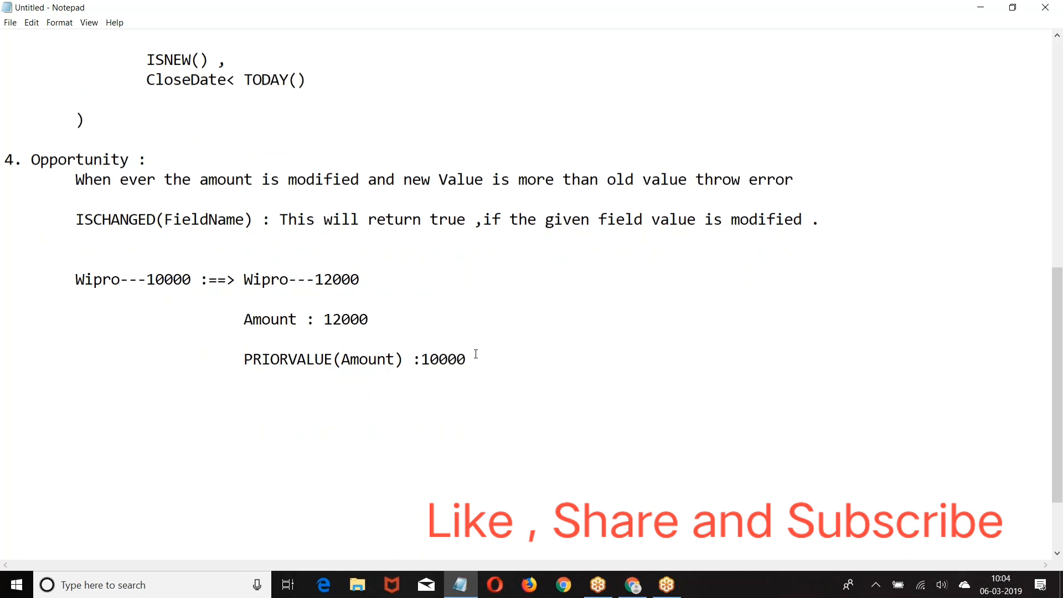
scroll(476, 354, "down", 1)
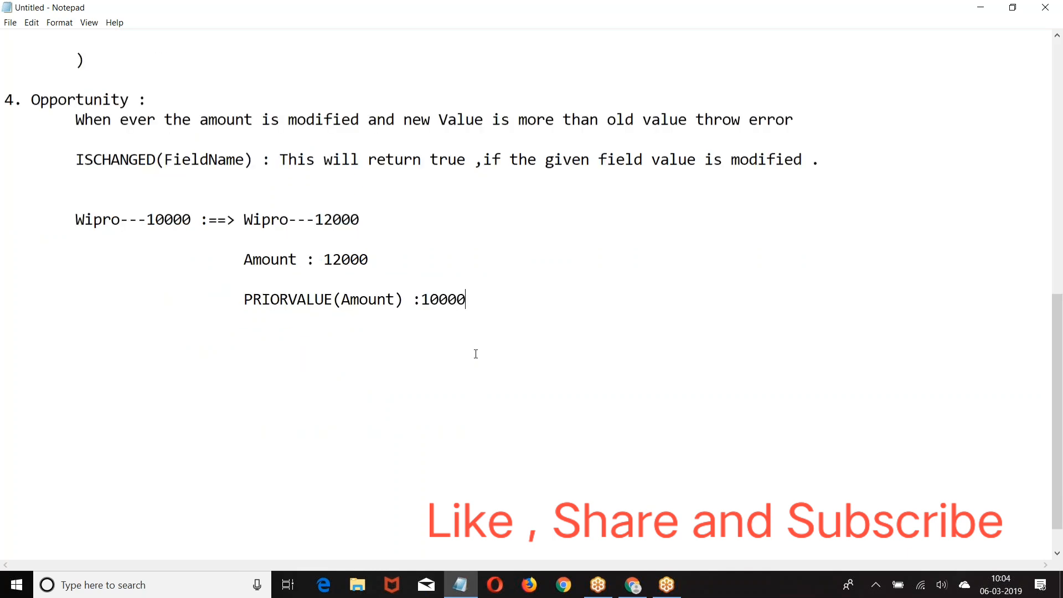
scroll(475, 354, "up", 1)
key("Return")
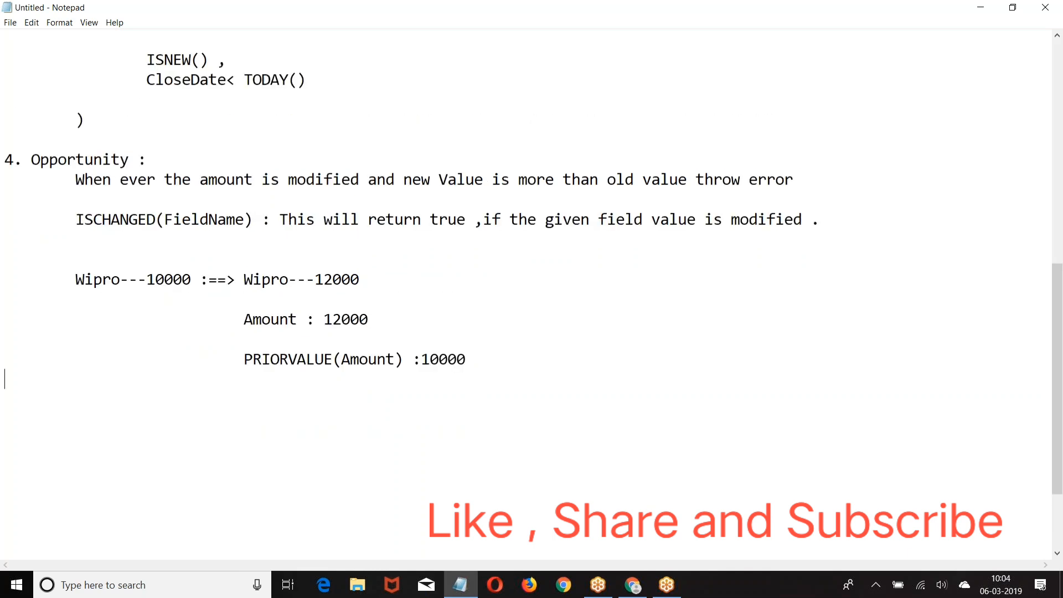
key("Return")
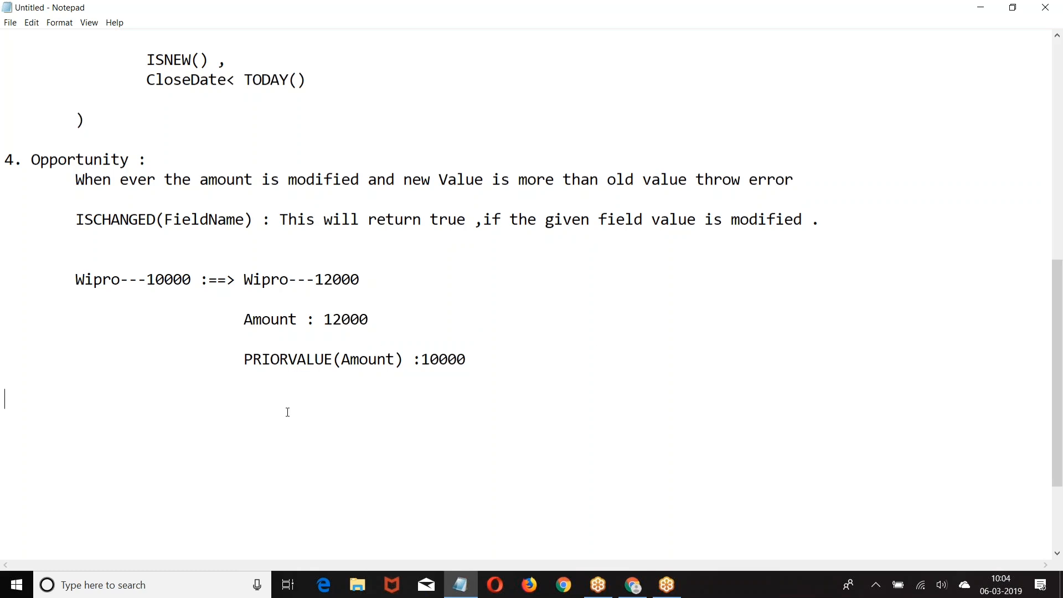
key("Up")
scroll(498, 382, "down", 1)
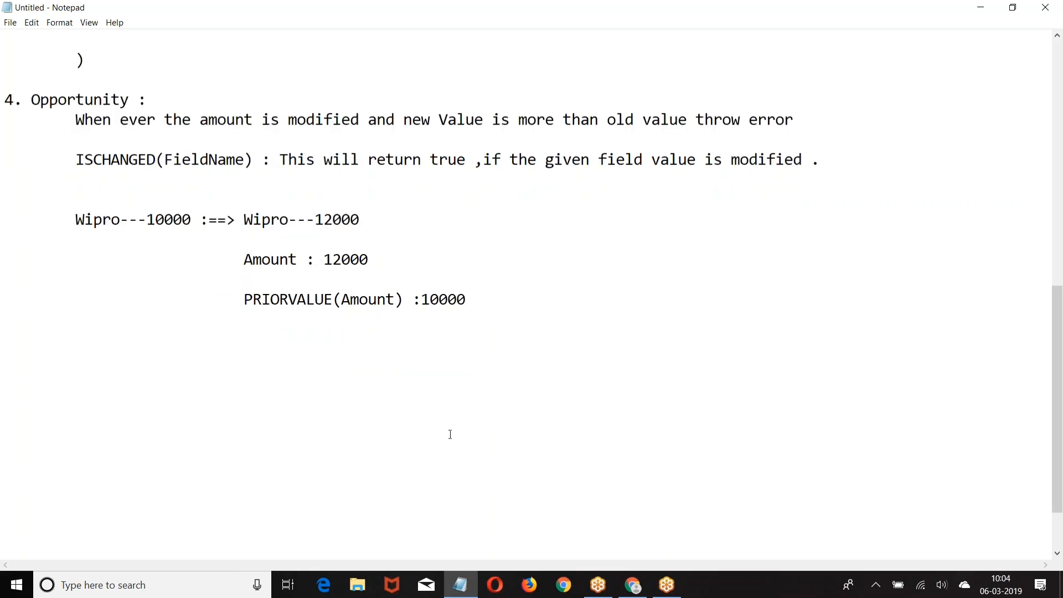
left_click(543, 353)
scroll(519, 306, "up", 4)
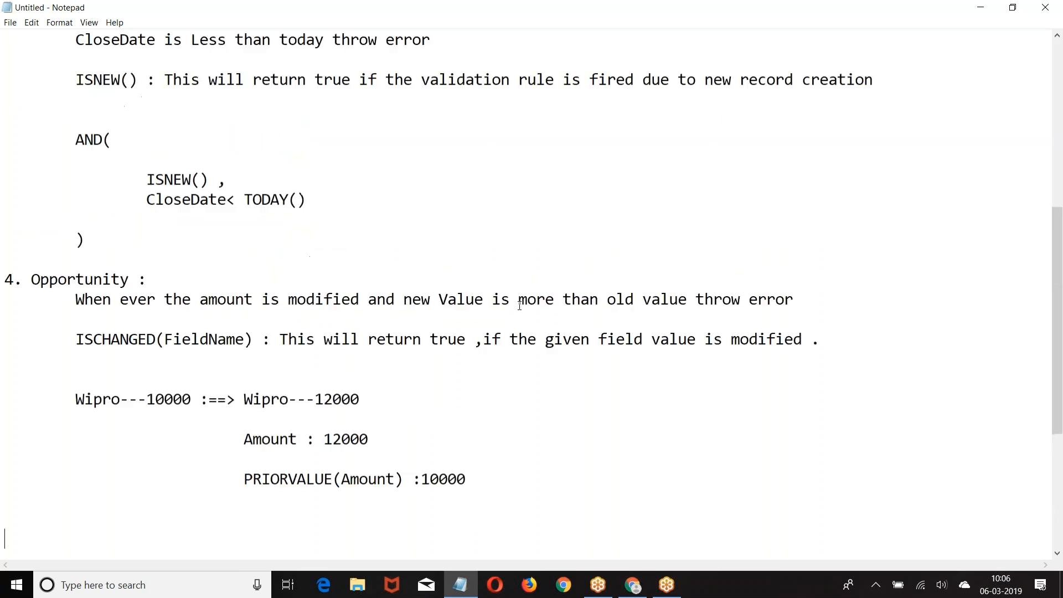
scroll(107, 427, "down", 3)
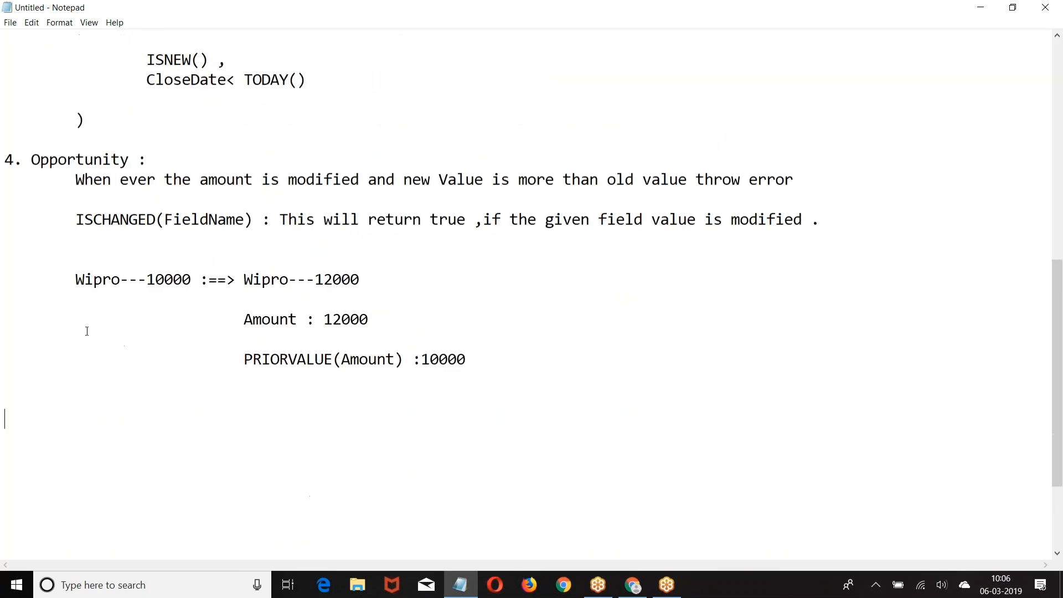
left_click_drag(75, 219, 263, 220)
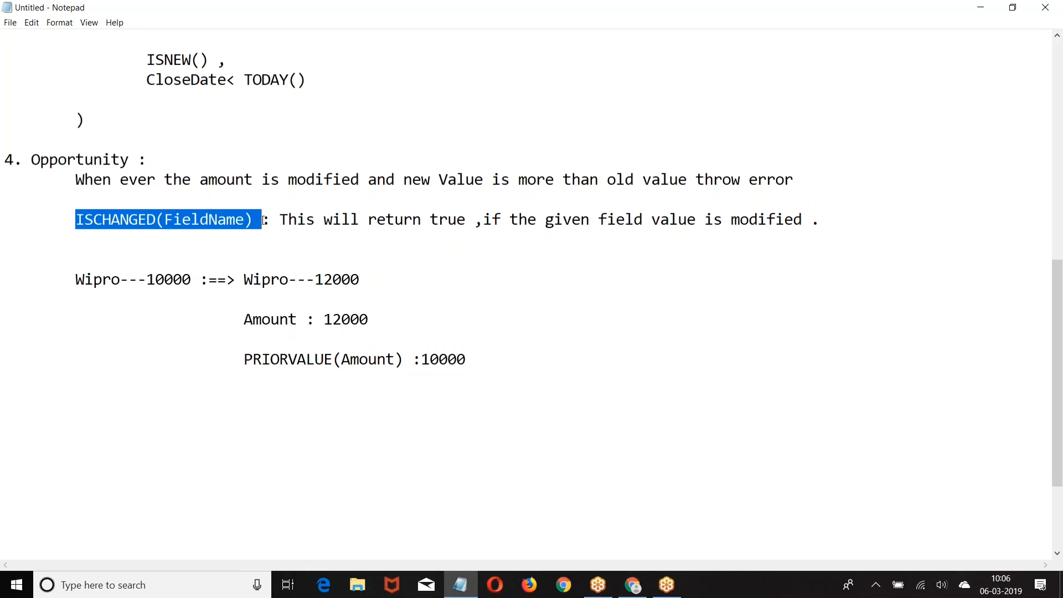
scroll(263, 220, "down", 2)
Type indented 'Name :', 'City :' and 'Phone :' lines below the PRIORVALUE note.
left_click(141, 316)
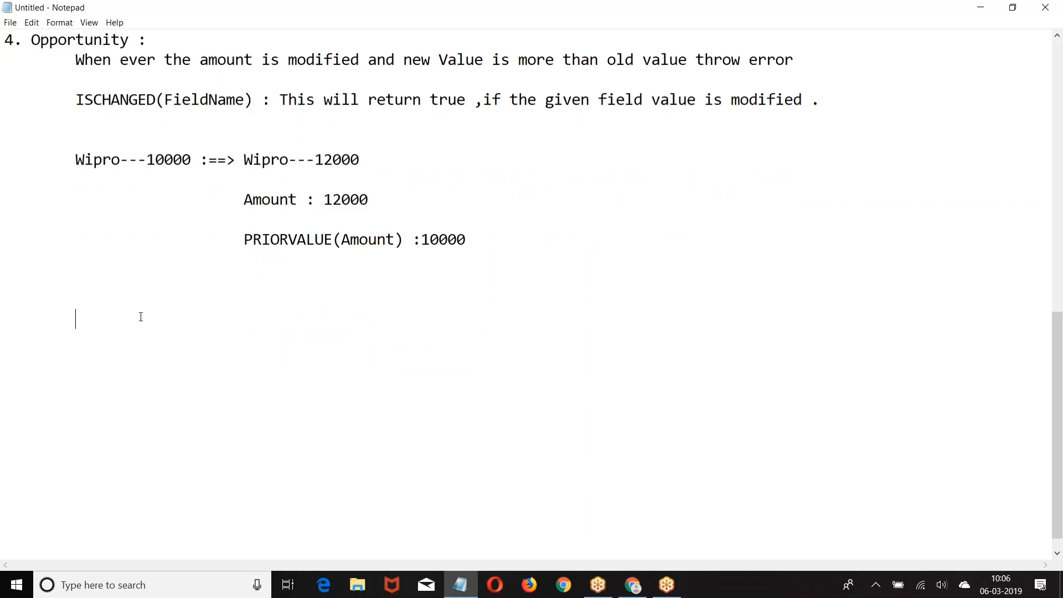
key("Tab")
type("Name :")
key("Return")
key("Return")
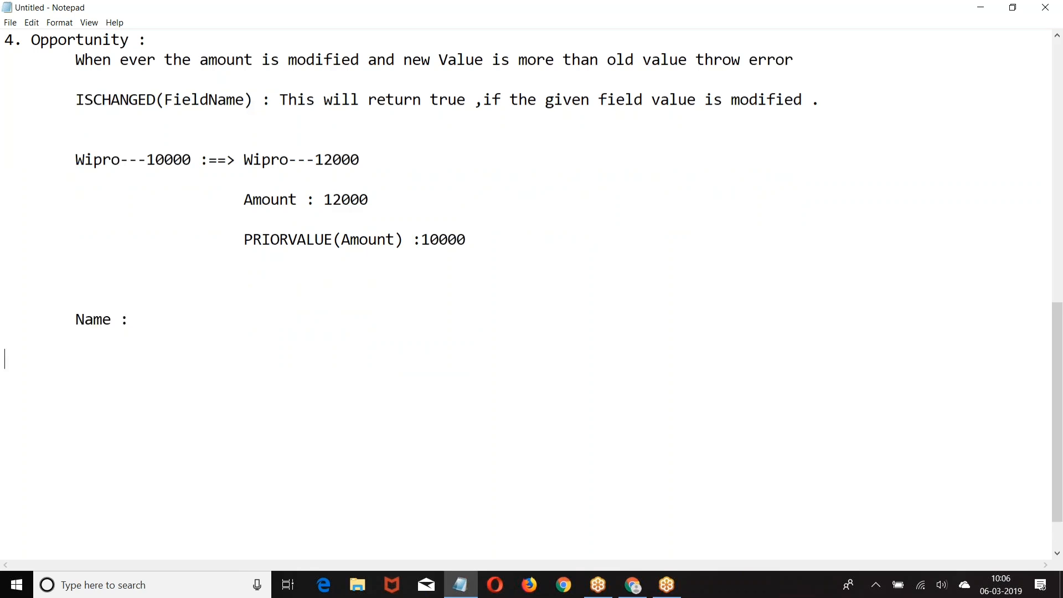
key("Tab")
type("City")
key("Tab")
key("BackSpace")
type(":")
key("Return")
key("Return")
key("Tab")
type("Phone ")
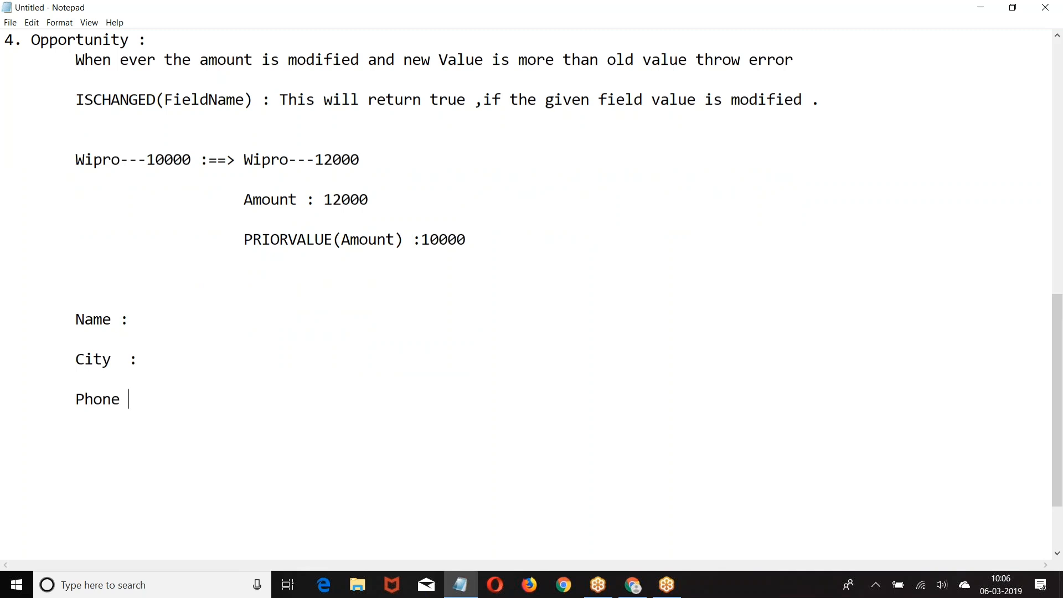
type(":")
Fill the Name line with a sample name followed by 'null--null'.
left_click(197, 313)
type("Satish")
key("Tab")
key("Tab")
key("Tab")
key("Tab")
type("Satish---")
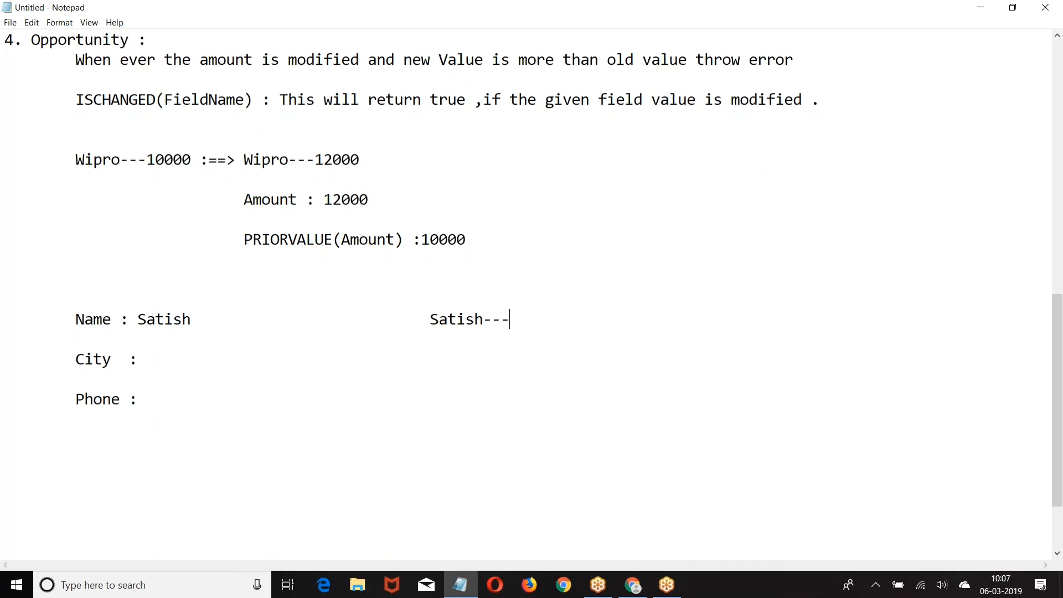
key("Tab")
type("nukl")
key("BackSpace")
key("BackSpace")
type("ll--null")
Add 'PHONE : cannot be blank' beside the Phone line.
left_click(225, 399)
key("Tab")
key("Tab")
key("Tab")
key("Tab")
type("PHONE : ")
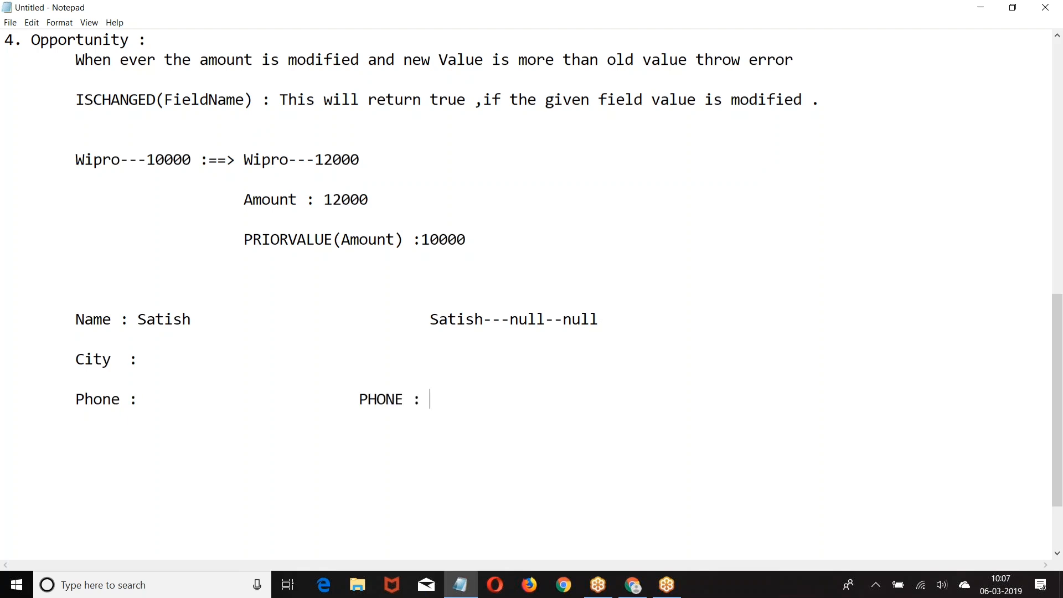
type("B")
key("BackSpace")
type("cannot be blank")
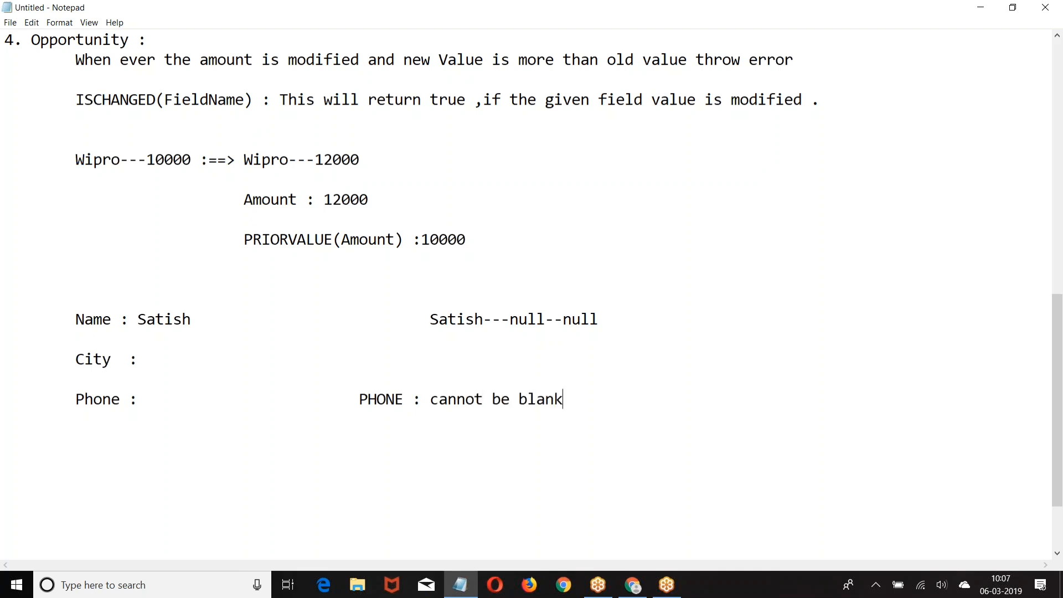
Append ': Edit' after null--null and select the Name, City and Phone lines.
scroll(229, 398, "down", 1)
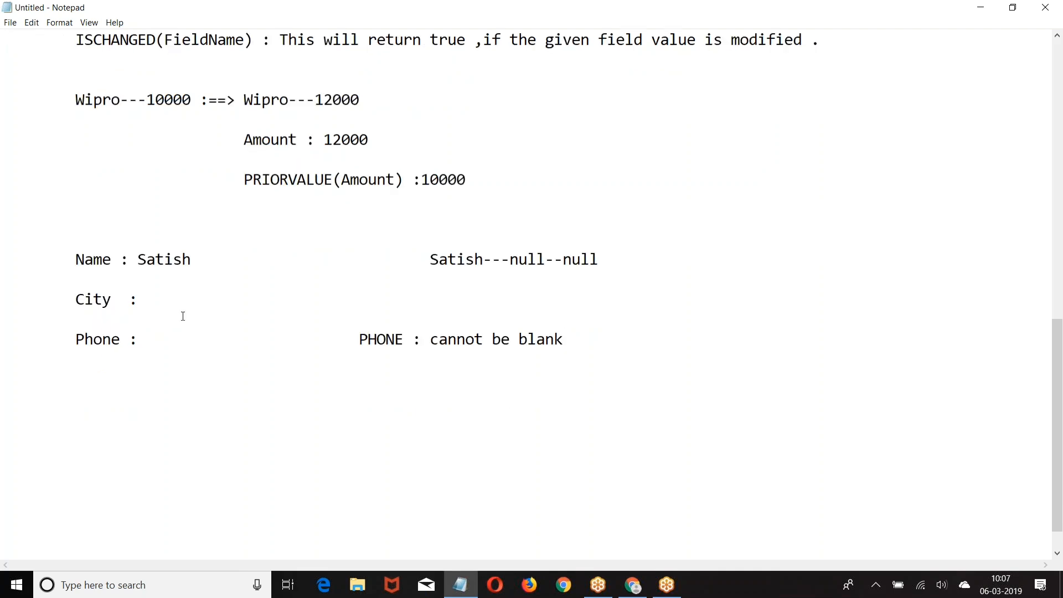
left_click(602, 263)
type(": Edit")
left_click_drag(65, 259, 634, 335)
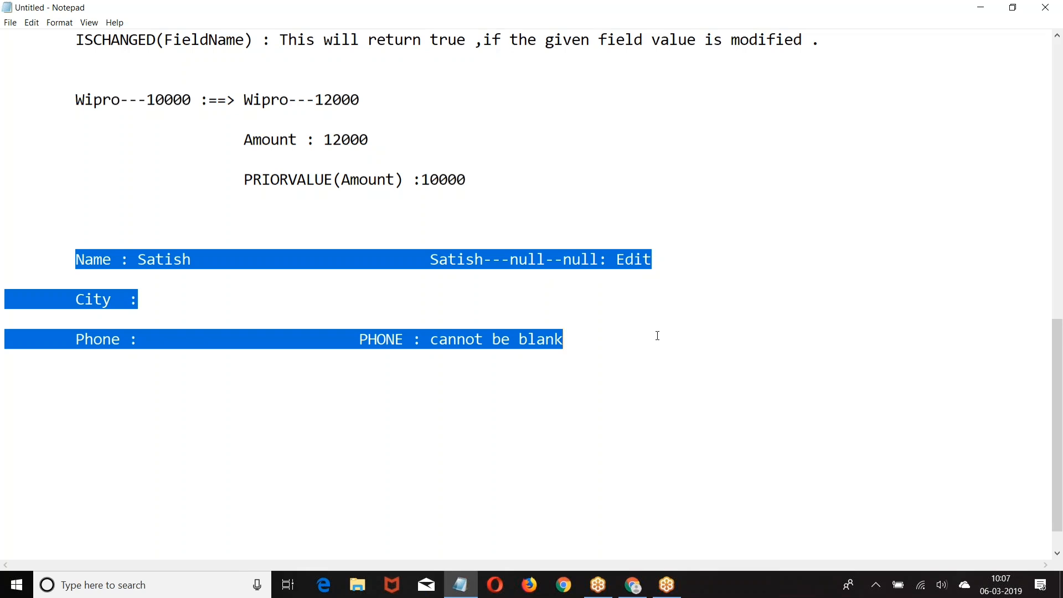
Delete the selected Name, City and Phone example lines.
key("BackSpace")
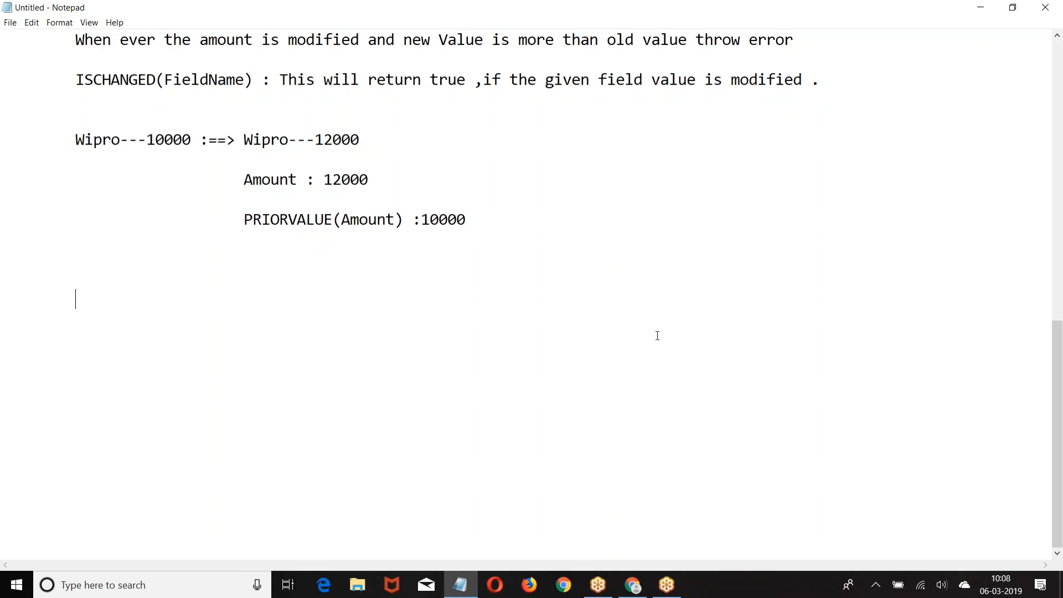
scroll(330, 344, "up", 2)
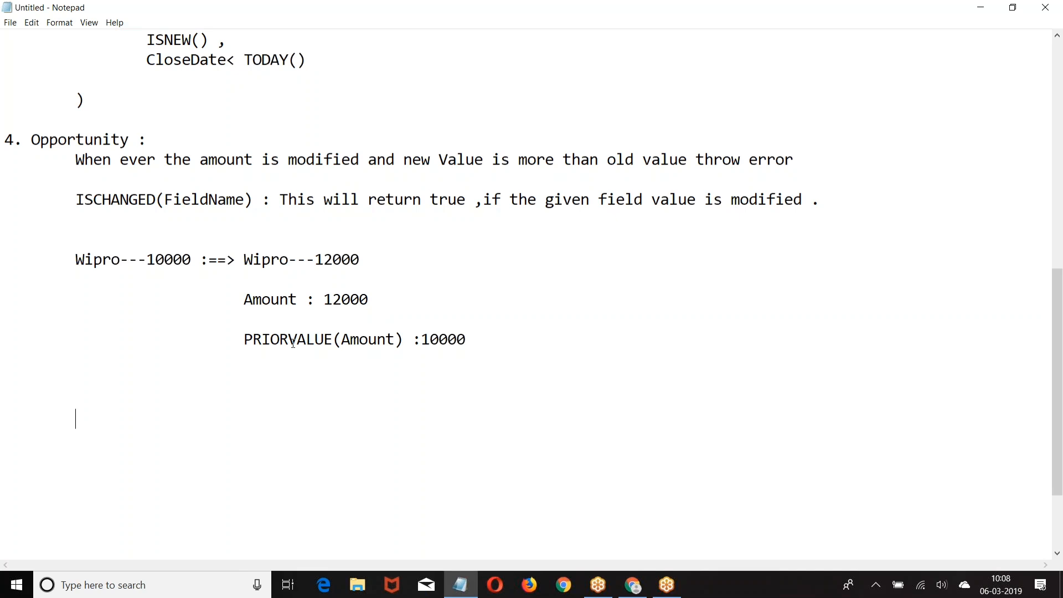
scroll(293, 343, "down", 2)
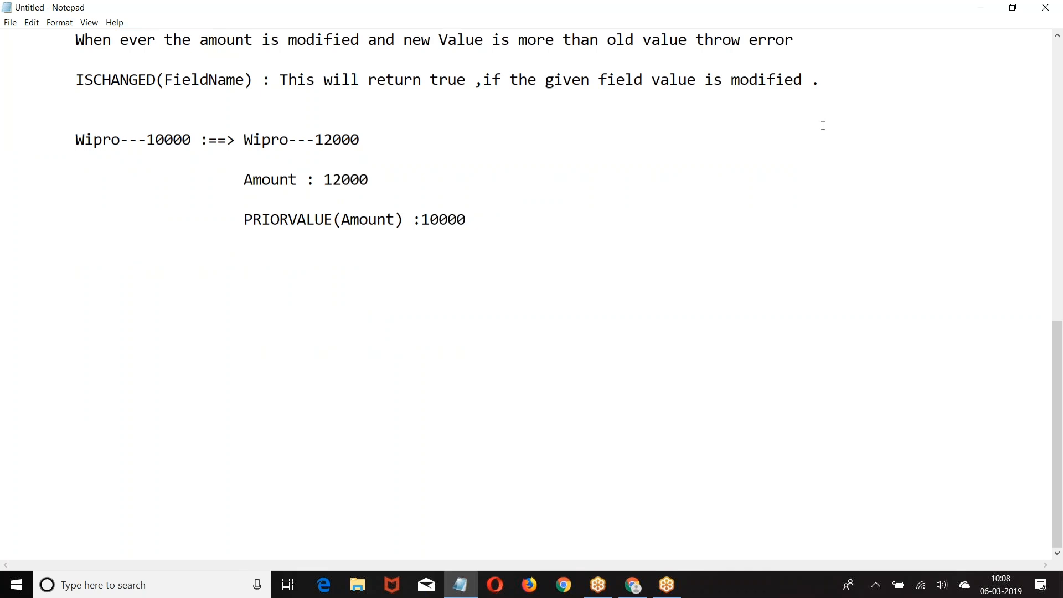
Launch Paint from the Windows search.
key("alt+Tab")
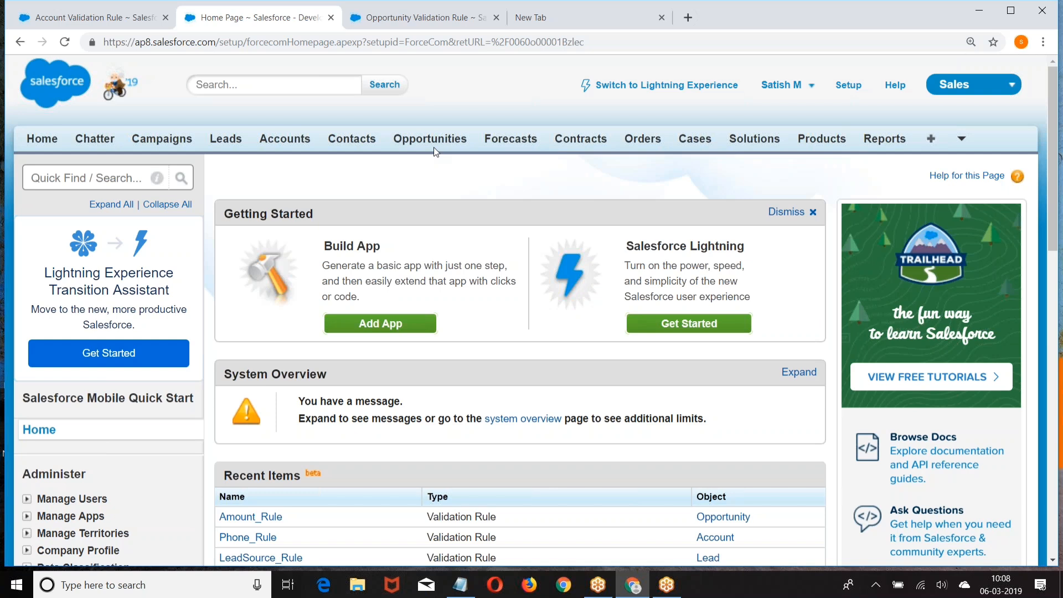
left_click(139, 585)
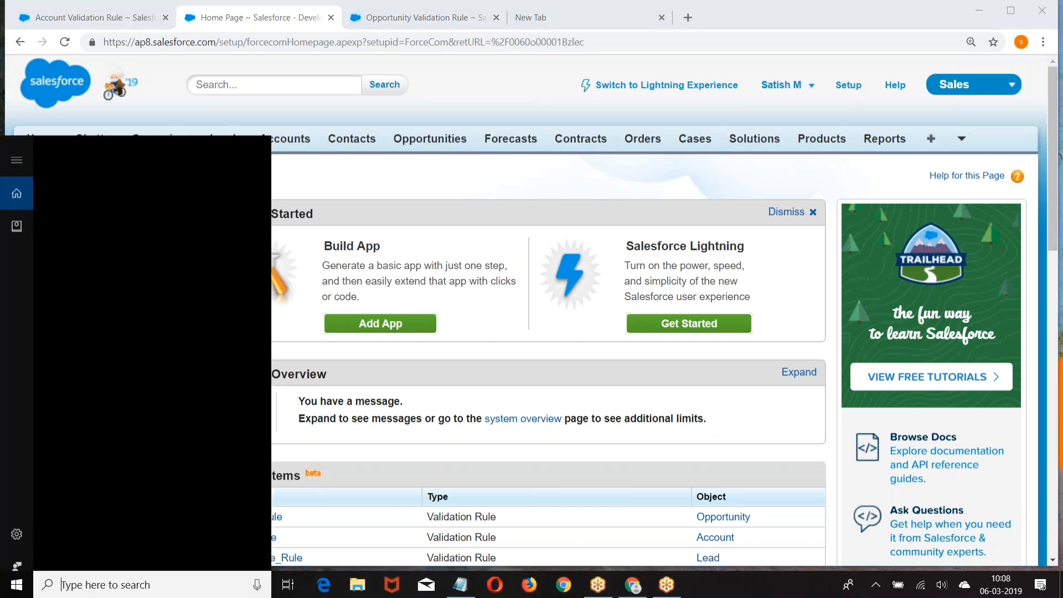
type("Paint")
key("Return")
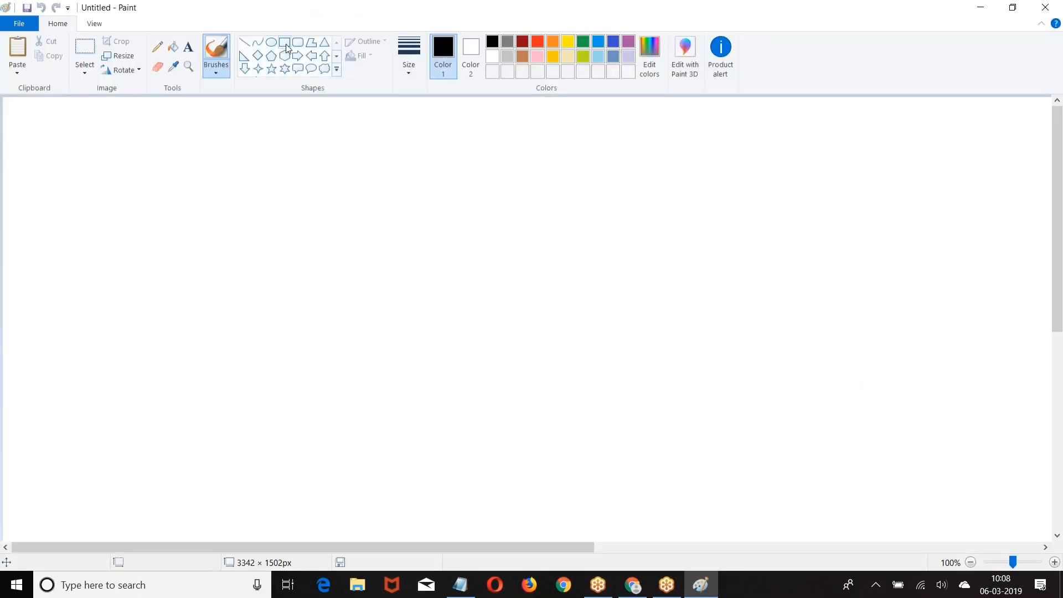
Type 'City==Hyd' in a Paint text box with an indented second line beginning 'Ac'.
left_click(188, 47)
left_click(82, 131)
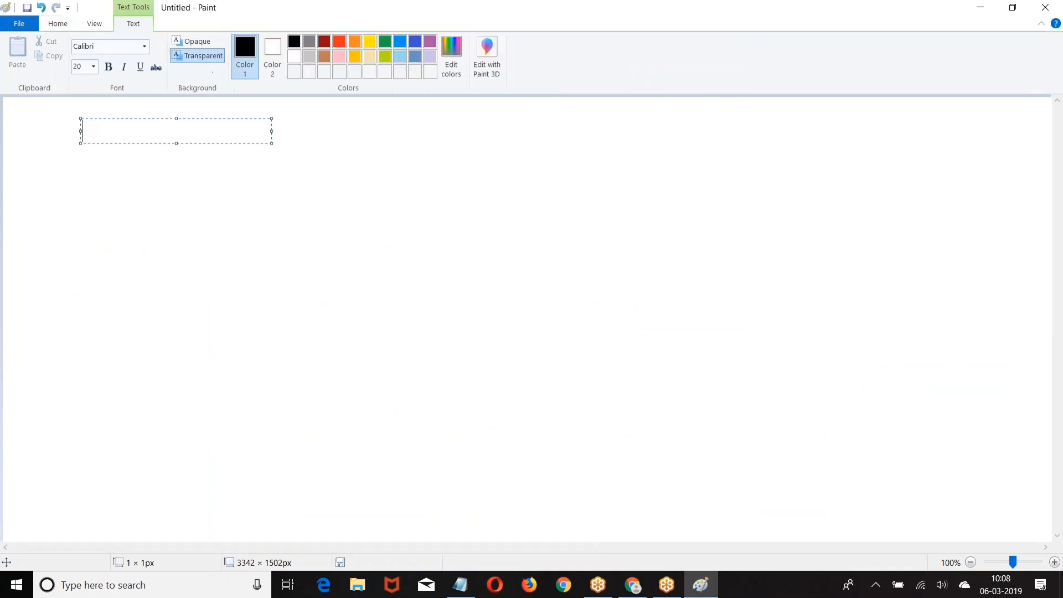
type("City==Hyd")
key("Return")
key("Return")
type("C")
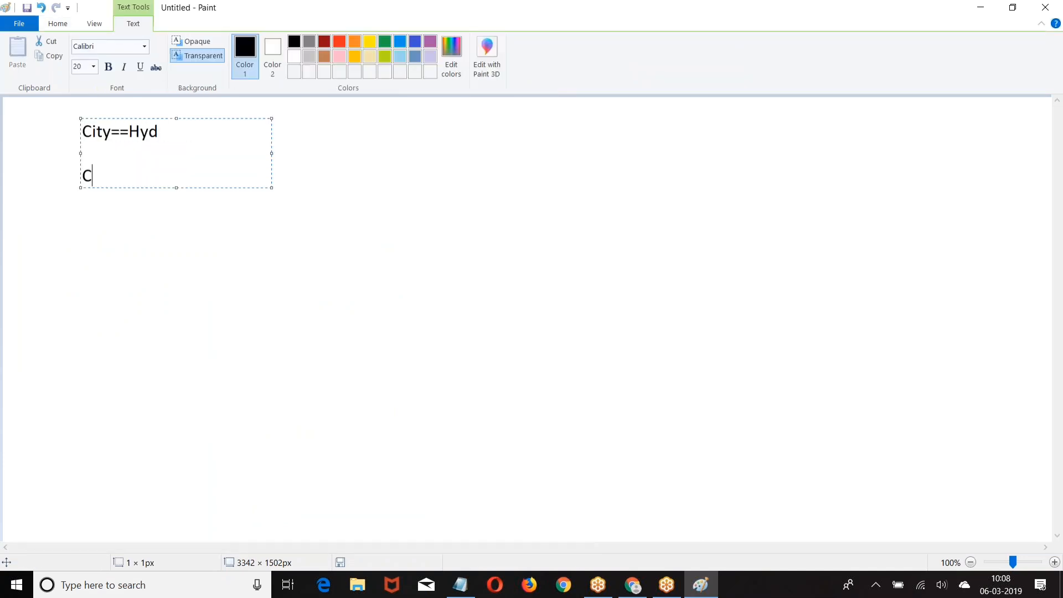
type("it")
key("BackSpace")
key("BackSpace")
key("BackSpace")
key("BackSpace")
key("BackSpace")
key("Return")
key("Tab")
type("Axctio")
key("BackSpace")
key("BackSpace")
key("BackSpace")
key("BackSpace")
key("BackSpace")
type("ctin")
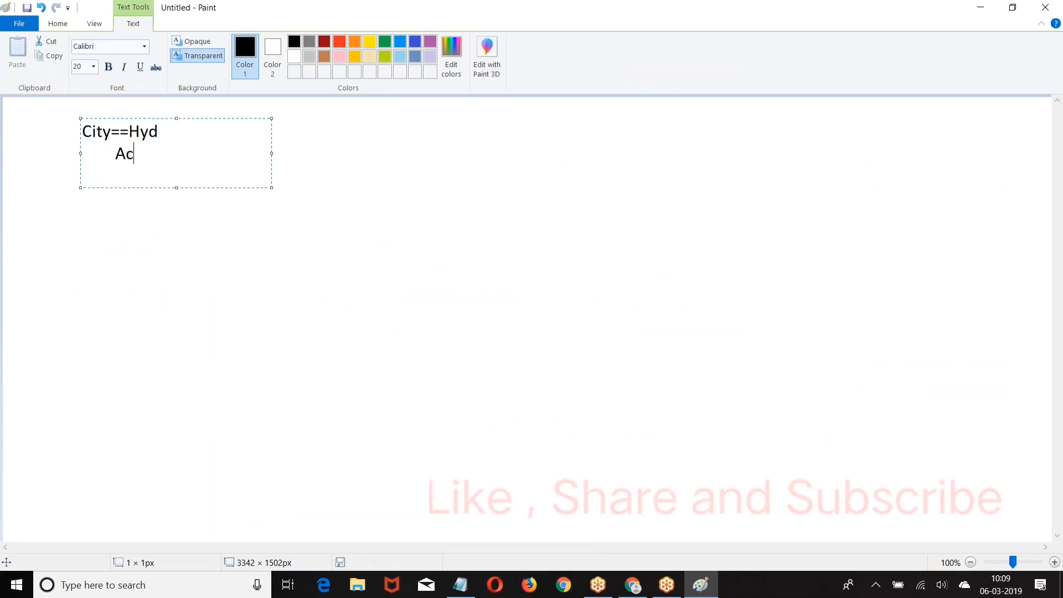
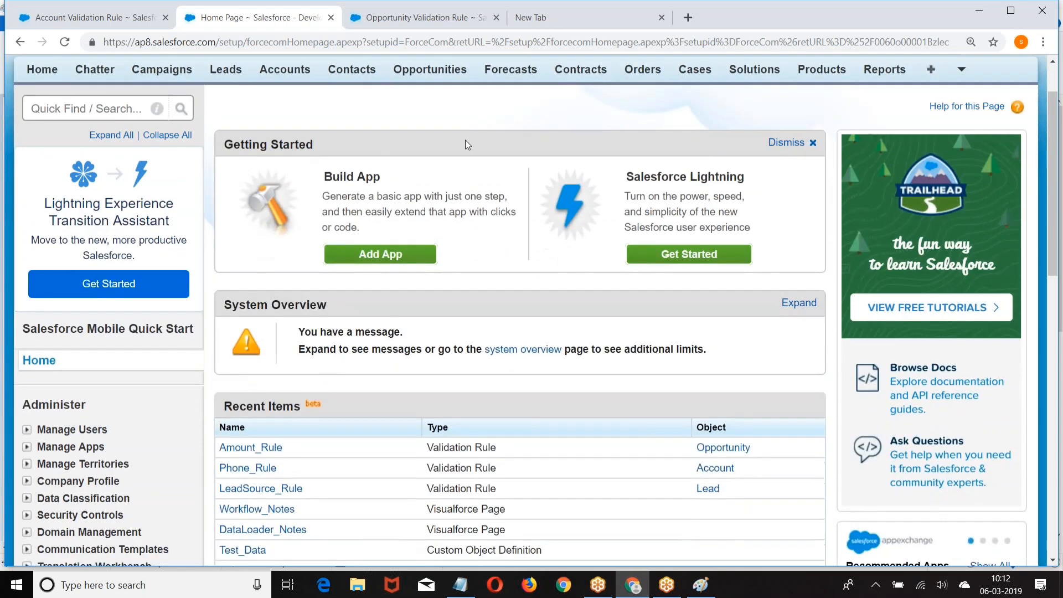
Scroll back to the top of the Salesforce Setup home page in the browser.
scroll(467, 145, "up", 2)
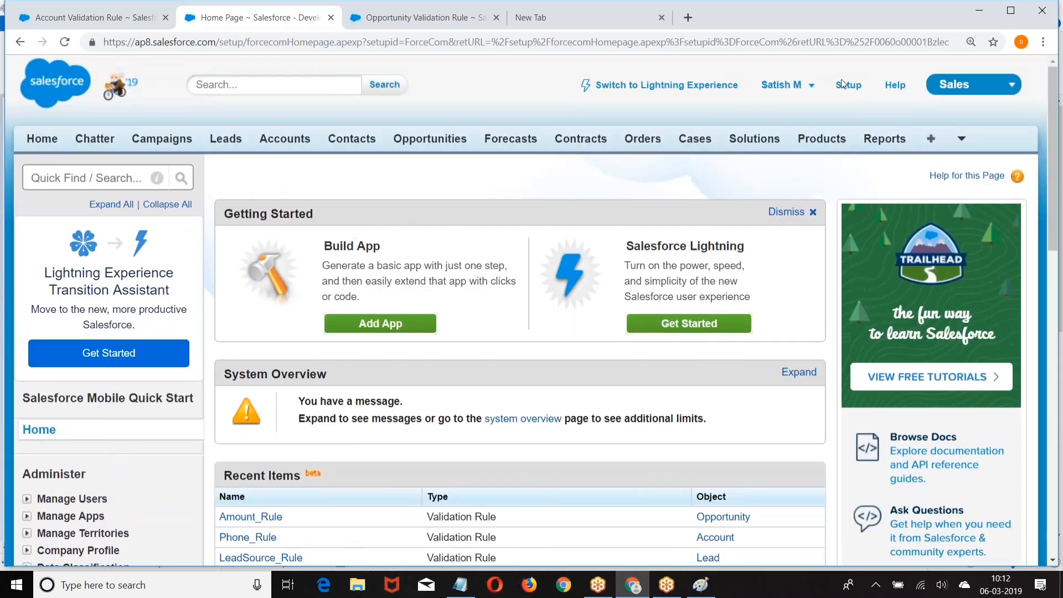
Go through Setup > Build > Create > Workflow & Approvals to Process Builder's My Processes page.
left_click(850, 87)
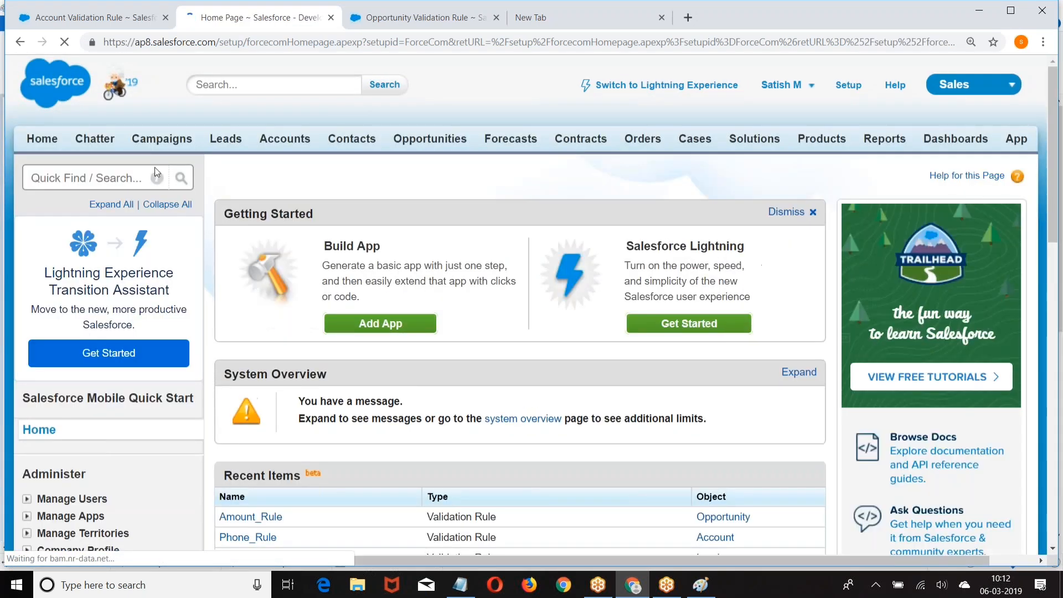
scroll(154, 167, "down", 3)
scroll(145, 194, "down", 4)
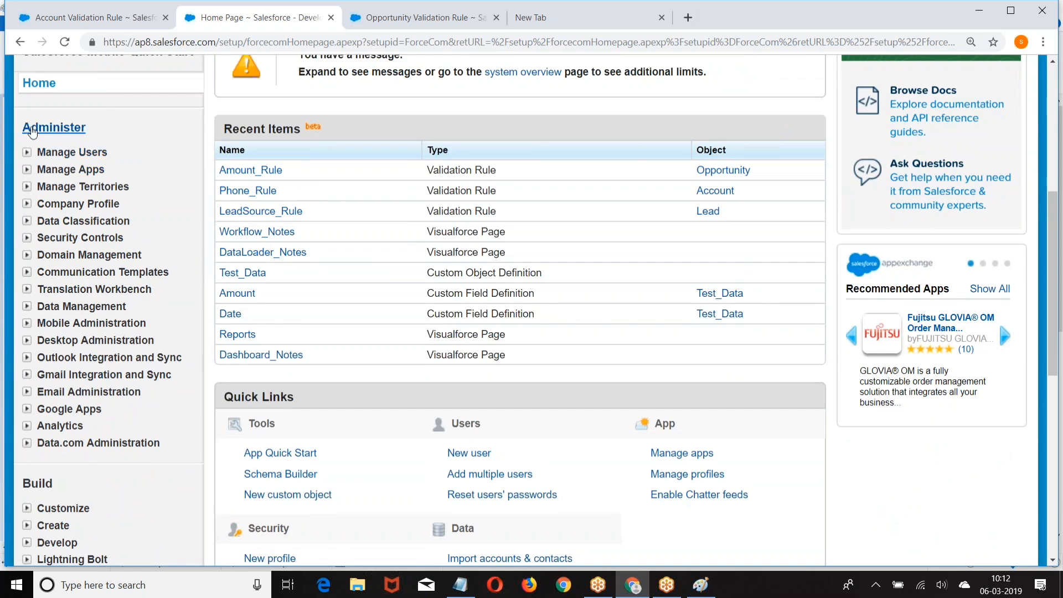
scroll(61, 144, "down", 4)
scroll(39, 143, "down", 3)
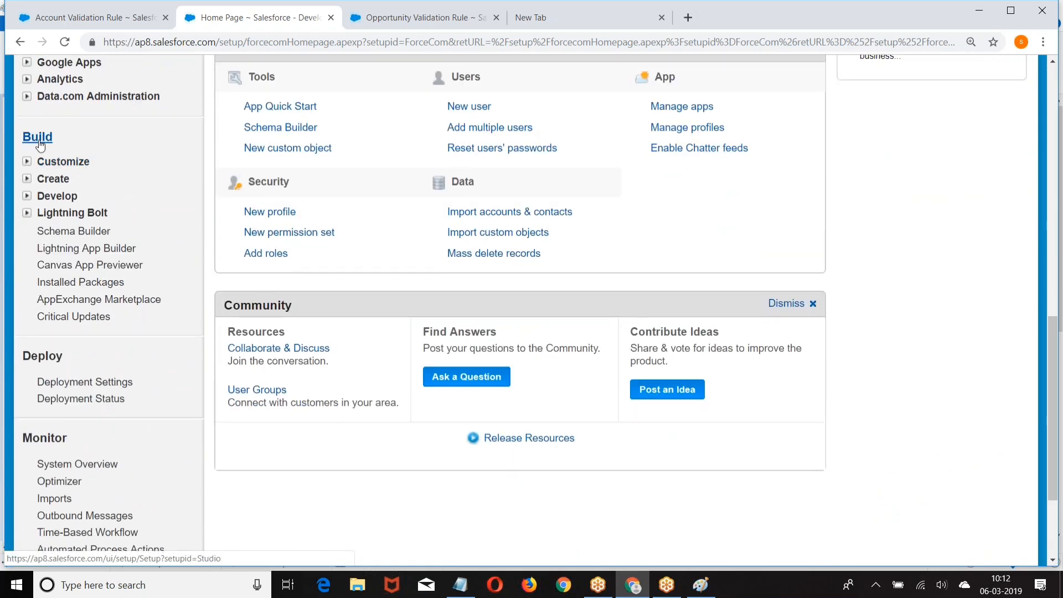
left_click(26, 179)
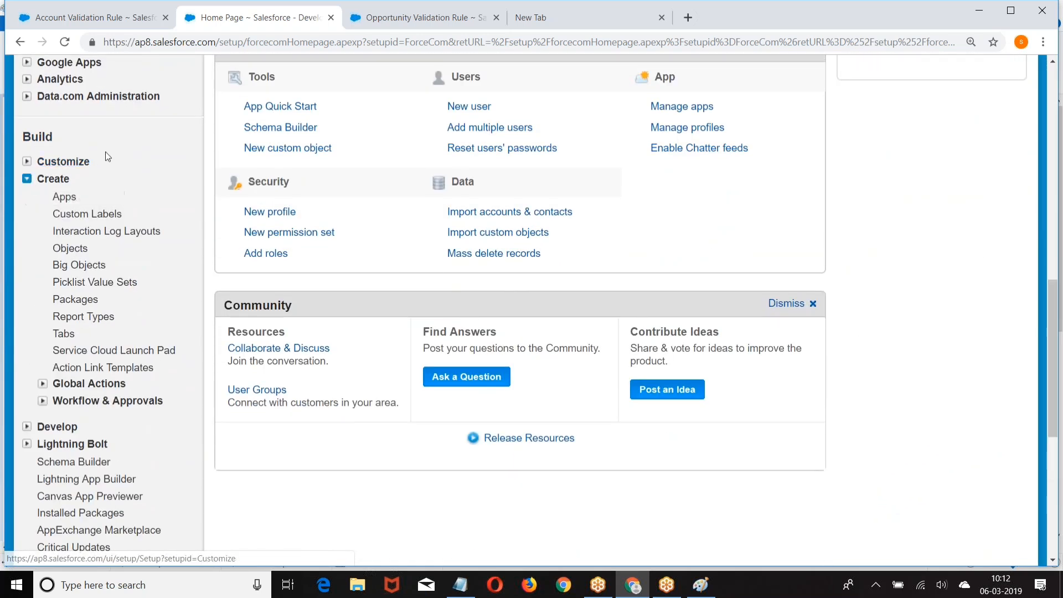
scroll(108, 161, "down", 3)
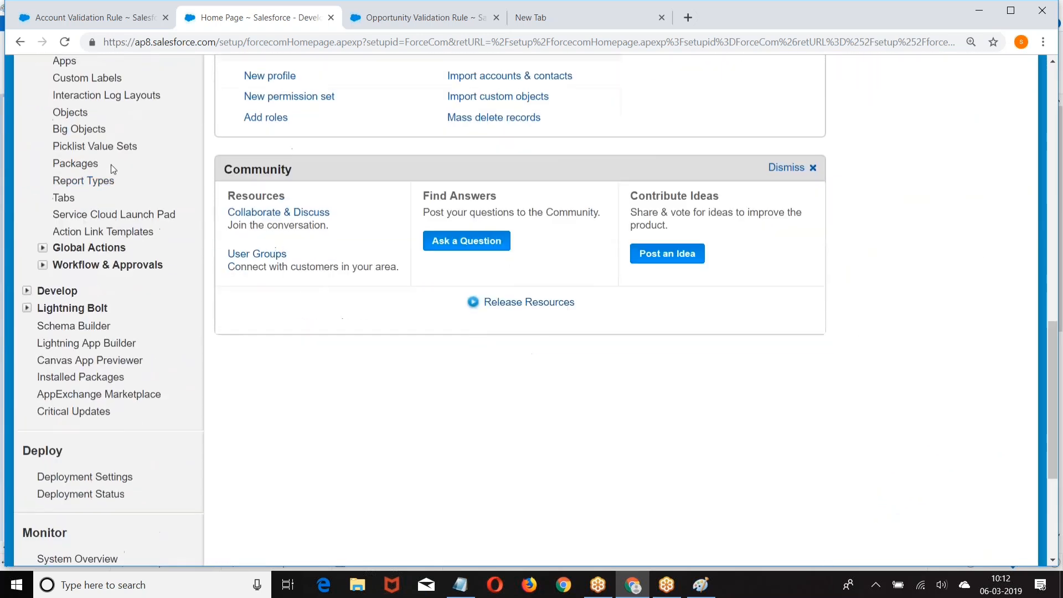
left_click(43, 262)
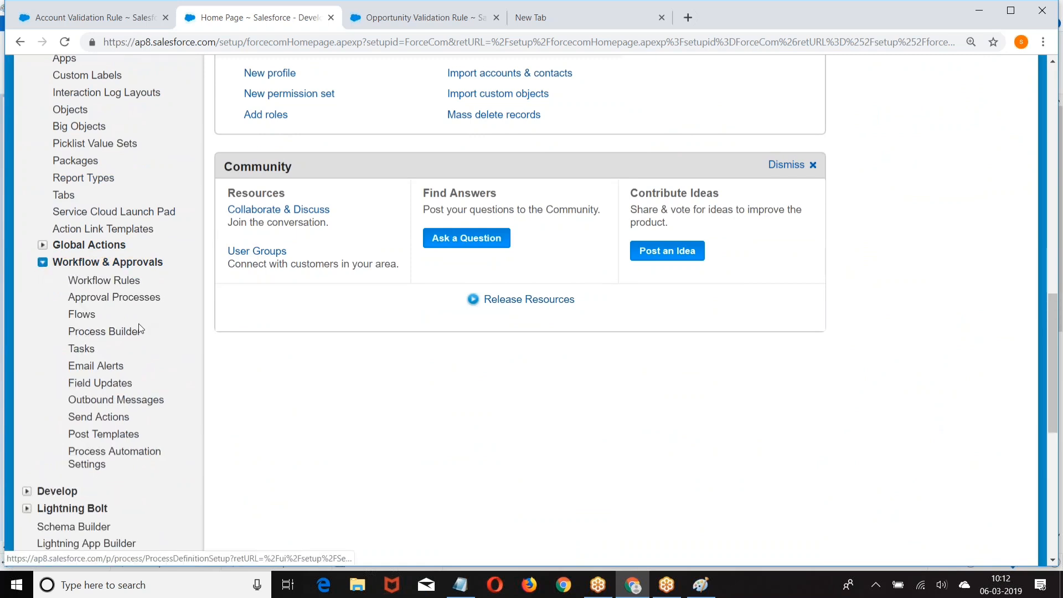
left_click(104, 331)
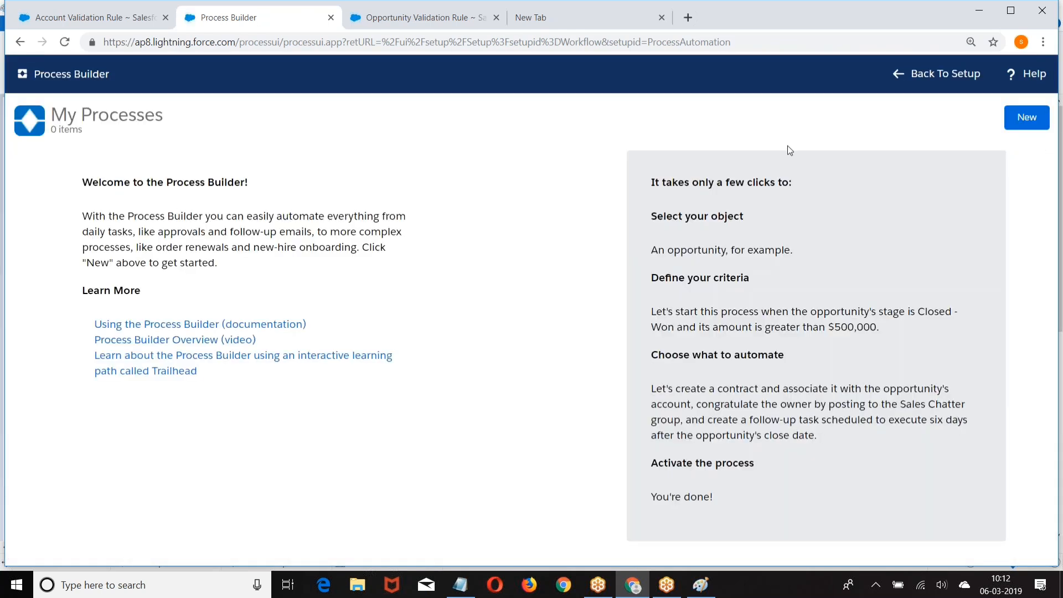
Create and save a new process named 'First Process' that starts when a record changes.
left_click(1025, 118)
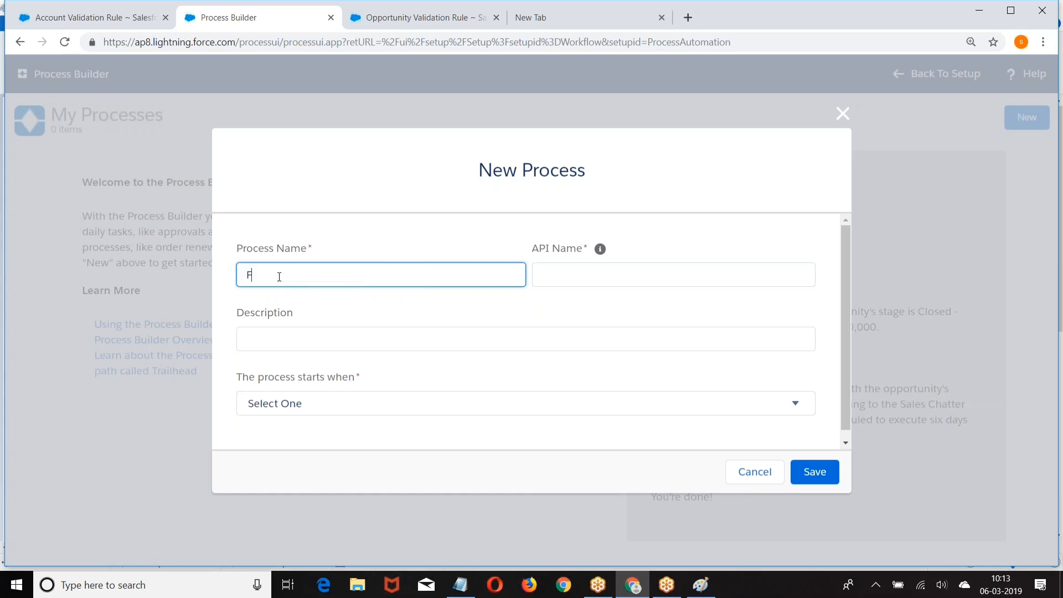
type("irst Process")
left_click(566, 280)
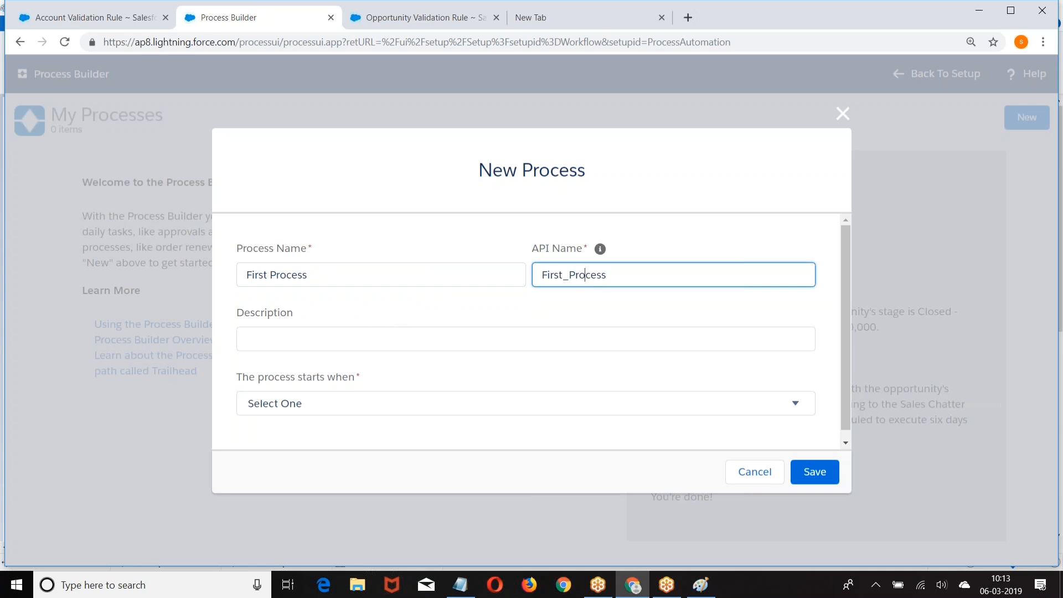
left_click(346, 403)
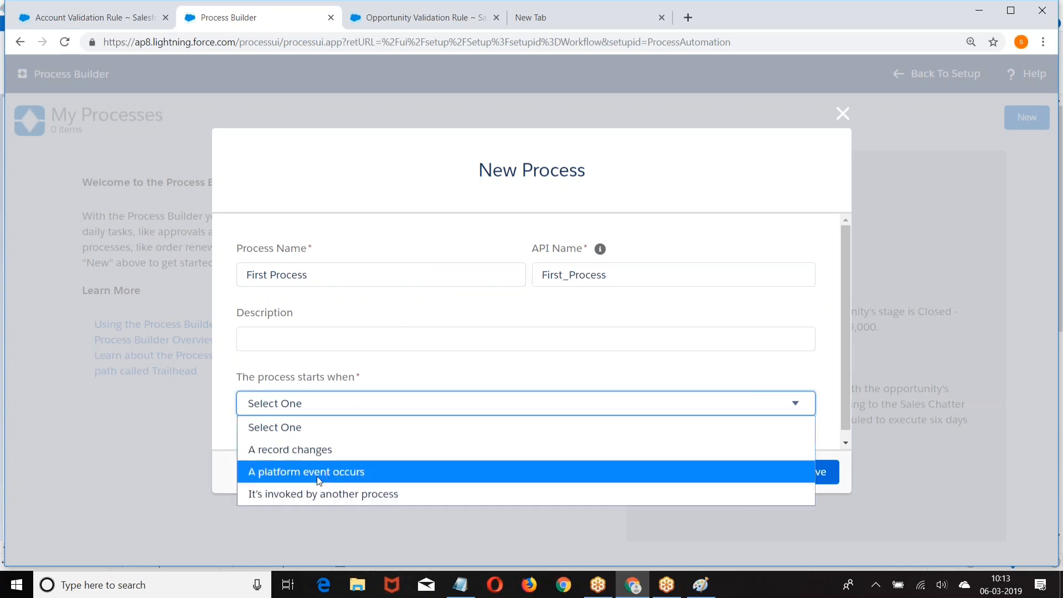
left_click(322, 451)
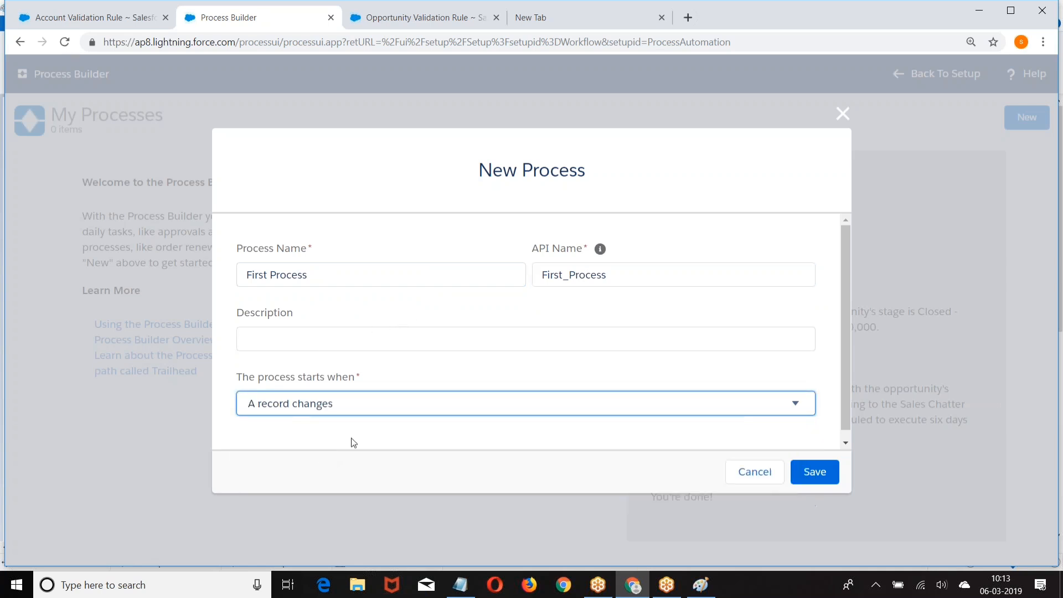
left_click(812, 472)
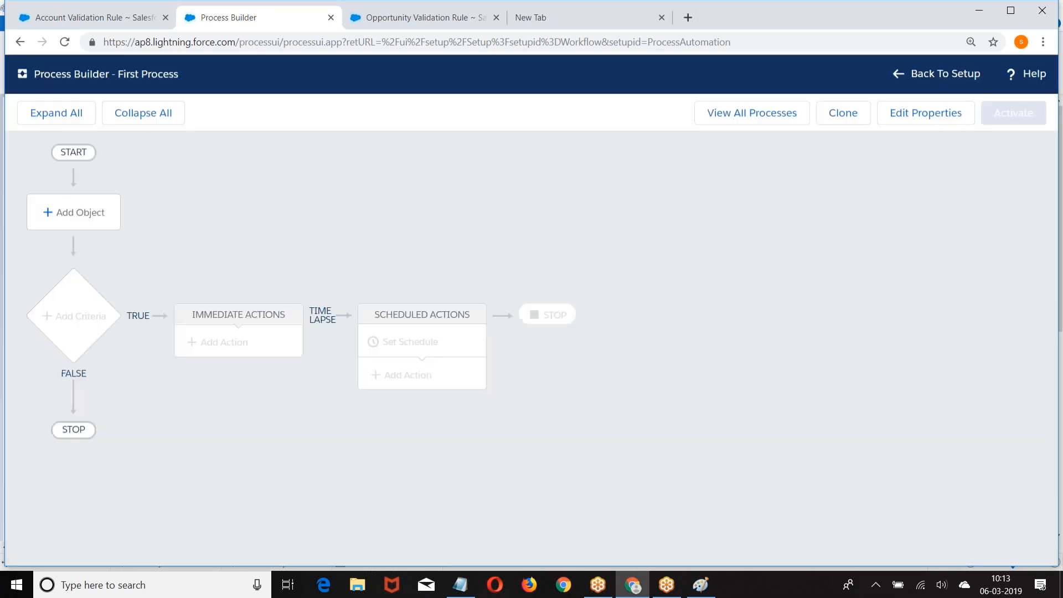
Set Lead as the object First Process runs on.
left_click(72, 217)
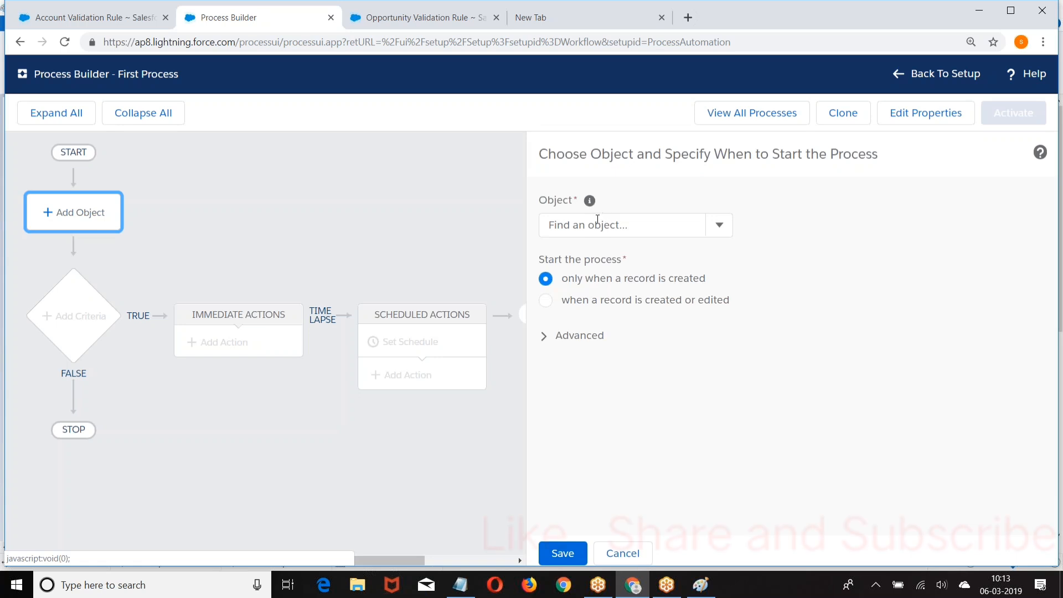
left_click(598, 219)
type("Lead")
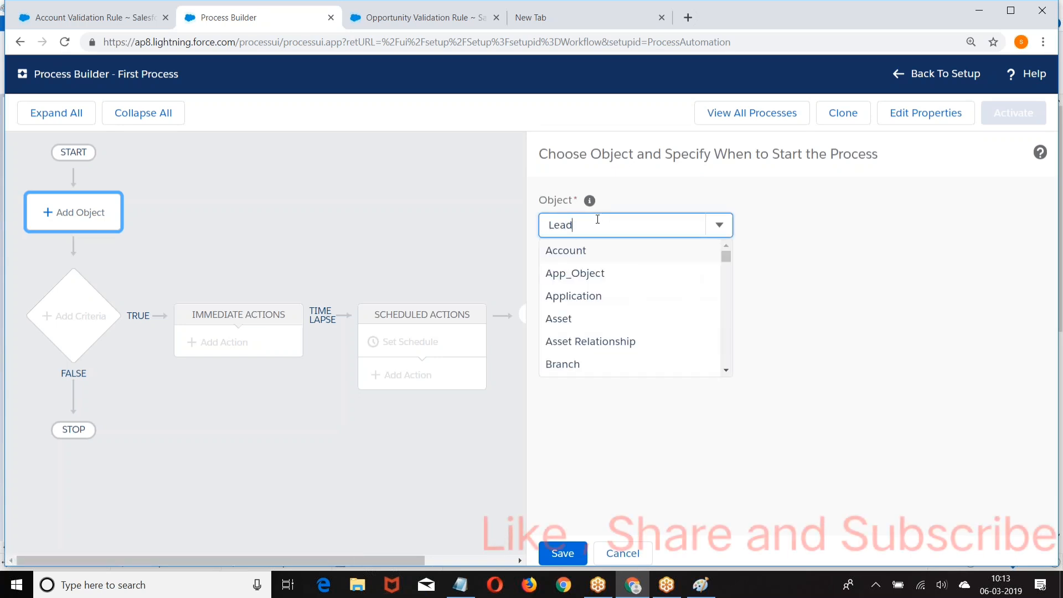
left_click(566, 247)
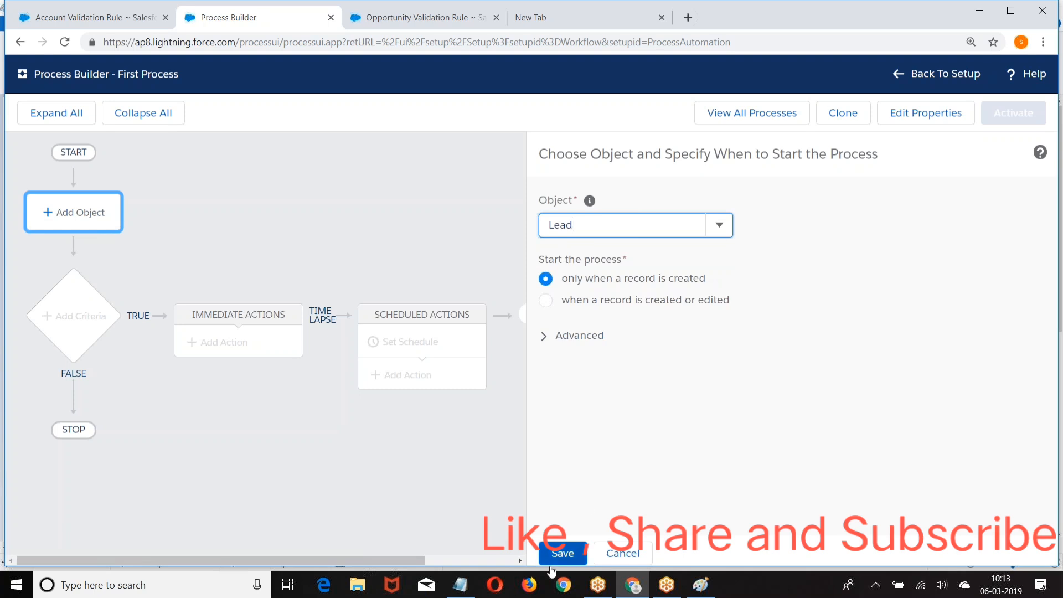
left_click(561, 554)
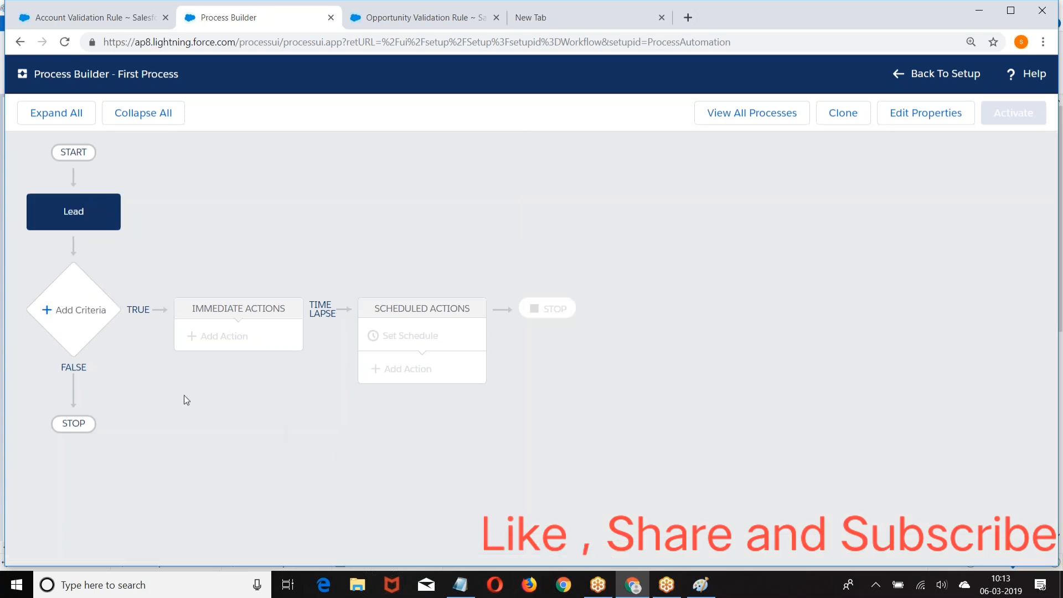
Add and save a WebSource criteria where Lead Source equals Web.
left_click(72, 323)
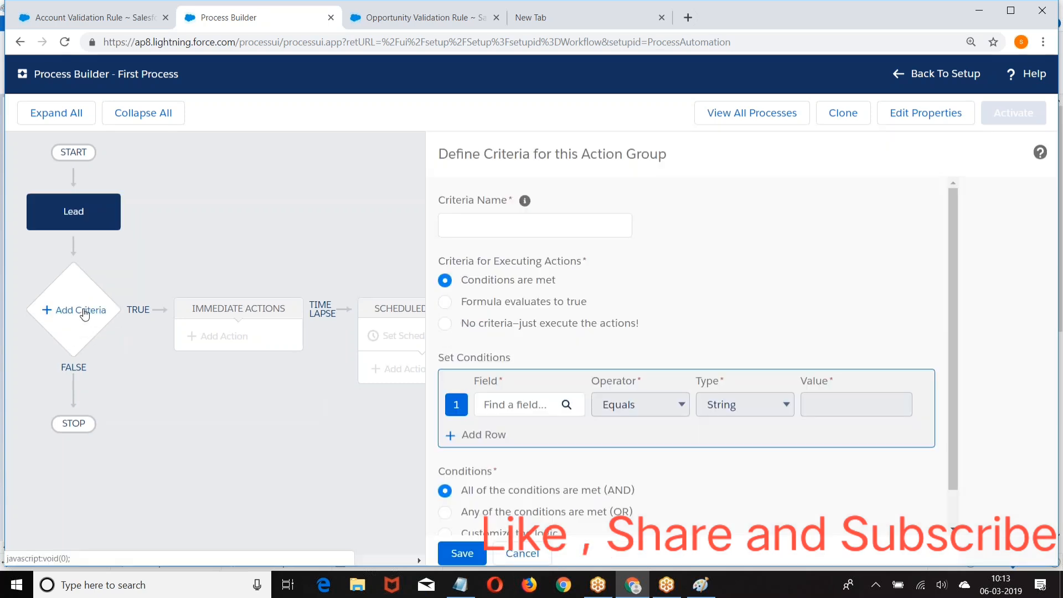
left_click(489, 228)
type("We")
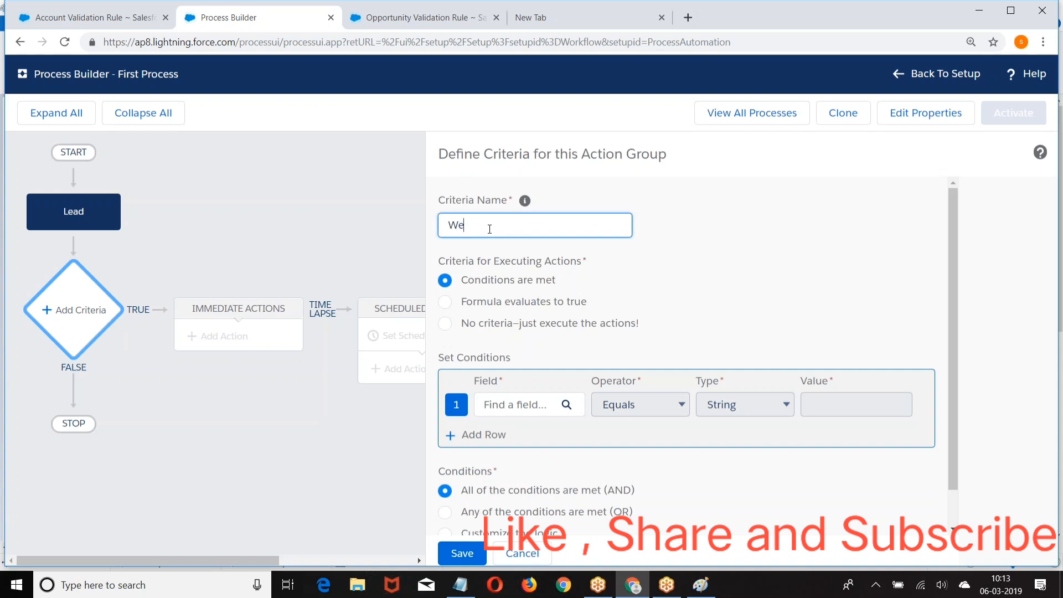
type("bSource")
left_click(687, 247)
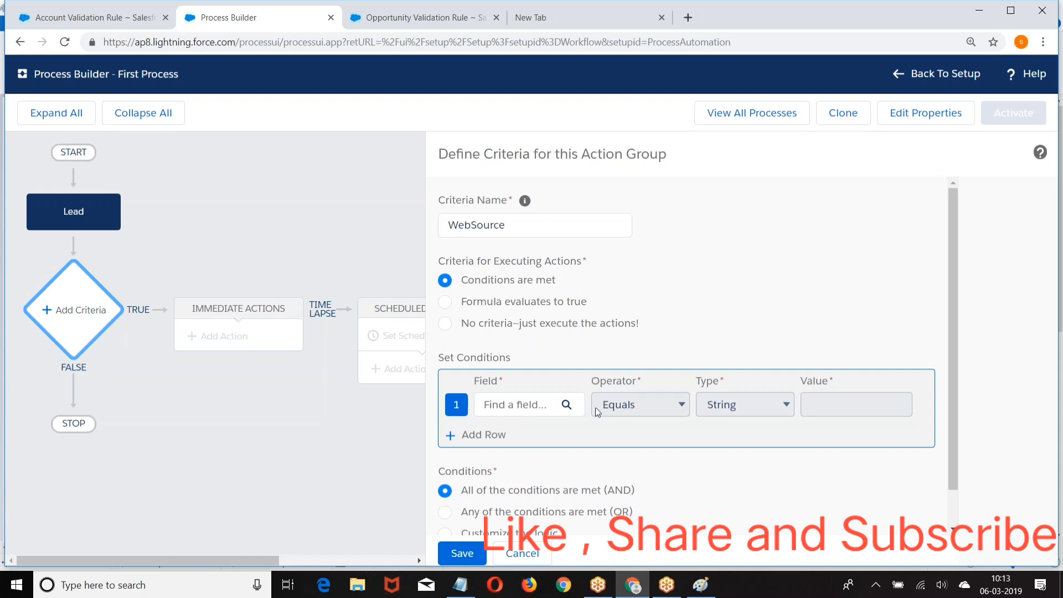
left_click(564, 405)
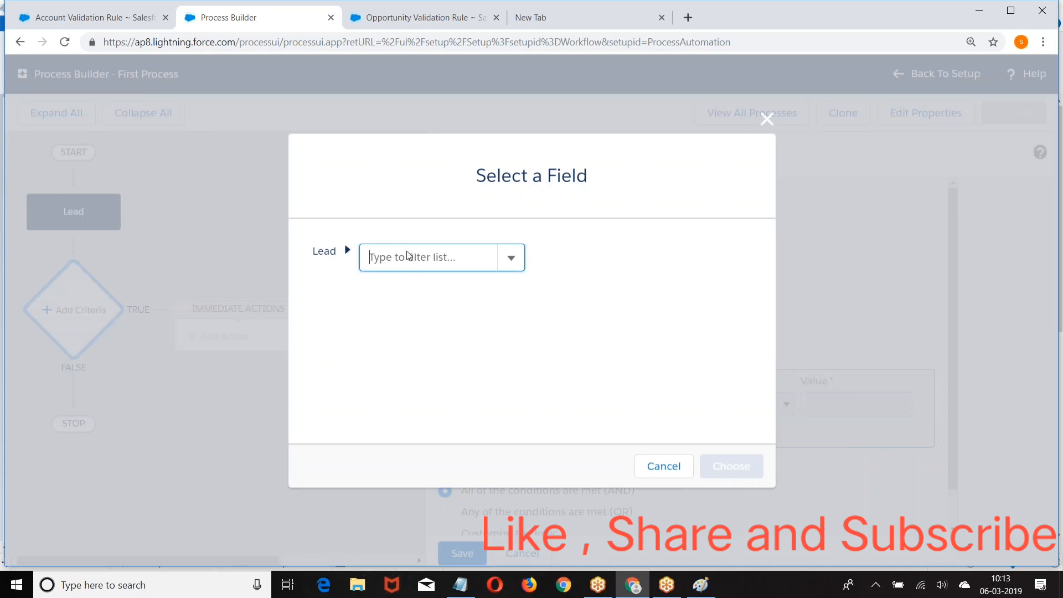
type("Lea")
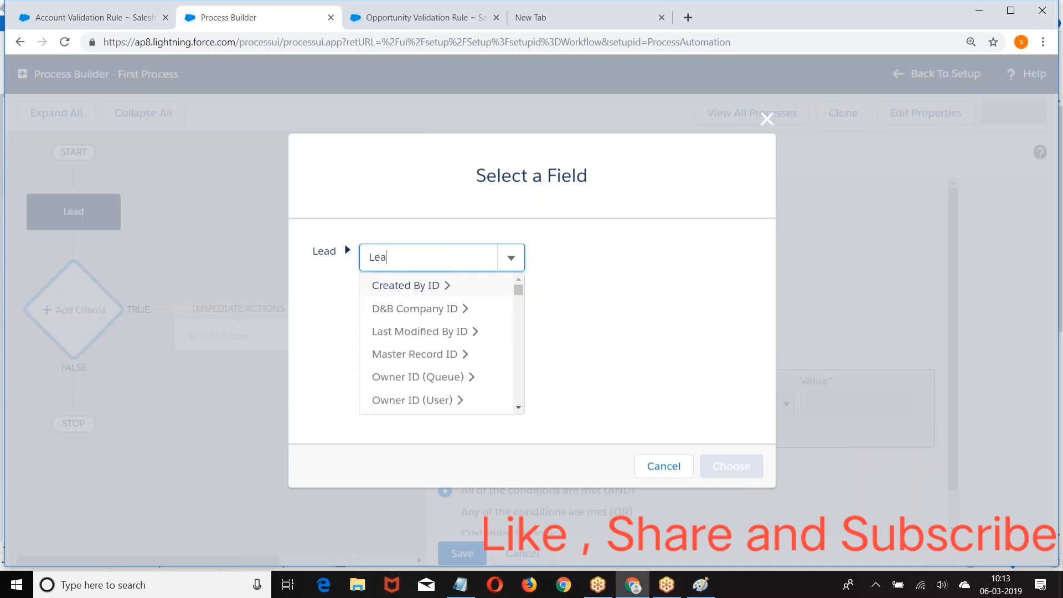
type("dS")
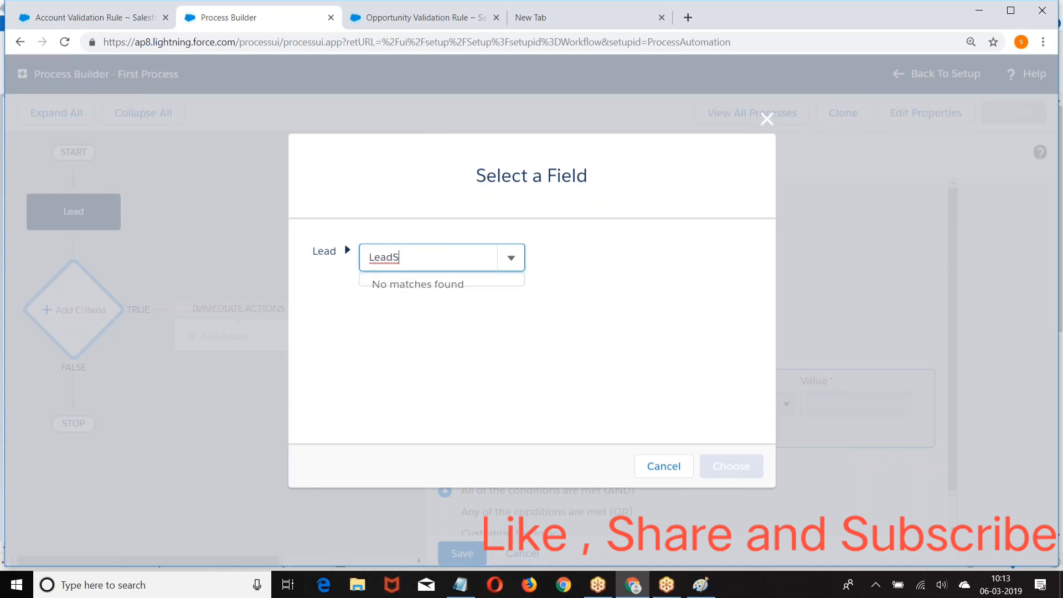
key("BackSpace")
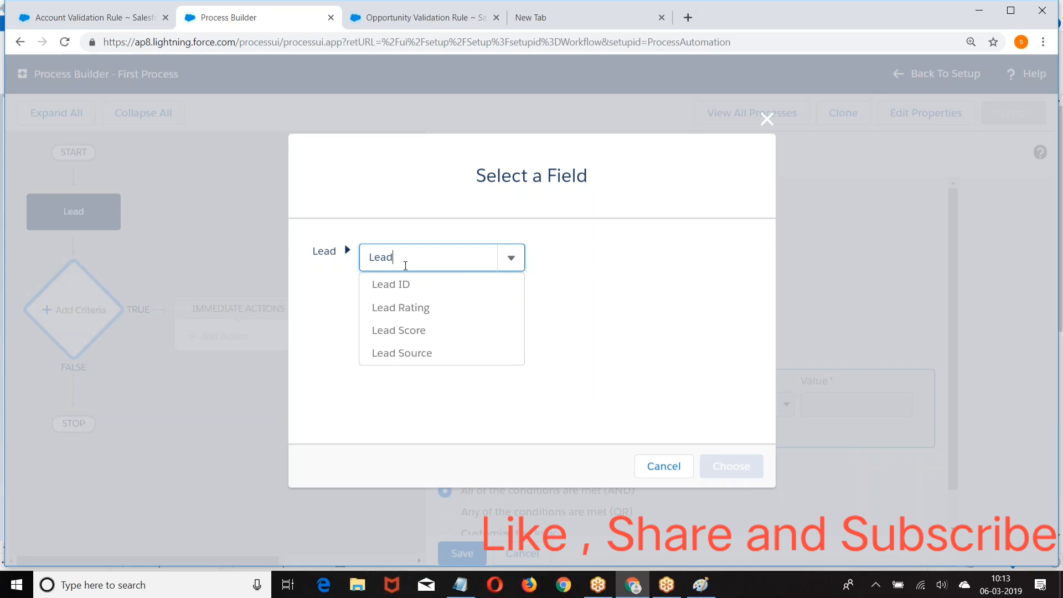
left_click(417, 353)
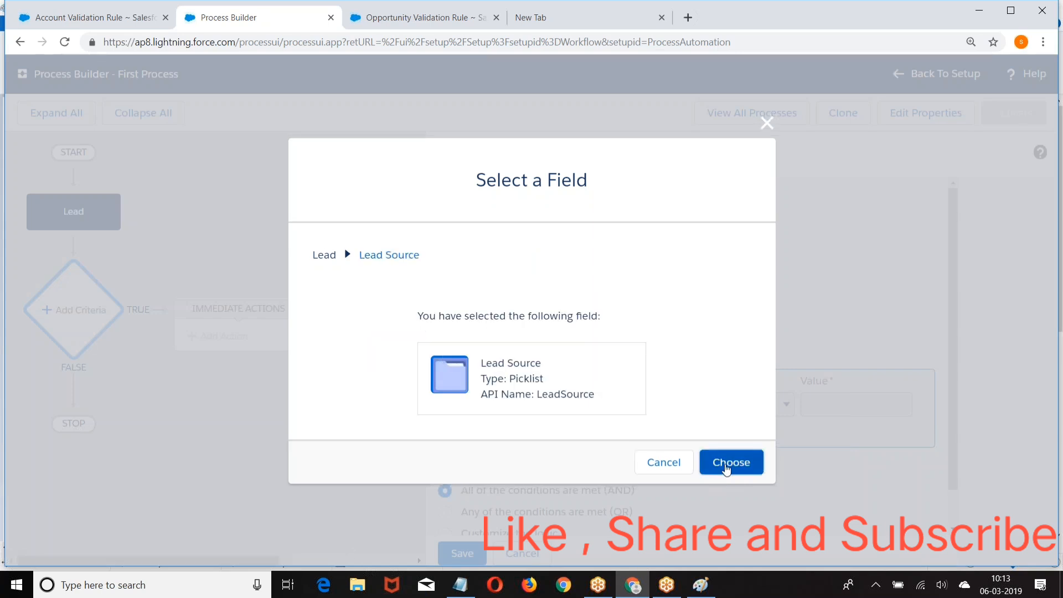
left_click(727, 468)
left_click(850, 409)
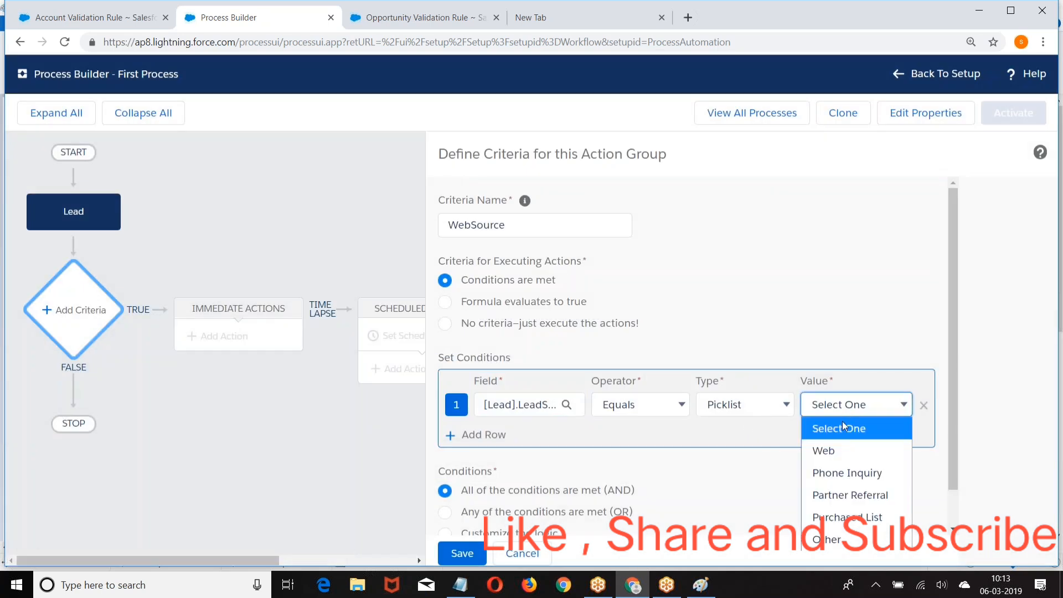
left_click(827, 451)
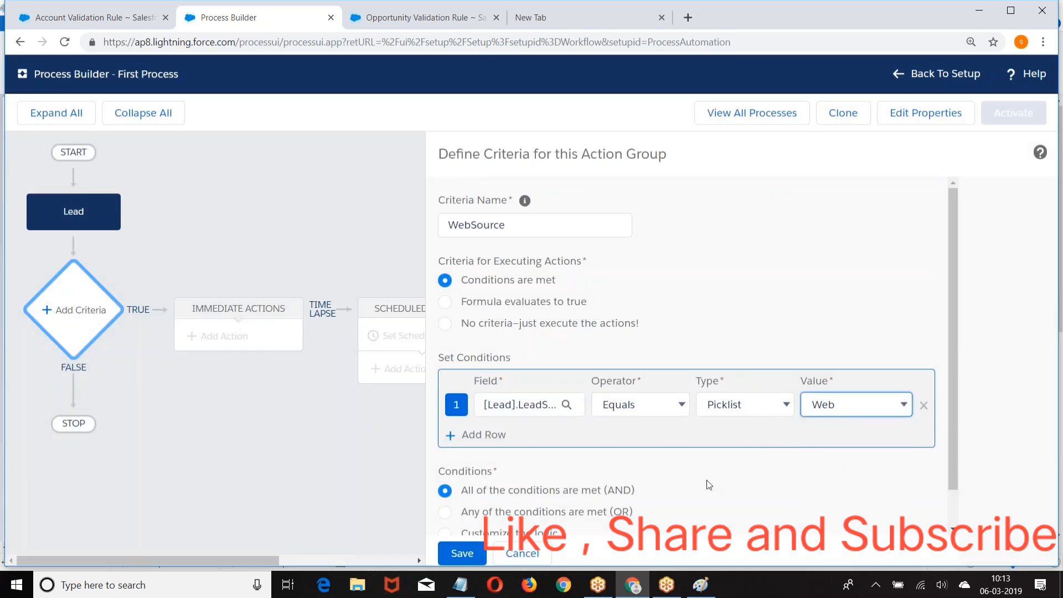
left_click(460, 553)
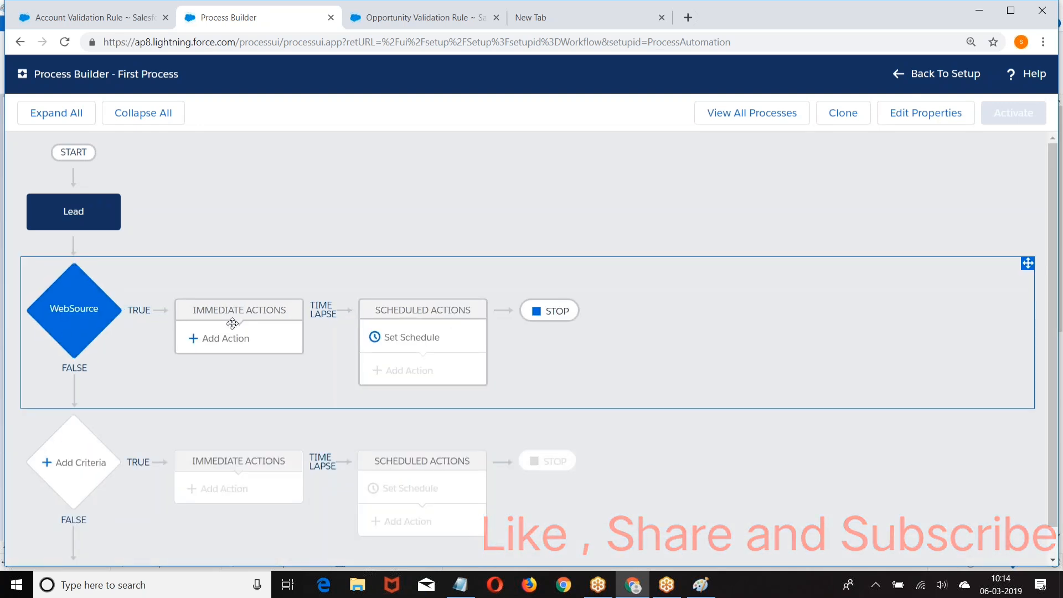
Add a Create a Record action named ContactRecord that creates a Contact.
left_click(209, 342)
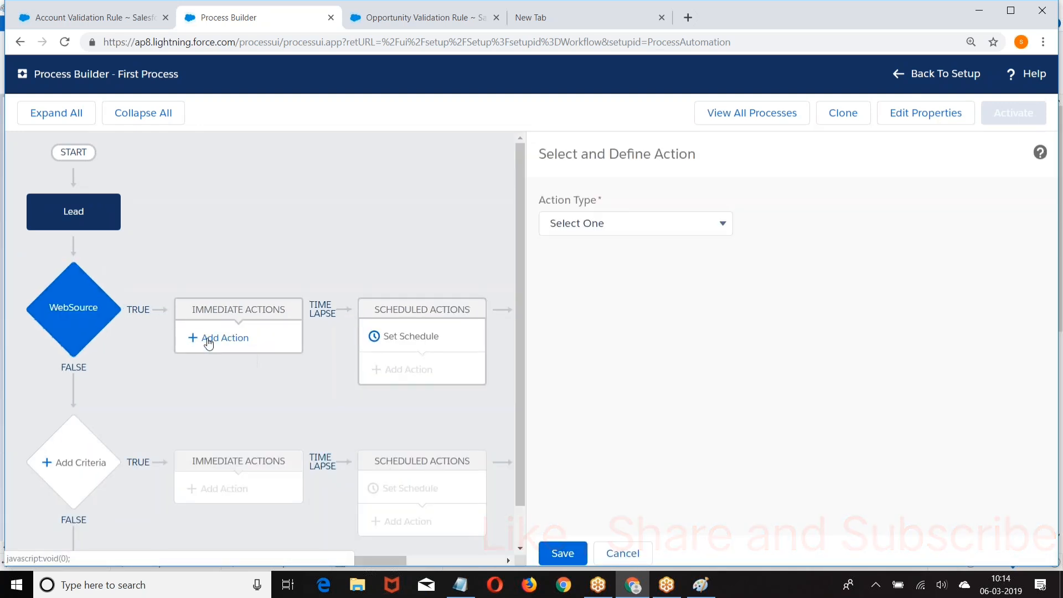
left_click(631, 221)
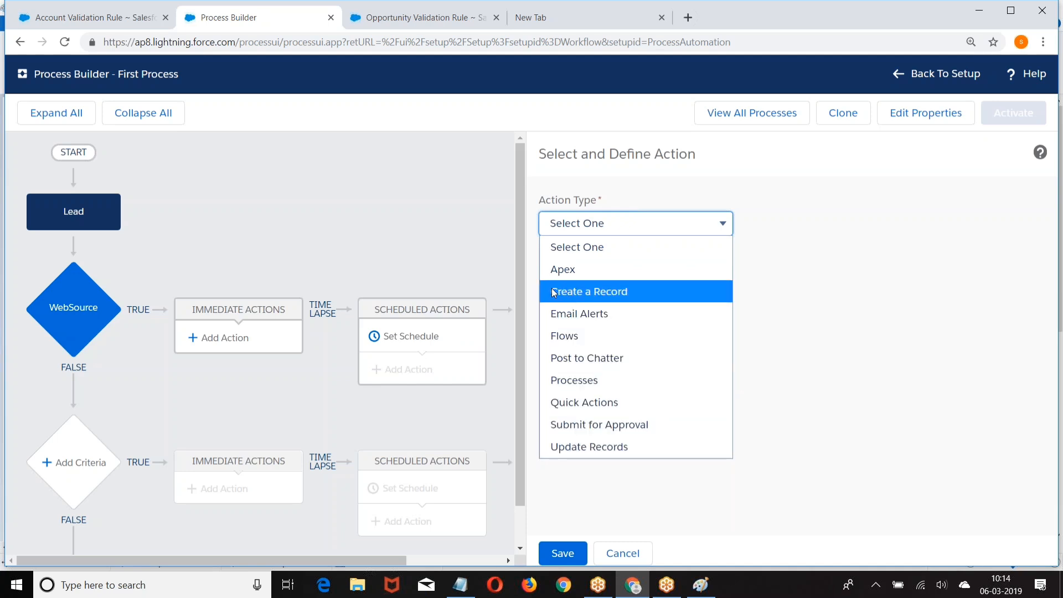
left_click(600, 293)
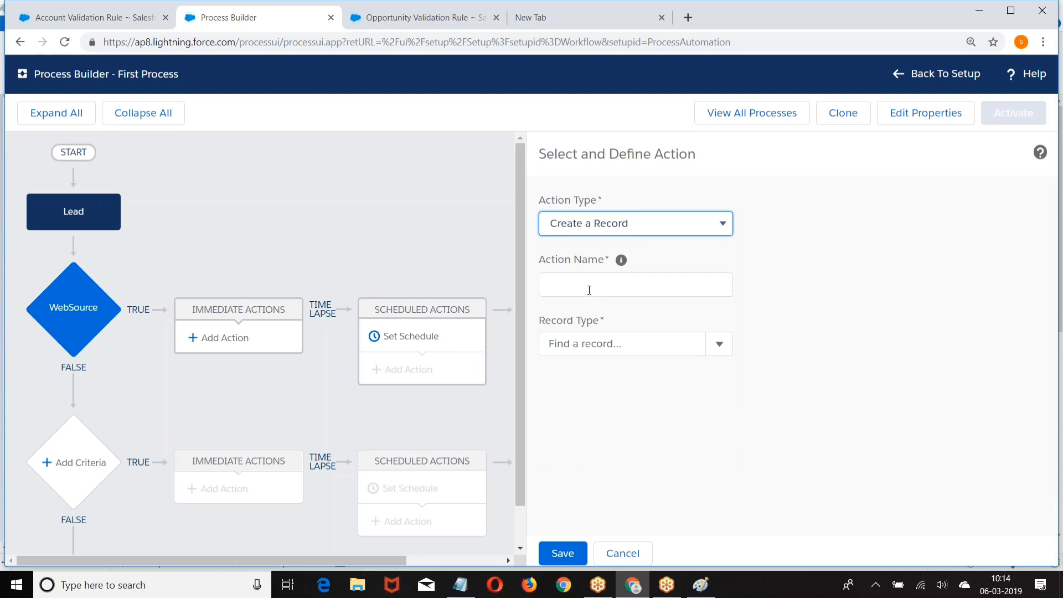
left_click(567, 283)
type("Cont")
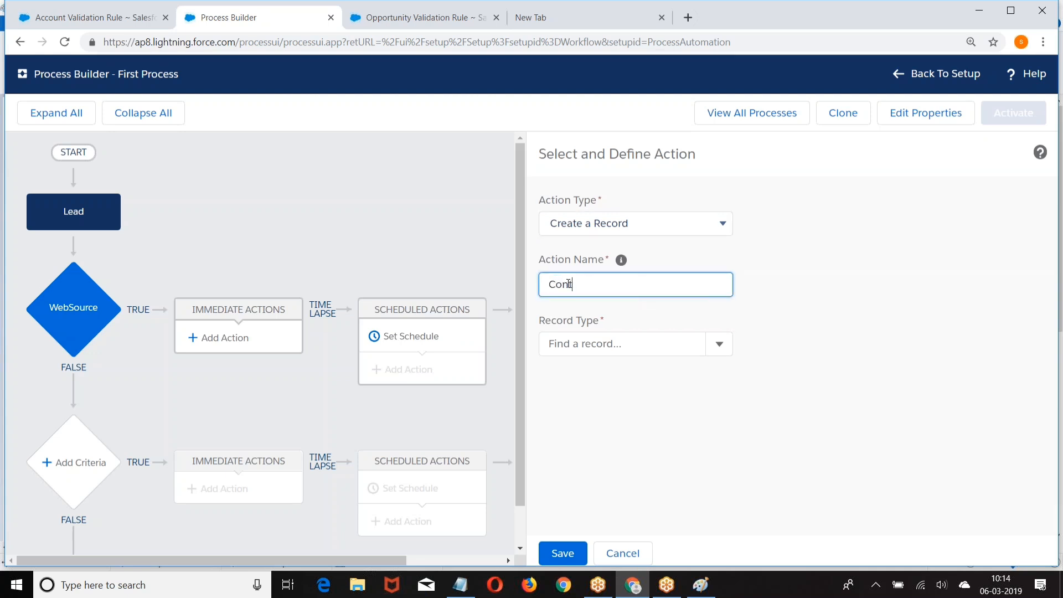
type("actRecord")
left_click(581, 343)
type("Conta")
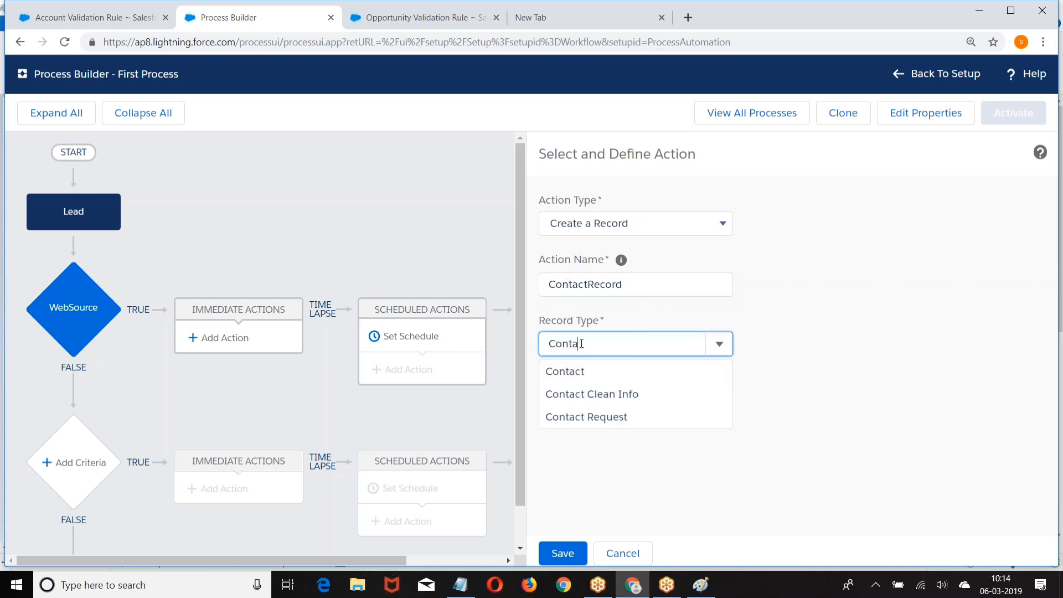
type("ct")
left_click(564, 371)
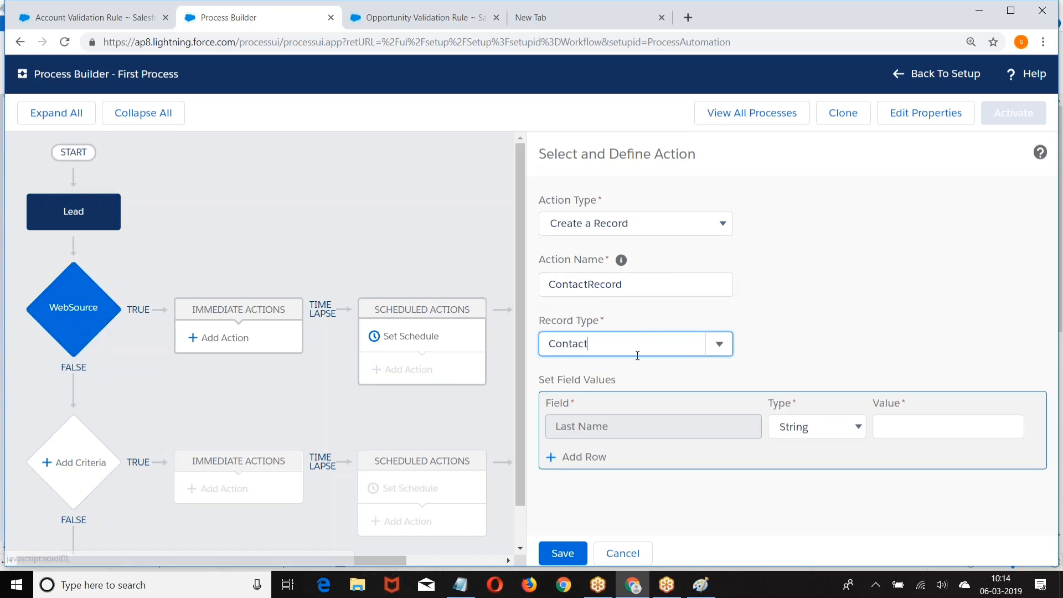
Map the Contact's Last Name to the Lead's Last Name field reference.
left_click(956, 429)
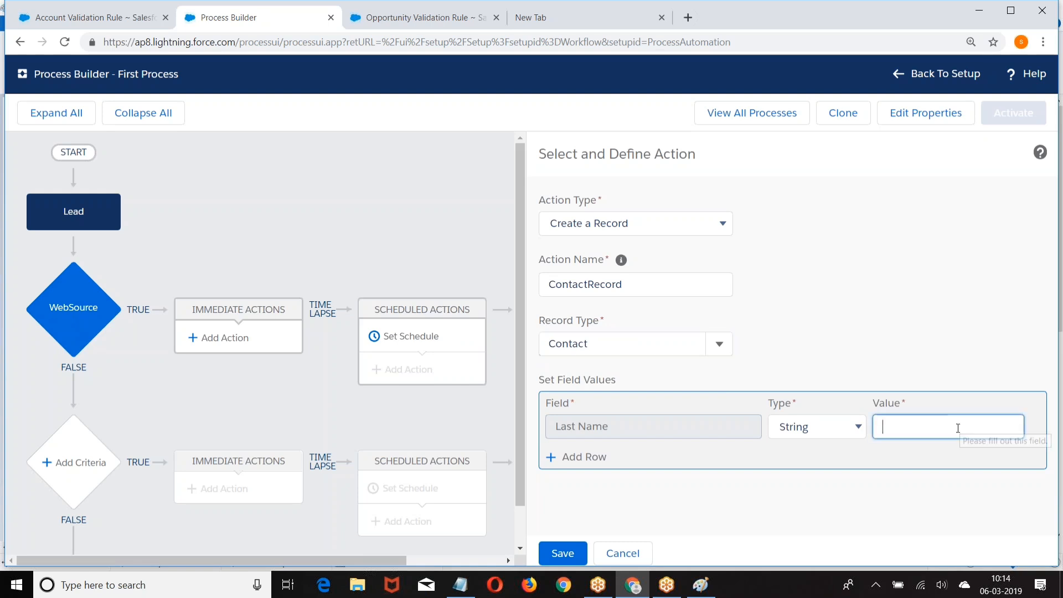
left_click(860, 429)
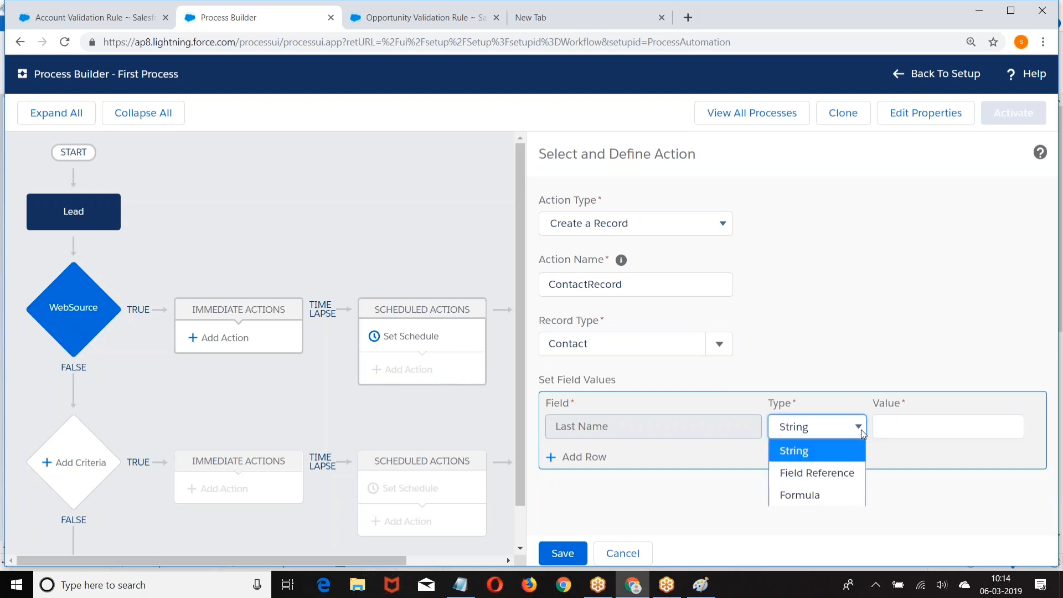
left_click(800, 474)
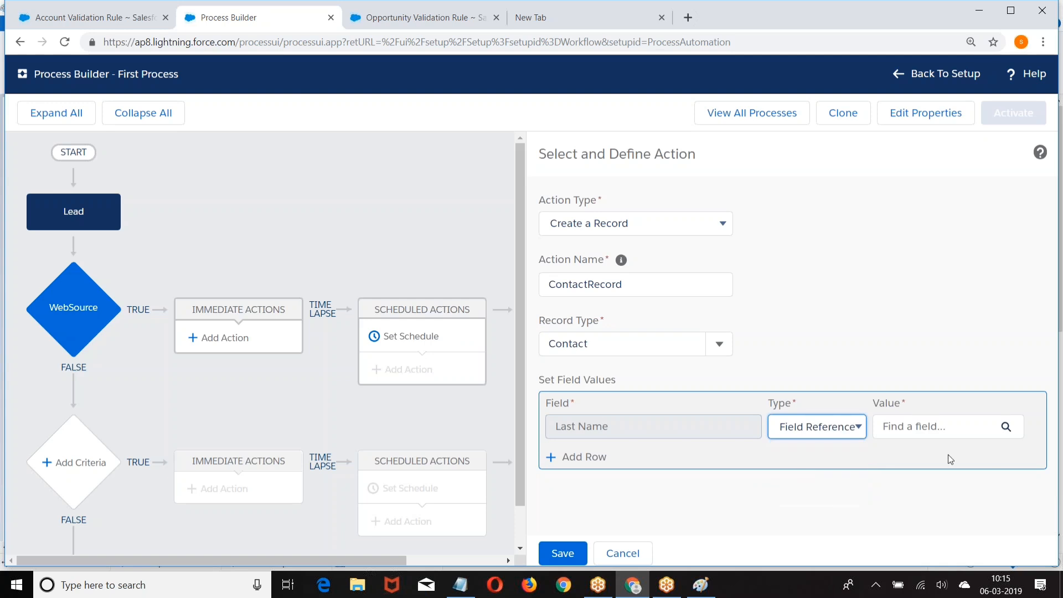
left_click(1006, 427)
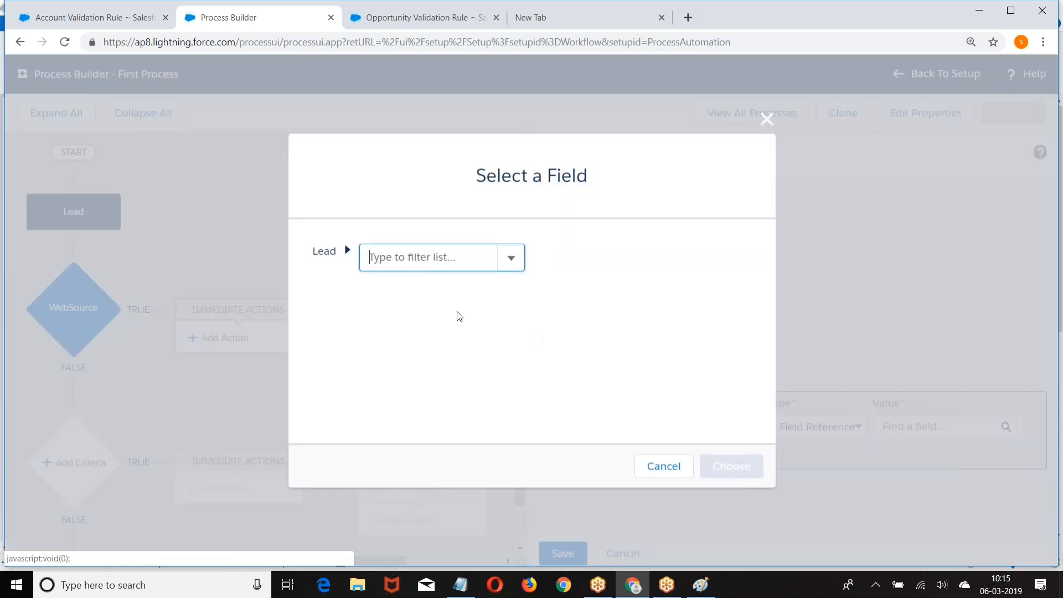
type("Lasdt")
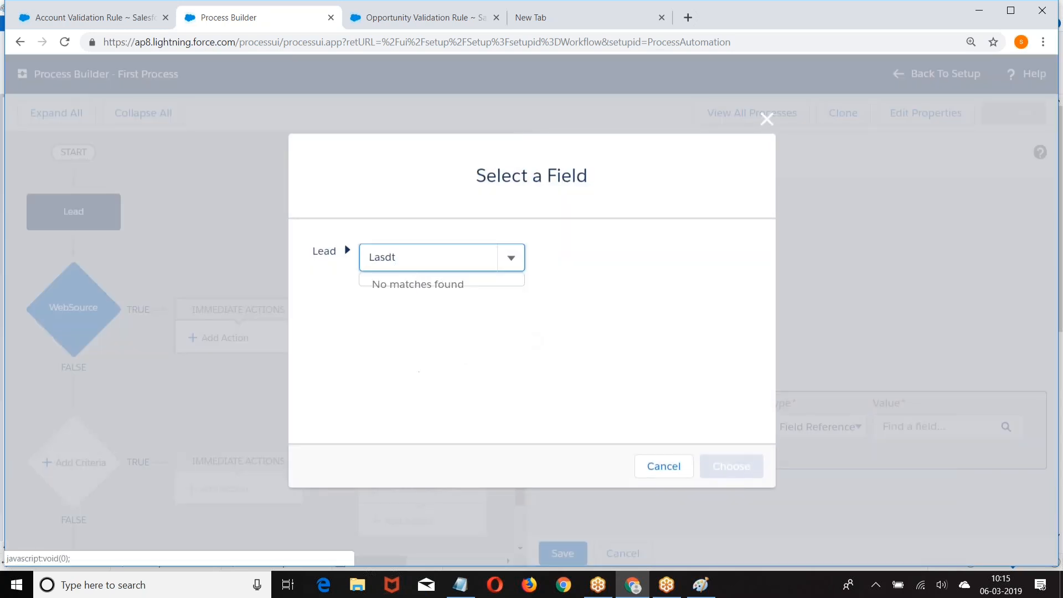
key("BackSpace")
key("BackSpace")
type("s")
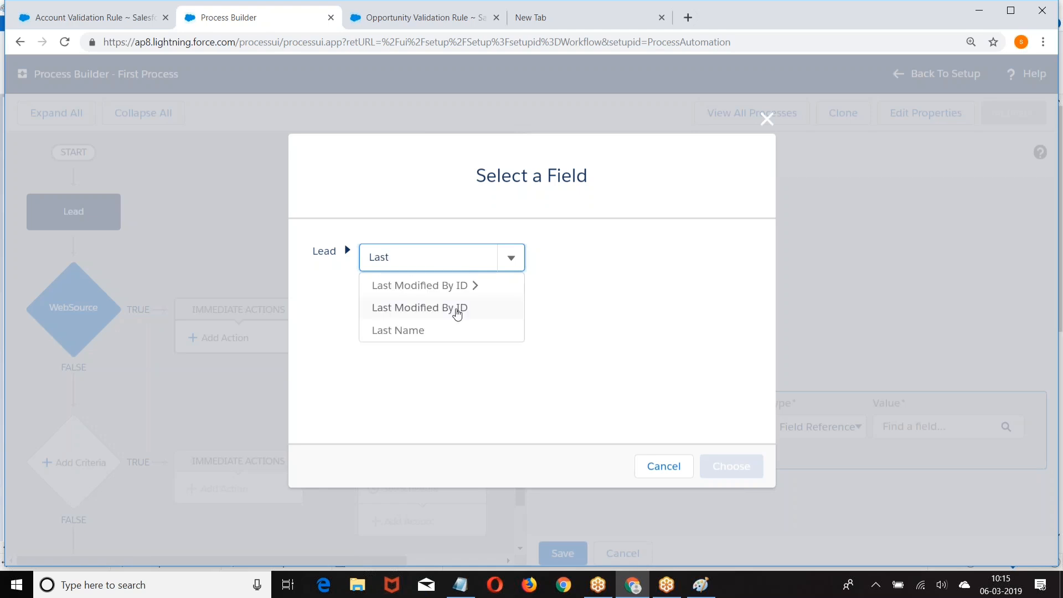
left_click(397, 330)
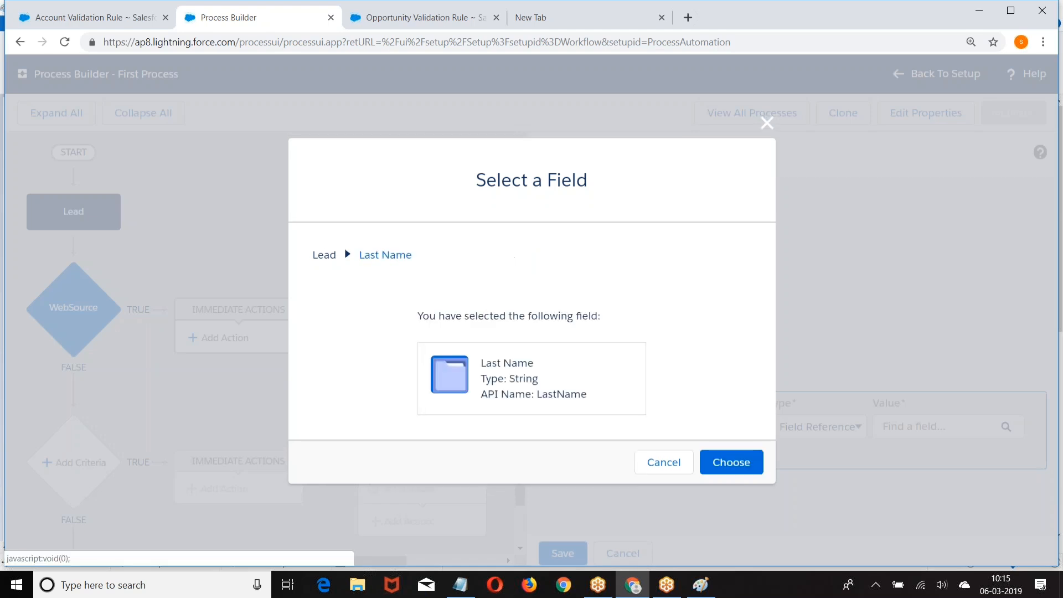
left_click(731, 463)
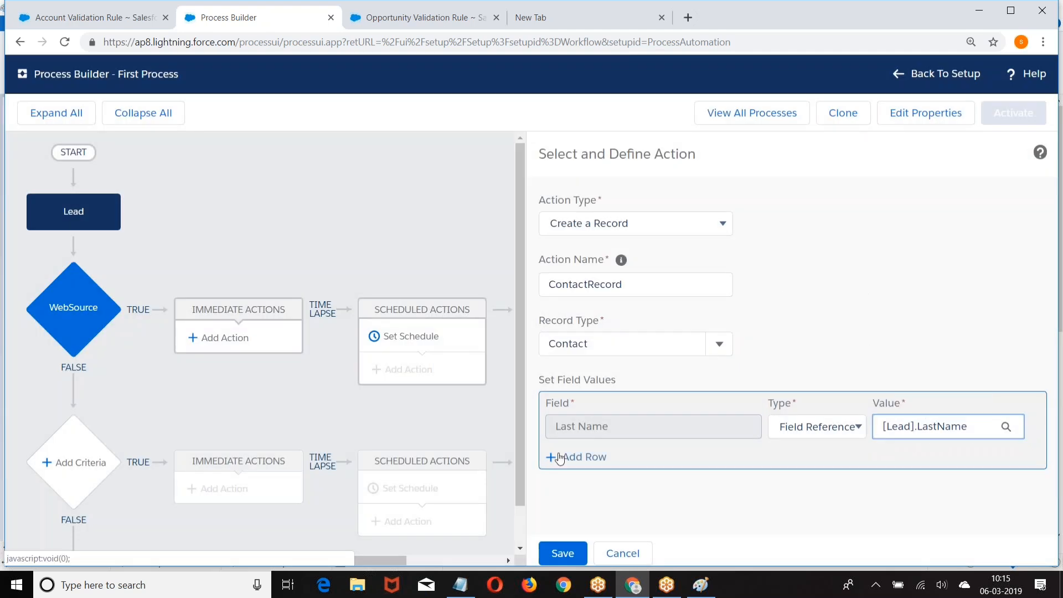
Map the Contact's First Name to the Lead's First Name field reference.
left_click(559, 457)
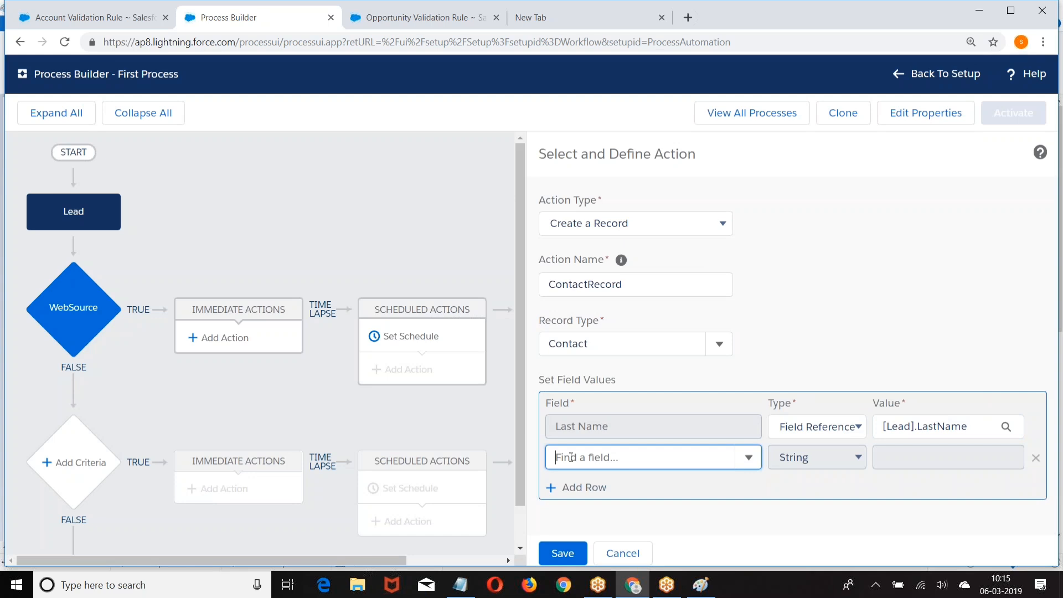
type("First")
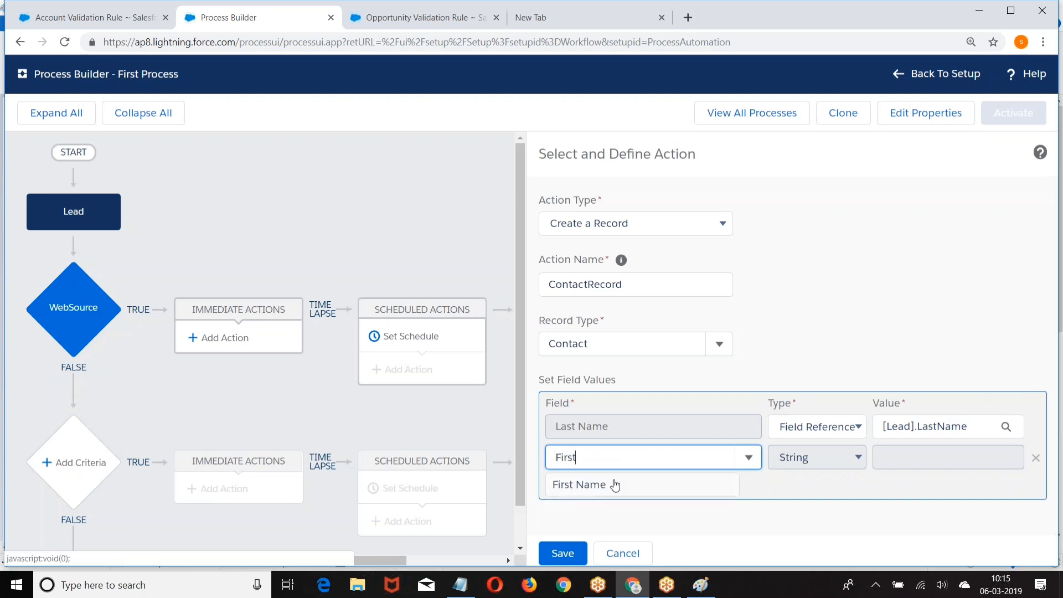
left_click(615, 485)
left_click(857, 463)
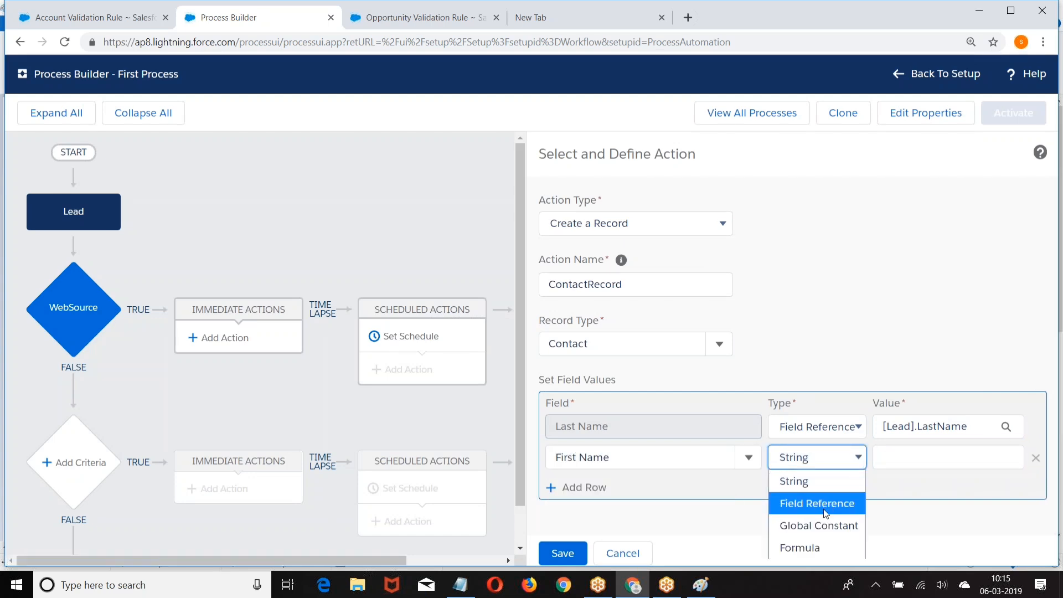
left_click(825, 510)
left_click(919, 457)
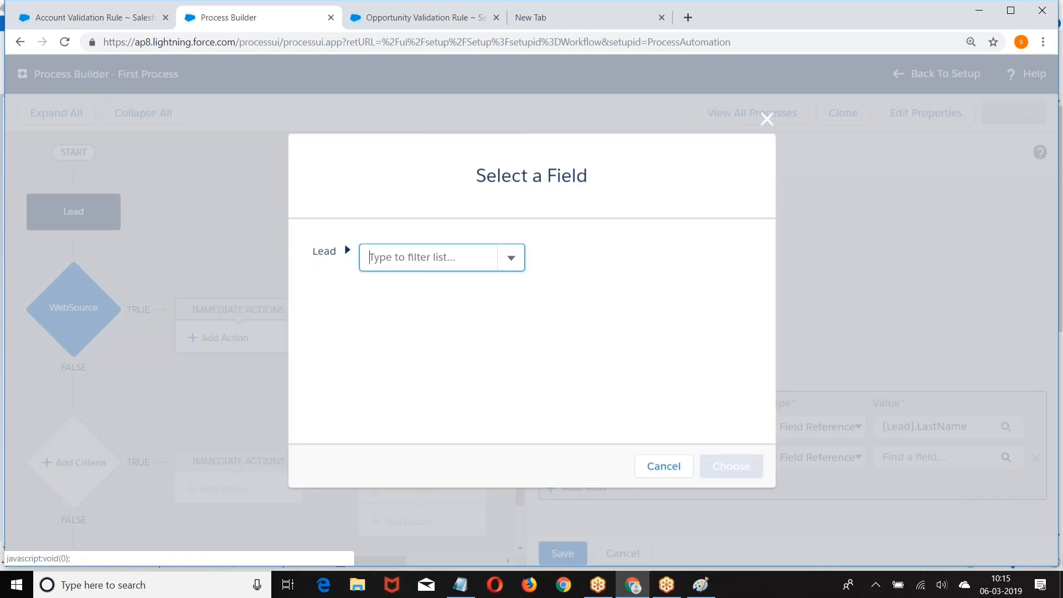
type("Firxt")
key("BackSpace")
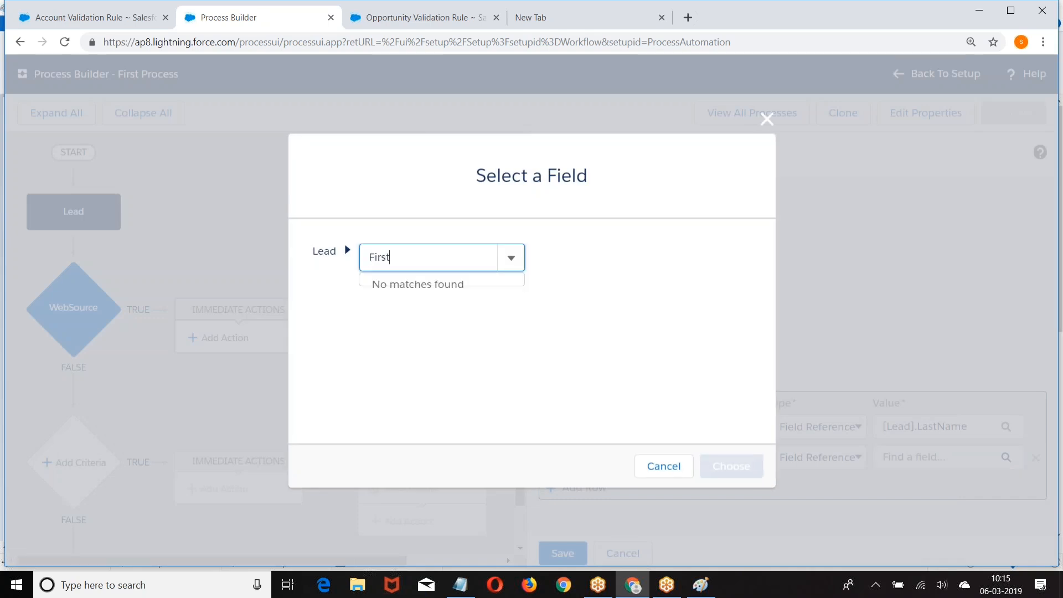
left_click(400, 281)
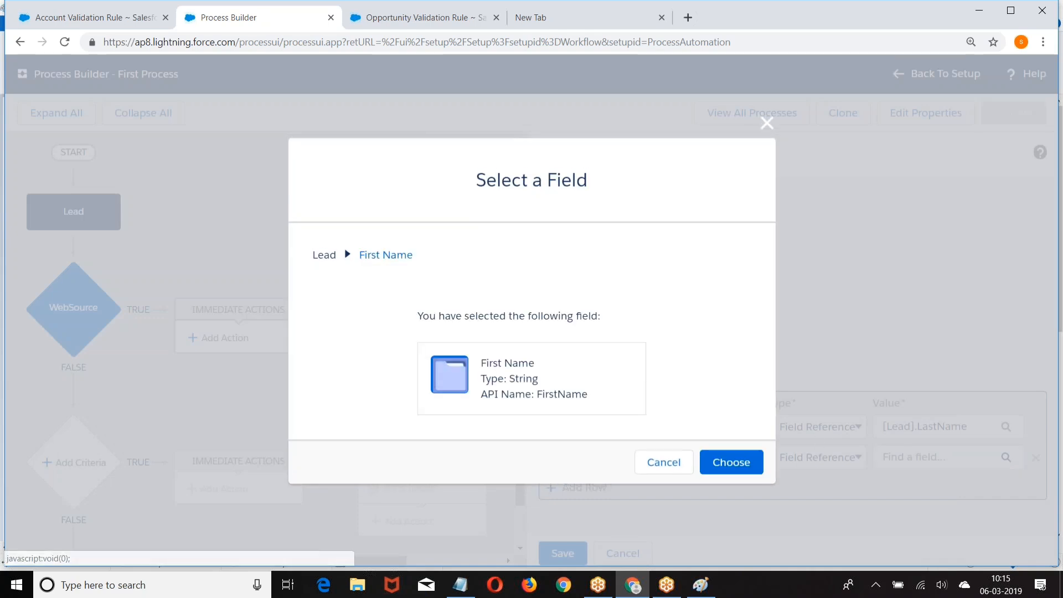
left_click(731, 462)
Map Home Phone to the Lead's Phone field and save the ContactRecord action.
left_click(584, 487)
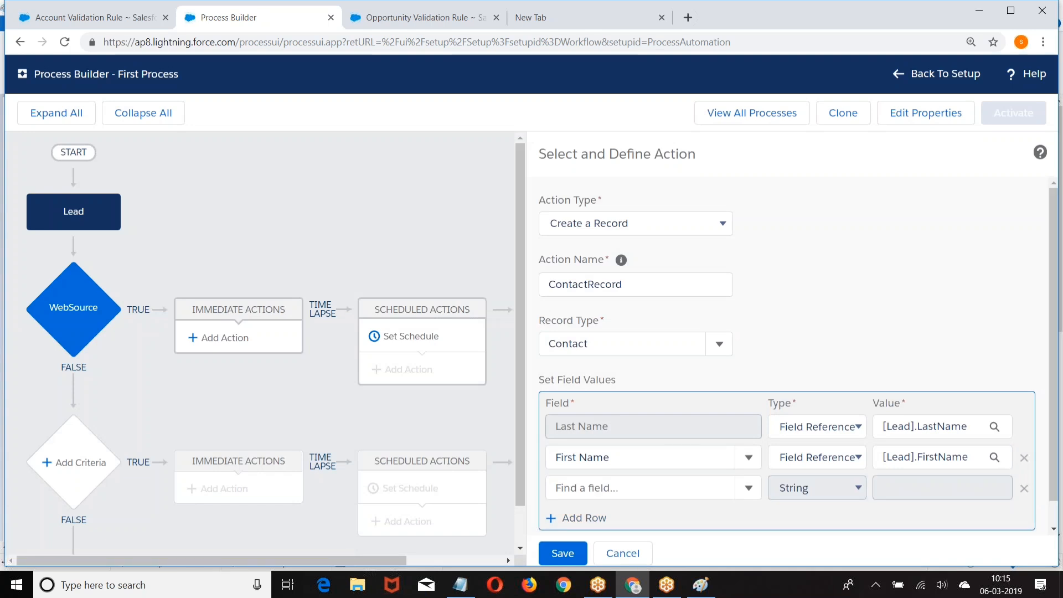
left_click(608, 488)
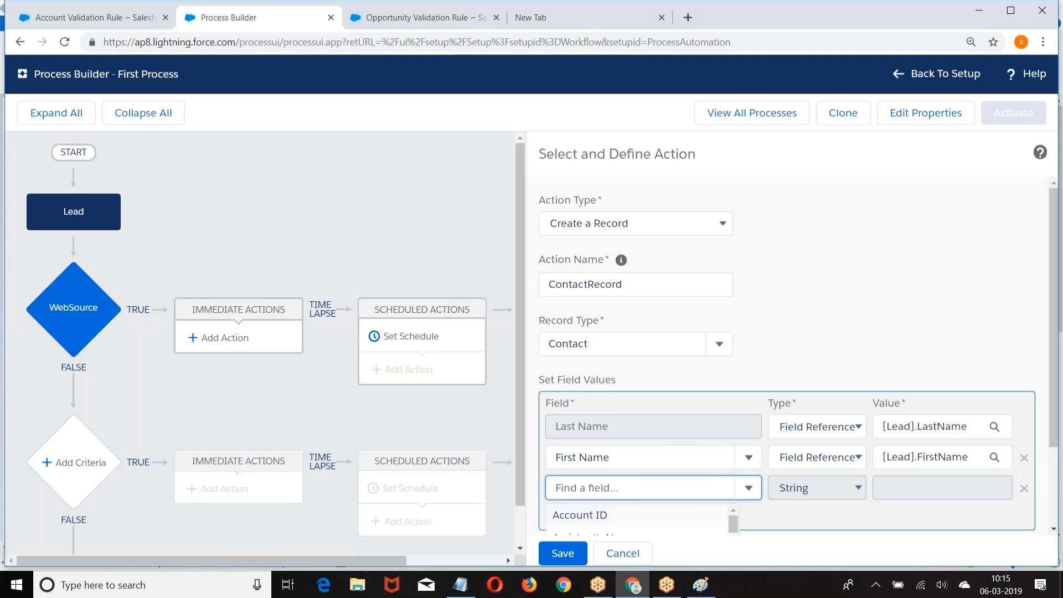
type("Phone")
scroll(589, 493, "down", 2)
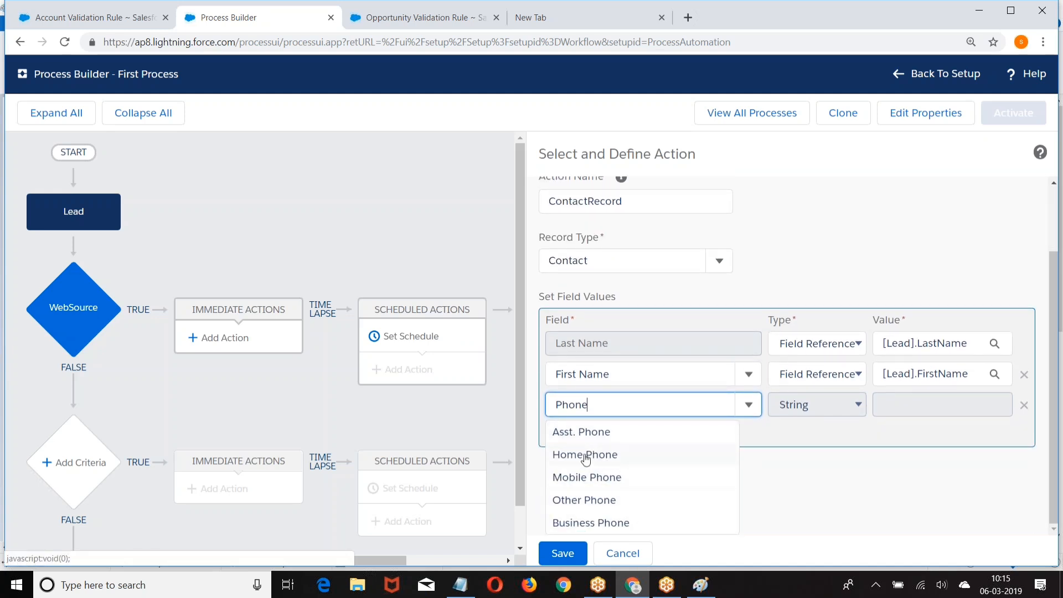
left_click(586, 454)
left_click(814, 462)
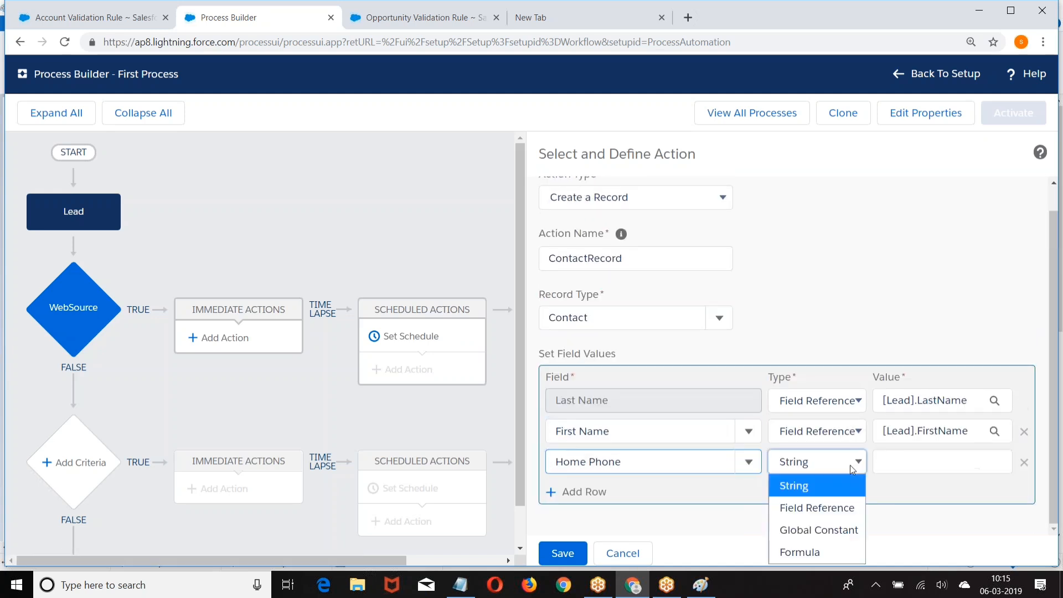
left_click(818, 505)
left_click(909, 468)
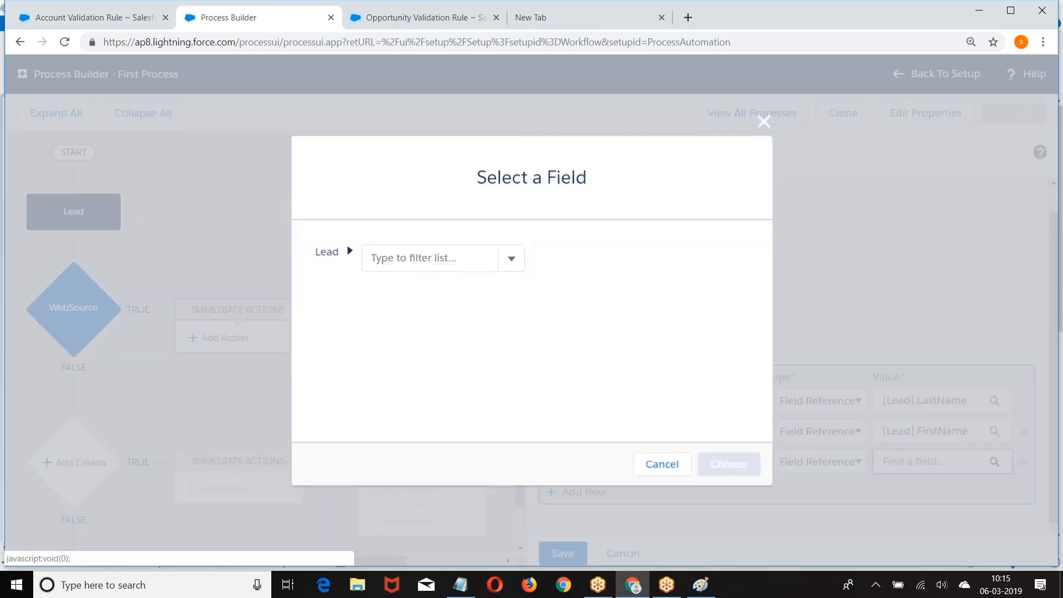
type("Phone")
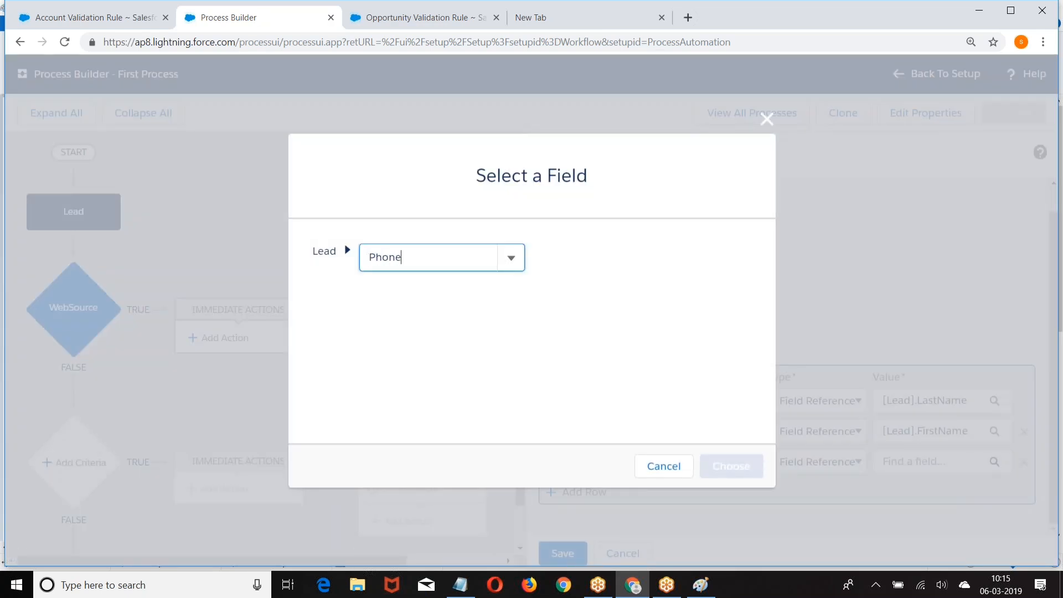
left_click(386, 308)
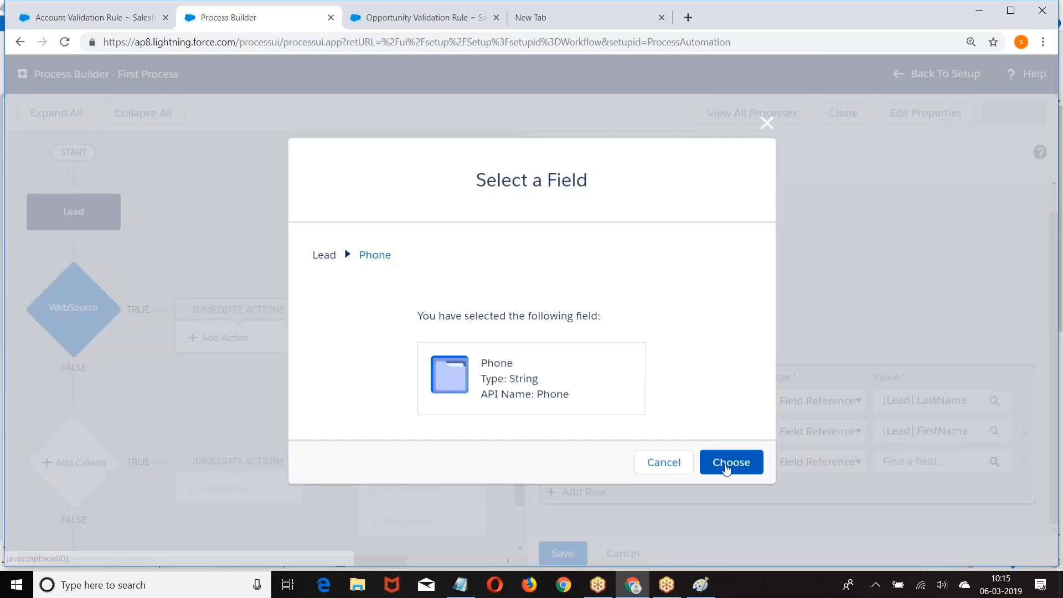
left_click(727, 466)
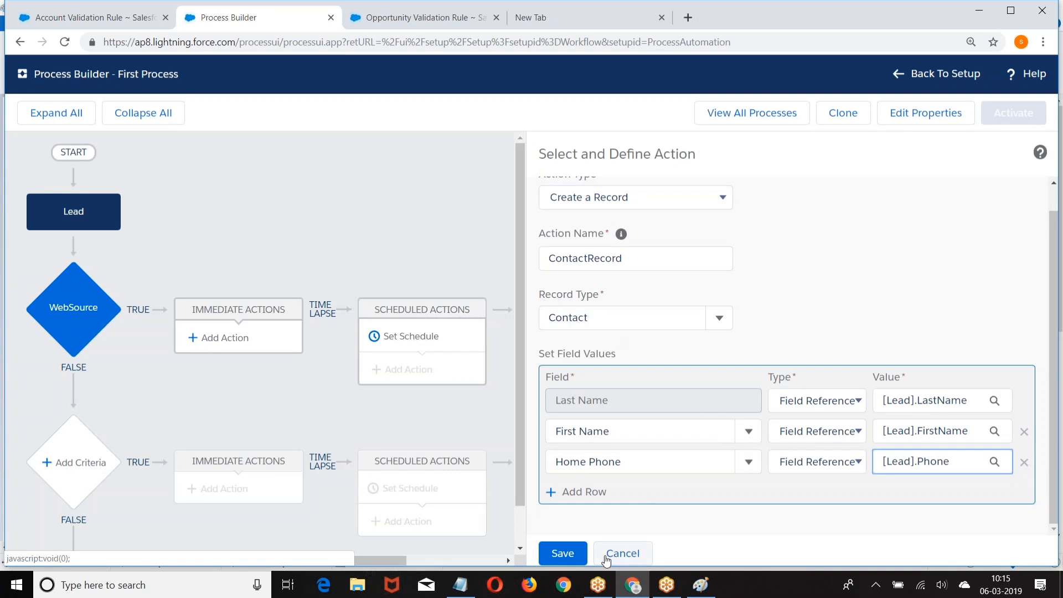
left_click(563, 552)
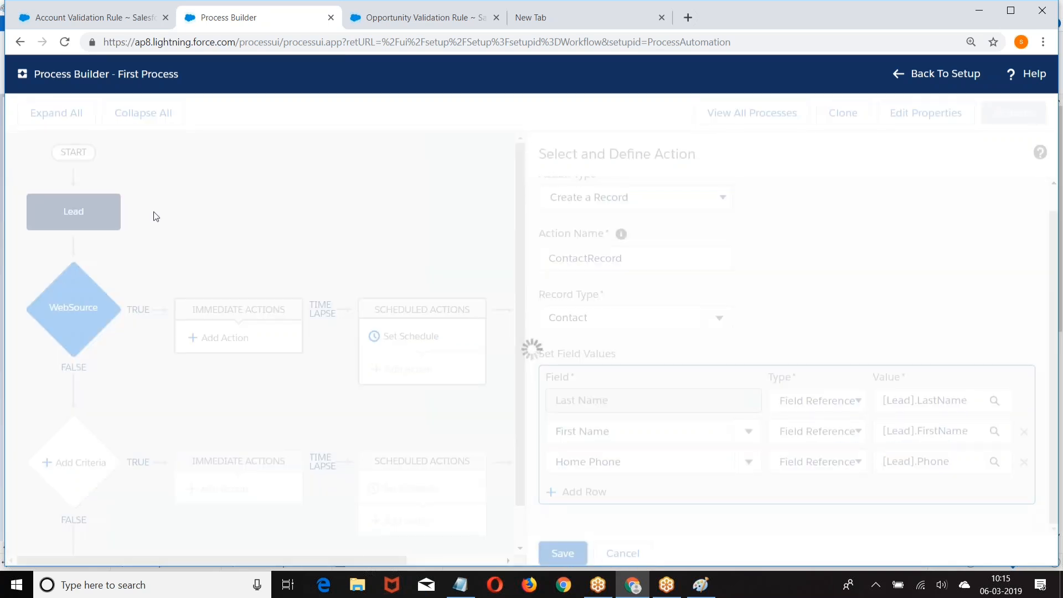
Add a new criteria below WebSource with condition Lead Source equals Phone Inquiry.
scroll(652, 309, "down", 1)
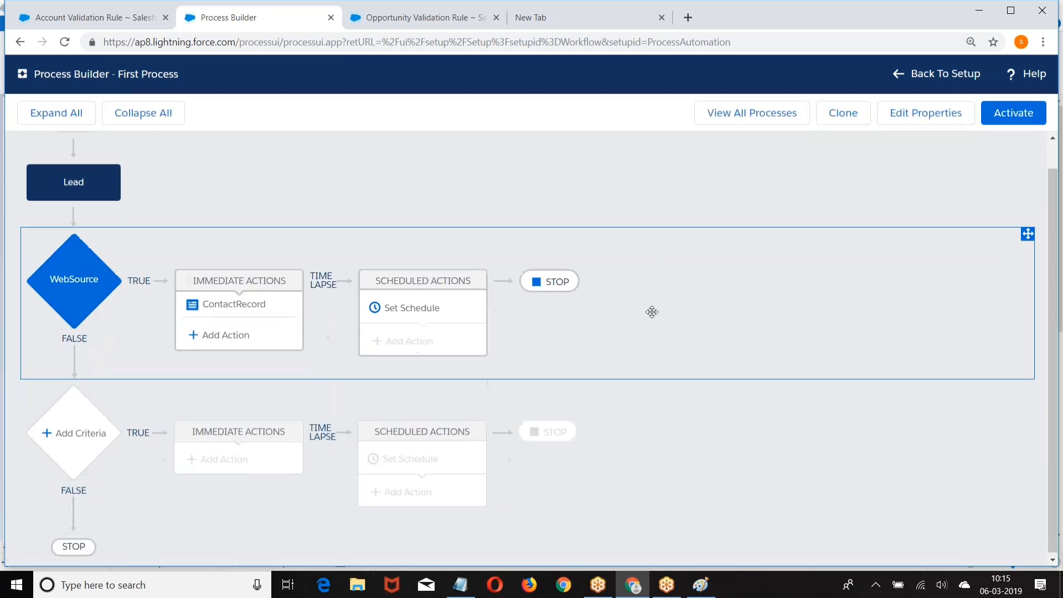
left_click(75, 437)
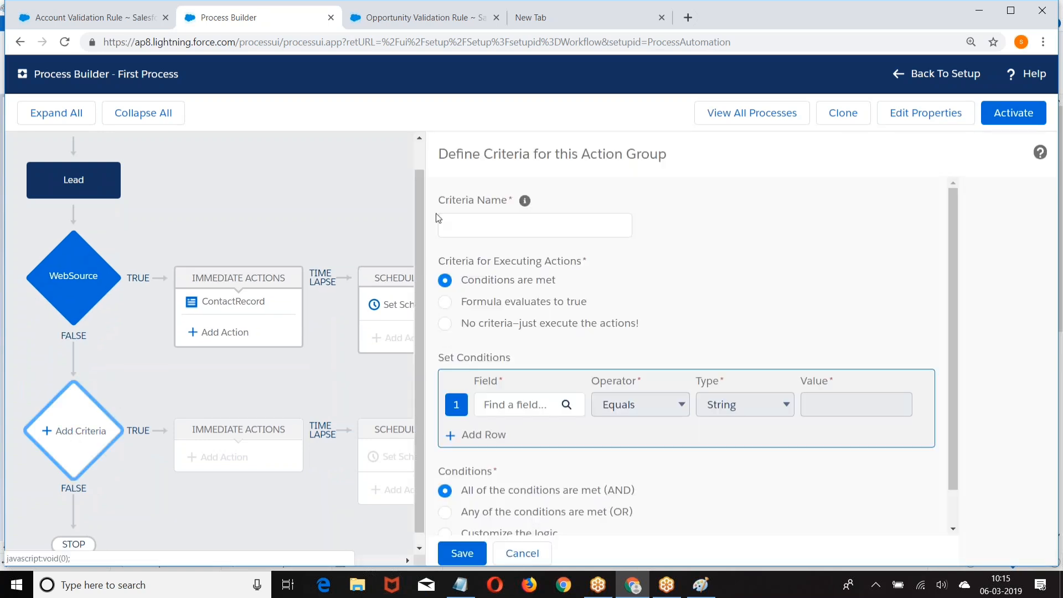
left_click(459, 227)
type("W")
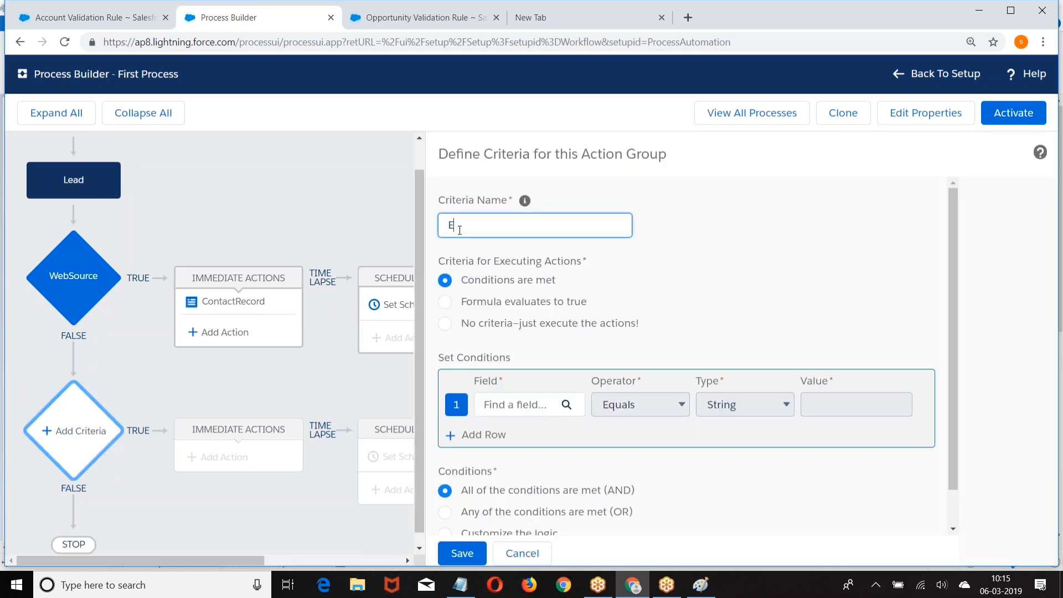
type("mailSource")
left_click(517, 404)
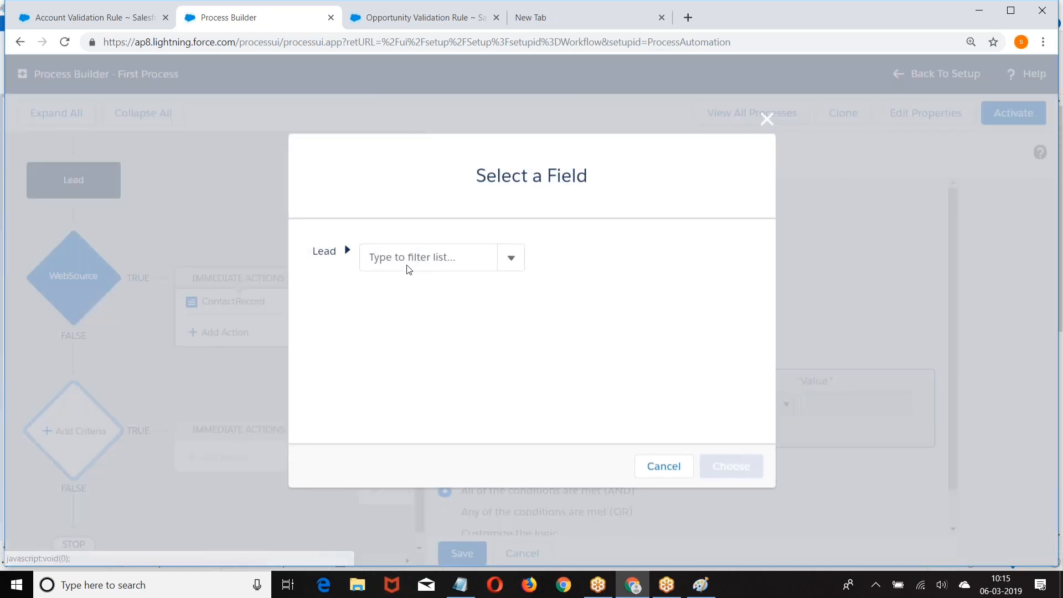
type("Lead")
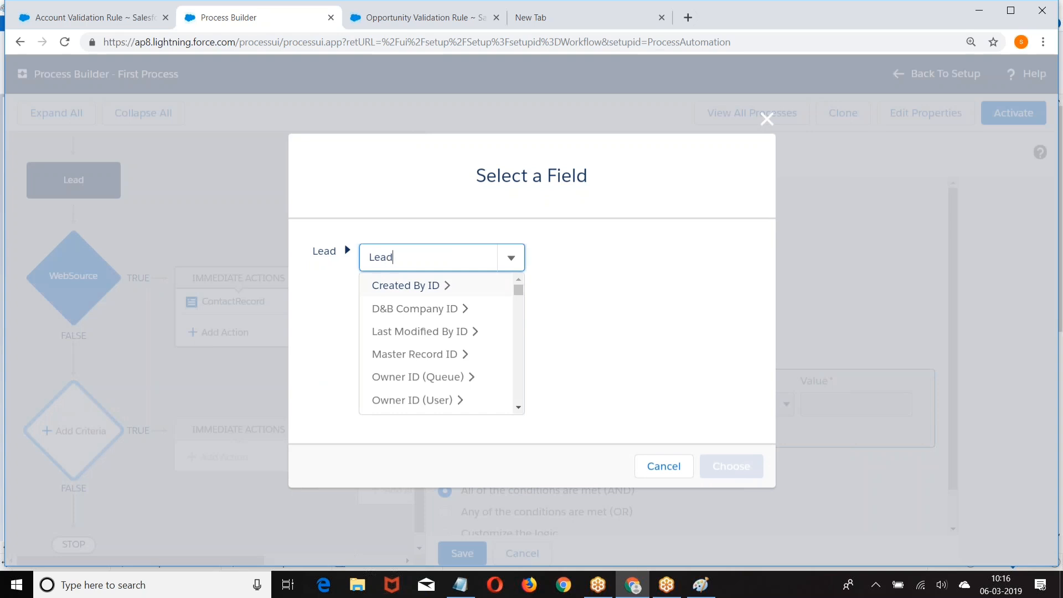
left_click(404, 353)
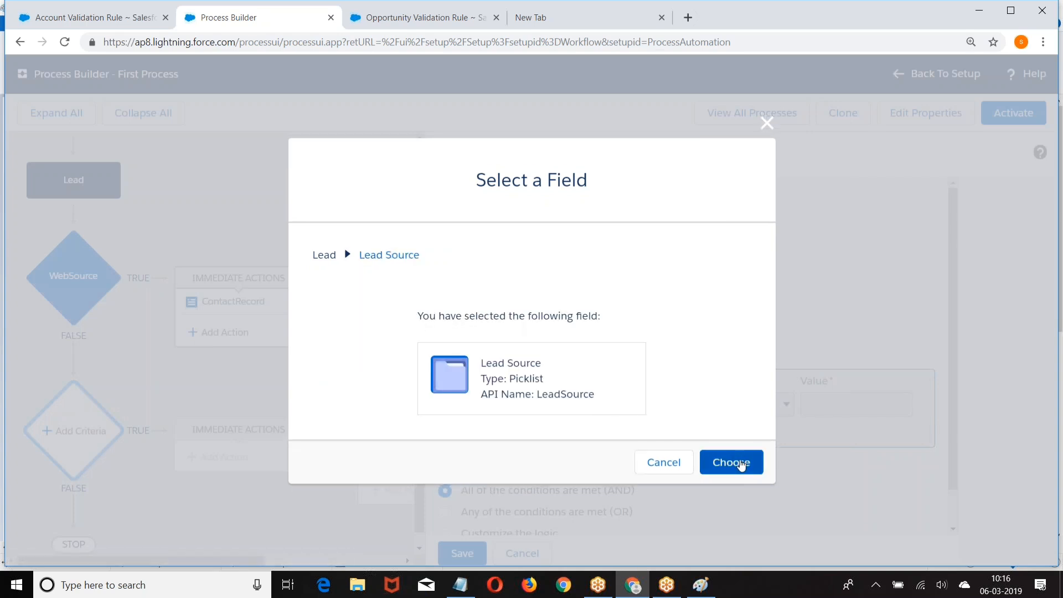
left_click(730, 462)
left_click(838, 412)
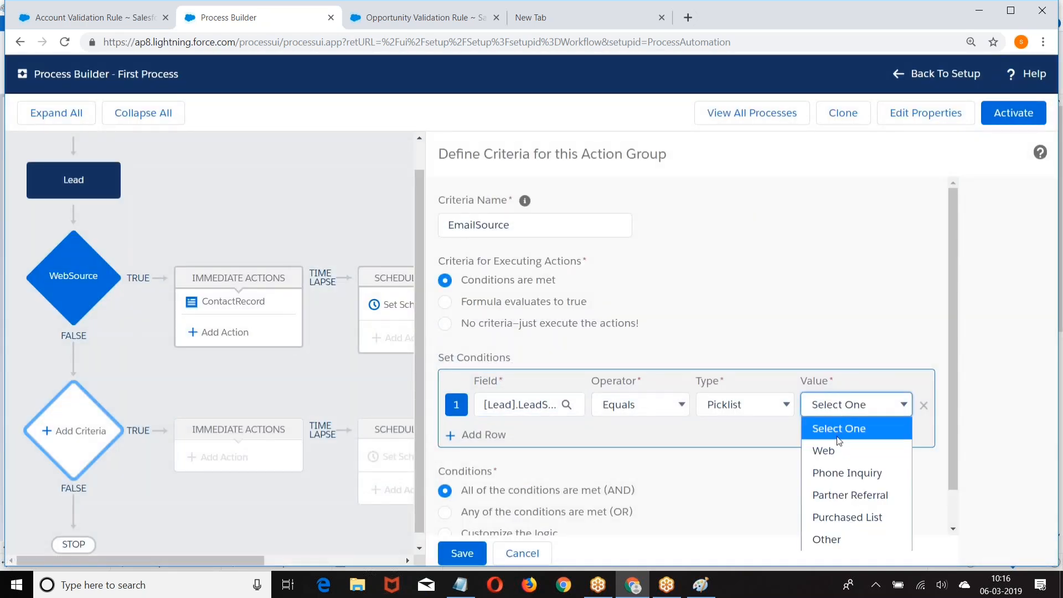
left_click(836, 479)
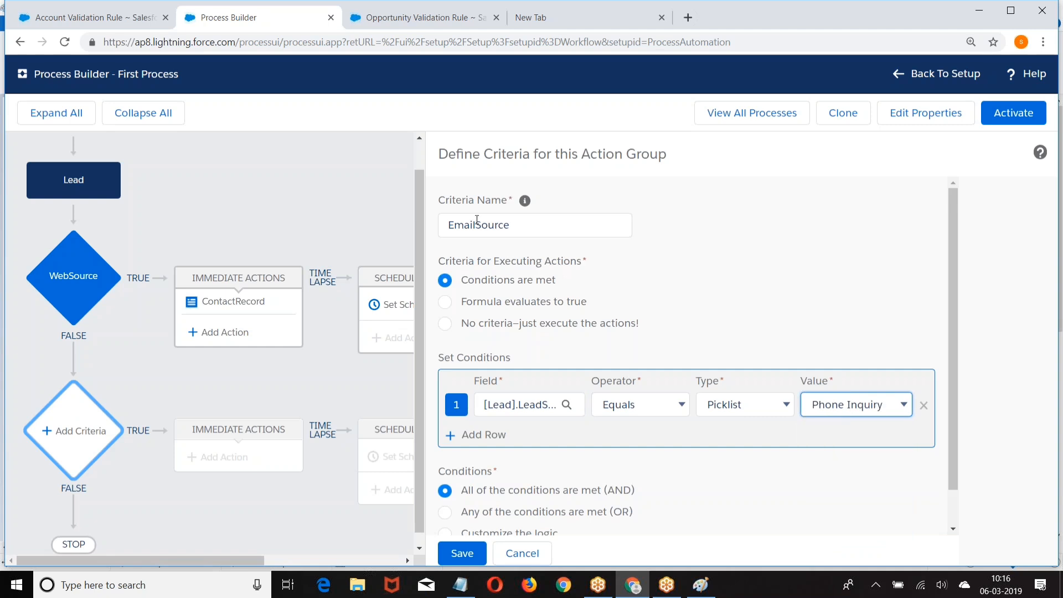
Name the criteria PhoneSource and save it.
left_click(479, 227)
key("BackSpace")
key("BackSpace")
key("BackSpace")
key("BackSpace")
key("BackSpace")
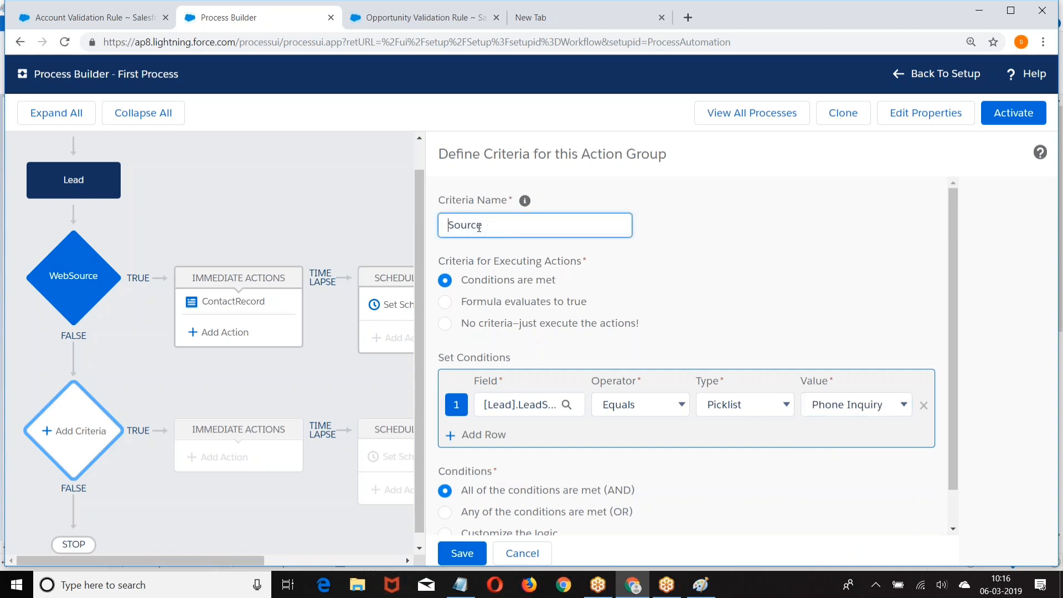
type("Phone")
scroll(875, 366, "down", 1)
left_click(460, 552)
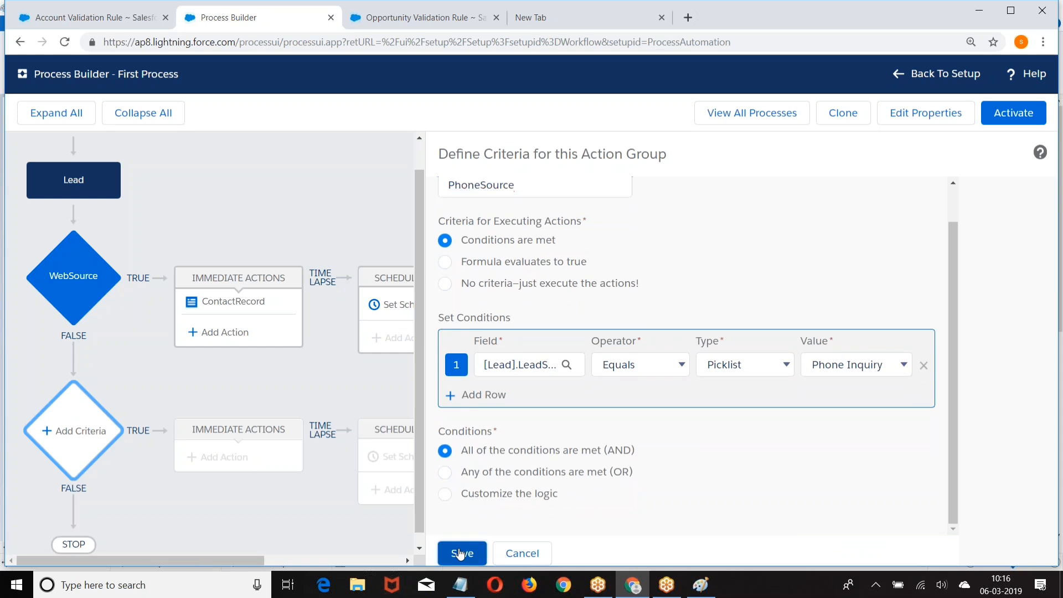
scroll(351, 354, "down", 2)
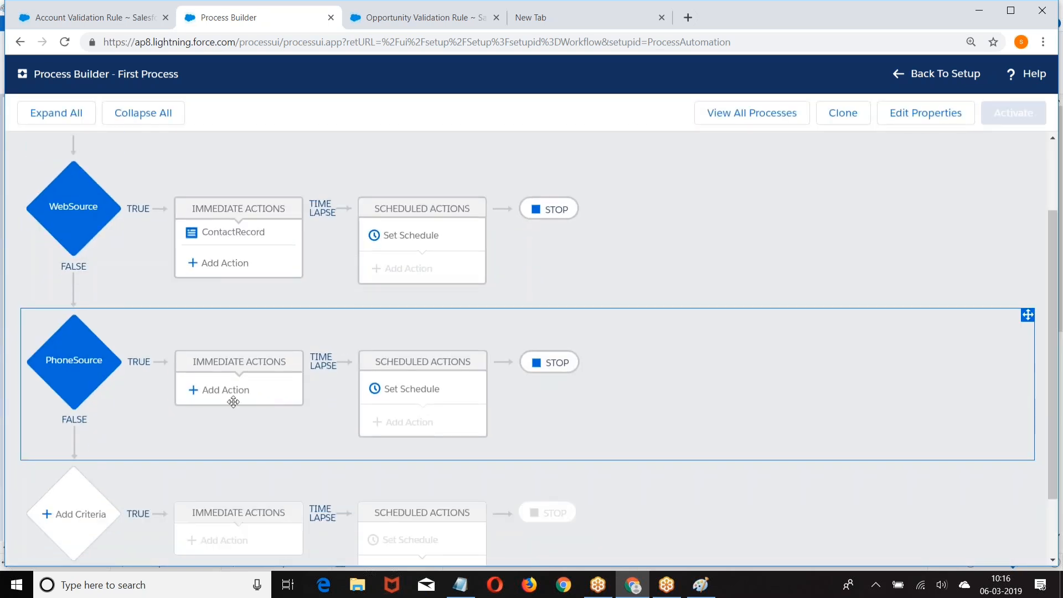
Add an Update Records action named RatingUpdate targeting the Lead that started the process.
left_click(227, 396)
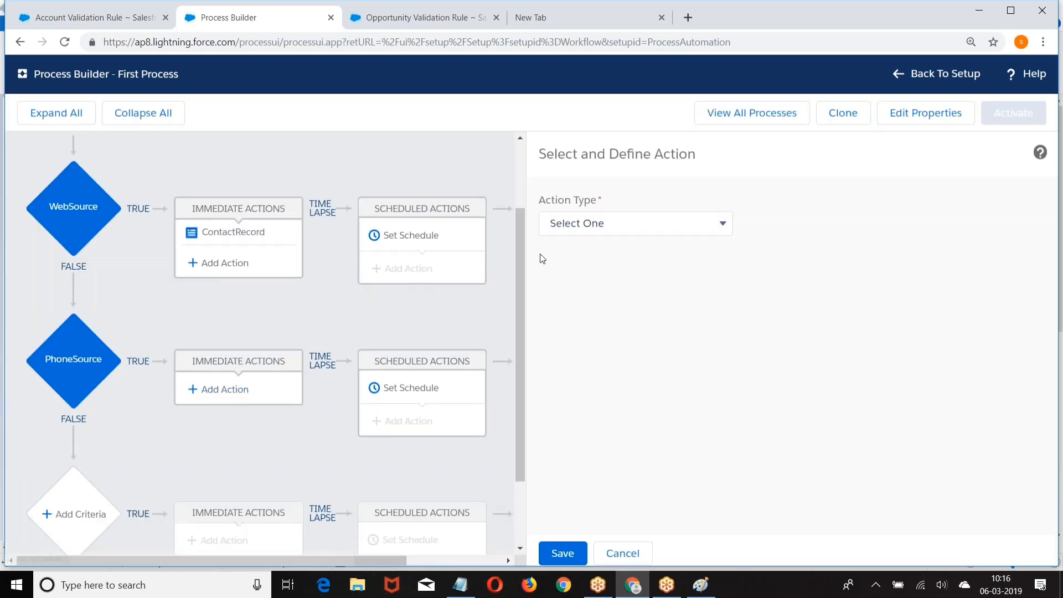
left_click(619, 224)
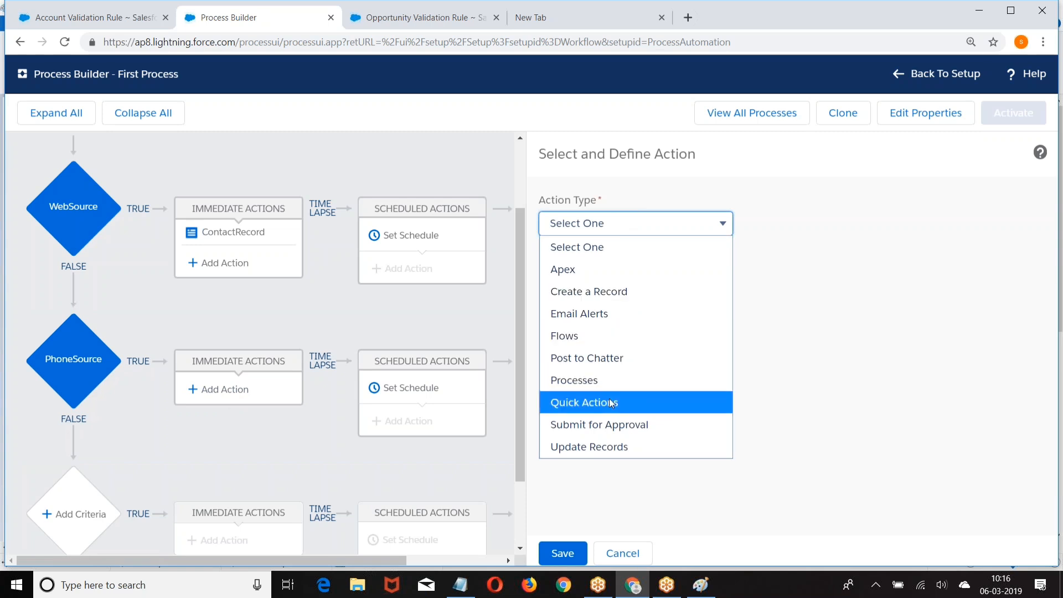
left_click(572, 446)
left_click(575, 288)
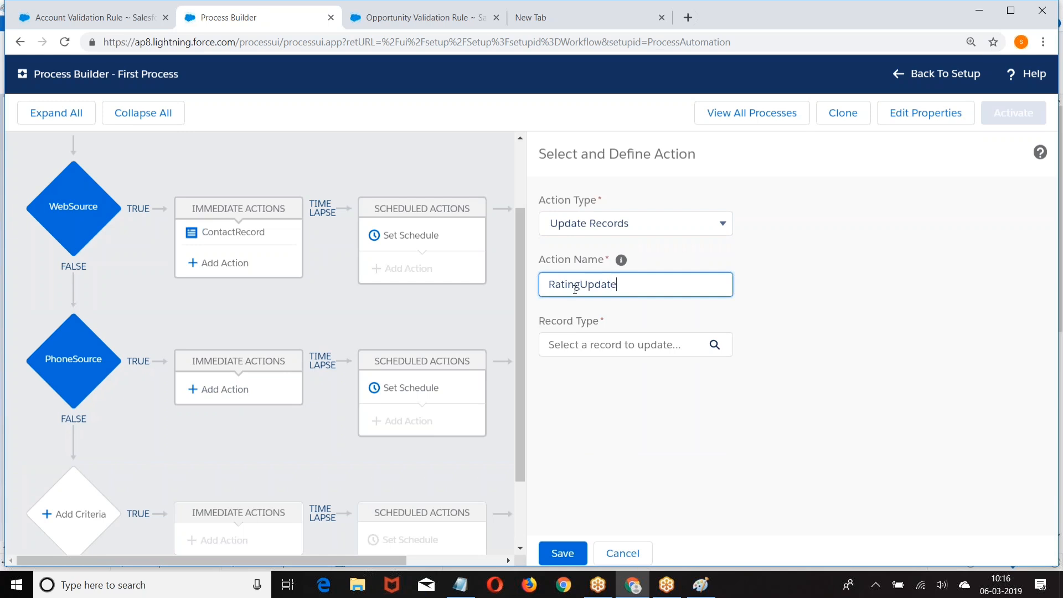
left_click(576, 345)
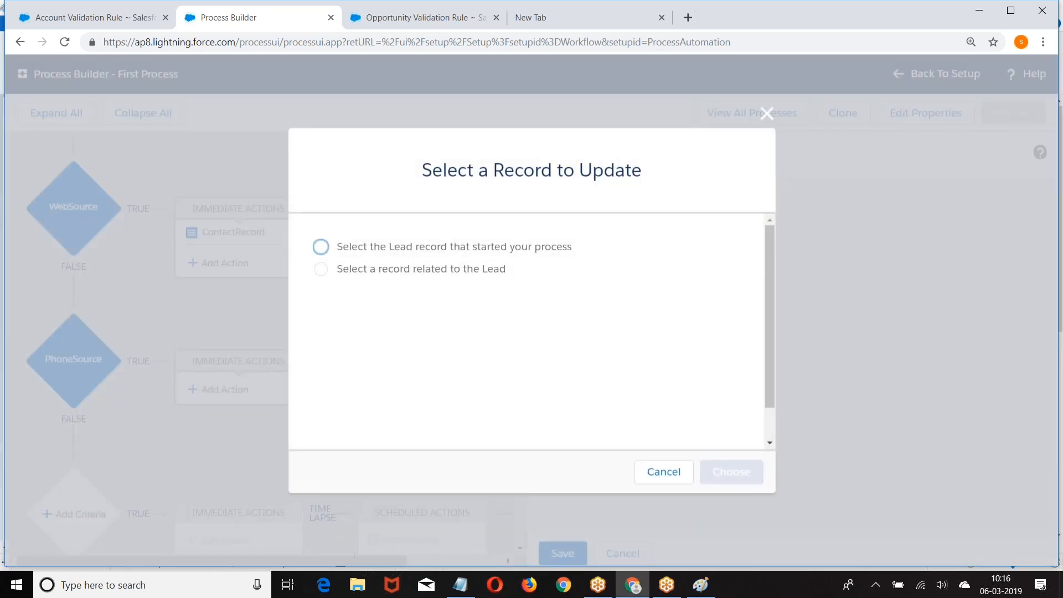
left_click(321, 247)
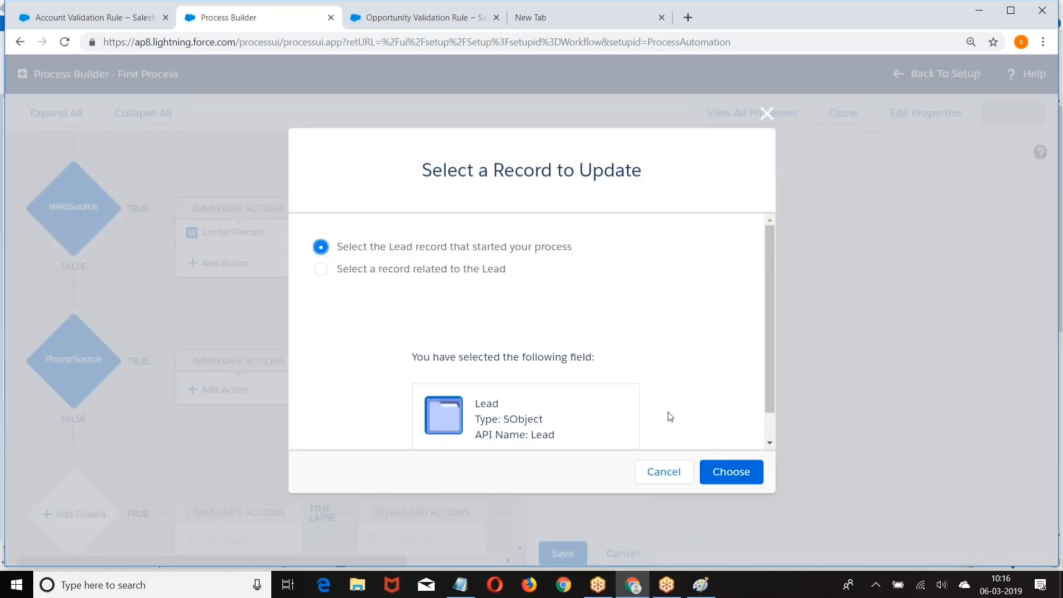
left_click(730, 474)
Set the Lead's Rating field to Hot and save the RatingUpdate action.
scroll(632, 451, "down", 1)
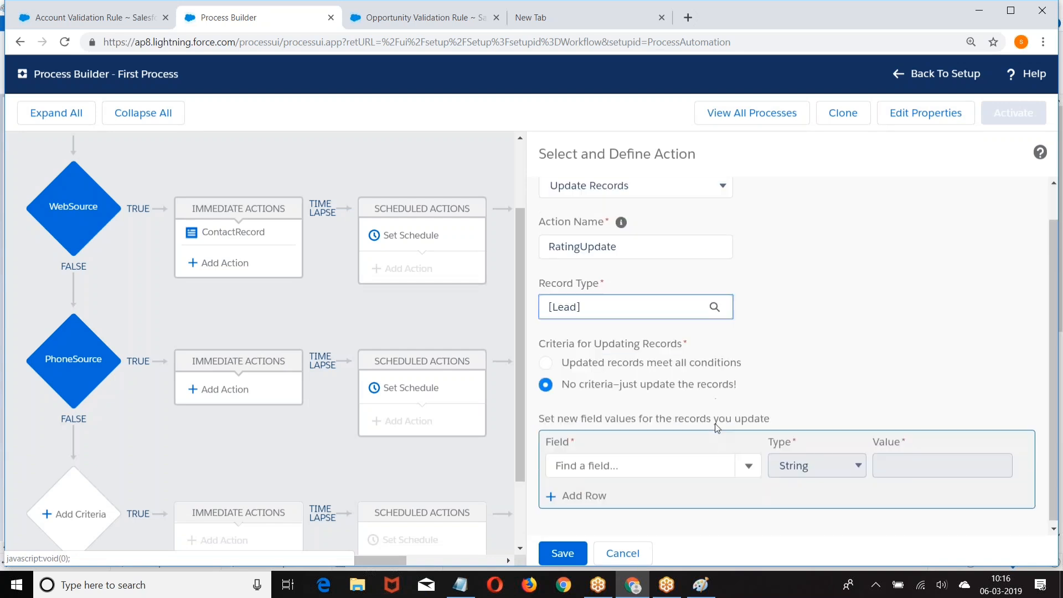
left_click(603, 459)
type("Rating")
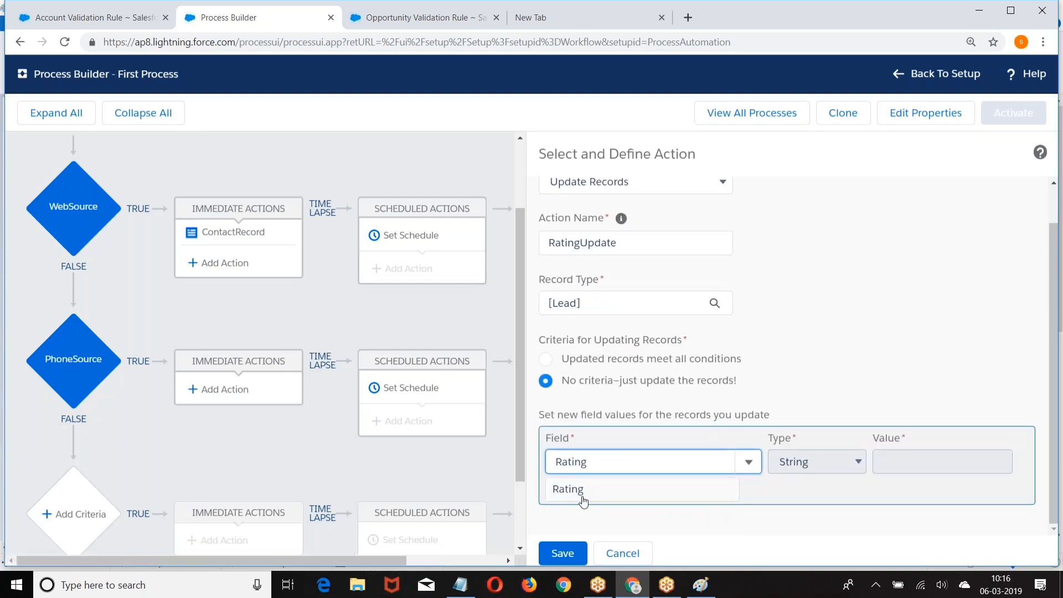
left_click(581, 498)
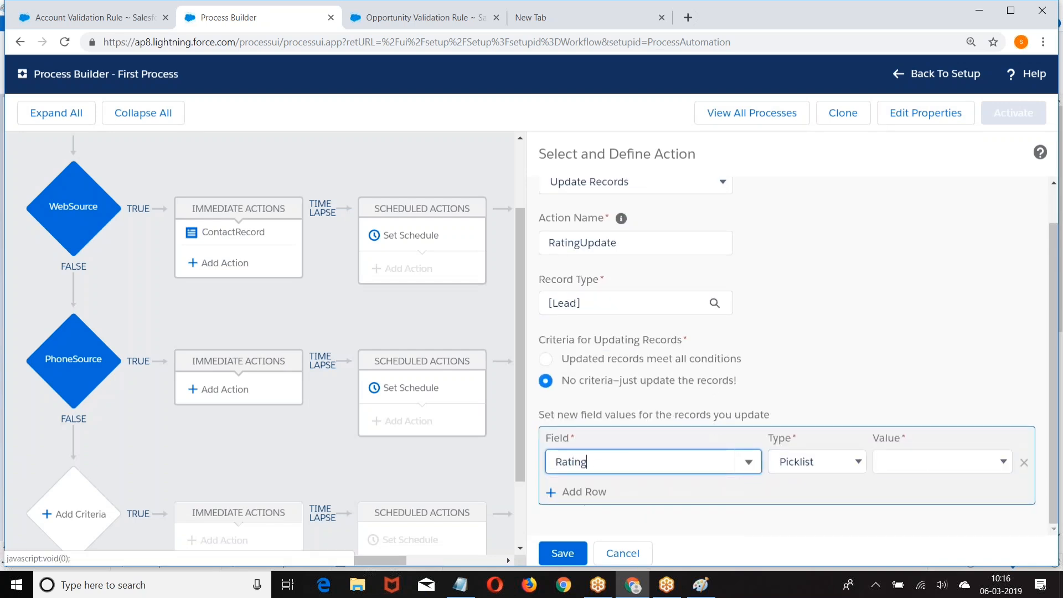
left_click(897, 462)
left_click(891, 505)
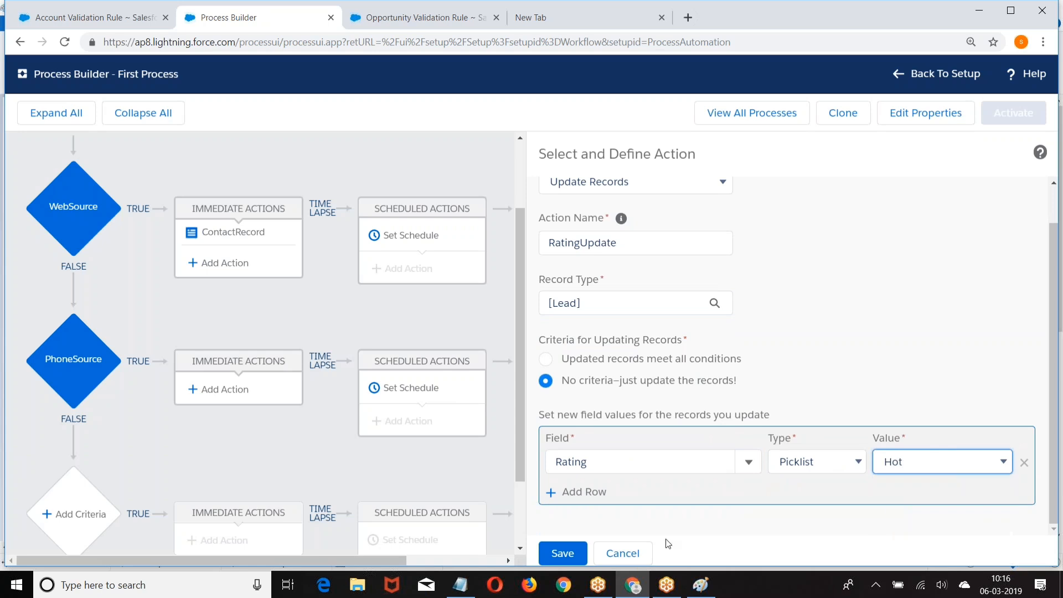
left_click(563, 552)
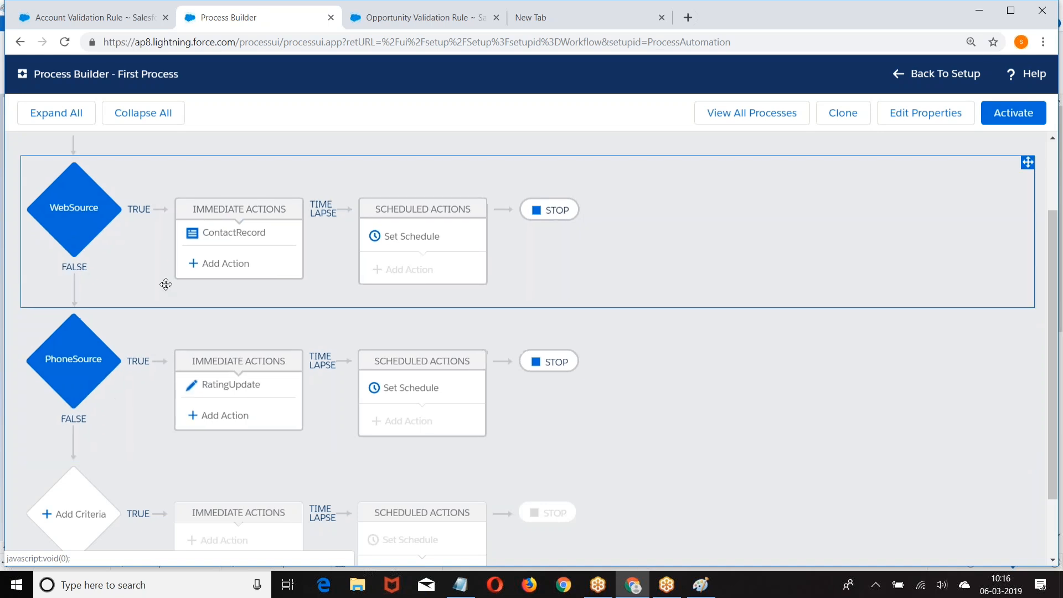
Add a third criteria below PhoneSource named 'LeadSource other'.
scroll(164, 277, "down", 2)
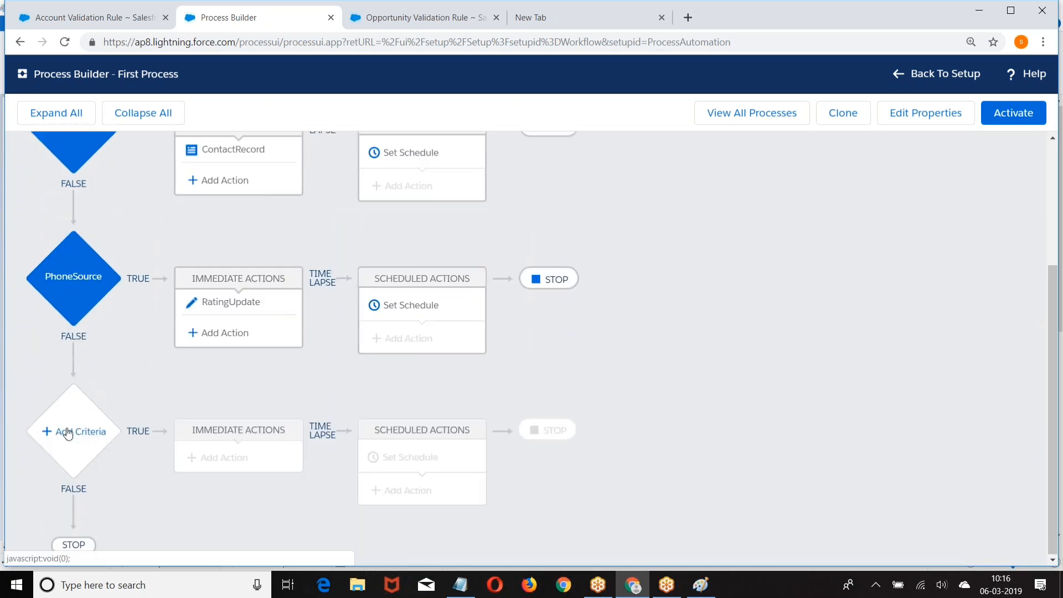
left_click(66, 432)
scroll(663, 281, "up", 1)
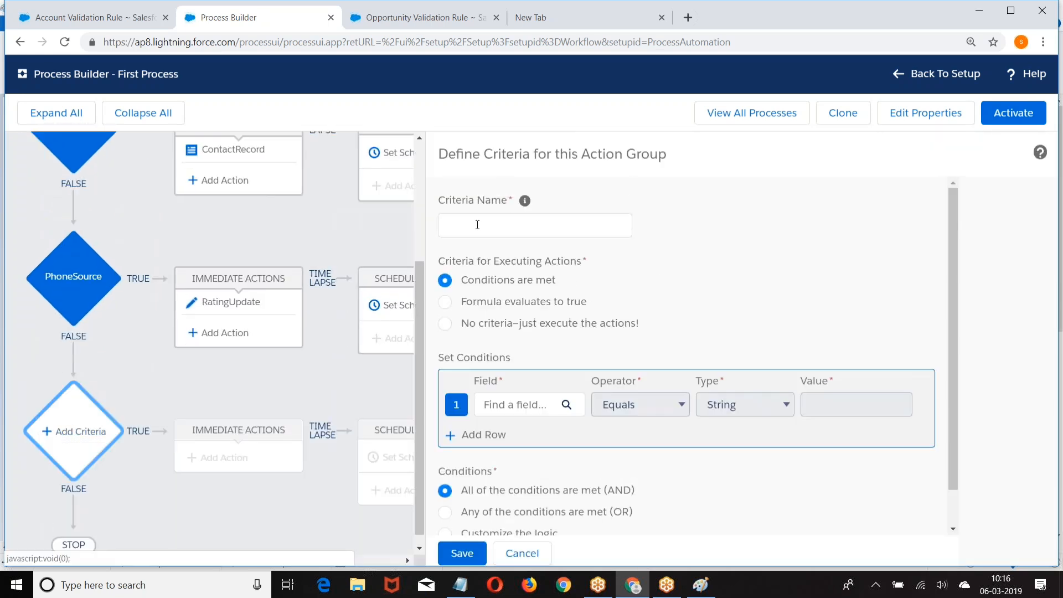
left_click(477, 219)
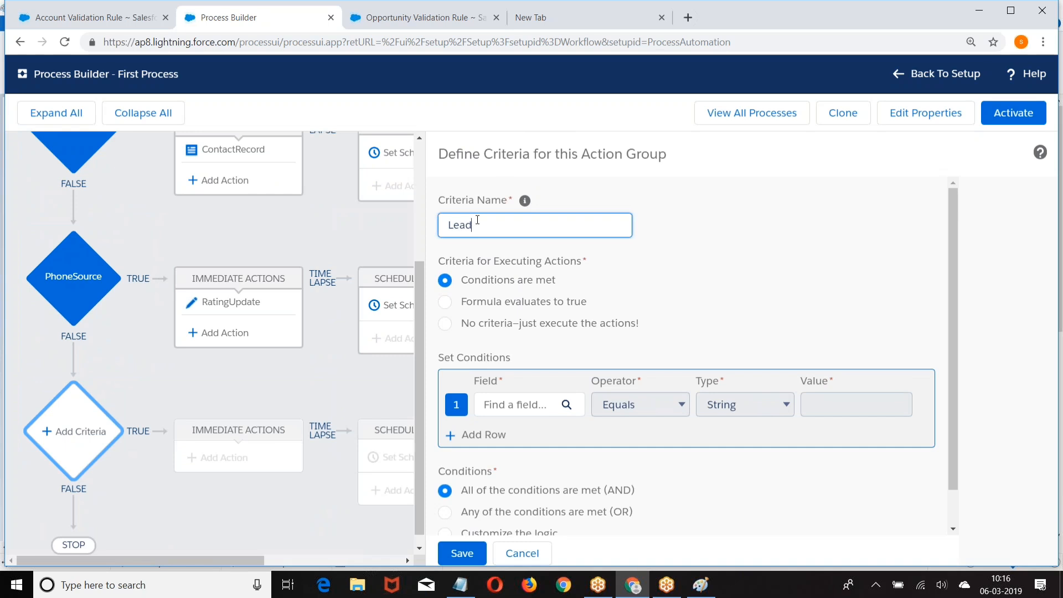
type("LeadSource other")
left_click(699, 218)
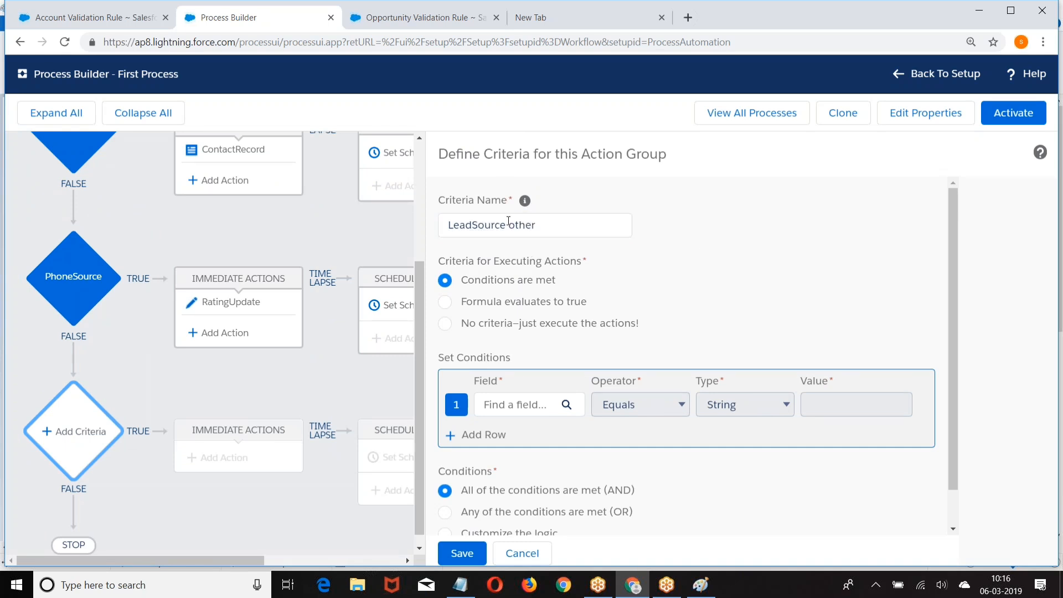
Set its condition to Lead Source equals Other and save the criteria.
scroll(477, 359, "down", 1)
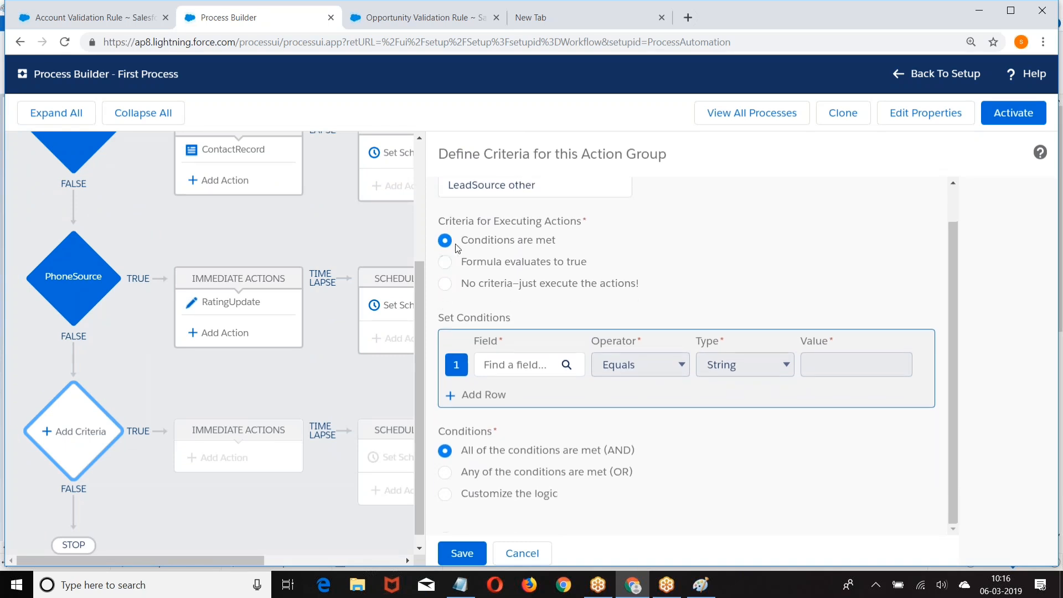
left_click(565, 363)
type("Lead")
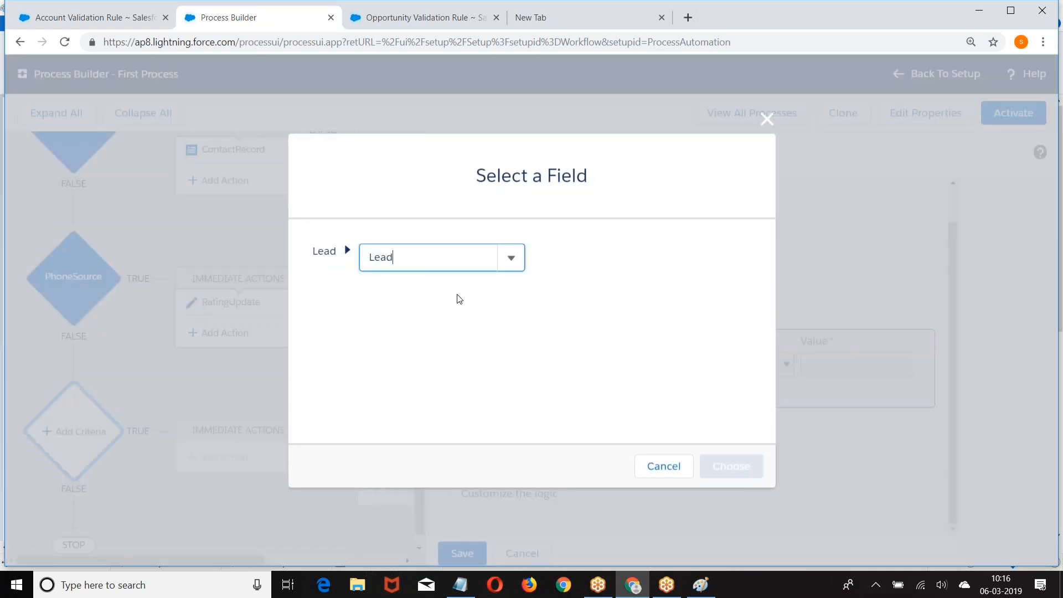
left_click(400, 352)
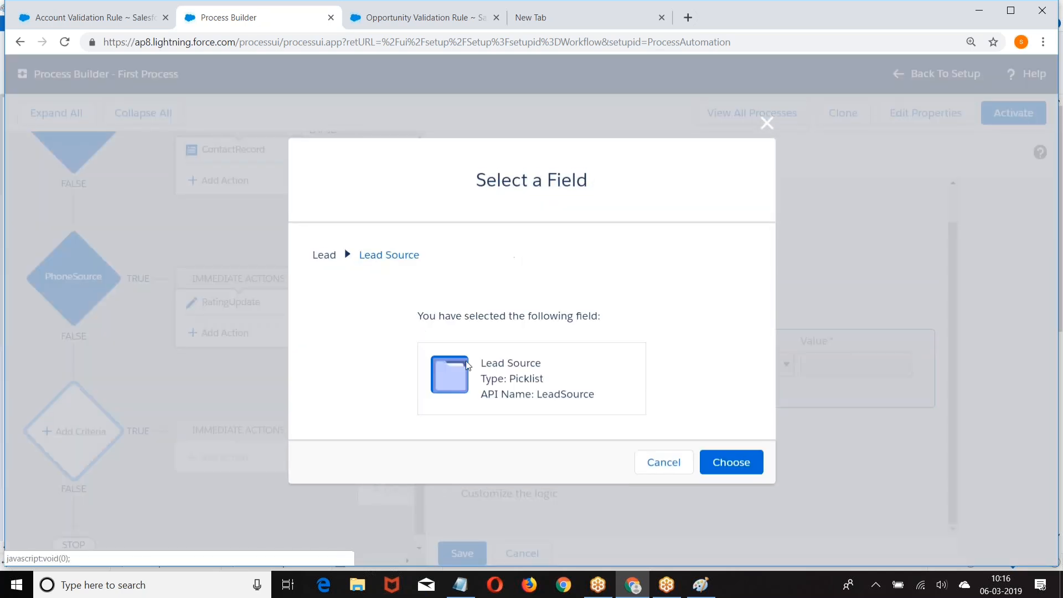
left_click(731, 462)
left_click(851, 366)
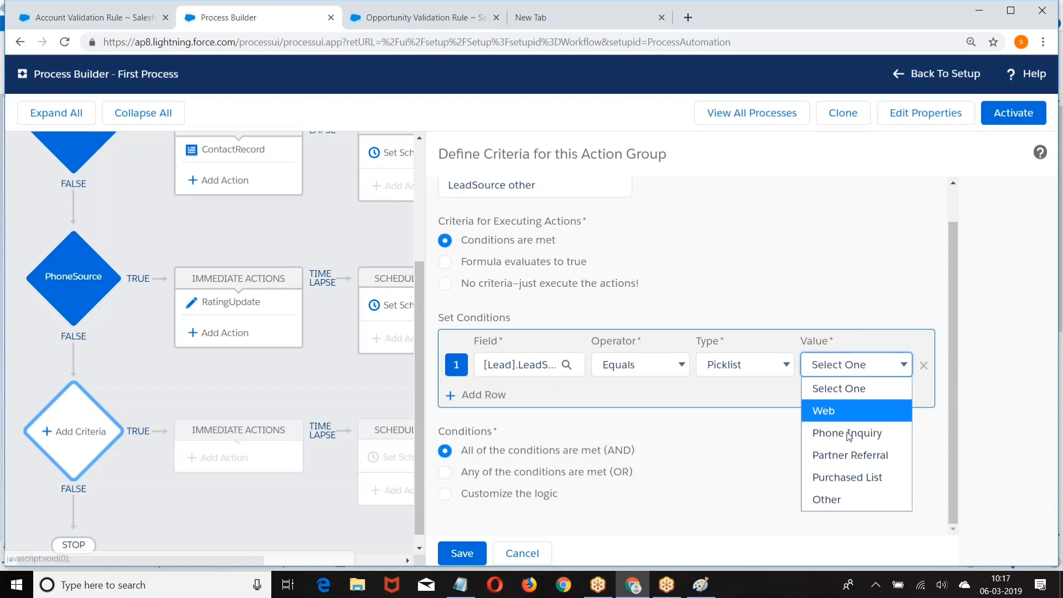
left_click(839, 500)
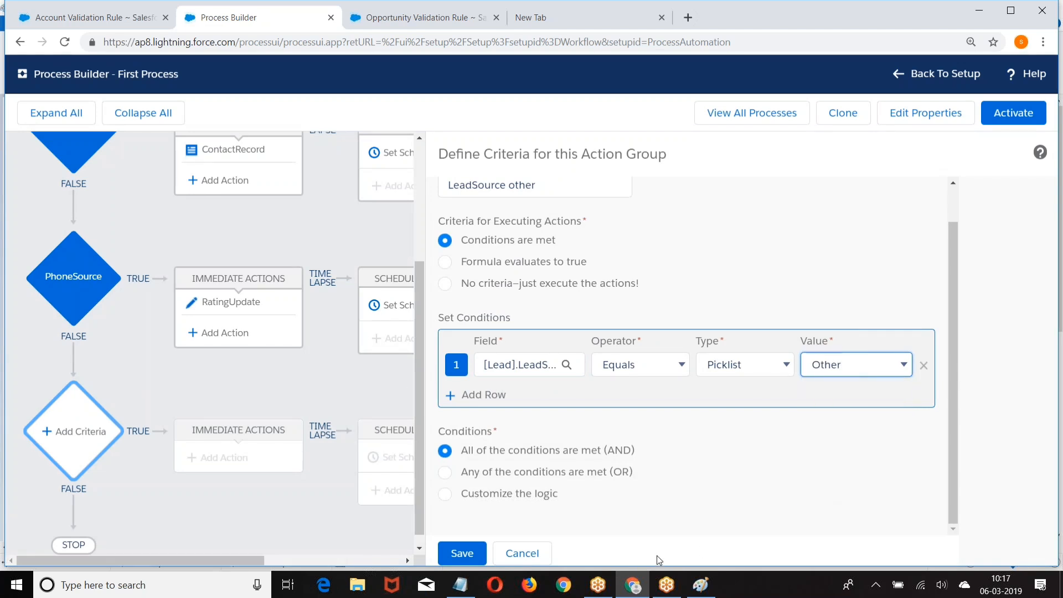
left_click(469, 552)
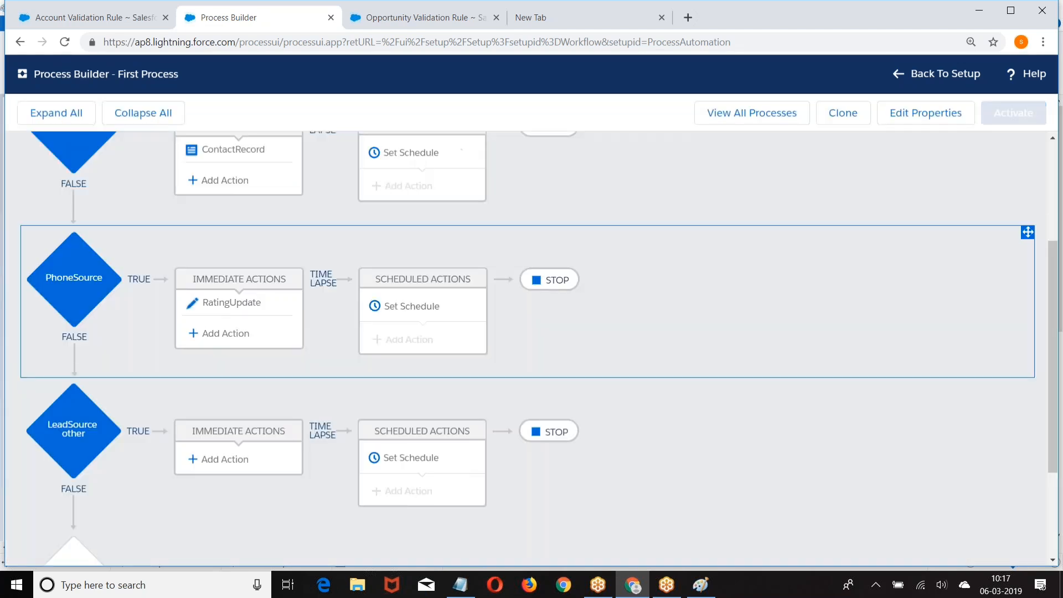
left_click(231, 470)
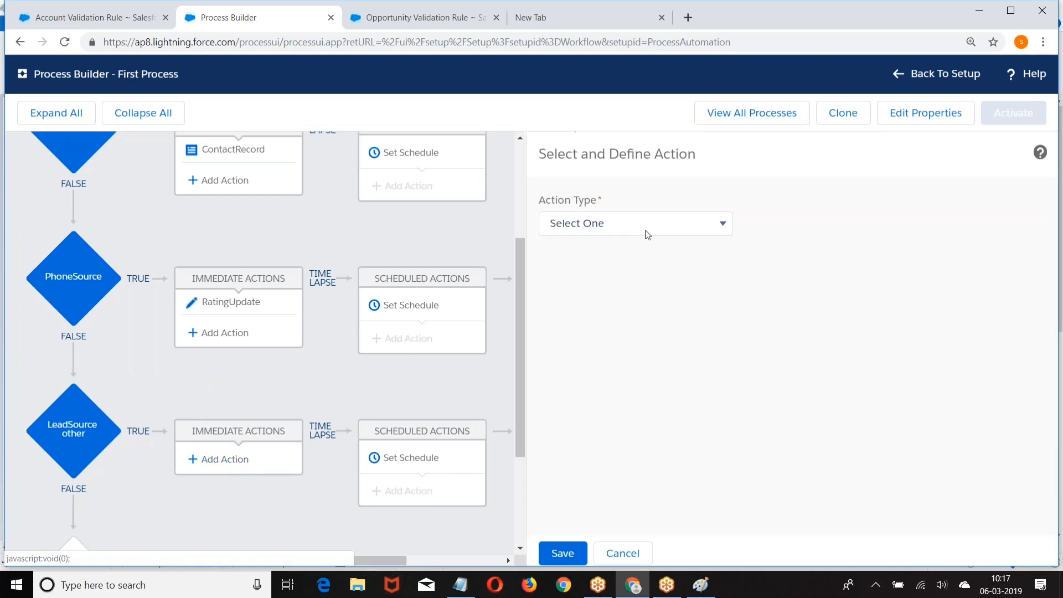
Make the action a Post to Chatter named MyMessage that posts to This Record.
left_click(646, 227)
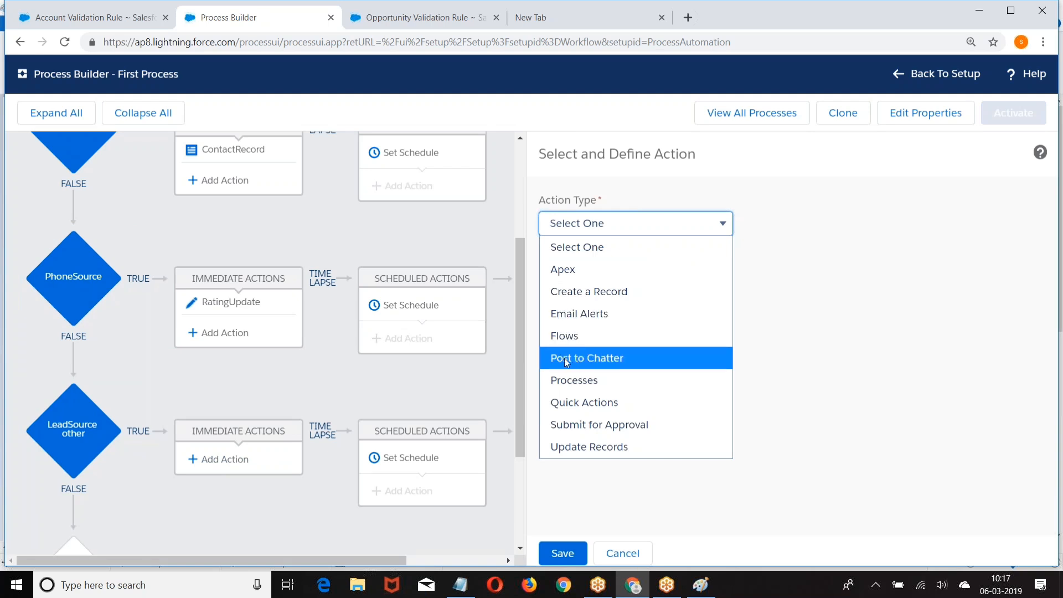
left_click(592, 369)
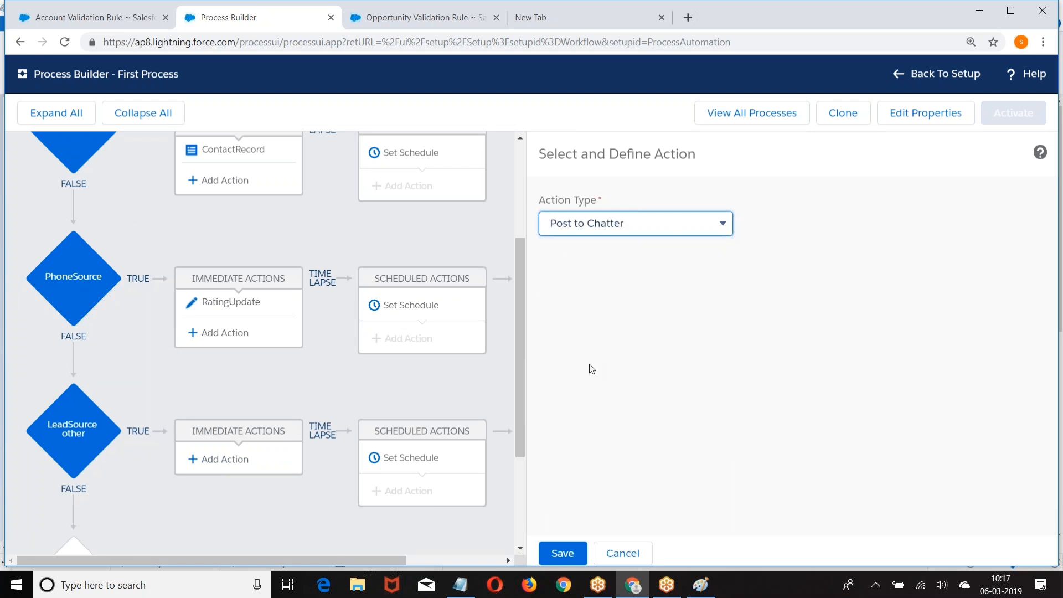
left_click(572, 286)
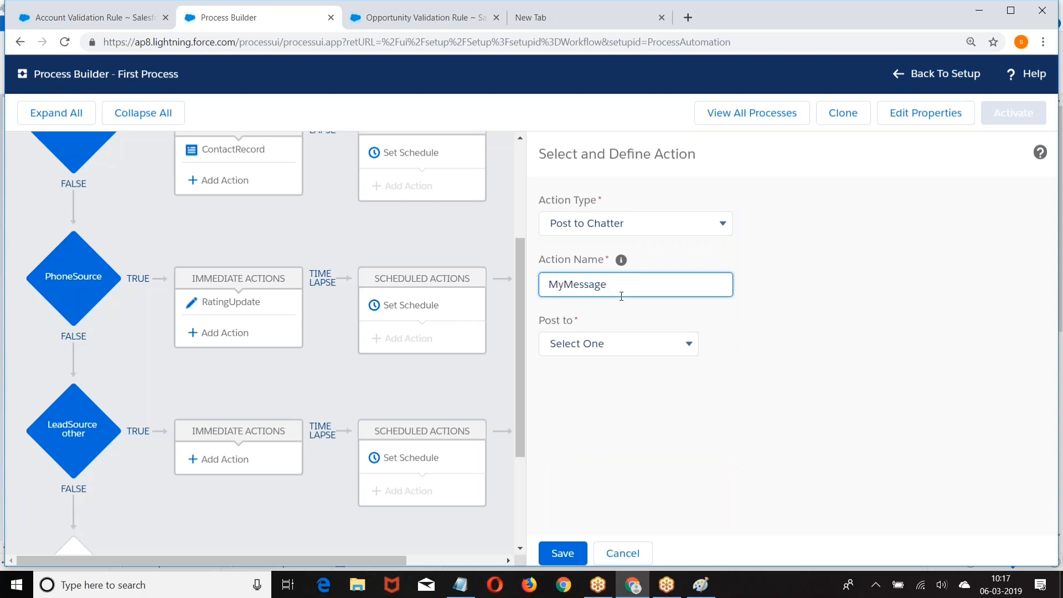
left_click(625, 344)
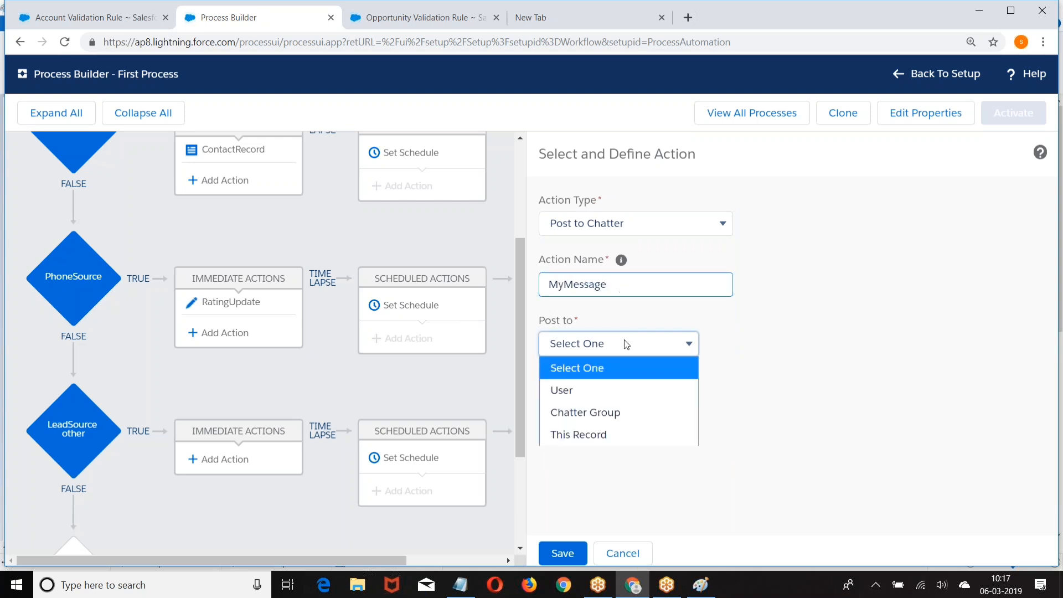
left_click(575, 434)
Enter 'This is a test message' repeated on several lines and save the action.
left_click(577, 449)
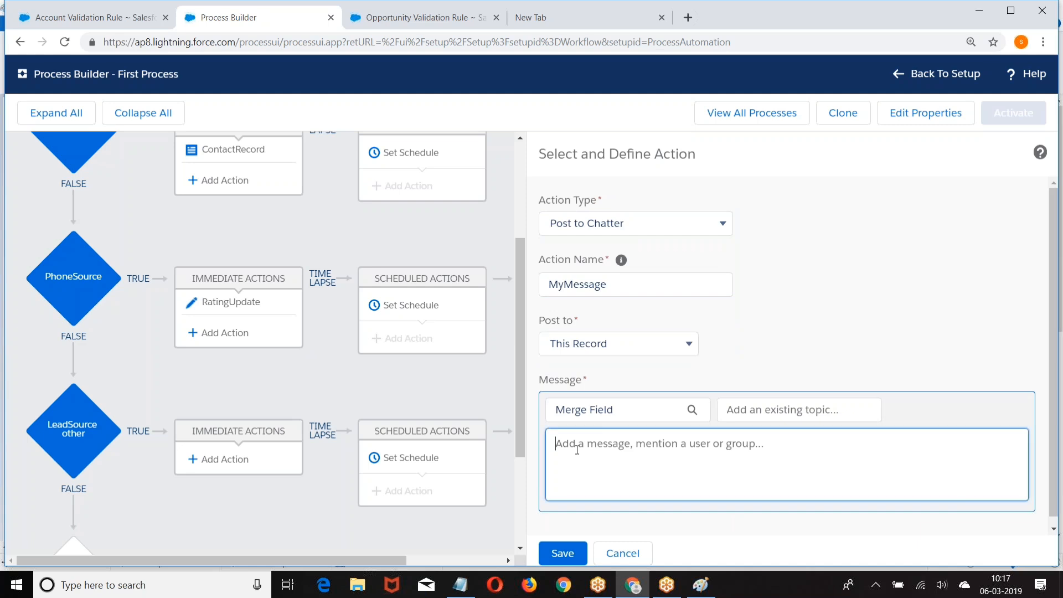
type("This is a t est")
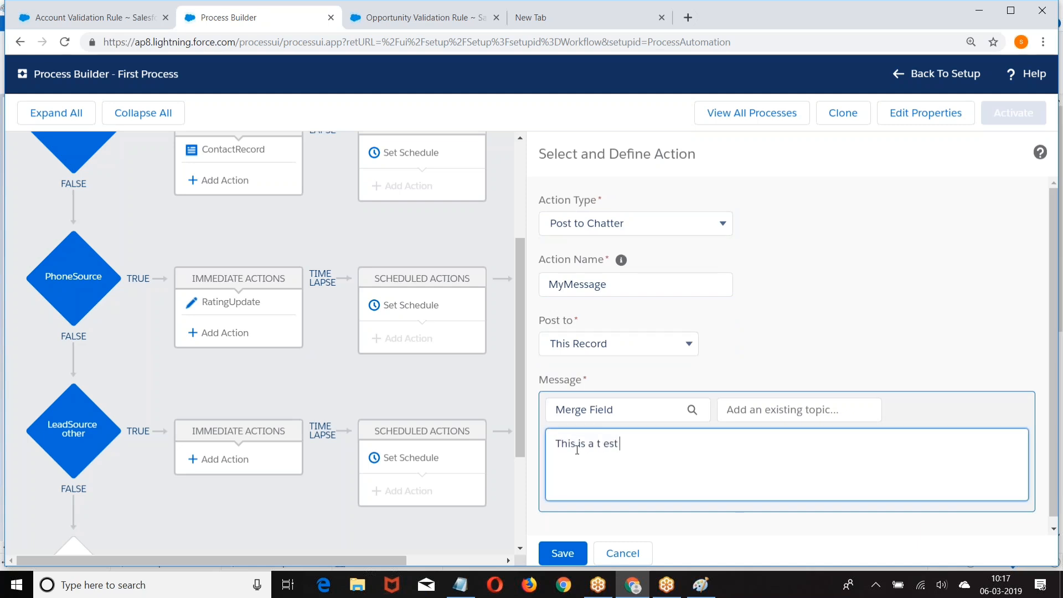
key("BackSpace")
key("BackSpace")
key("BackSpace")
key("BackSpace")
type("est mes")
left_click_drag(552, 443, 738, 454)
key("ctrl+c")
left_click(688, 439)
key("ctrl+v")
key("Return")
key("ctrl+v")
key("Return")
key("ctrl+v")
key("Return")
key("ctrl+v")
key("Return")
key("ctrl+v")
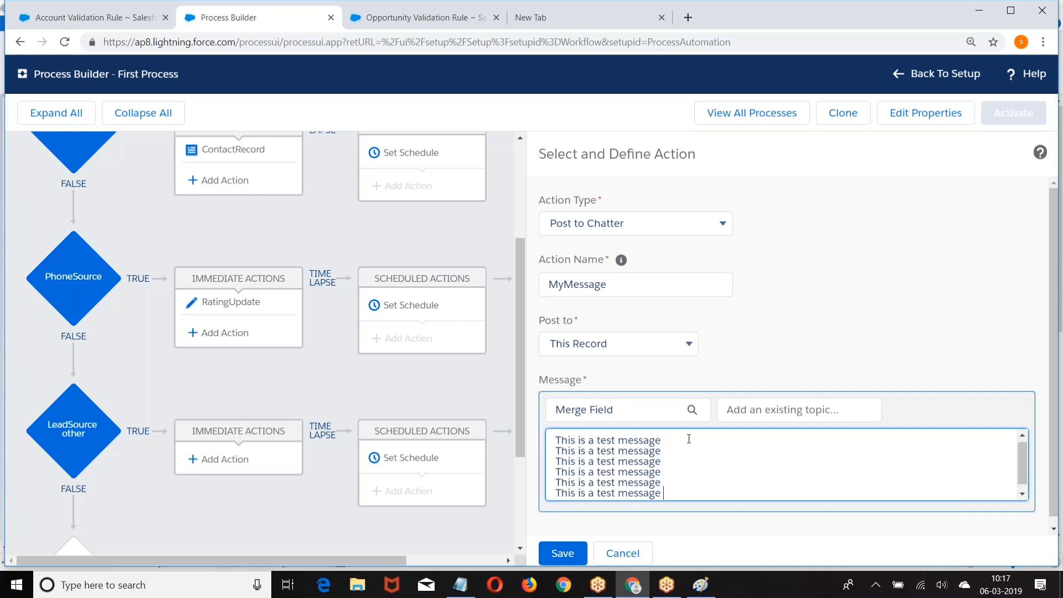
left_click(562, 553)
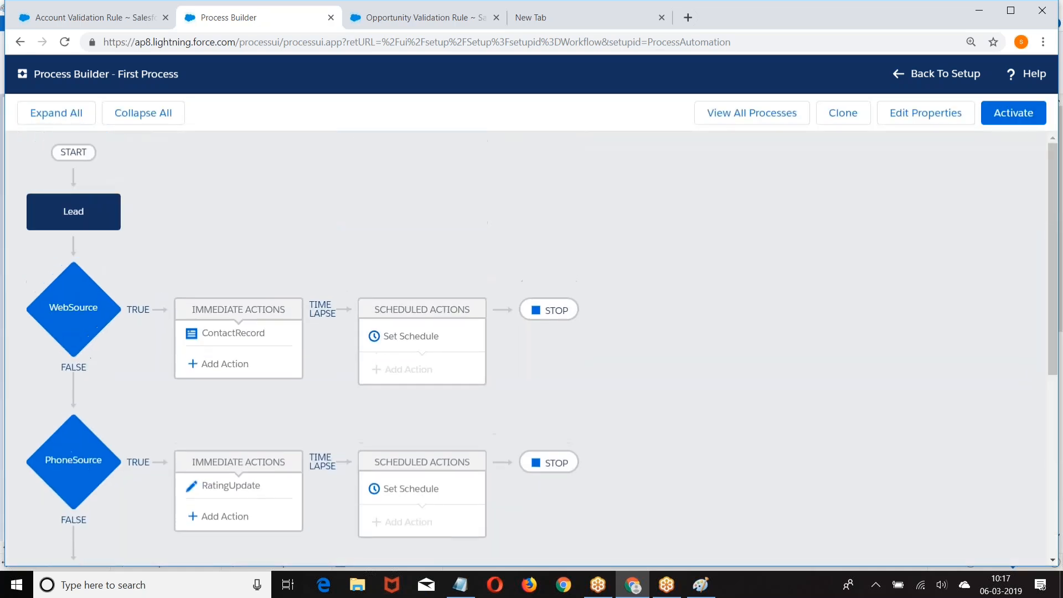
Activate First Process after reviewing it, then switch to the Account Validation Rule tab.
scroll(255, 221, "down", 1)
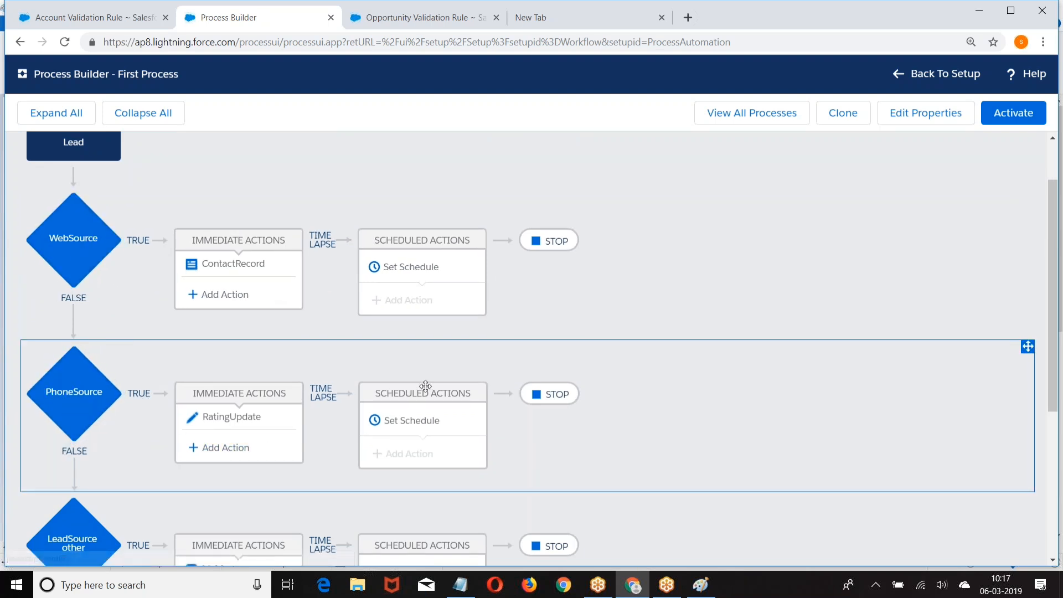
scroll(521, 318, "up", 2)
scroll(521, 319, "down", 4)
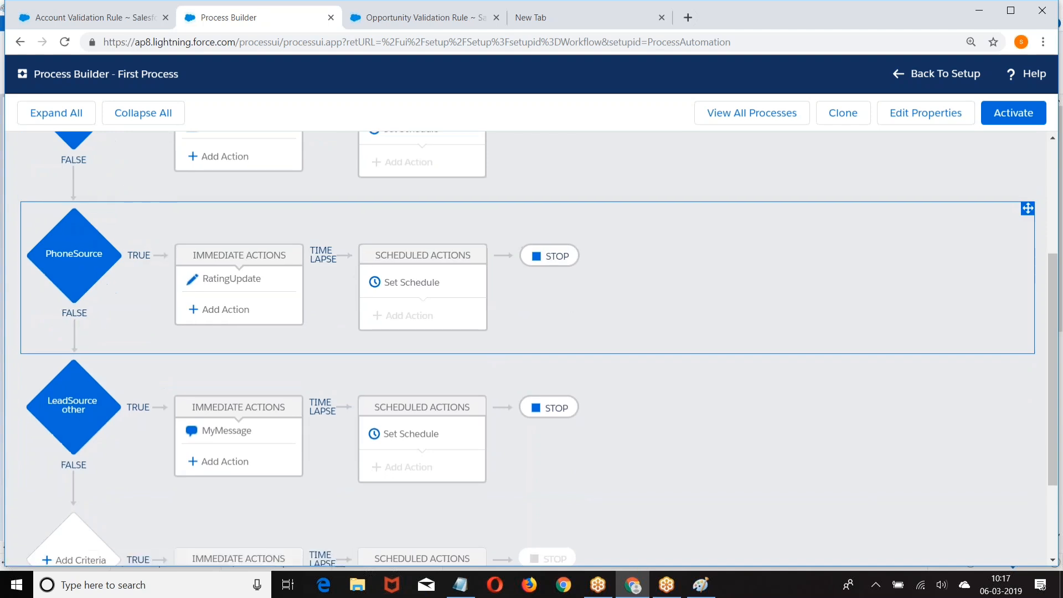
scroll(524, 320, "up", 4)
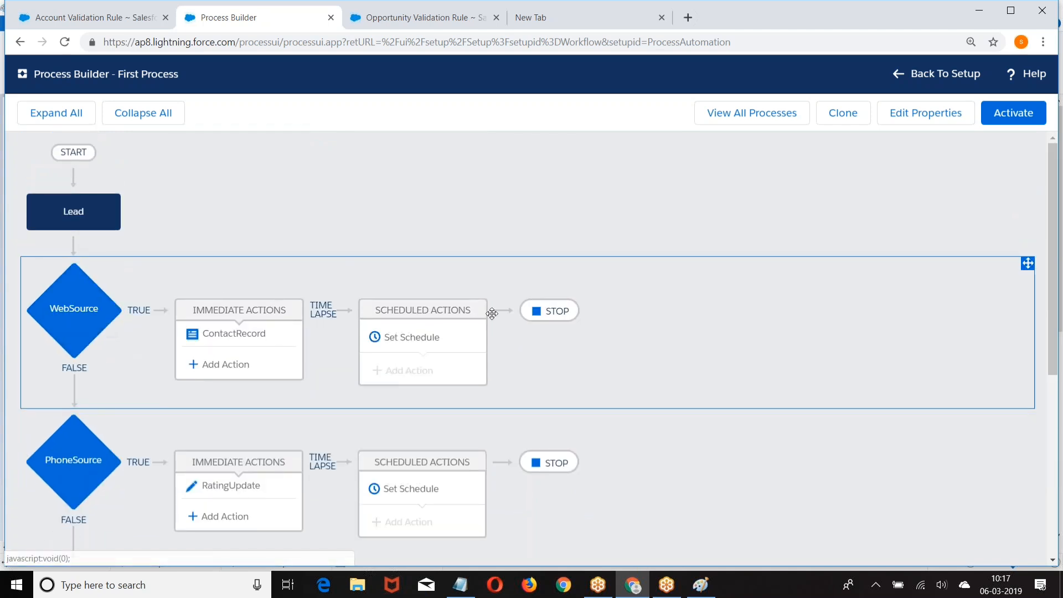
scroll(525, 320, "down", 2)
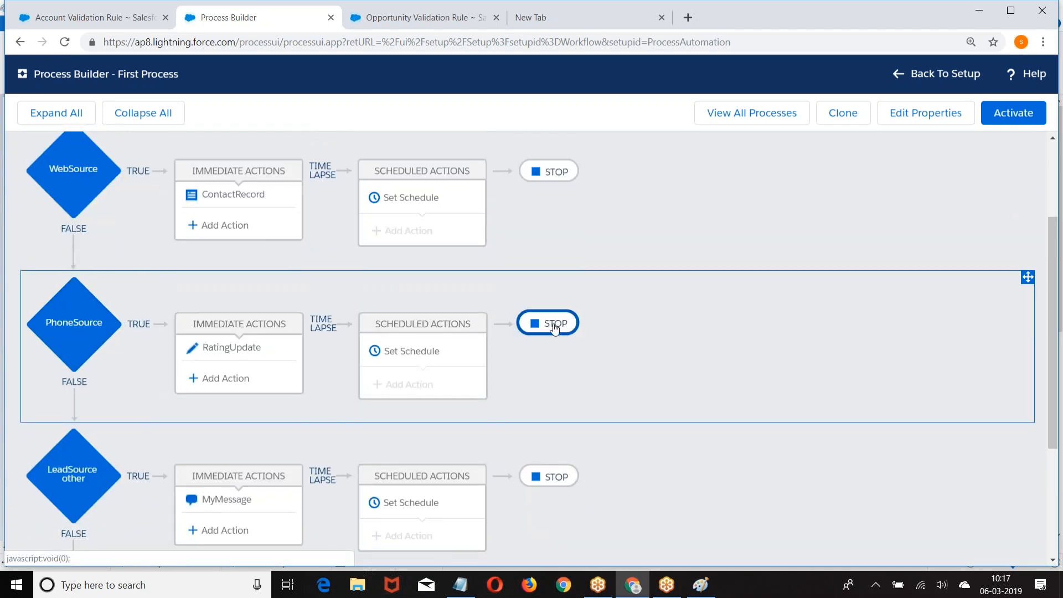
scroll(321, 373, "down", 1)
scroll(321, 373, "down", 2)
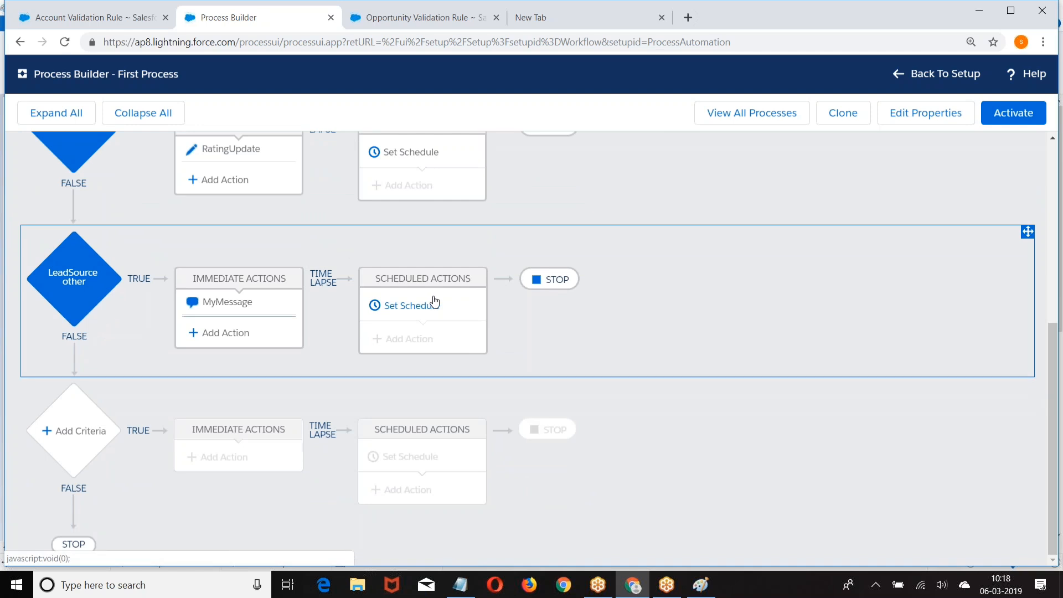
scroll(435, 303, "up", 5)
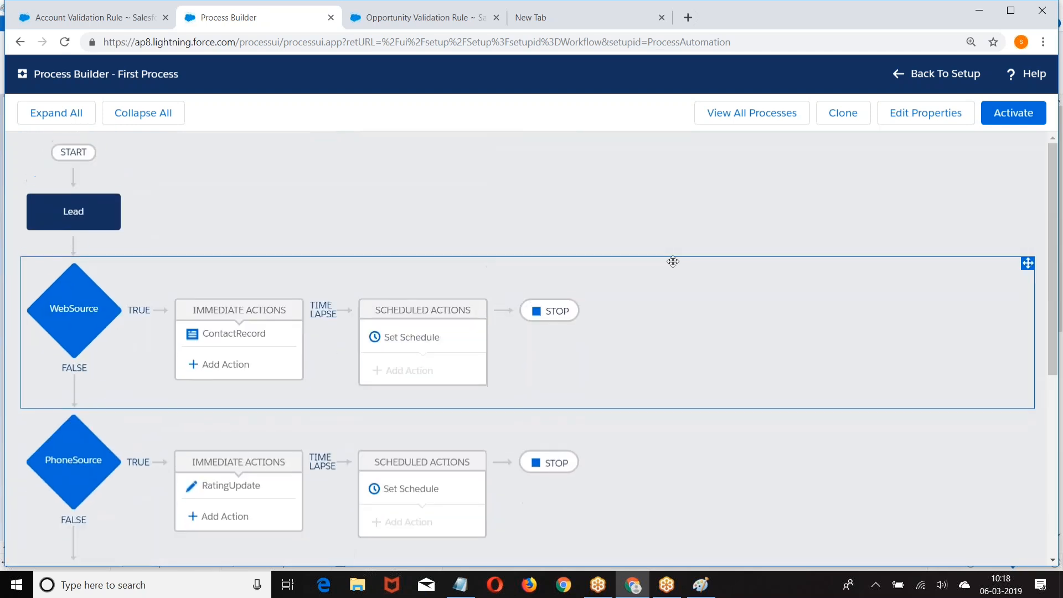
left_click(1011, 115)
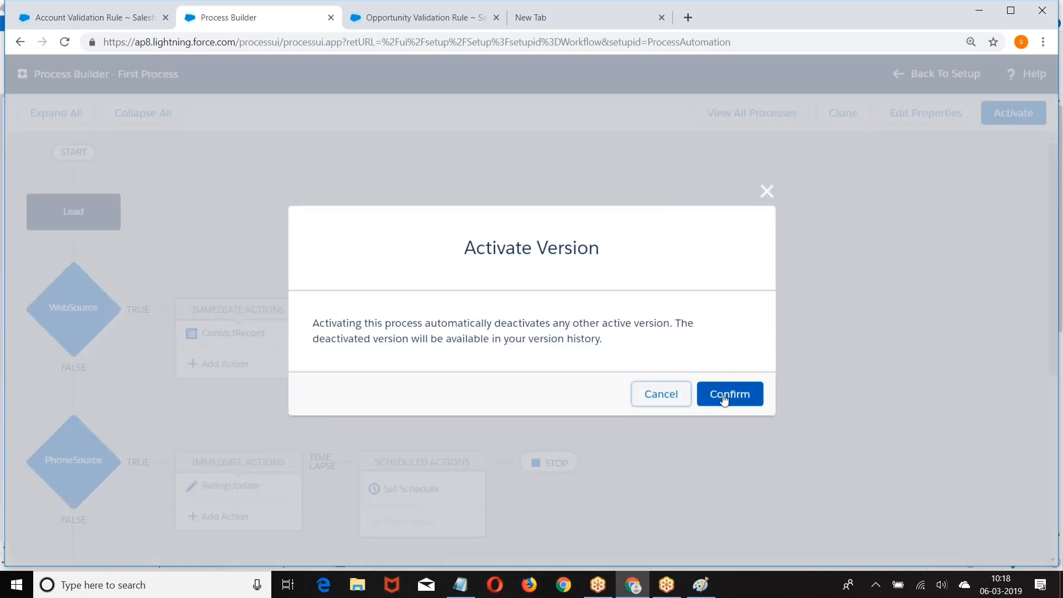
left_click(722, 394)
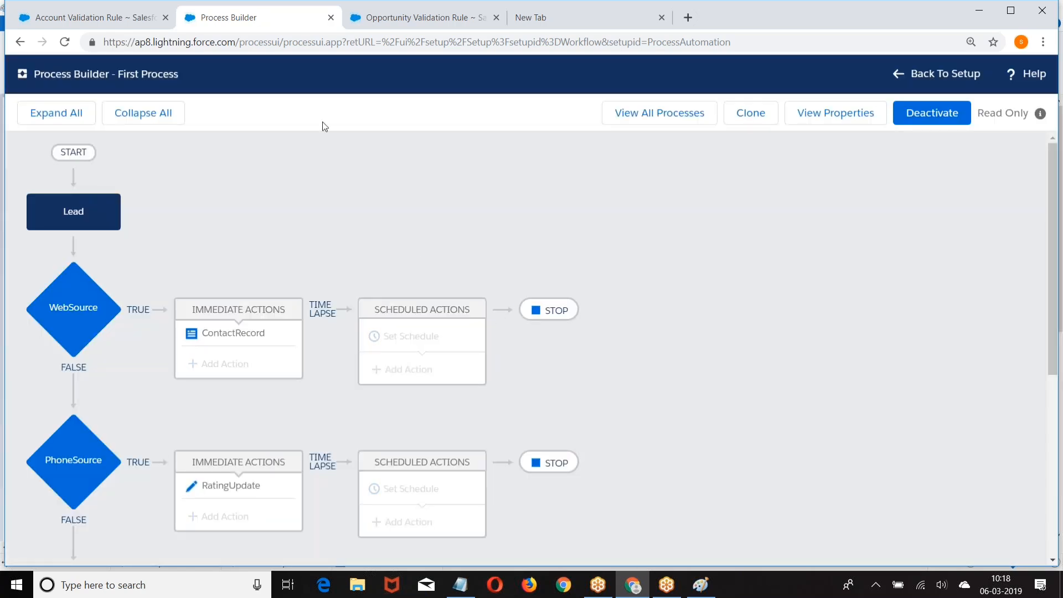
left_click(117, 22)
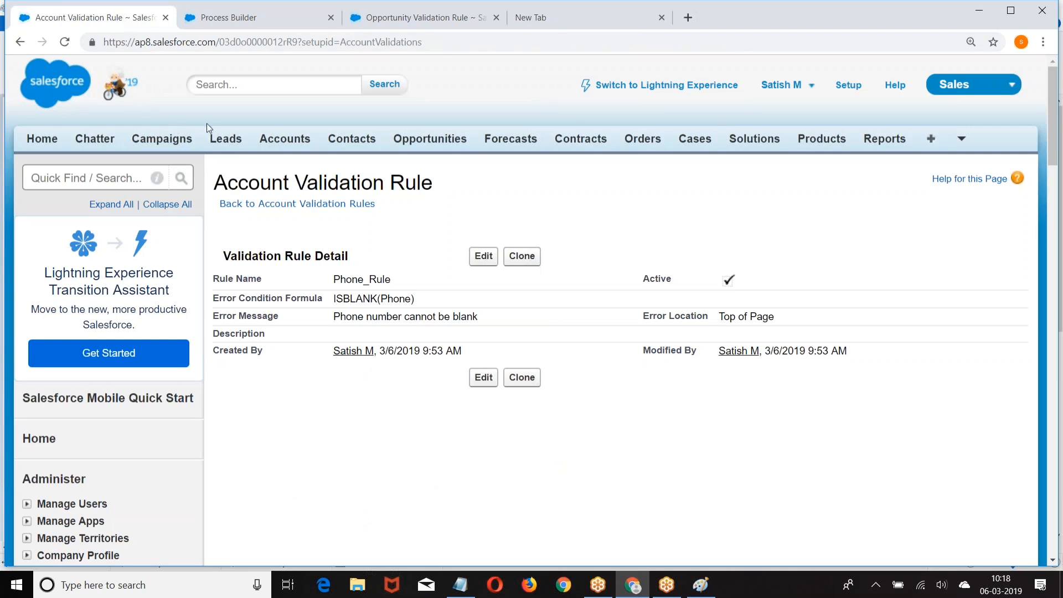
Start a new lead from the Leads tab using the New Student record type.
left_click(225, 139)
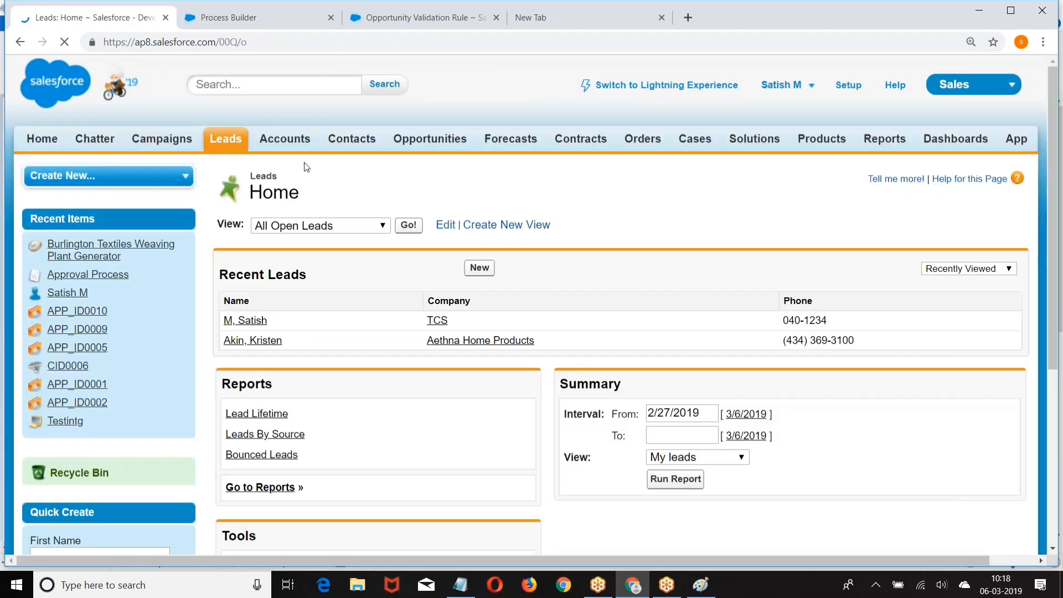
left_click(479, 267)
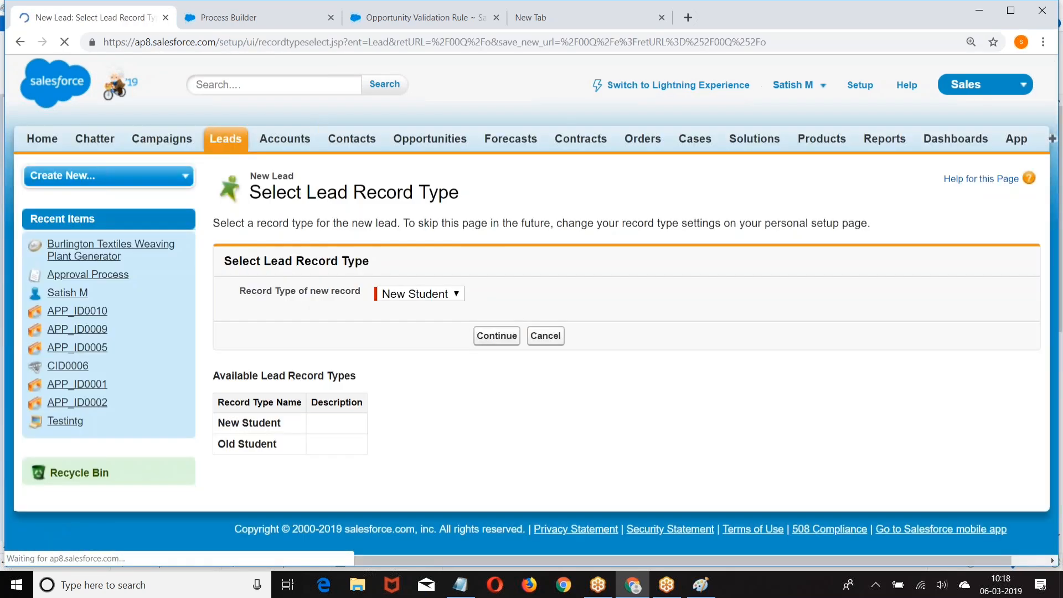
left_click(485, 336)
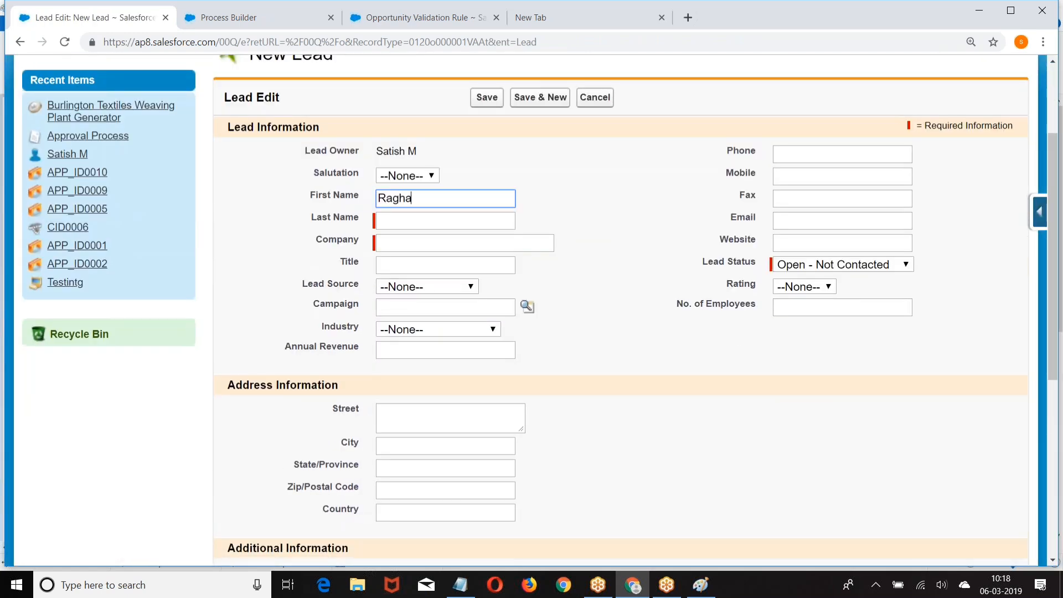
Enter the last name, company Dell, Lead Source Web and an email address, then save.
left_click(396, 220)
type("CN")
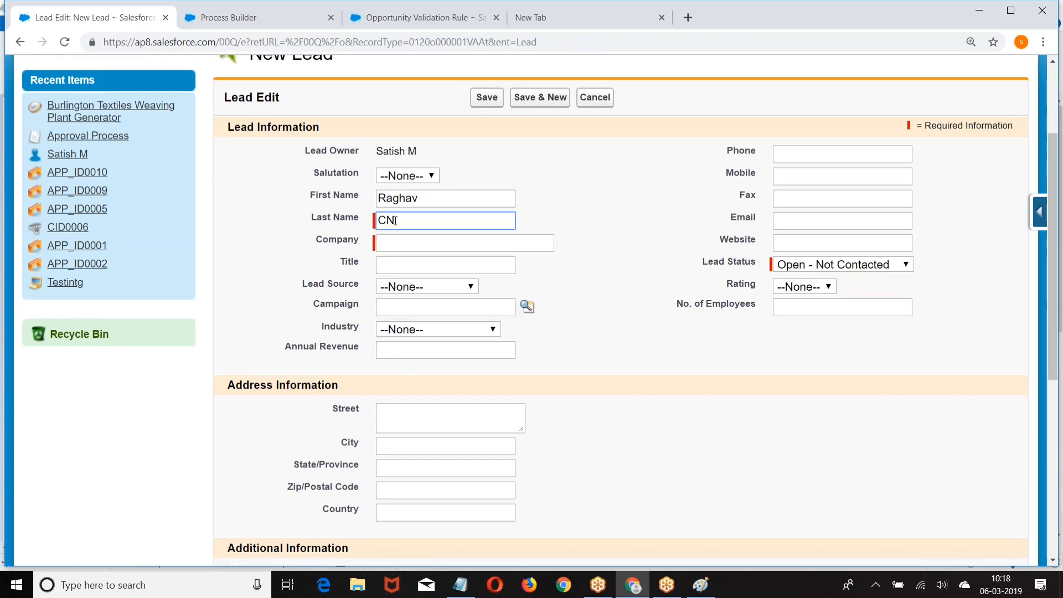
left_click(393, 241)
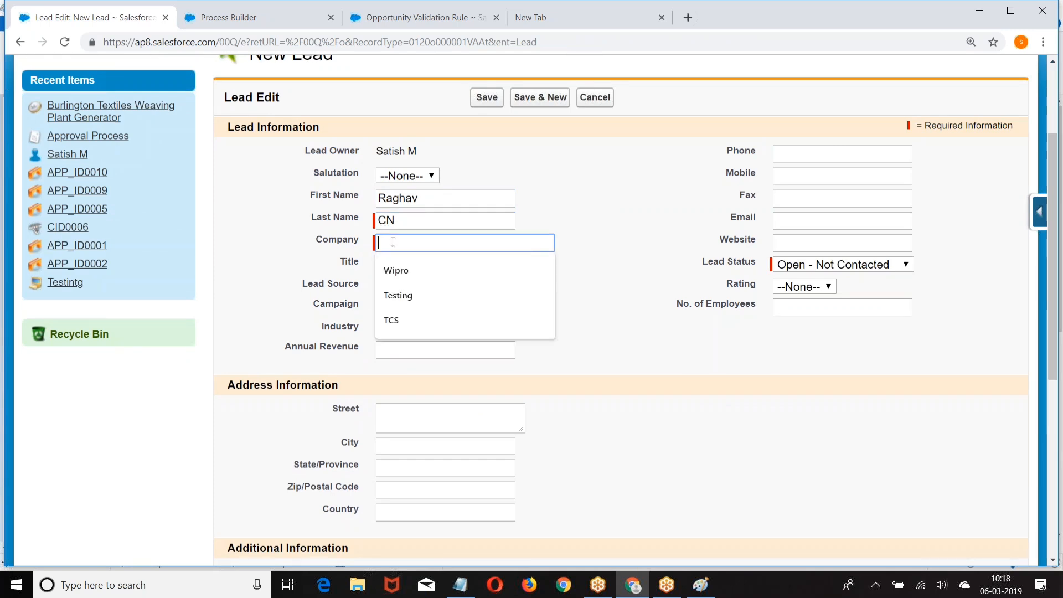
type("Dell")
left_click(416, 286)
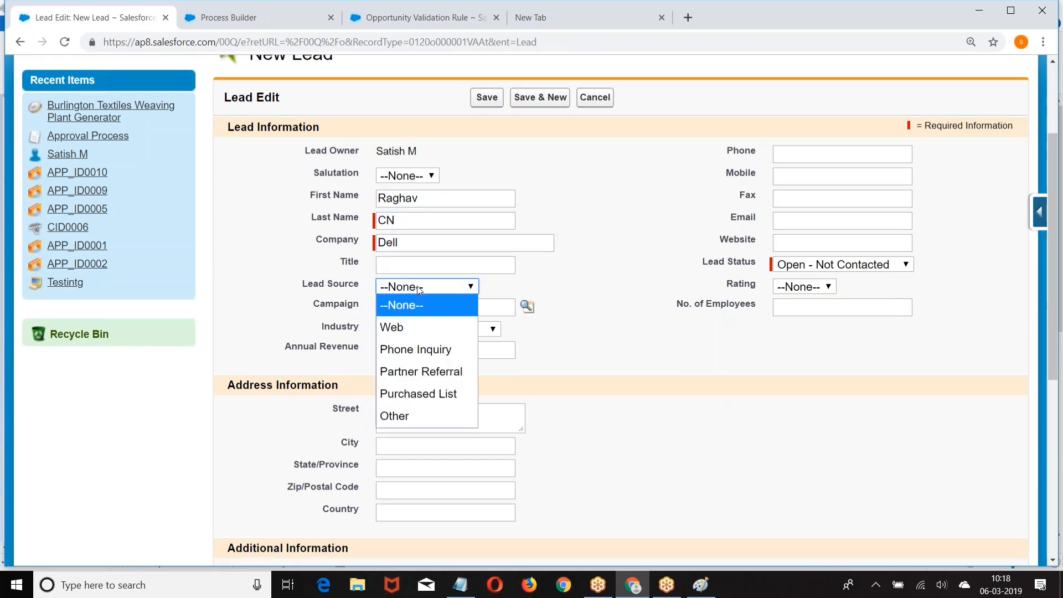
left_click(408, 322)
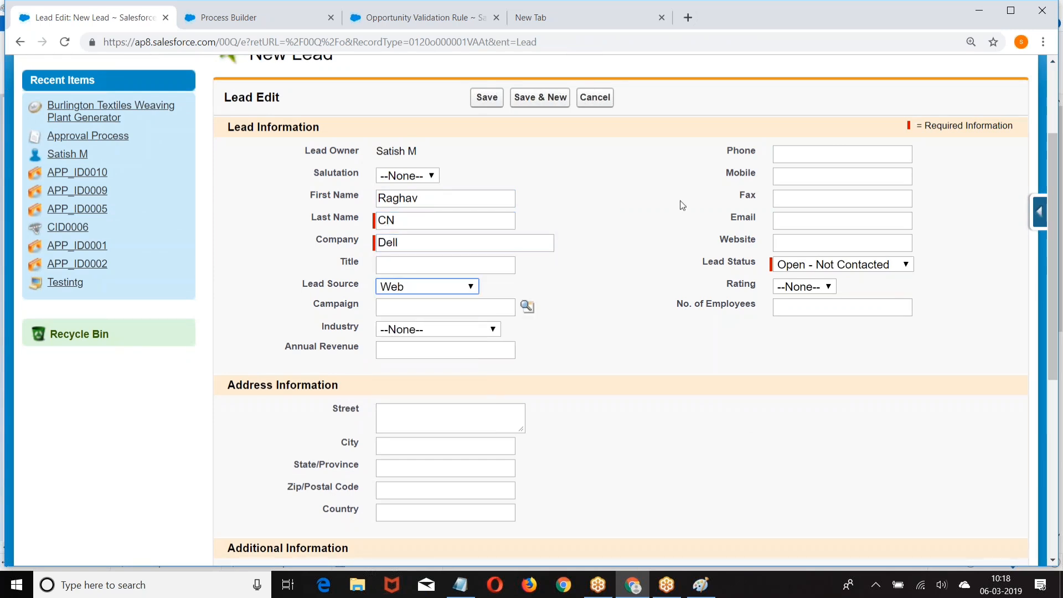
left_click(798, 217)
type("ab")
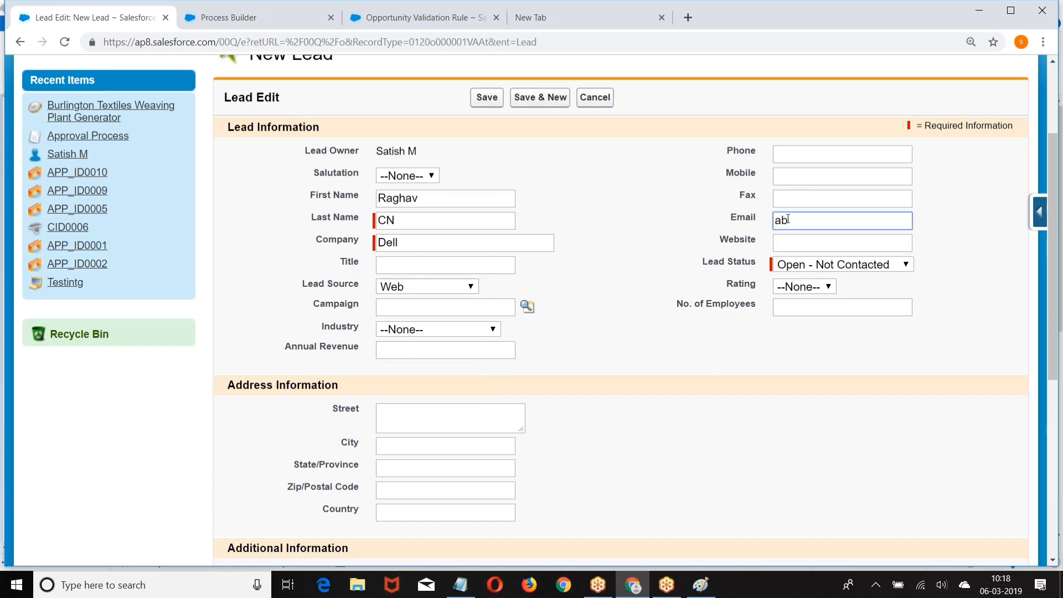
type("c@xyz.com")
scroll(569, 288, "down", 1)
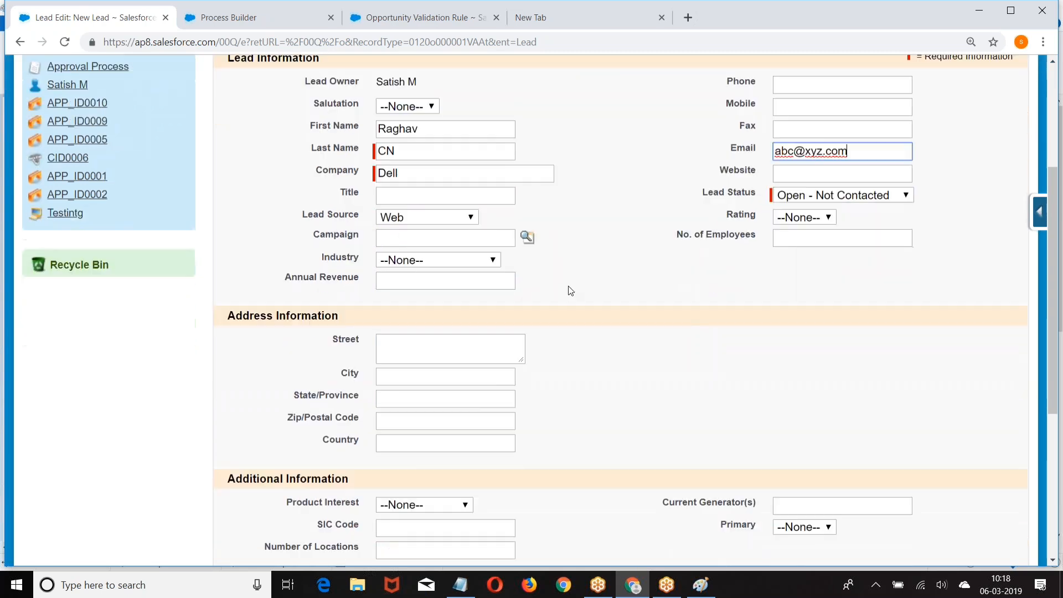
scroll(568, 279, "up", 1)
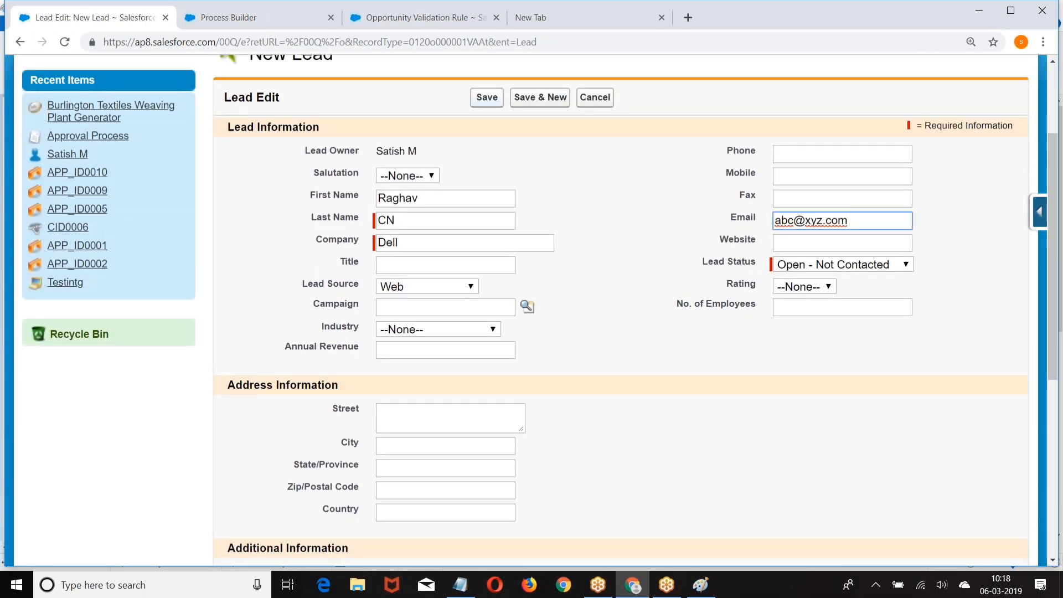
left_click(486, 98)
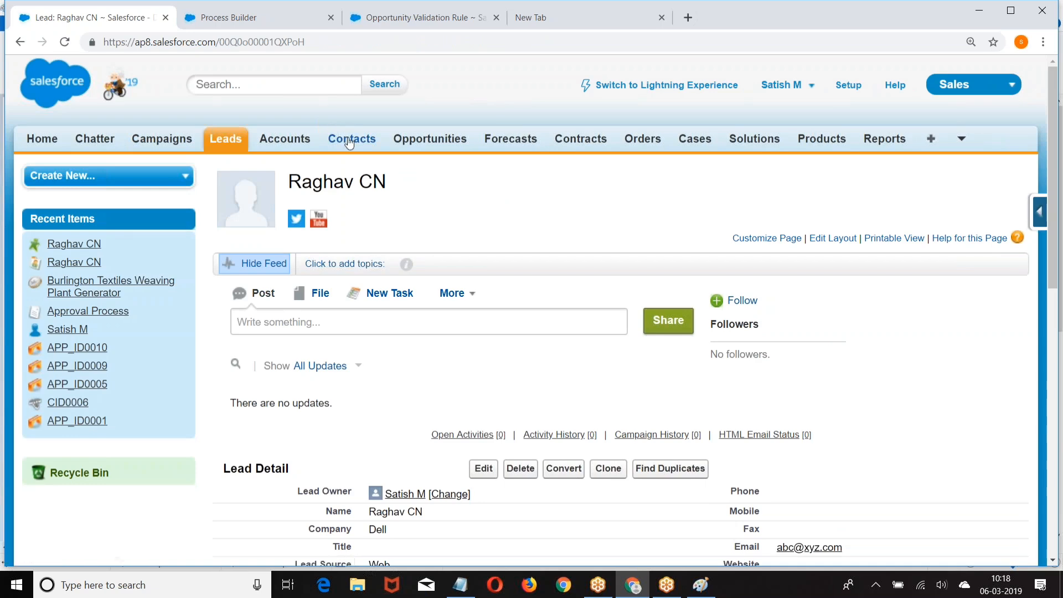
Open Contacts home in a new browser tab to check for an auto-created contact.
right_click(348, 141)
left_click(391, 154)
left_click(274, 19)
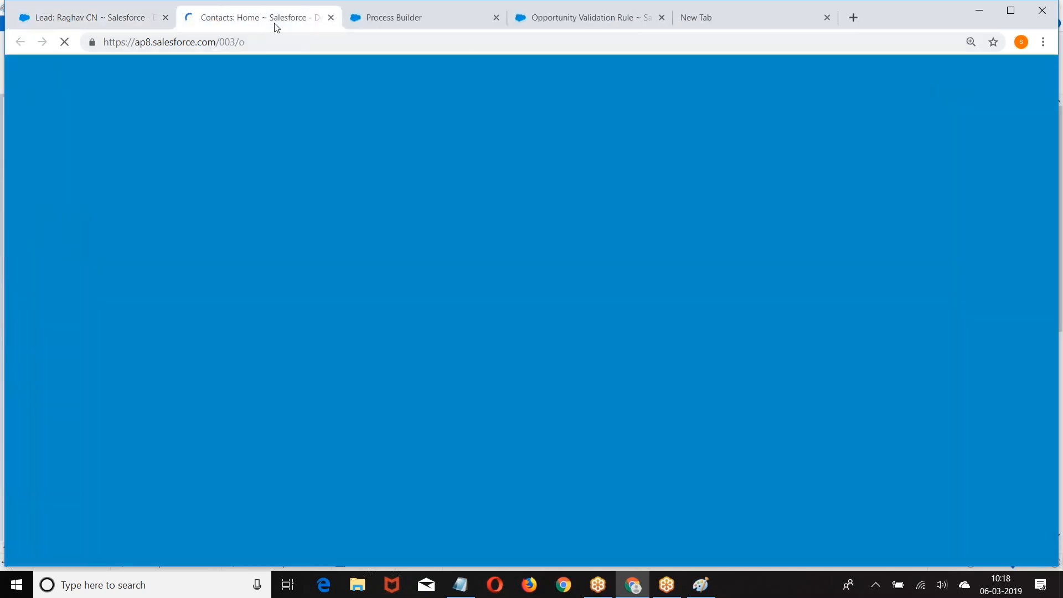
scroll(404, 288, "down", 3)
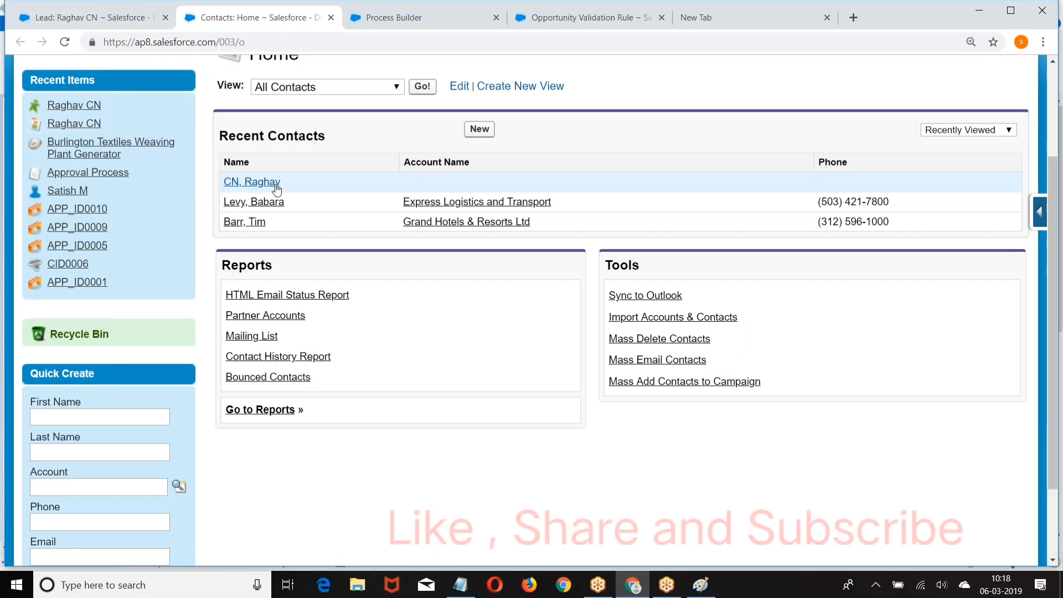
left_click(72, 11)
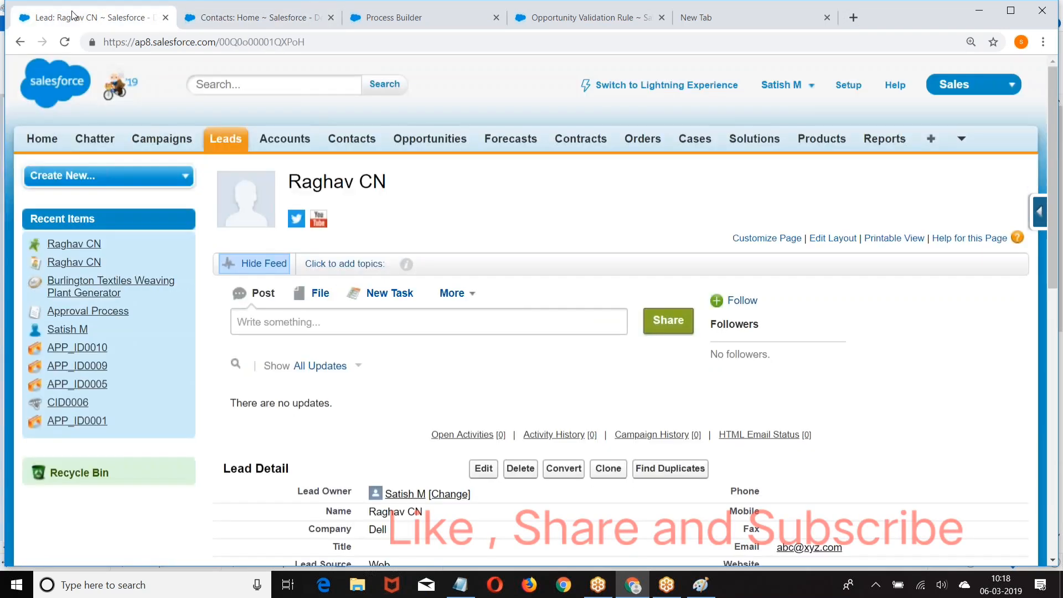
Glance at the Process Builder tab, then return to the lead and go to Leads home.
left_click(420, 15)
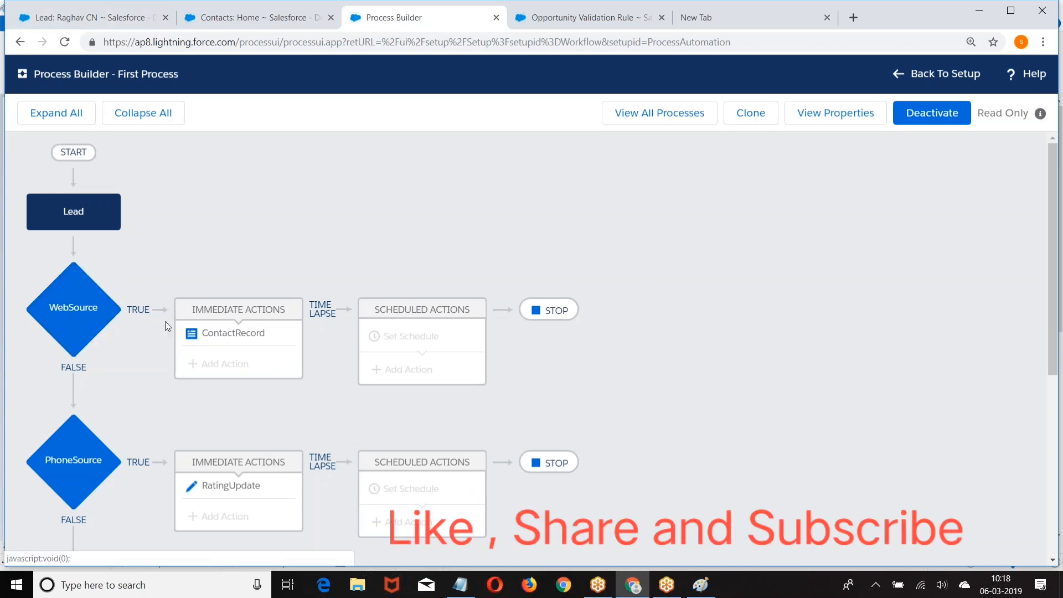
scroll(251, 211, "down", 3)
scroll(319, 186, "up", 3)
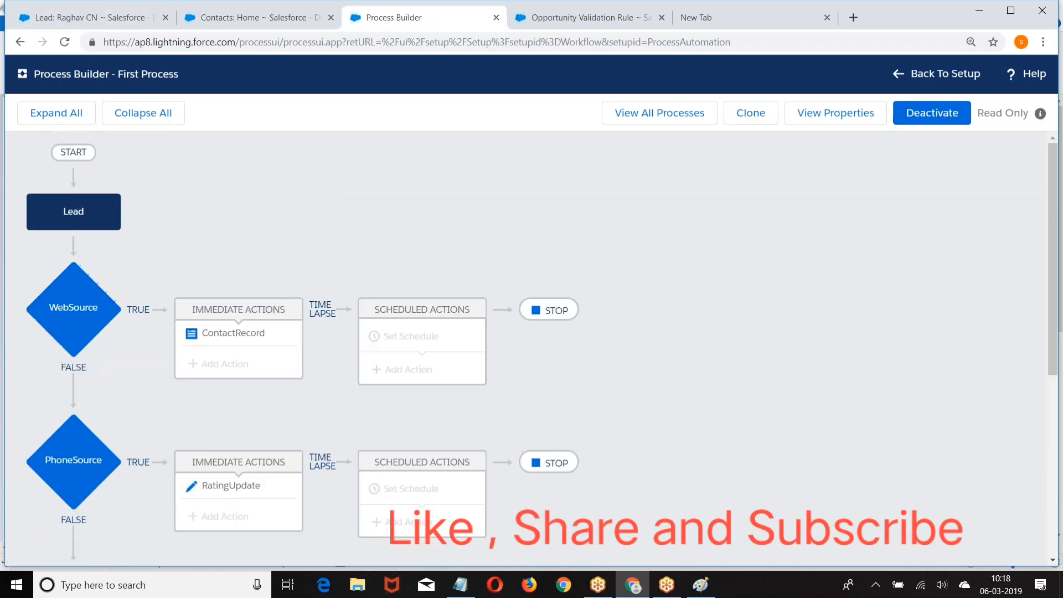
left_click(88, 18)
left_click(221, 143)
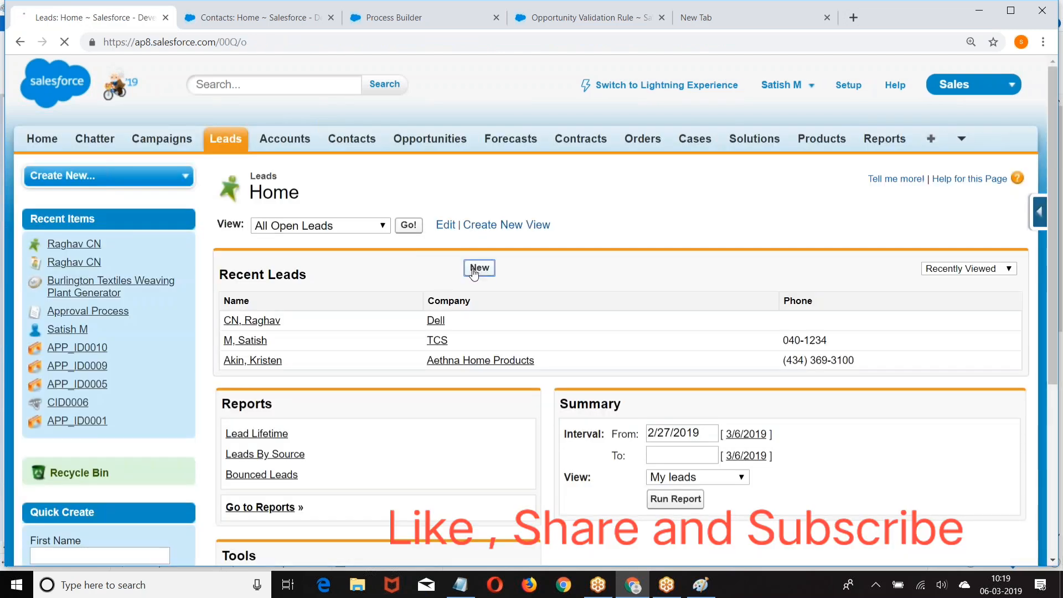
Start a new lead and enter the lead's first and last name.
left_click(474, 269)
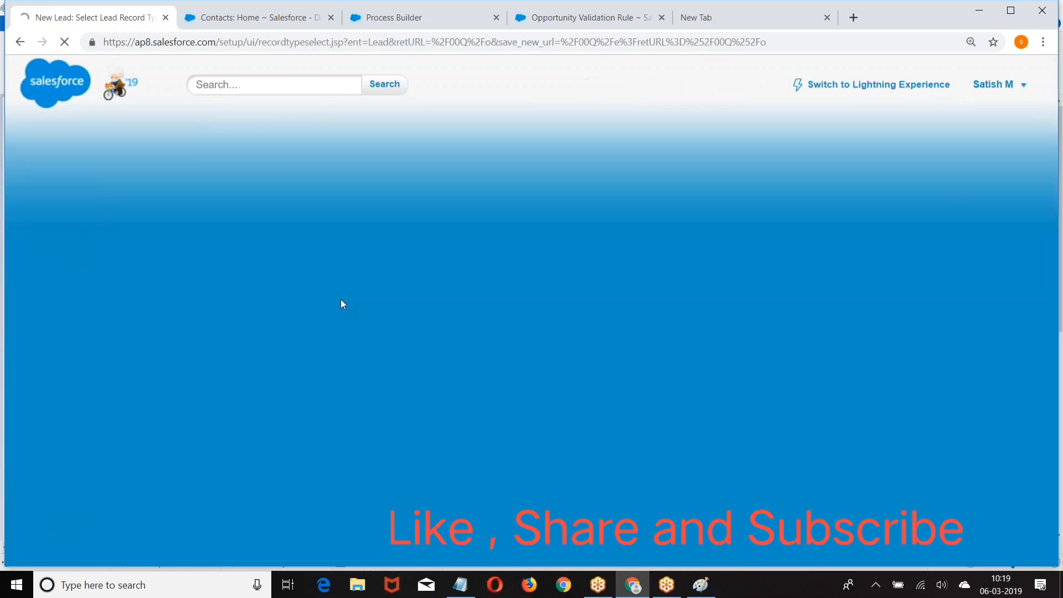
left_click(497, 335)
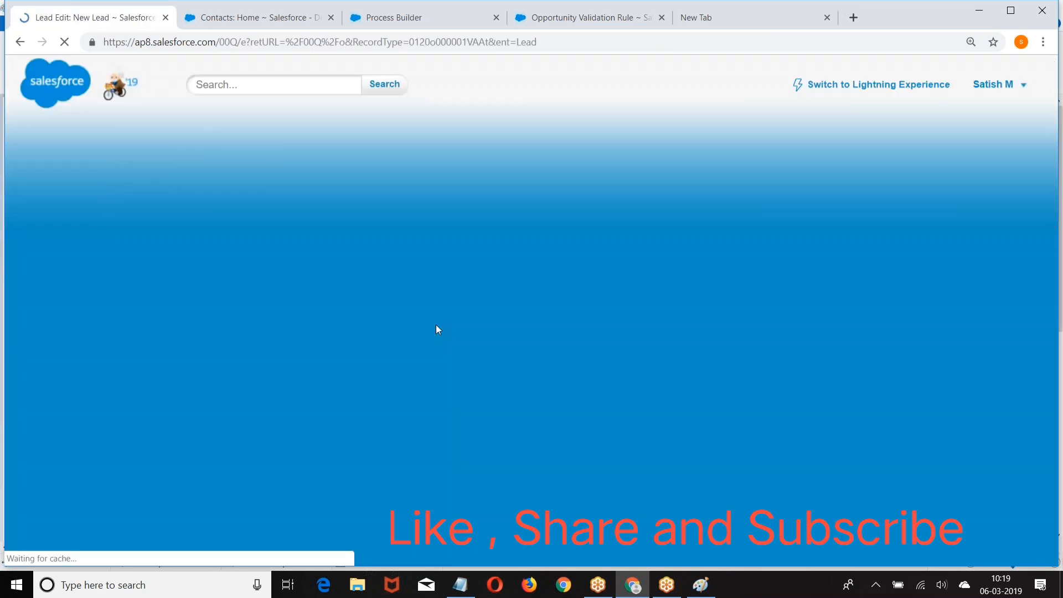
type("Faraz")
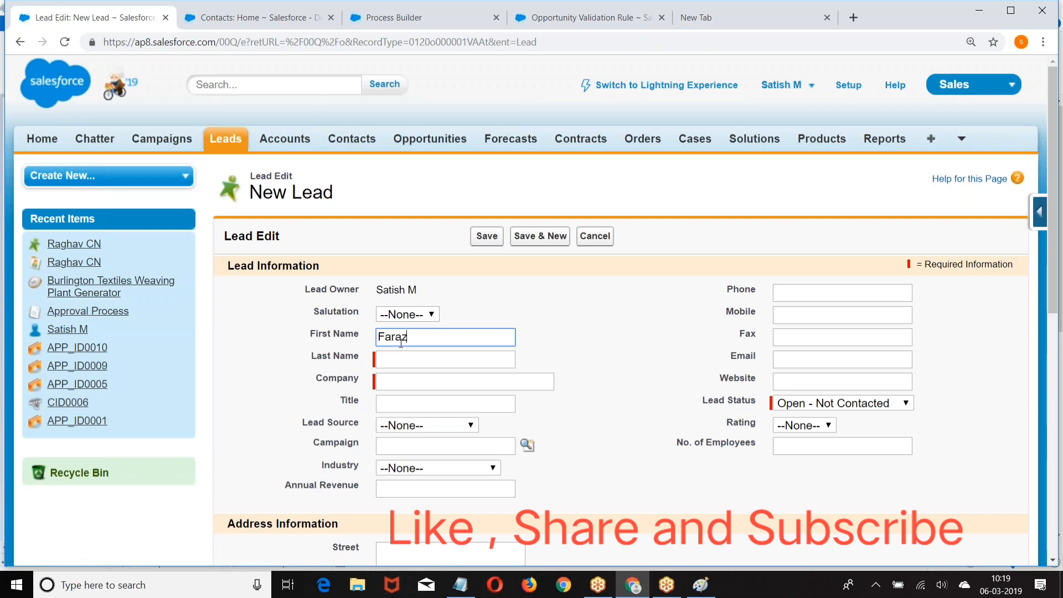
left_click(391, 357)
type("SK")
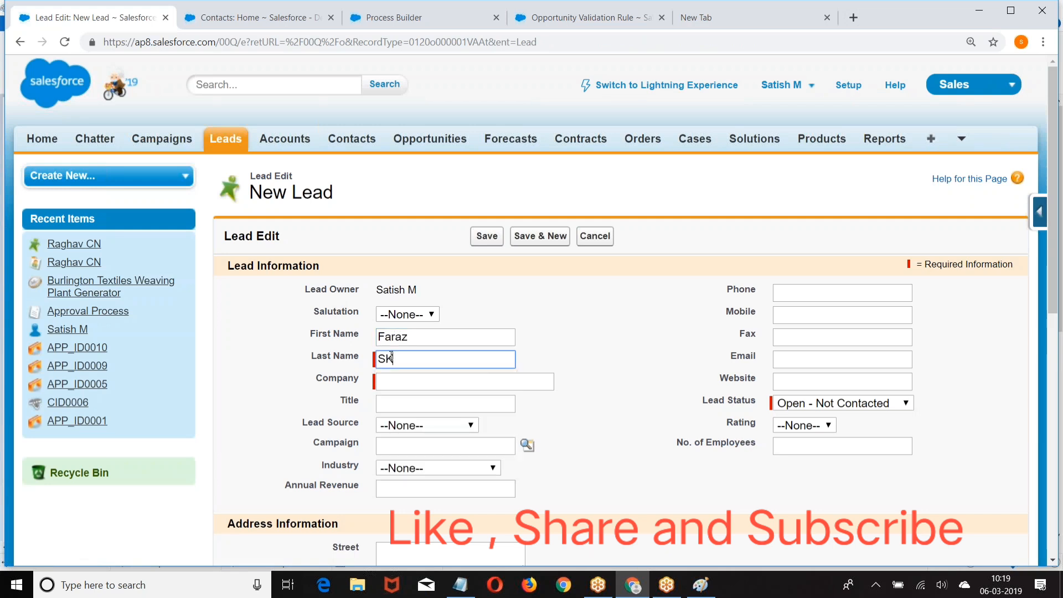
left_click(653, 329)
Choose Dell as company, set Lead Source to Other, and highlight the auto-posted test messages.
left_click(404, 383)
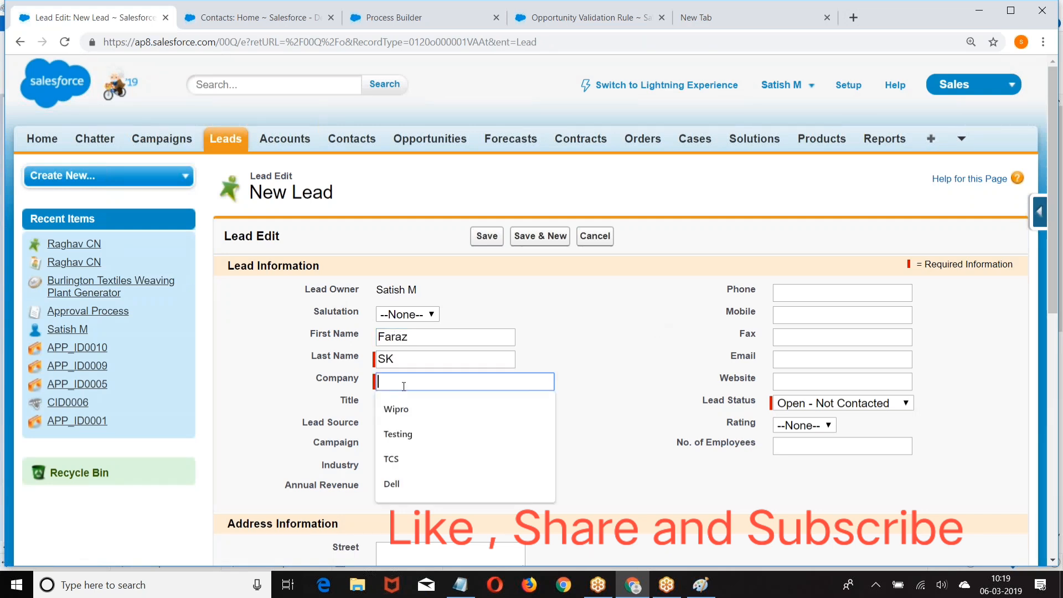
type("Dell")
left_click(678, 378)
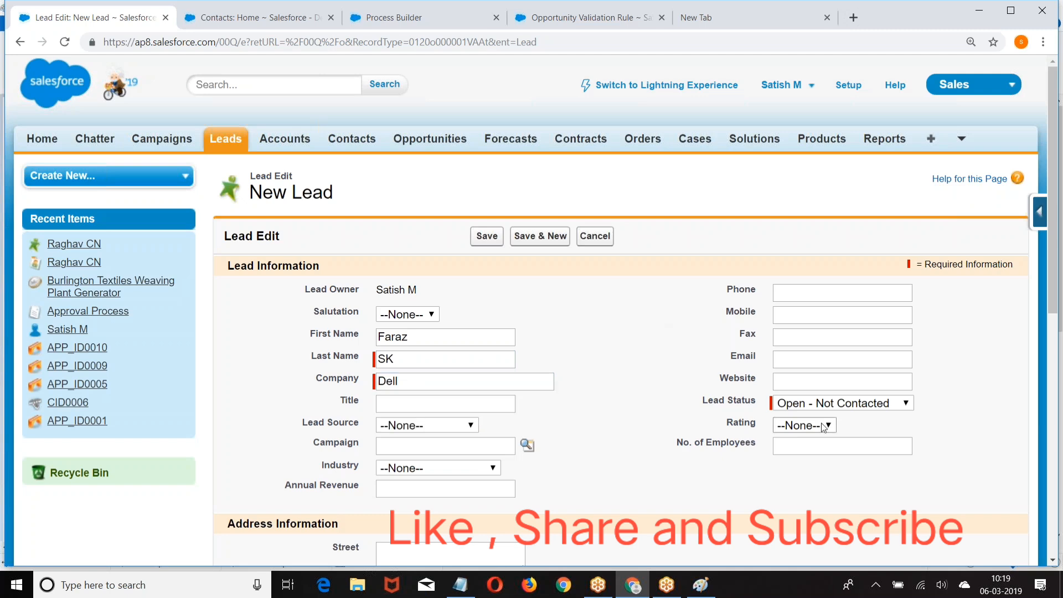
left_click(440, 426)
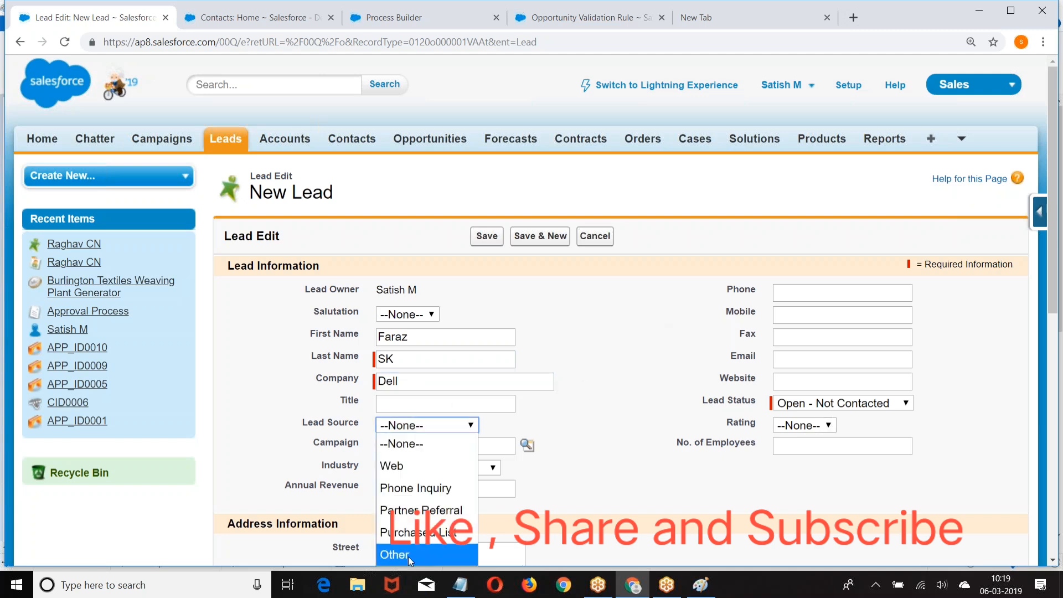
left_click(407, 555)
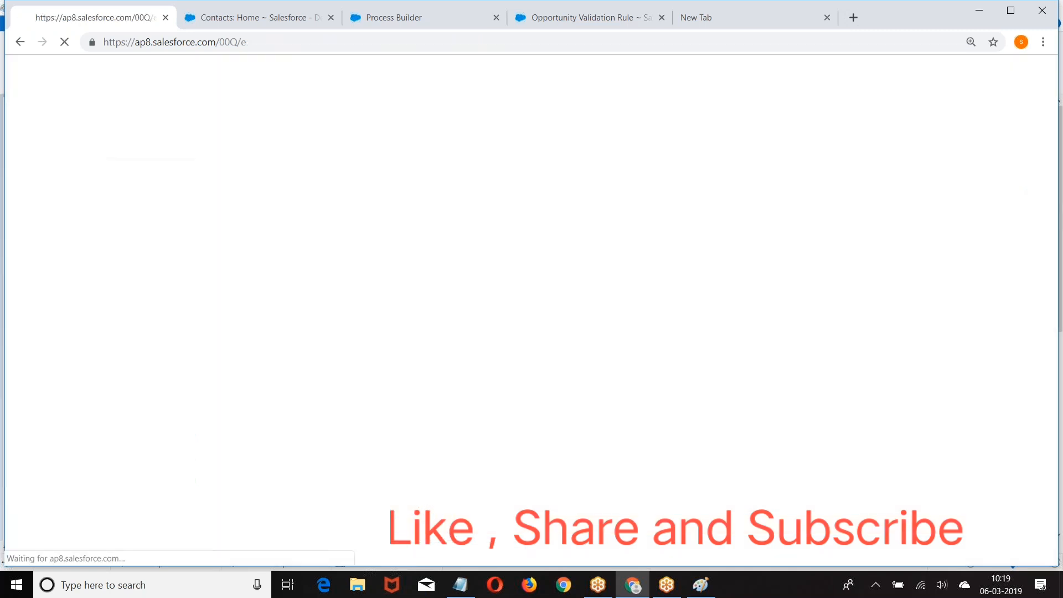
scroll(672, 233, "down", 4)
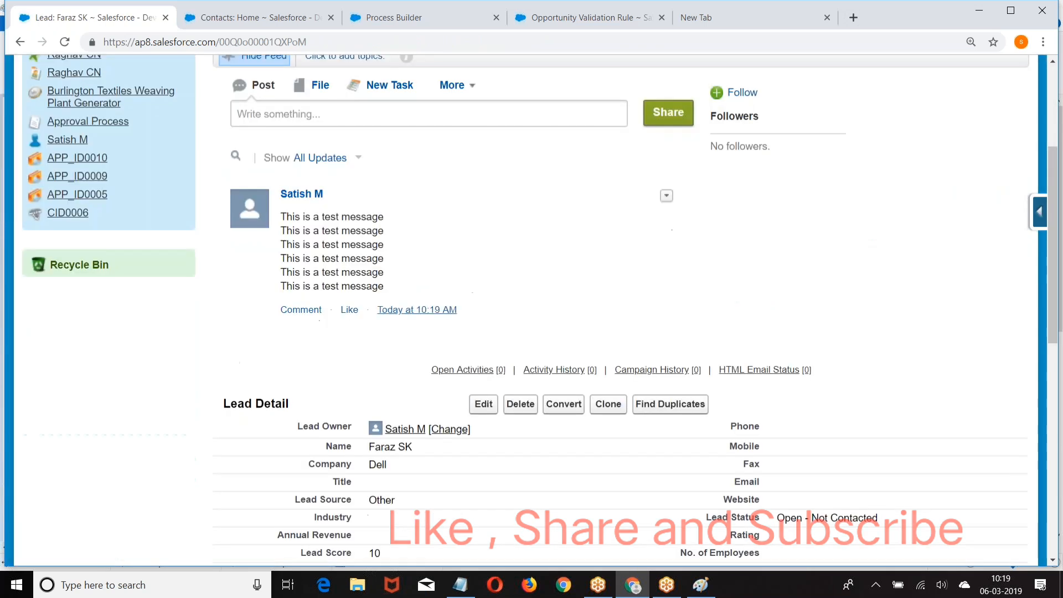
left_click_drag(288, 218, 407, 293)
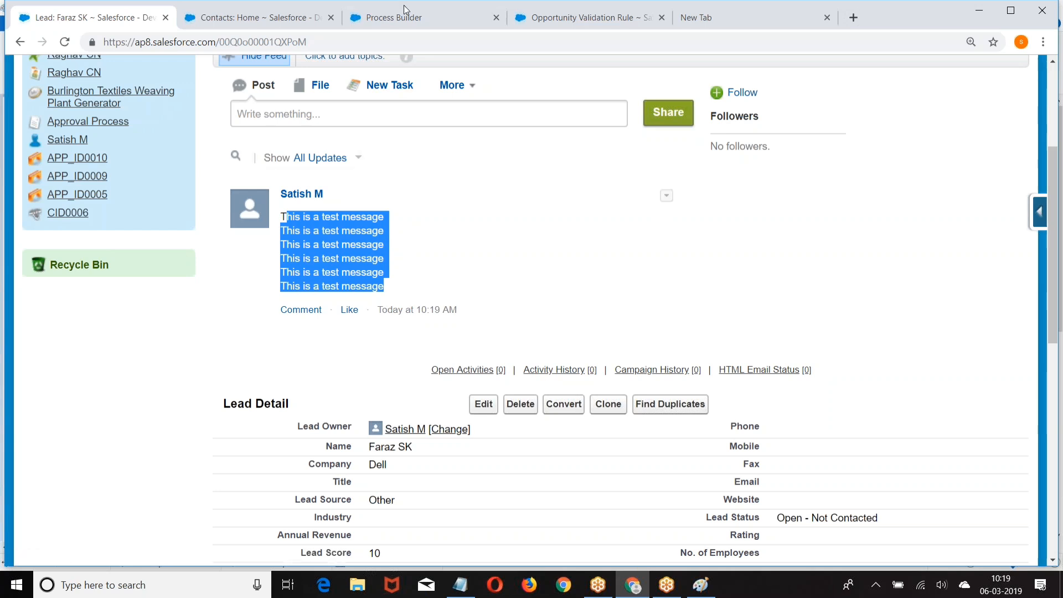
Deactivate First Process in Process Builder and confirm the deactivation.
left_click(393, 19)
scroll(227, 202, "down", 2)
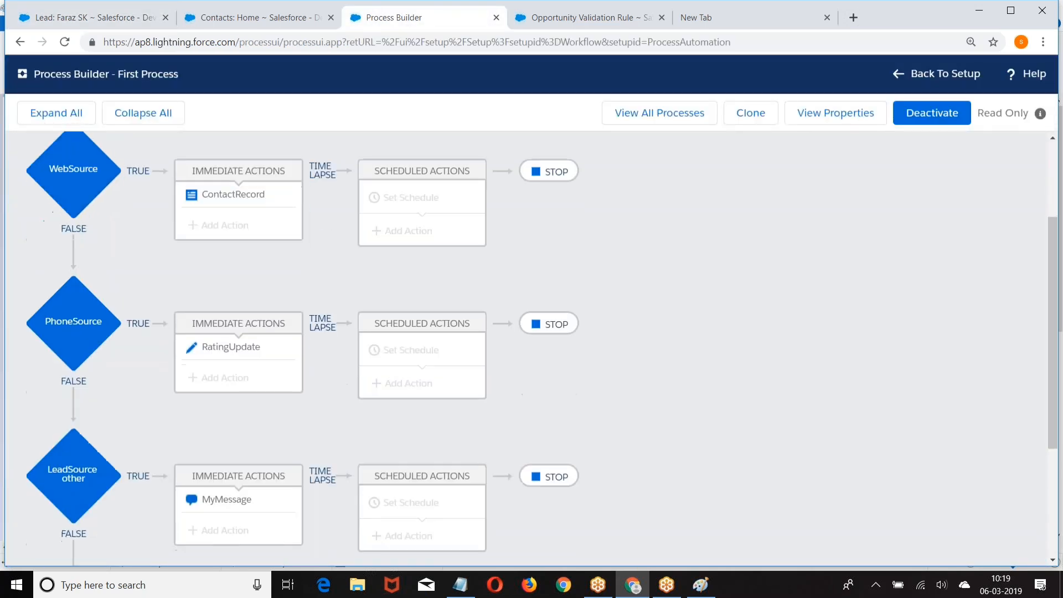
scroll(375, 199, "up", 2)
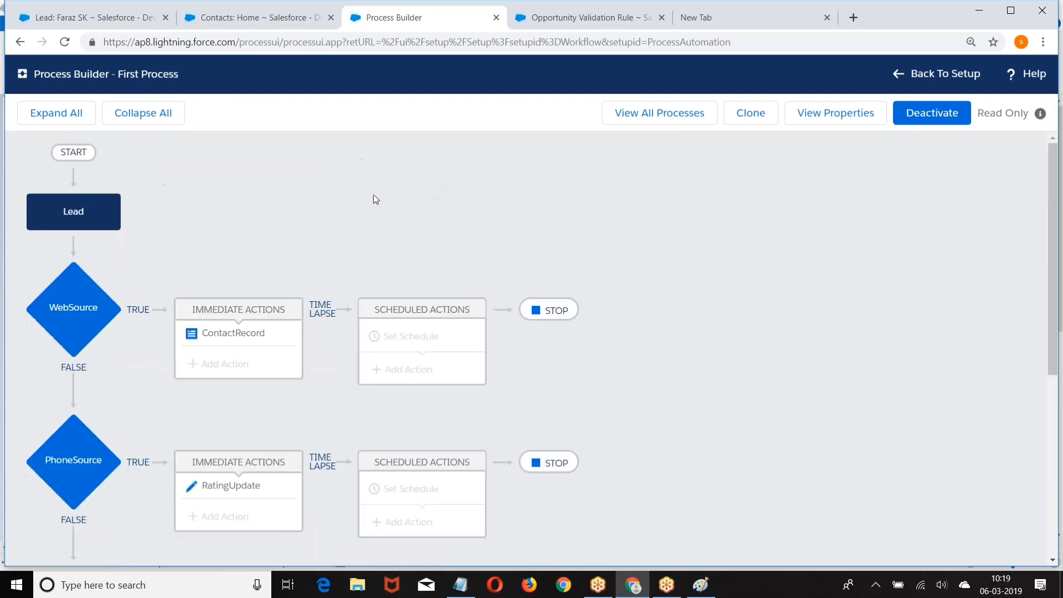
left_click(923, 114)
left_click(729, 386)
scroll(406, 265, "down", 3)
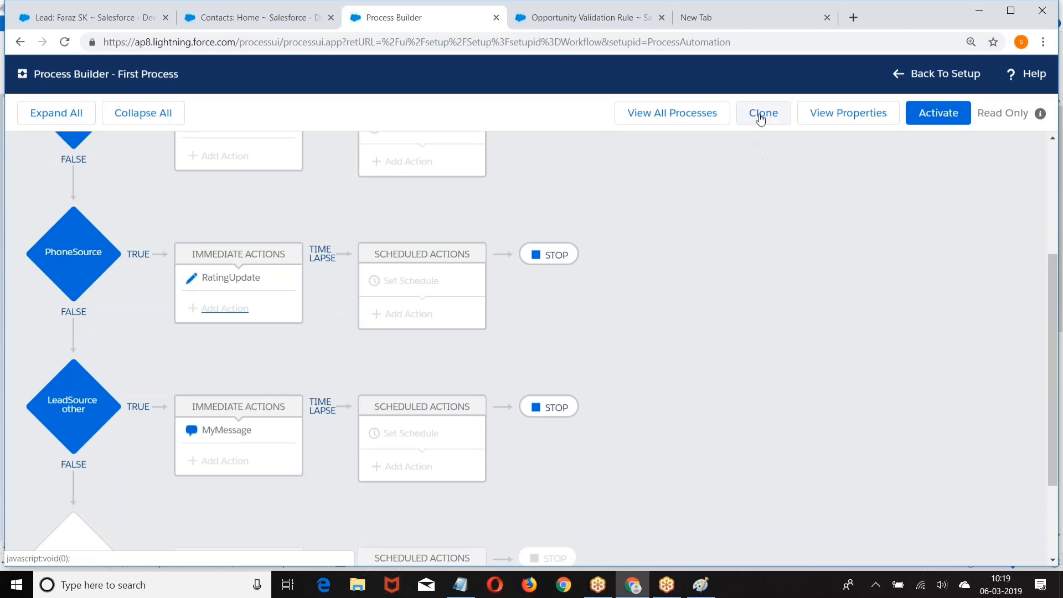
Clone First Process, editing its name to 'Second' and choosing to save as a new process.
left_click(766, 119)
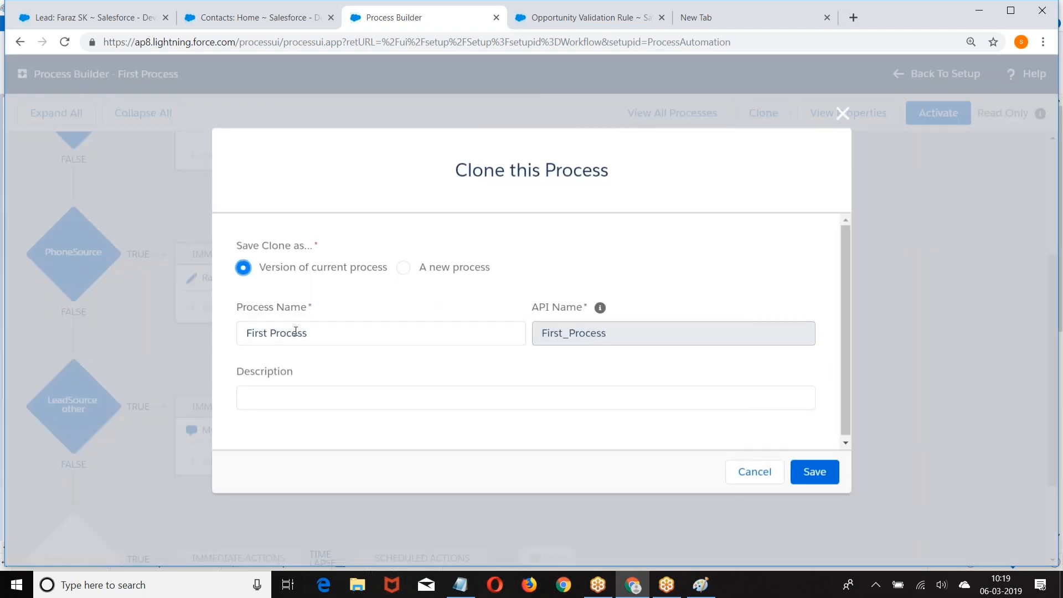
left_click(267, 333)
key("BackSpace")
key("BackSpace")
key("BackSpace")
key("BackSpace")
key("BackSpace")
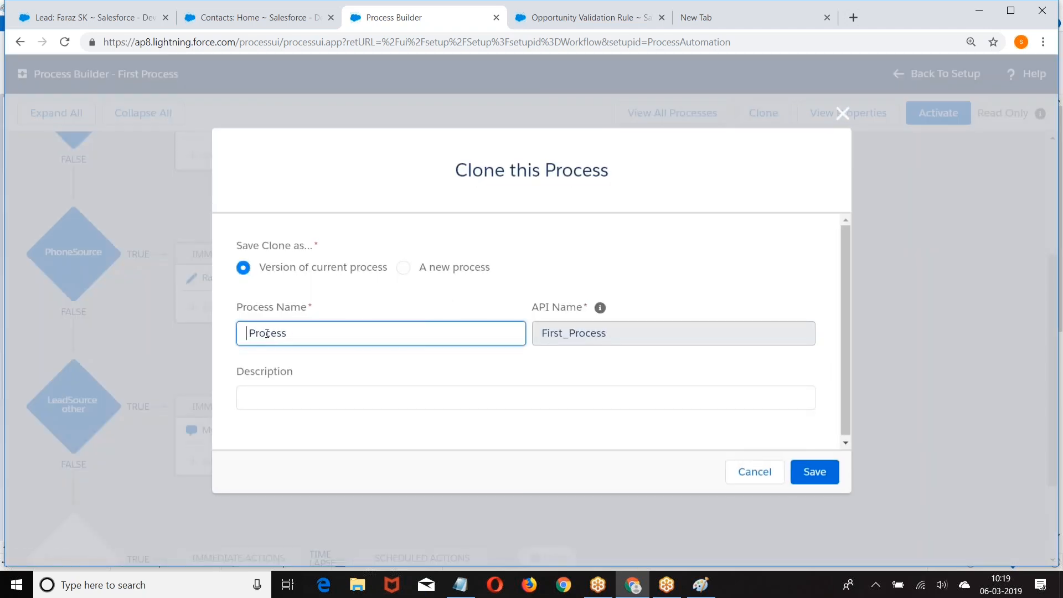
type("Second")
left_click(402, 268)
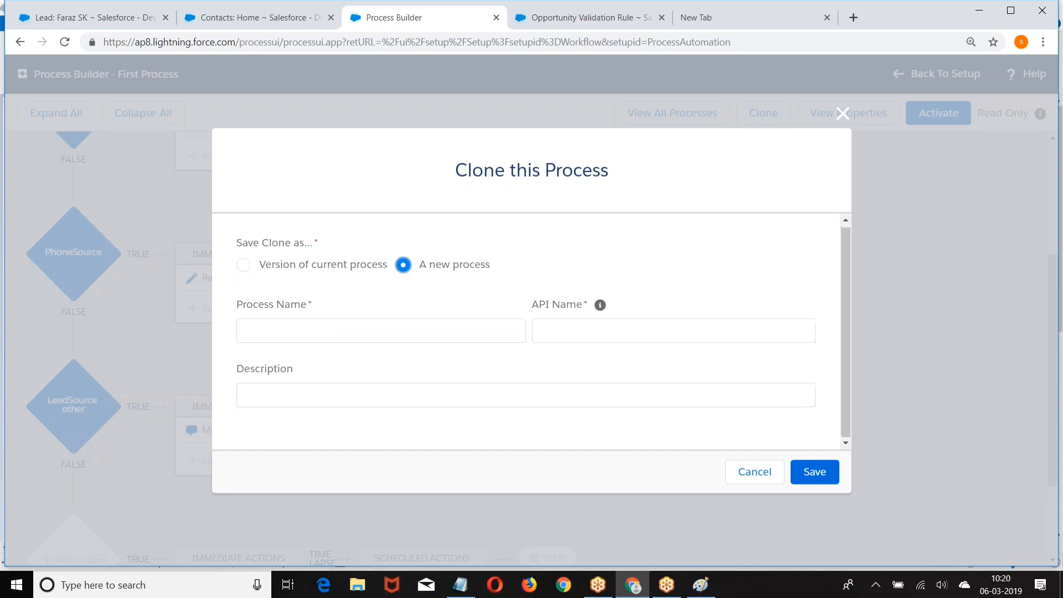
left_click(244, 268)
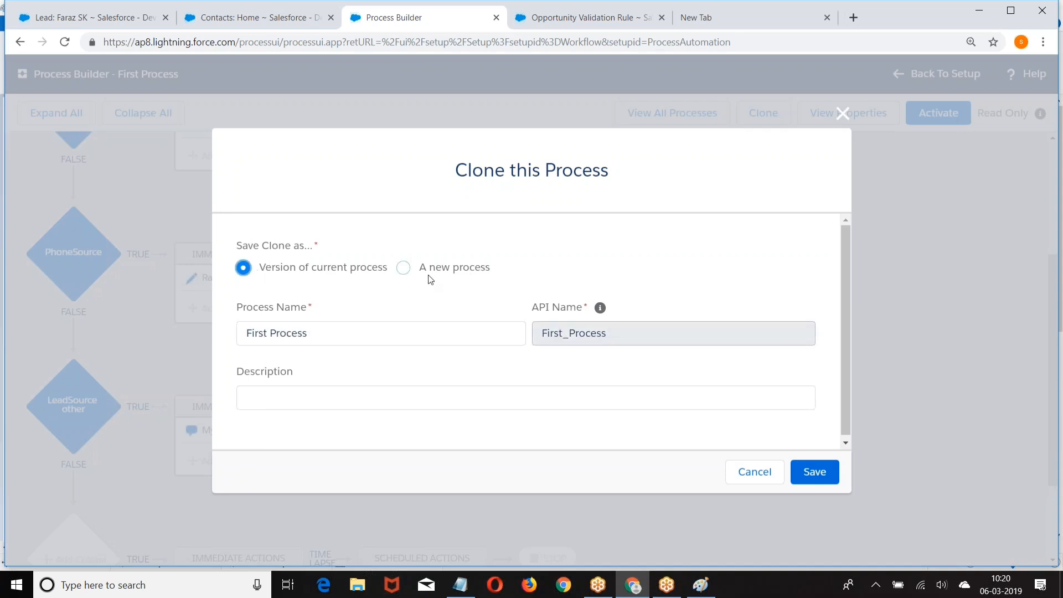
left_click(404, 267)
Name the clone FlowTwo with a matching API name, save it, and review its properties.
left_click(303, 342)
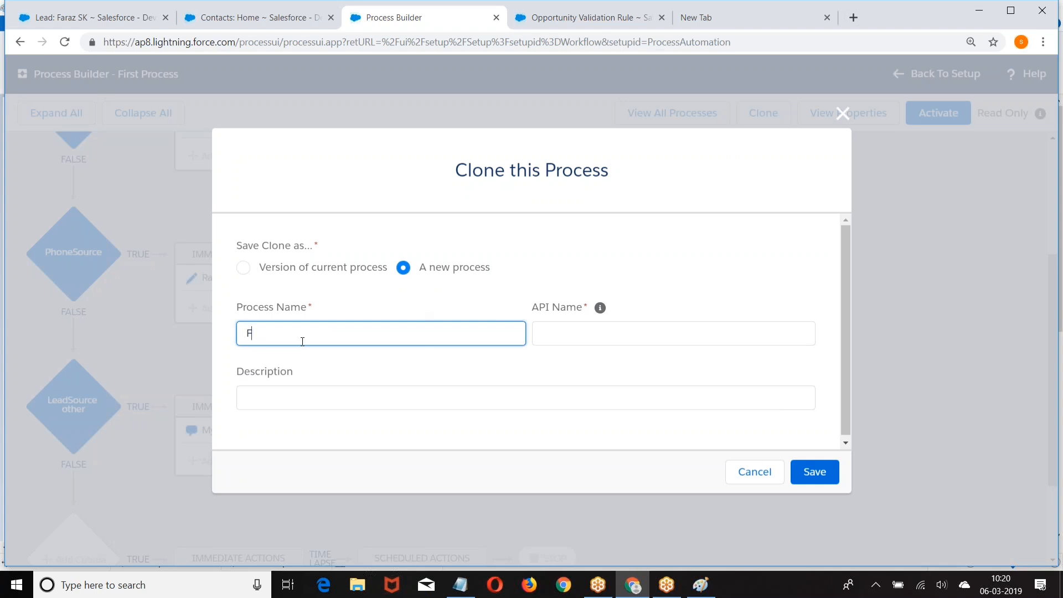
type("FlowTwo")
left_click(659, 327)
left_click(812, 471)
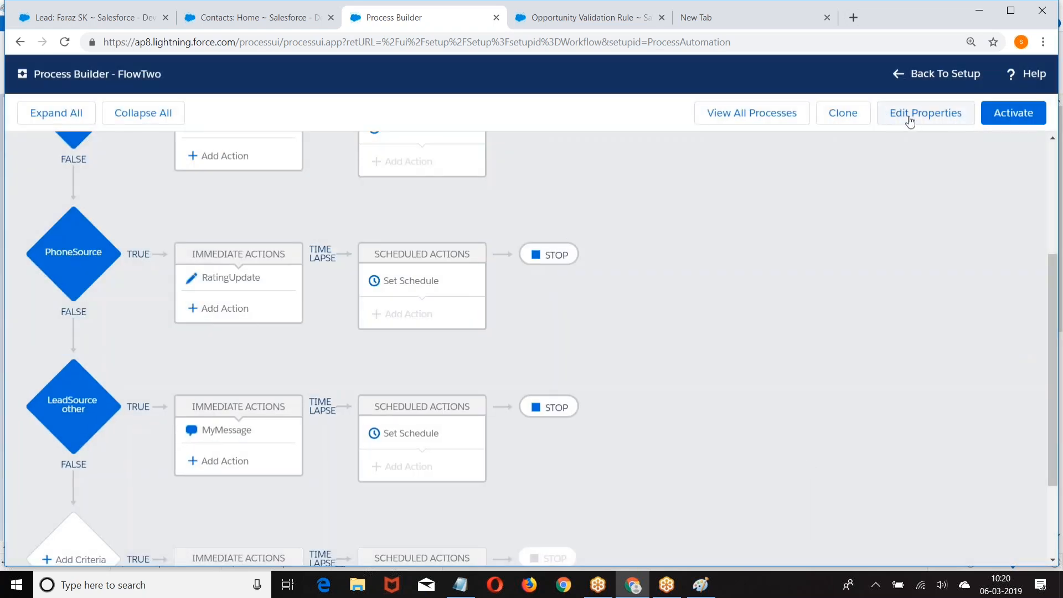
left_click(909, 120)
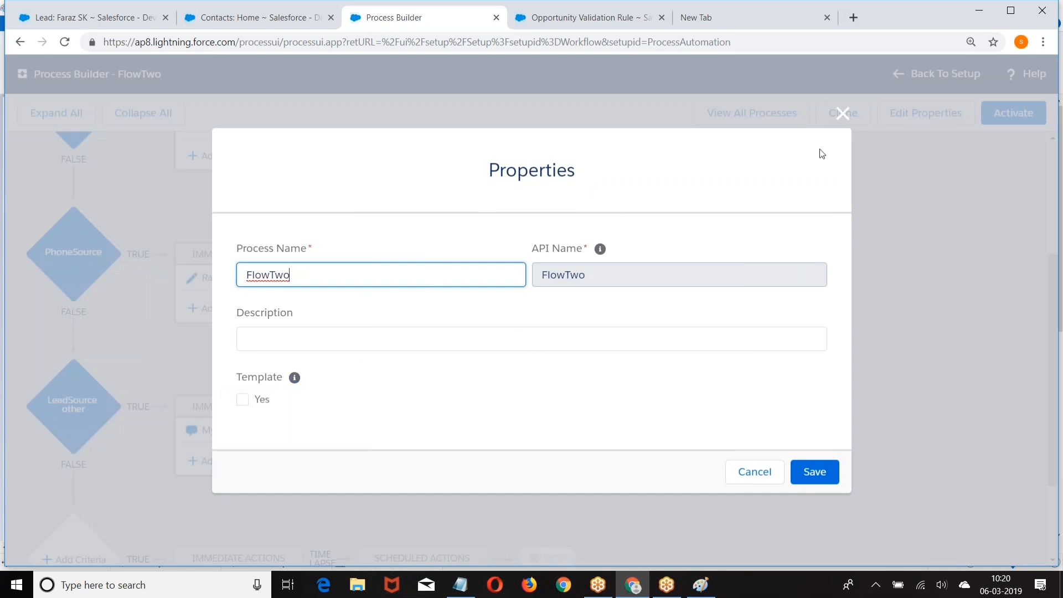
left_click(842, 113)
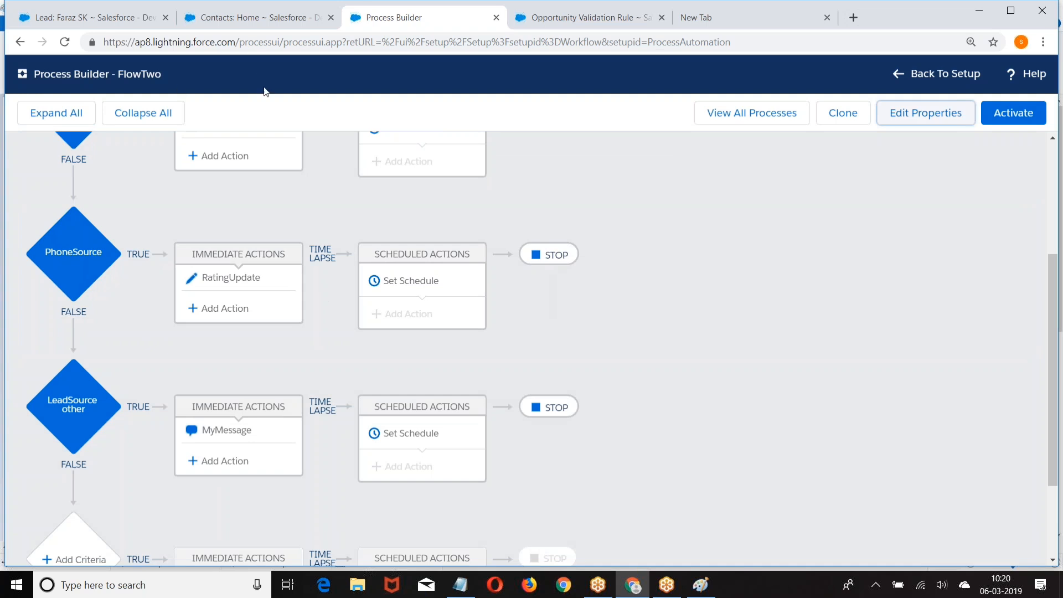
Delete the First Process and FlowTwo versions from the process list, confirming each deletion.
left_click(779, 115)
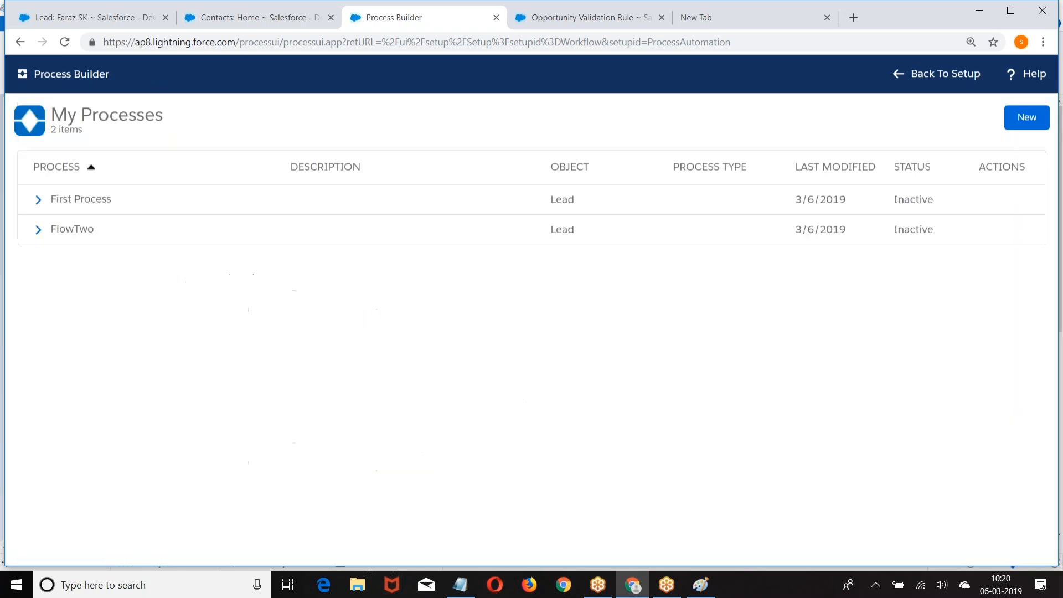
left_click(39, 201)
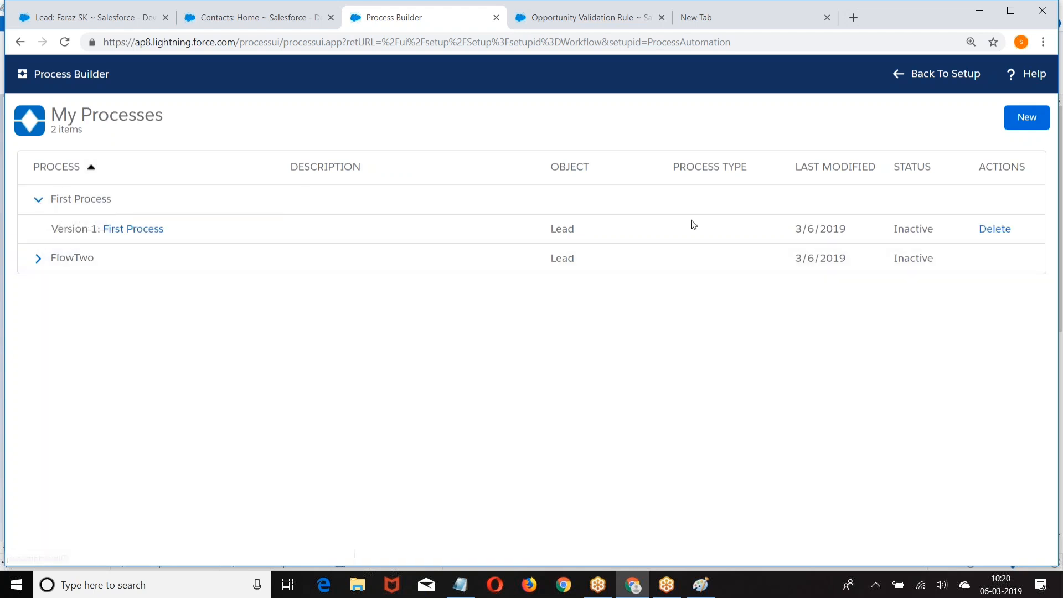
left_click(982, 230)
left_click(730, 393)
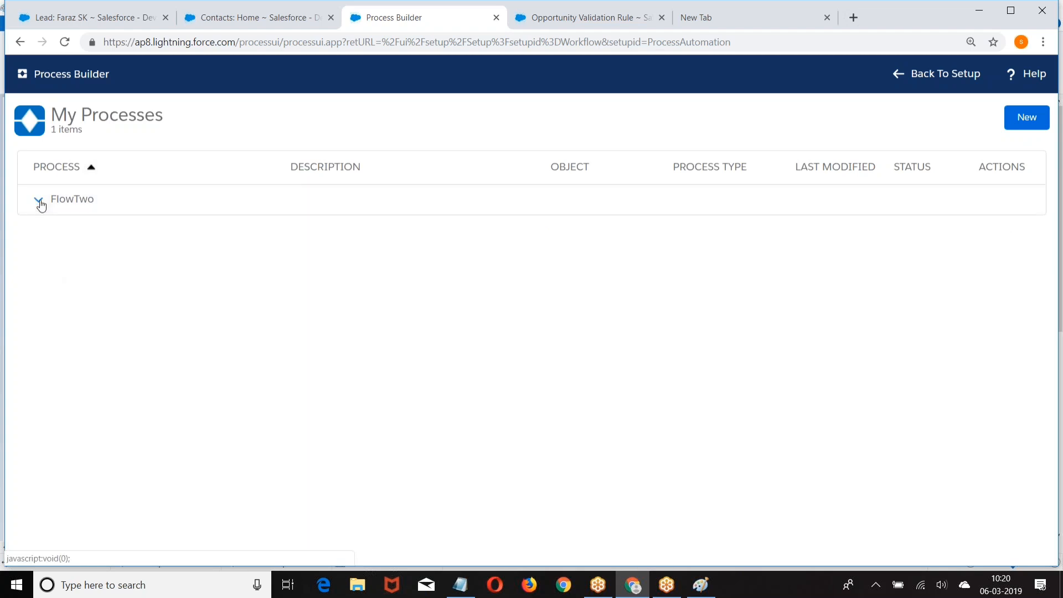
left_click(38, 201)
left_click(991, 230)
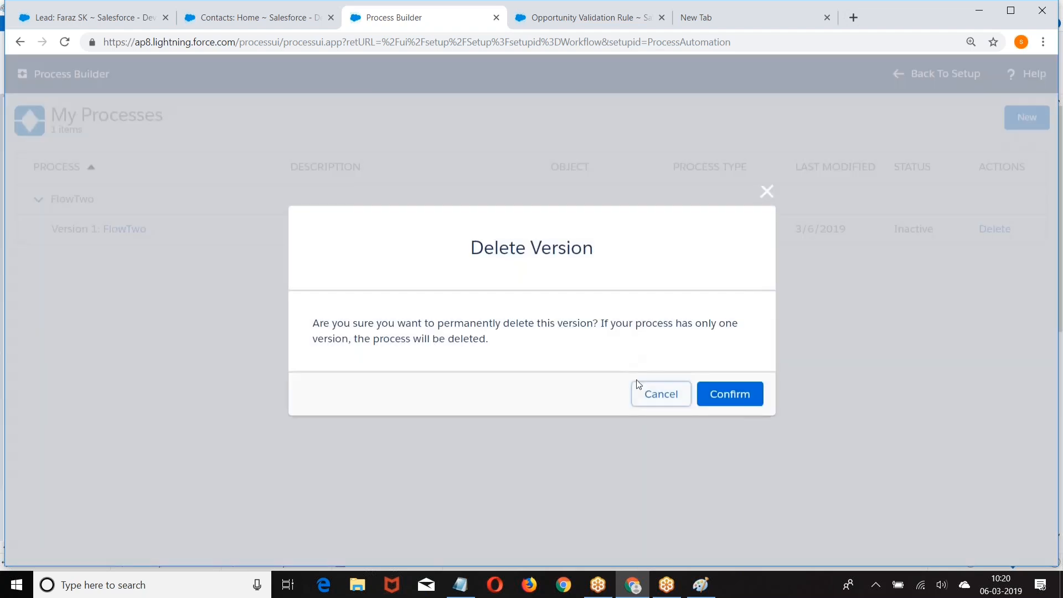
left_click(717, 394)
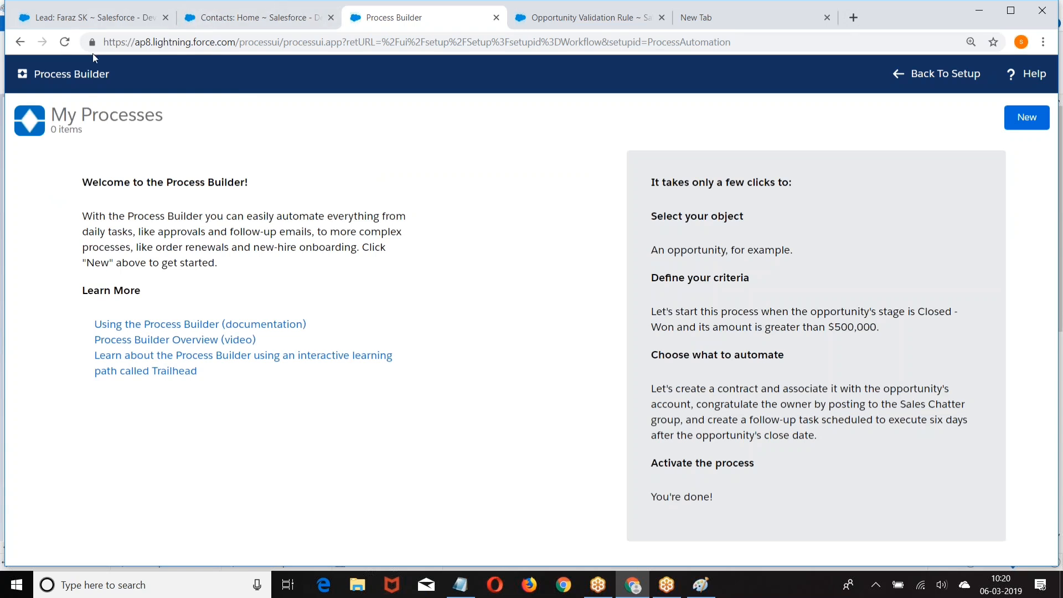
Name a new process Flow_One, starting when invoked by another process, then return to the lead.
left_click(1026, 118)
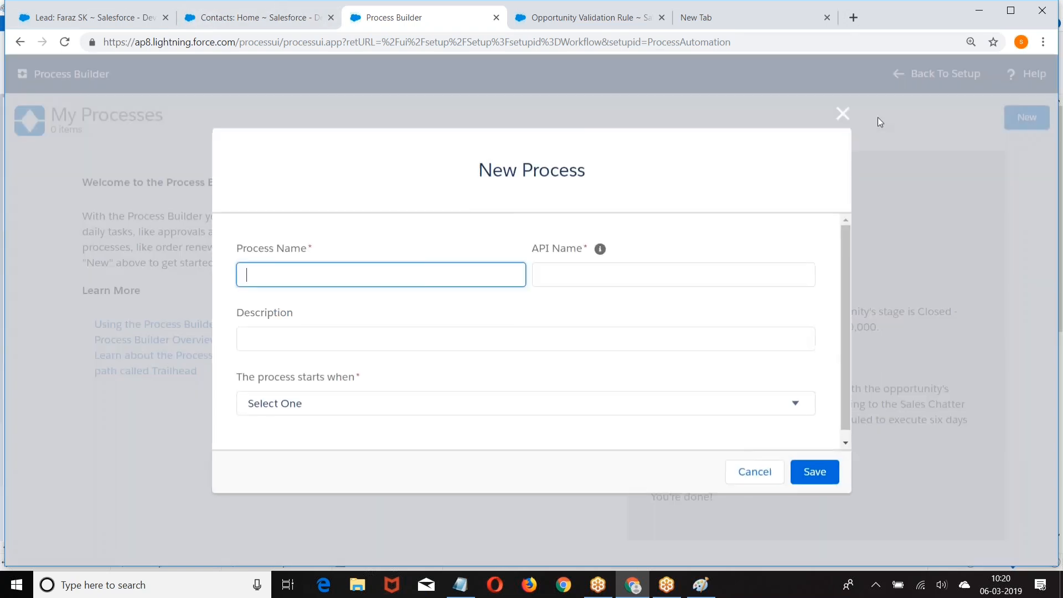
type("Flow_One")
left_click(591, 265)
scroll(545, 310, "down", 1)
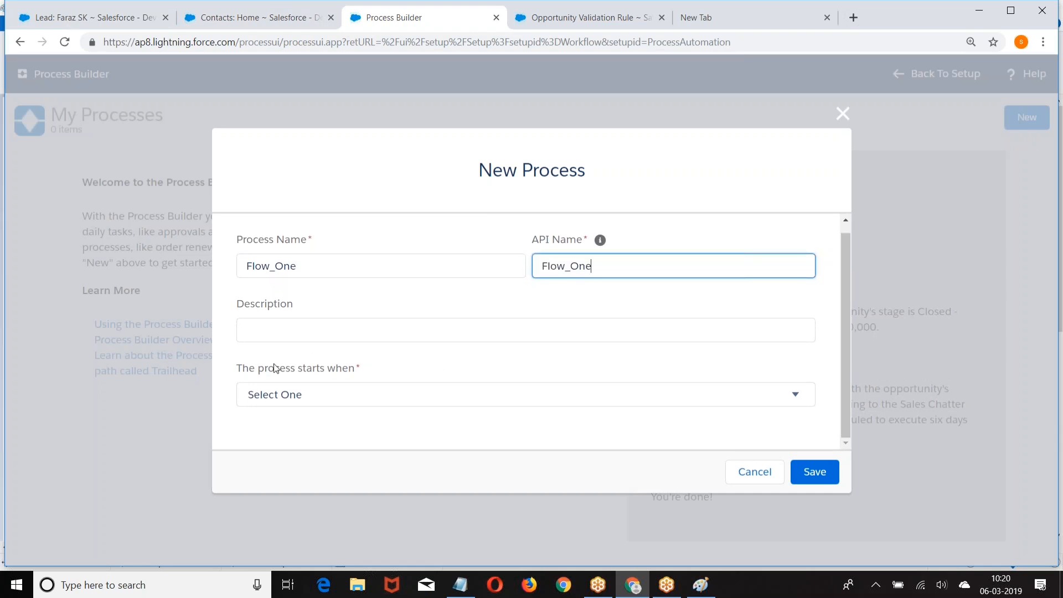
left_click(279, 392)
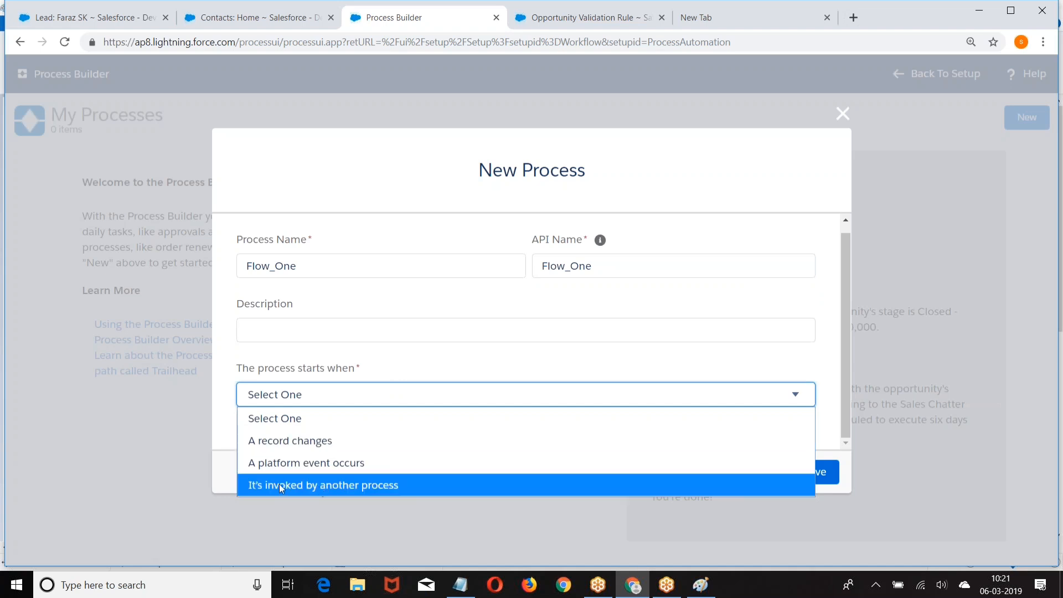
left_click(308, 486)
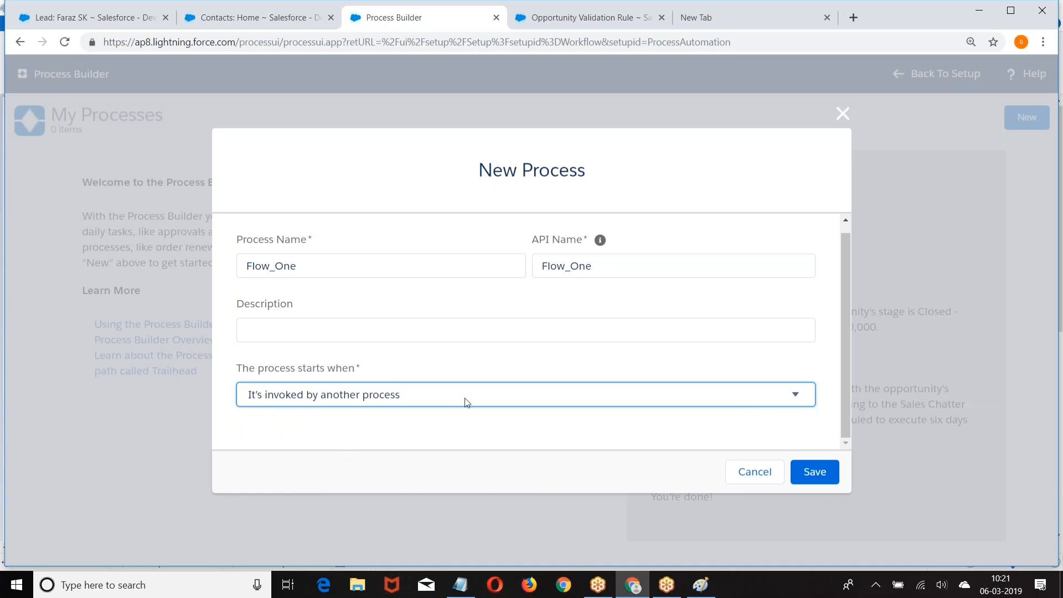
left_click(63, 17)
scroll(392, 201, "up", 4)
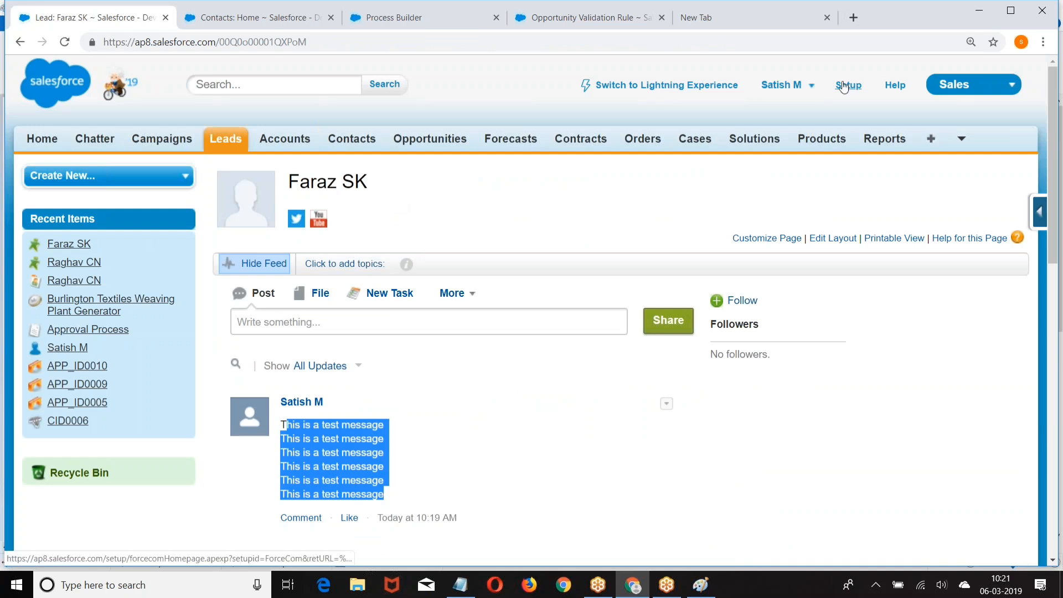
Open the Branch Approval process via Setup > Create > Workflow & Approvals > Approval Processes.
left_click(843, 87)
scroll(11, 244, "down", 5)
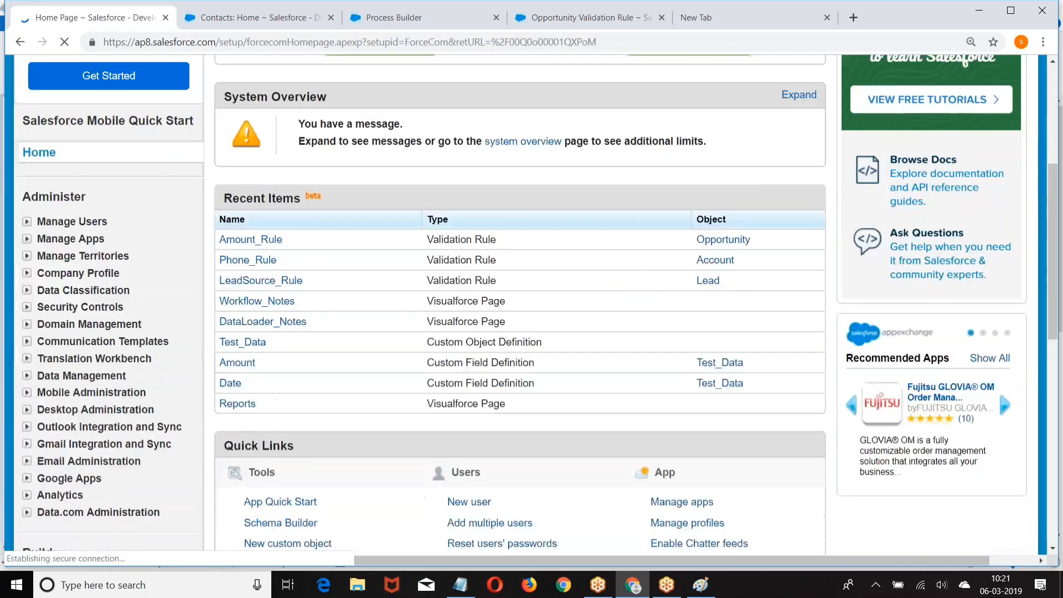
scroll(26, 241, "down", 7)
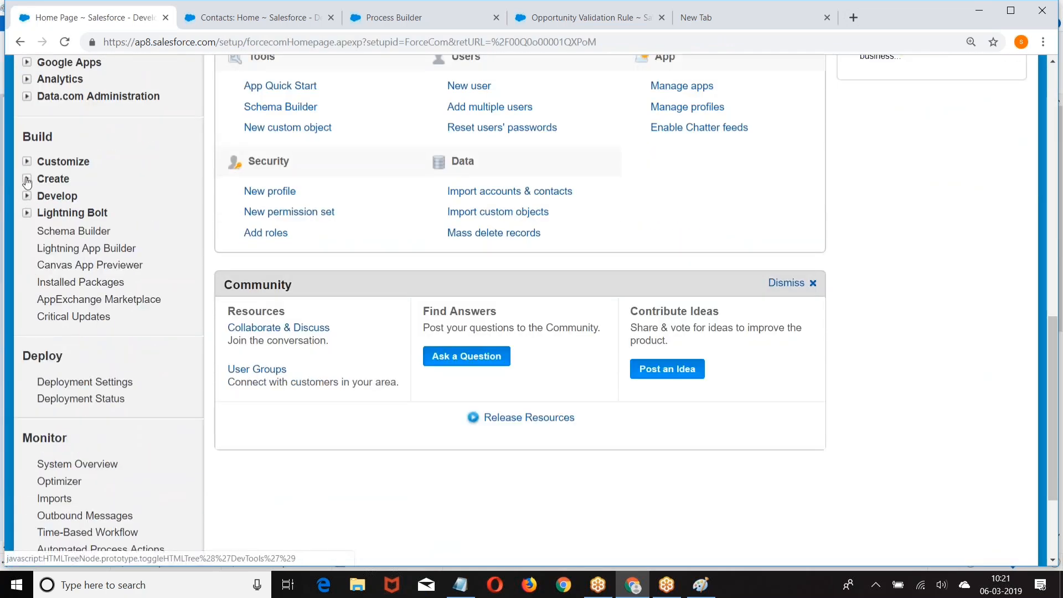
left_click(26, 179)
left_click(42, 400)
scroll(138, 286, "down", 1)
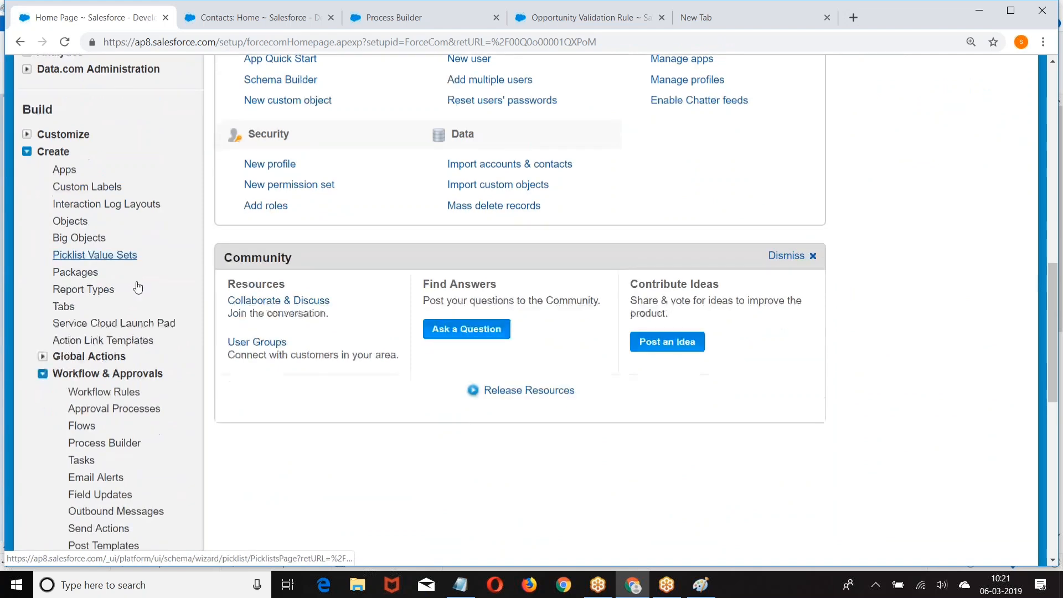
scroll(138, 286, "down", 2)
left_click(107, 297)
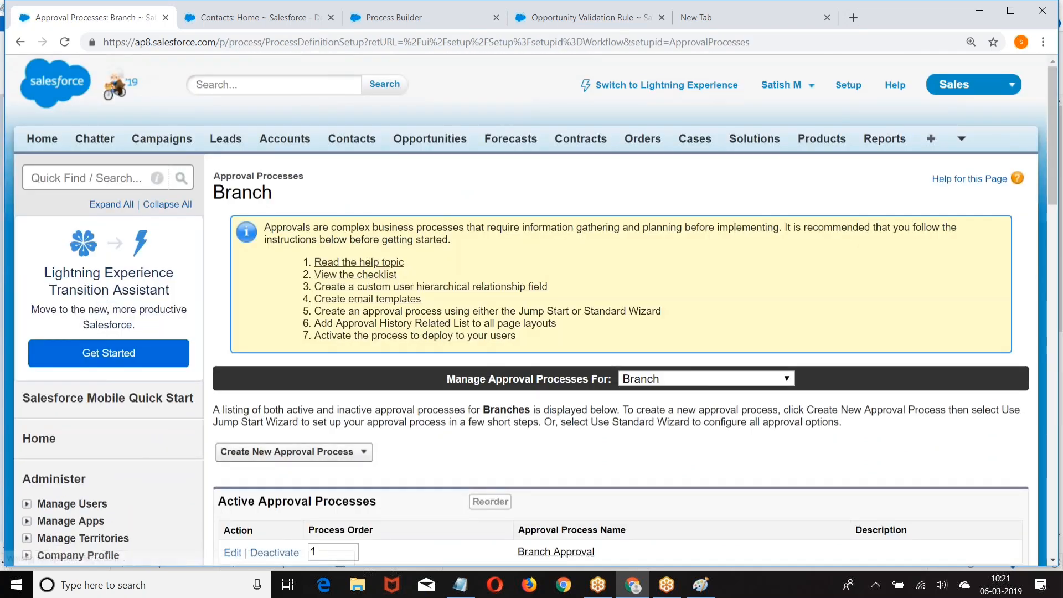
scroll(356, 322, "down", 3)
left_click(556, 346)
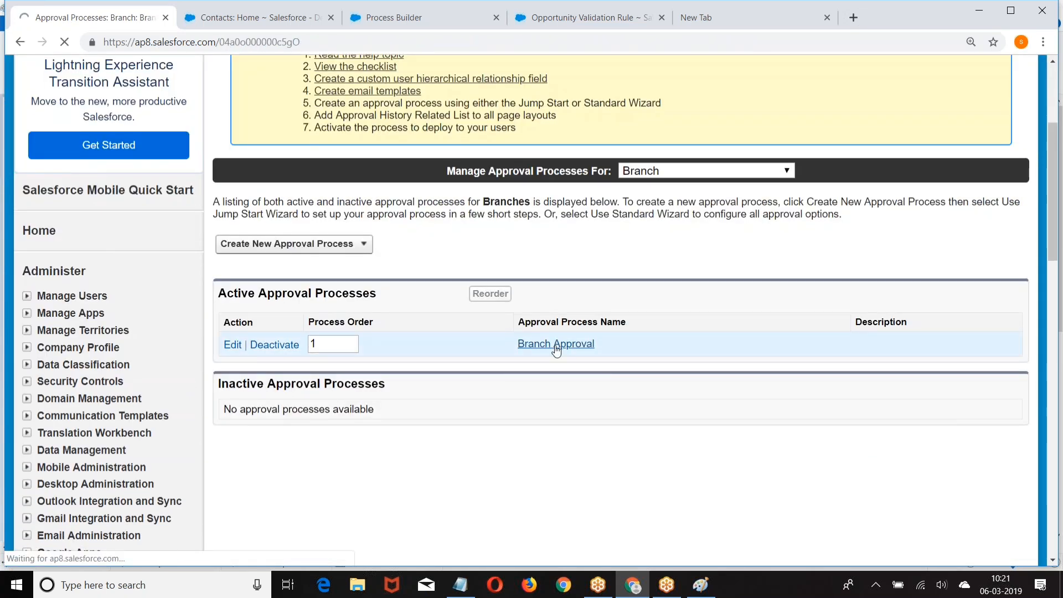
Edit the Owner Manager approval step and advance to the assigned-approver page.
scroll(531, 343, "down", 2)
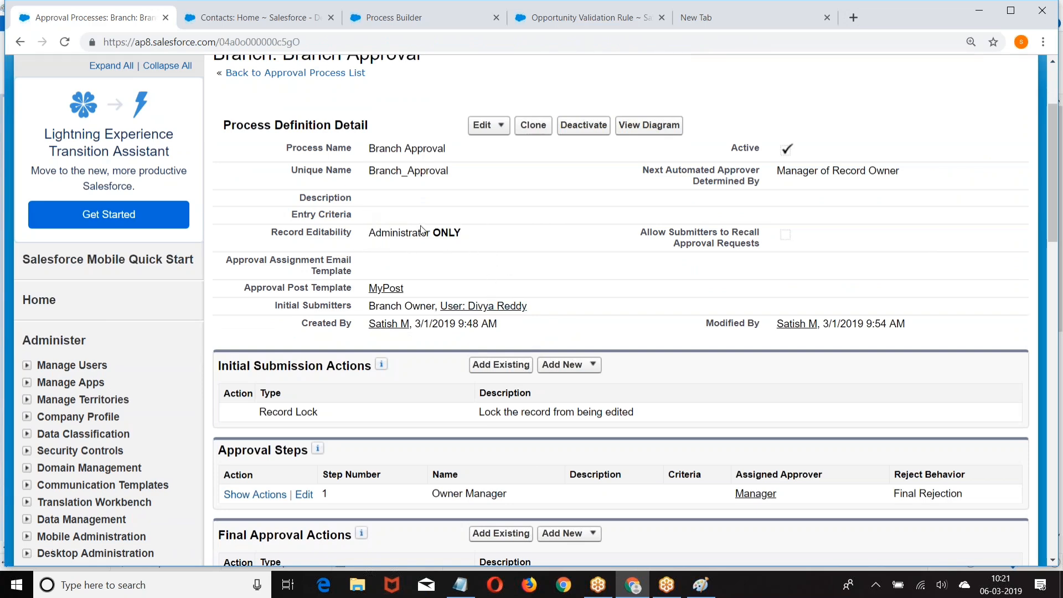
scroll(468, 234, "up", 3)
scroll(469, 238, "down", 5)
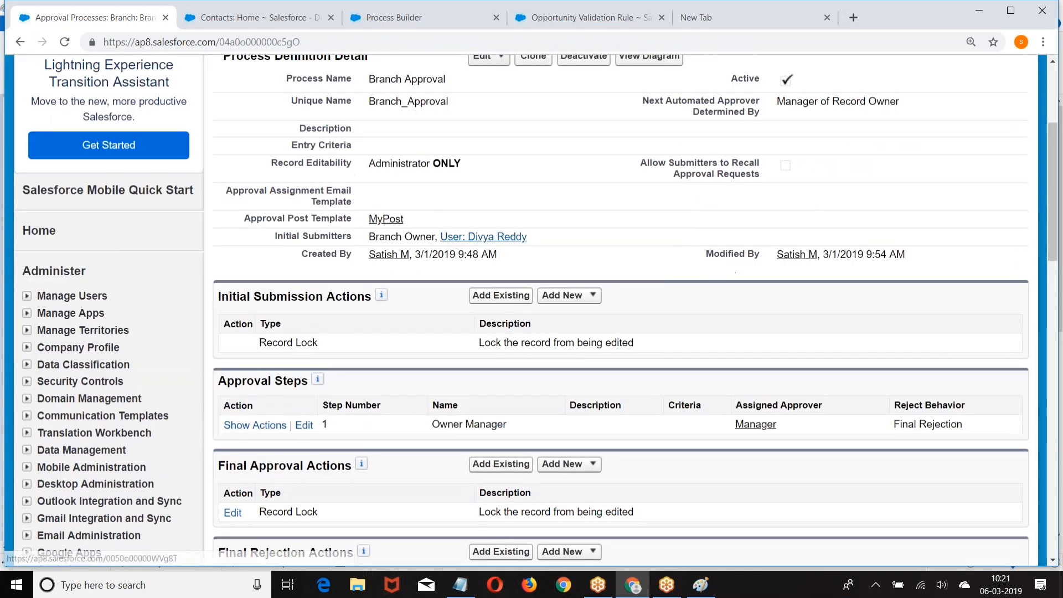
scroll(469, 238, "up", 5)
scroll(335, 453, "down", 4)
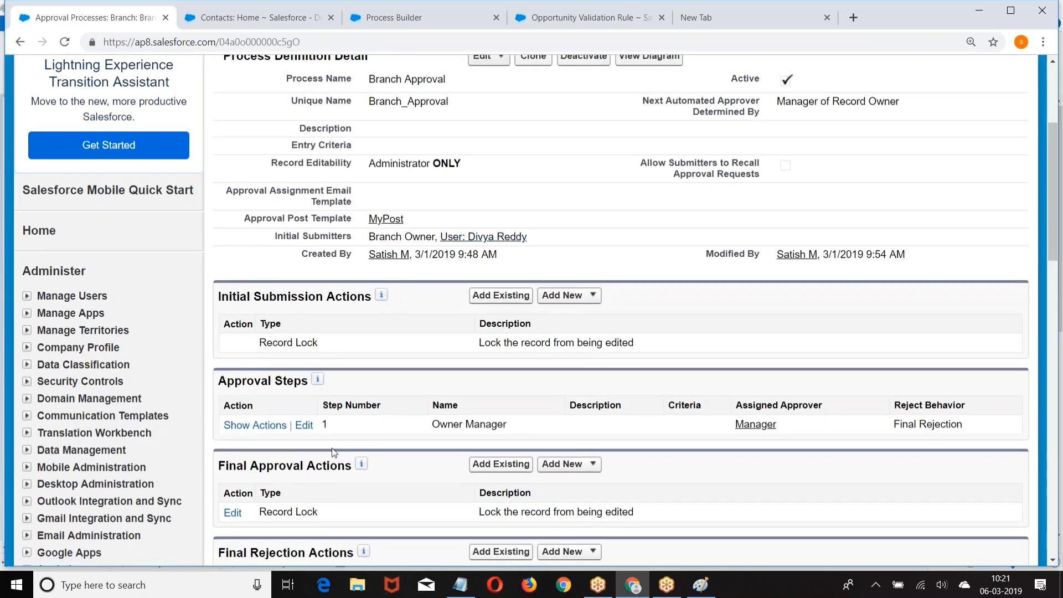
left_click(304, 425)
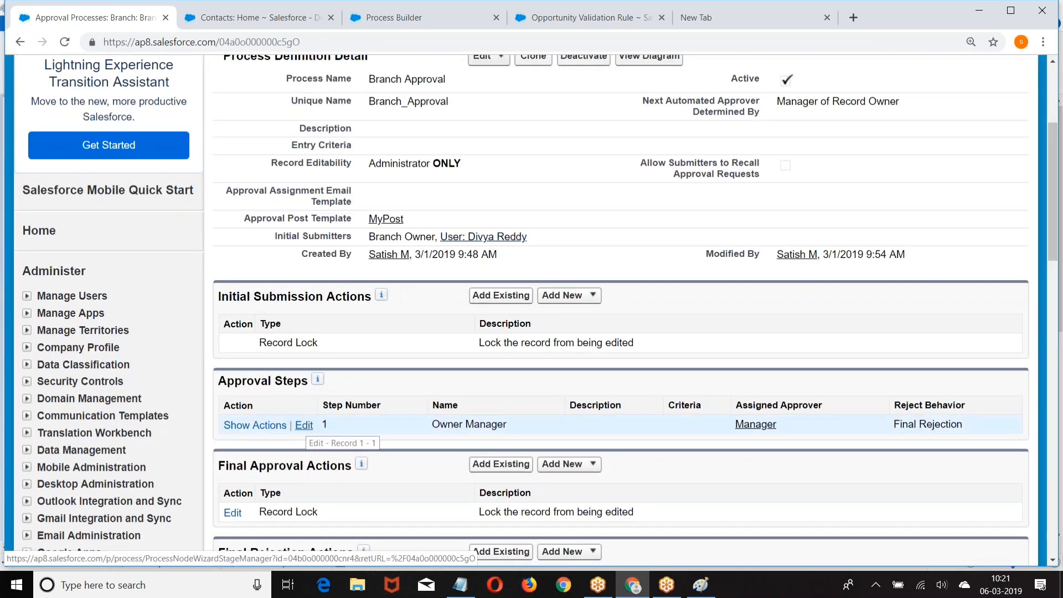
scroll(616, 346, "down", 4)
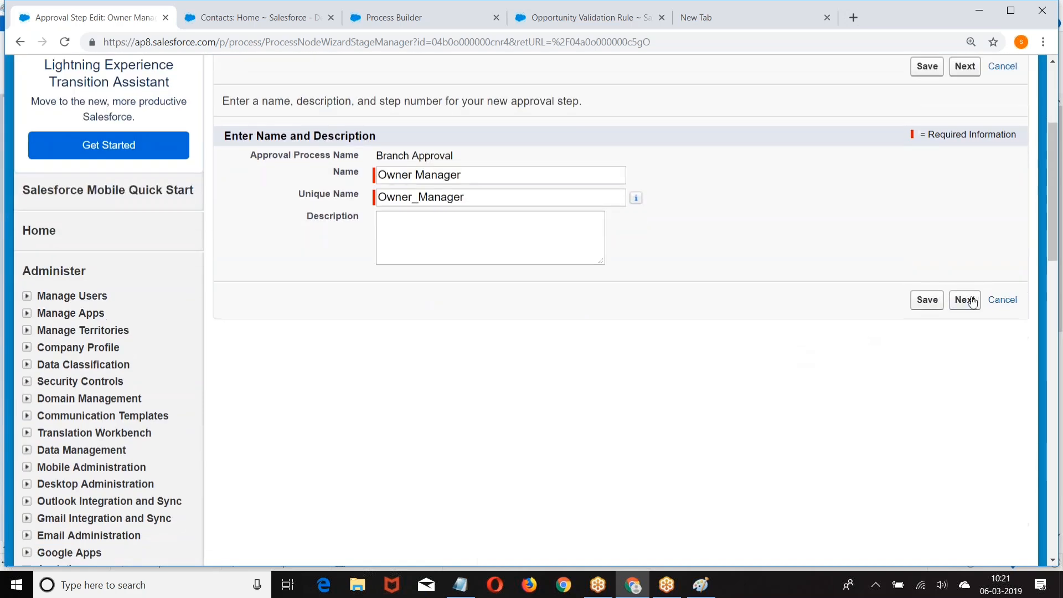
left_click(973, 300)
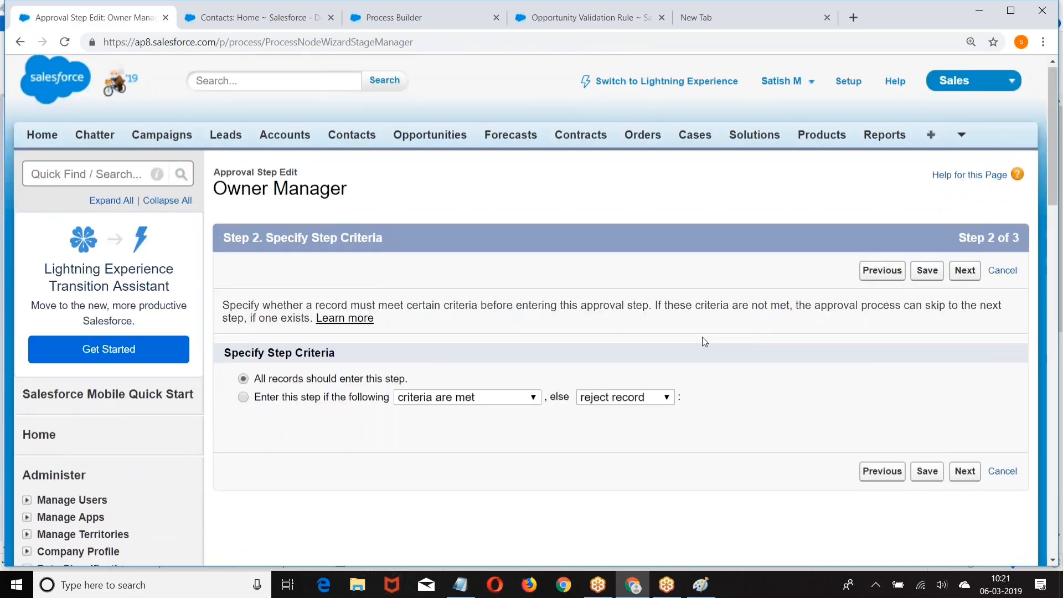
scroll(701, 337, "down", 4)
left_click(975, 339)
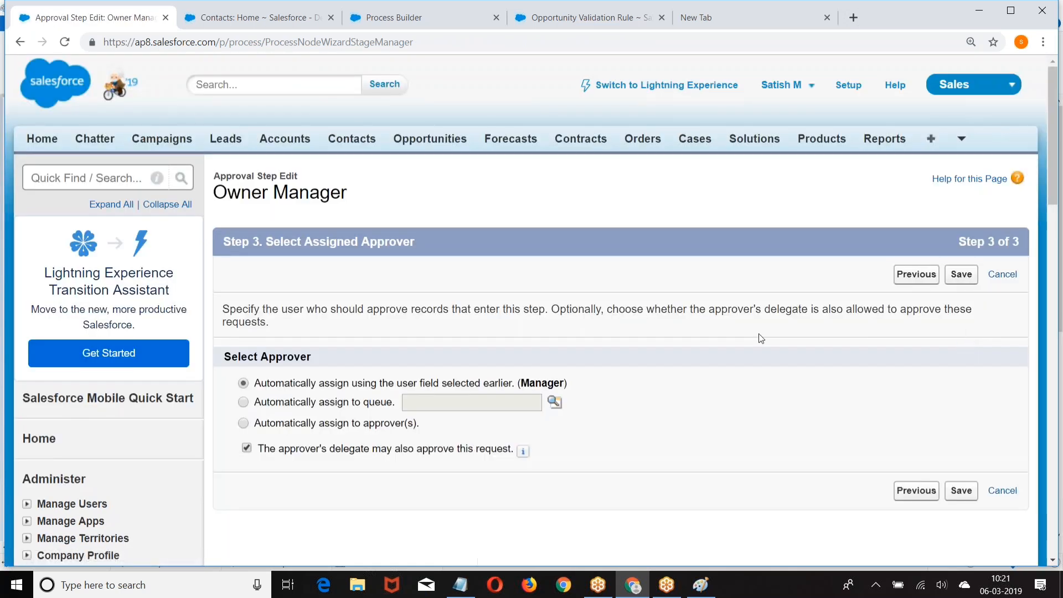
Assign a specific looked-up user as approver, save the step, then save Flow_One.
scroll(758, 334, "down", 1)
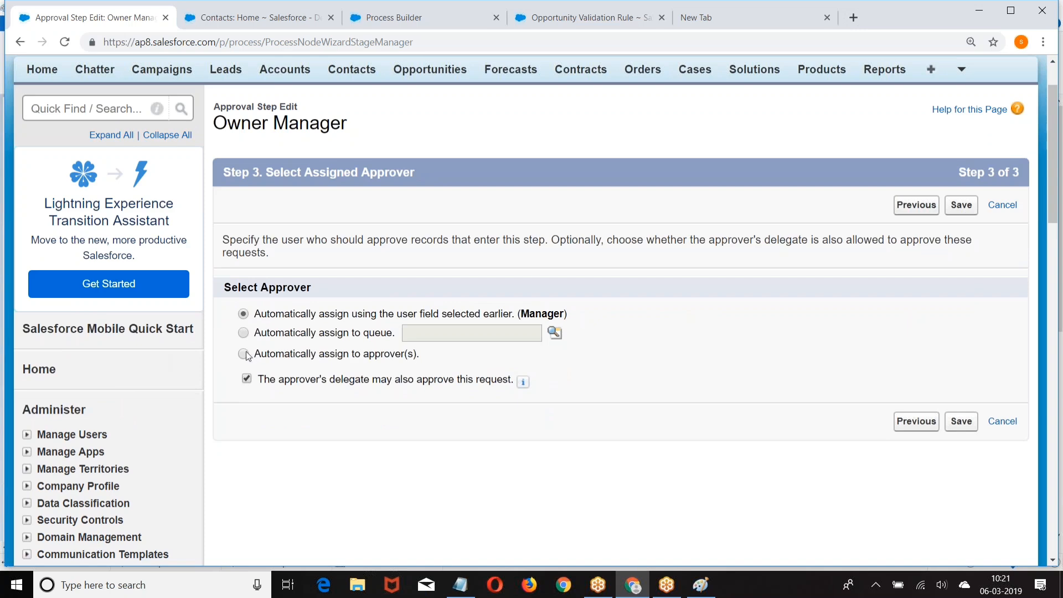
left_click(244, 353)
left_click(518, 378)
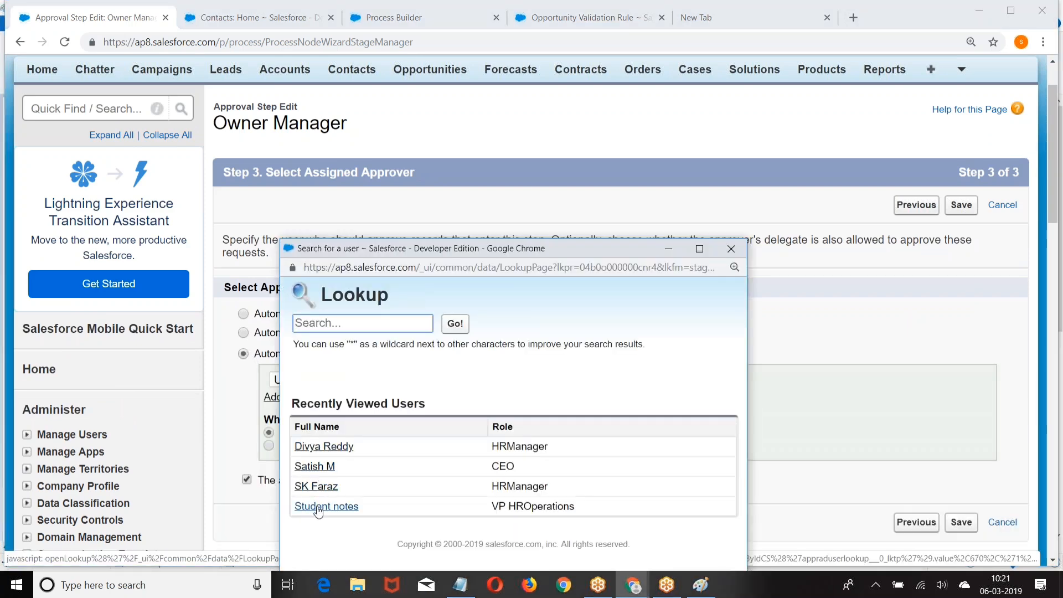
left_click(318, 506)
left_click(960, 522)
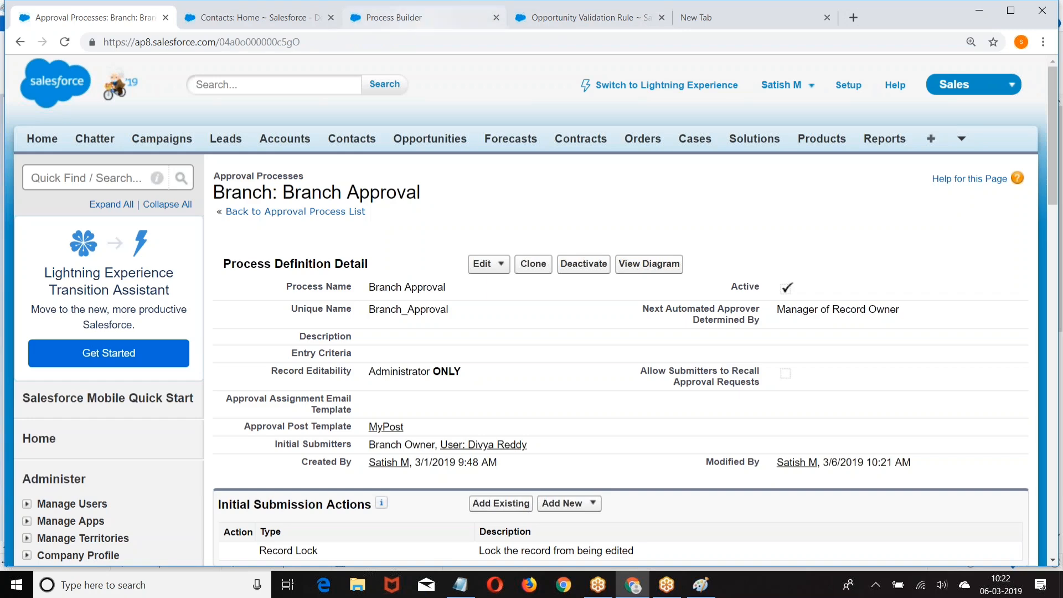
left_click(423, 22)
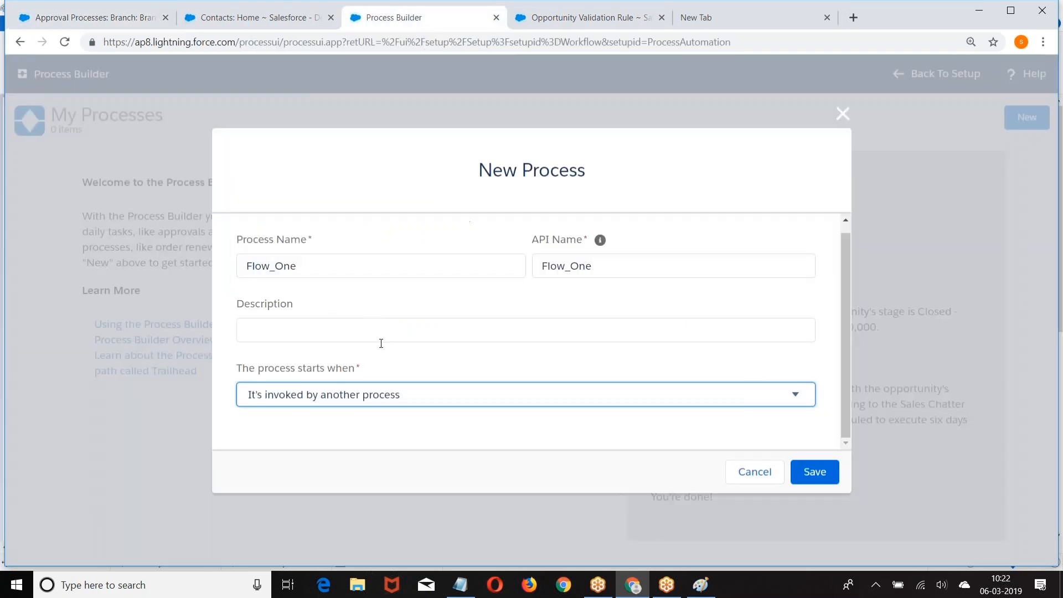
left_click(814, 465)
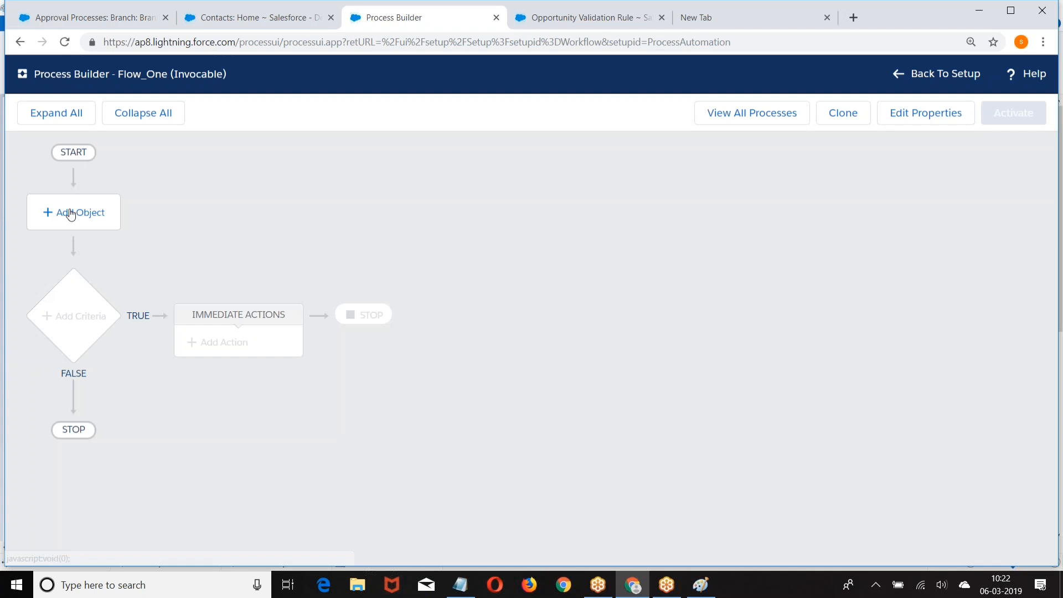
Set Branch as the object Flow_One acts on.
left_click(71, 213)
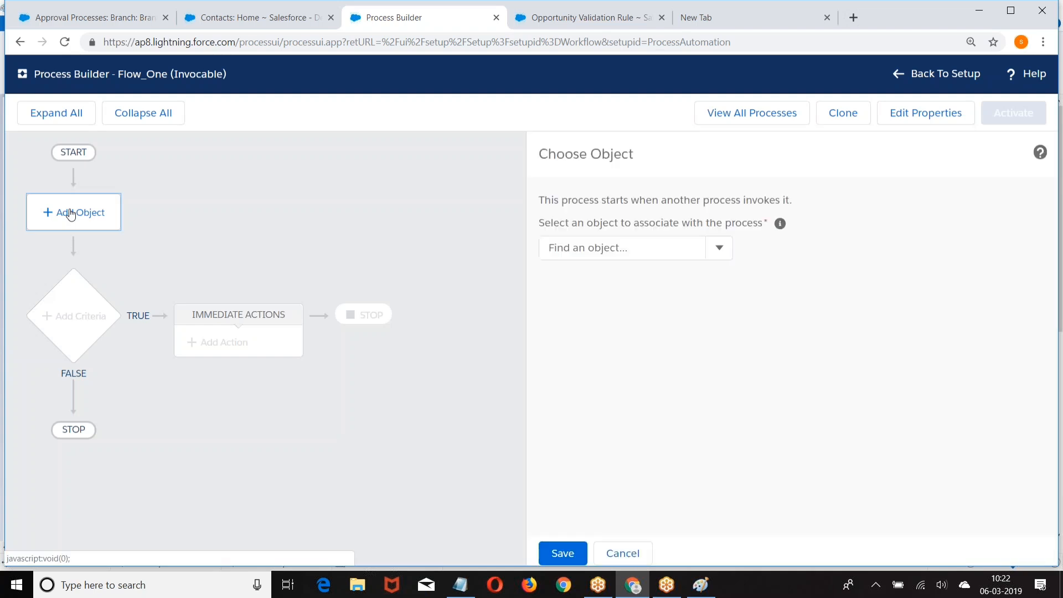
left_click(617, 248)
type("B")
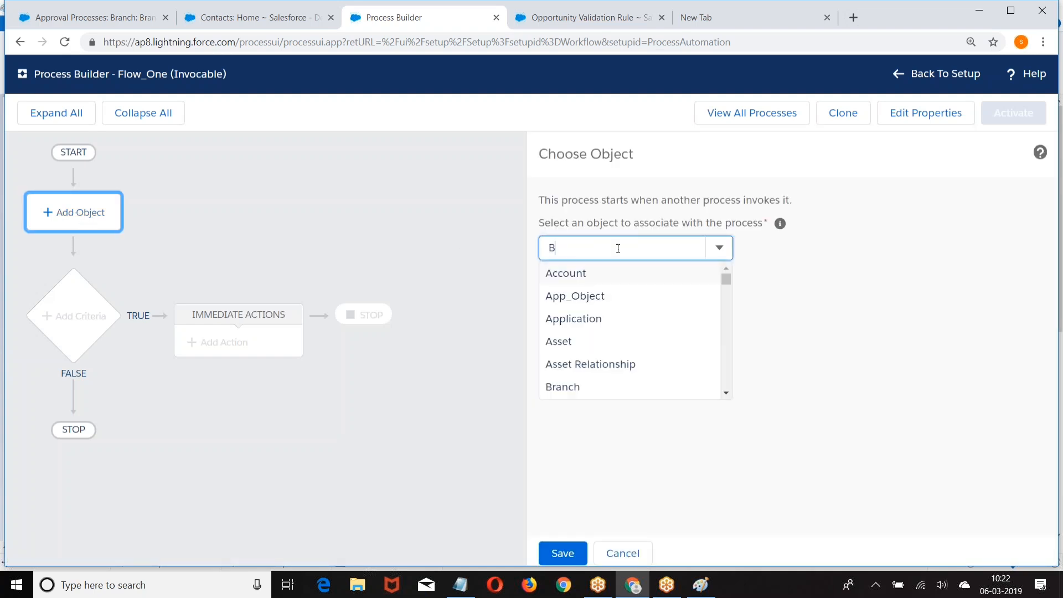
type("ranch")
left_click(570, 273)
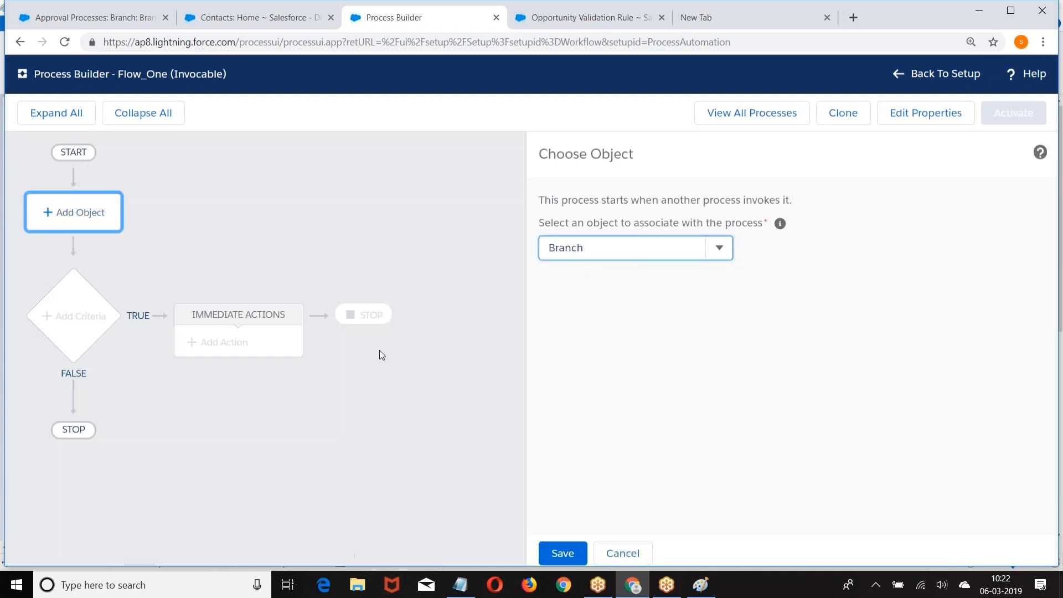
left_click(569, 552)
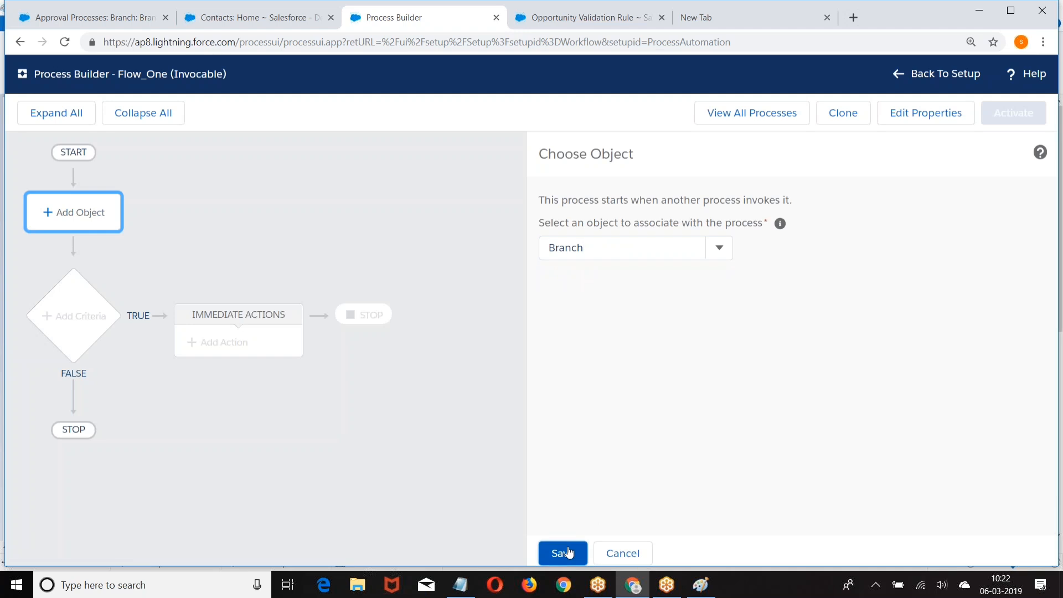
Add a no-criteria node named NoCondition that always executes its actions.
left_click(83, 314)
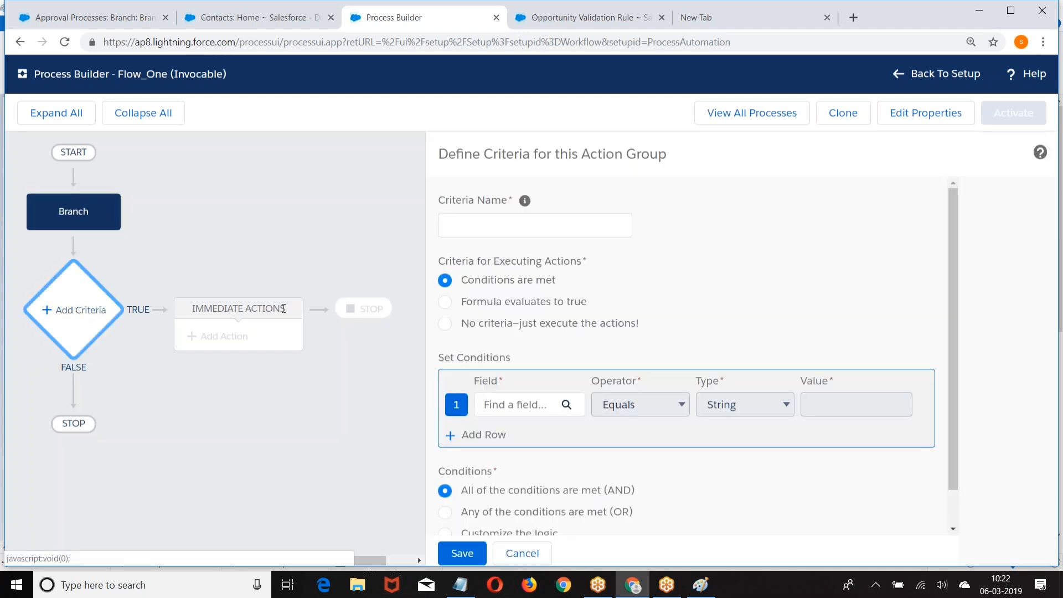
left_click(445, 324)
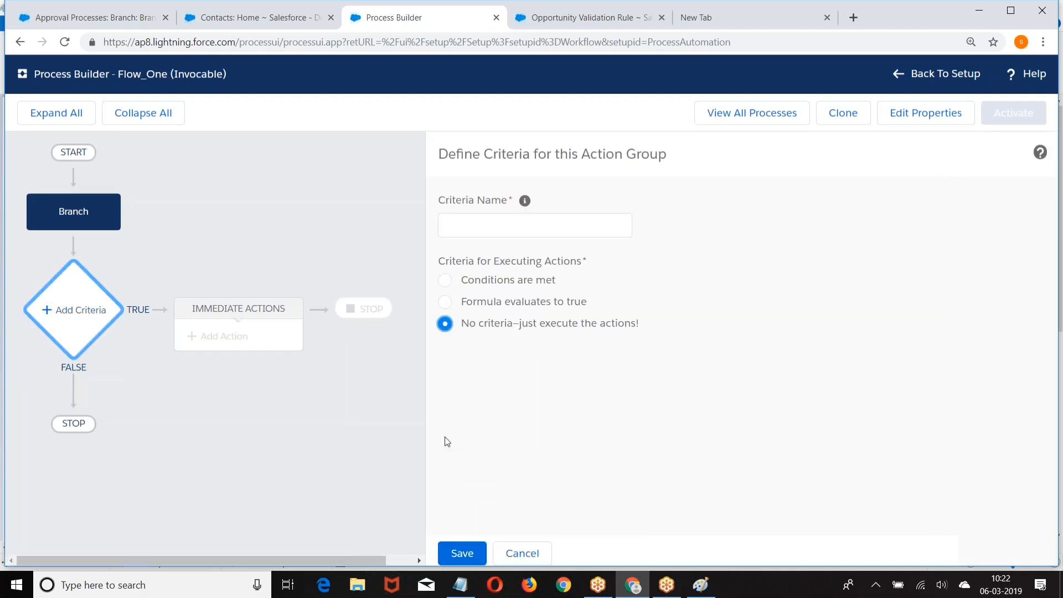
left_click(463, 552)
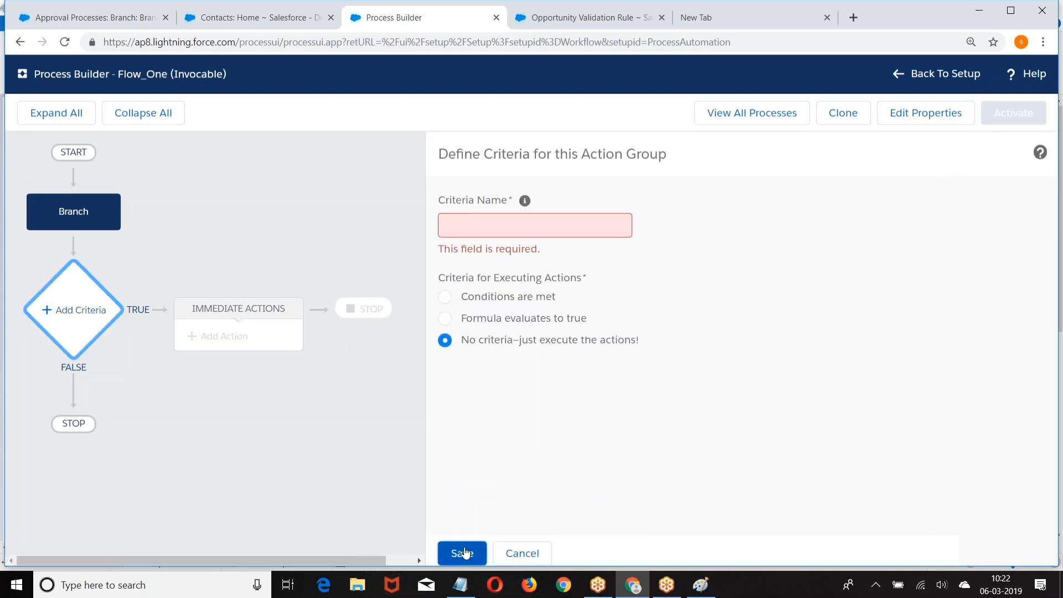
left_click(468, 225)
type("NoCondition")
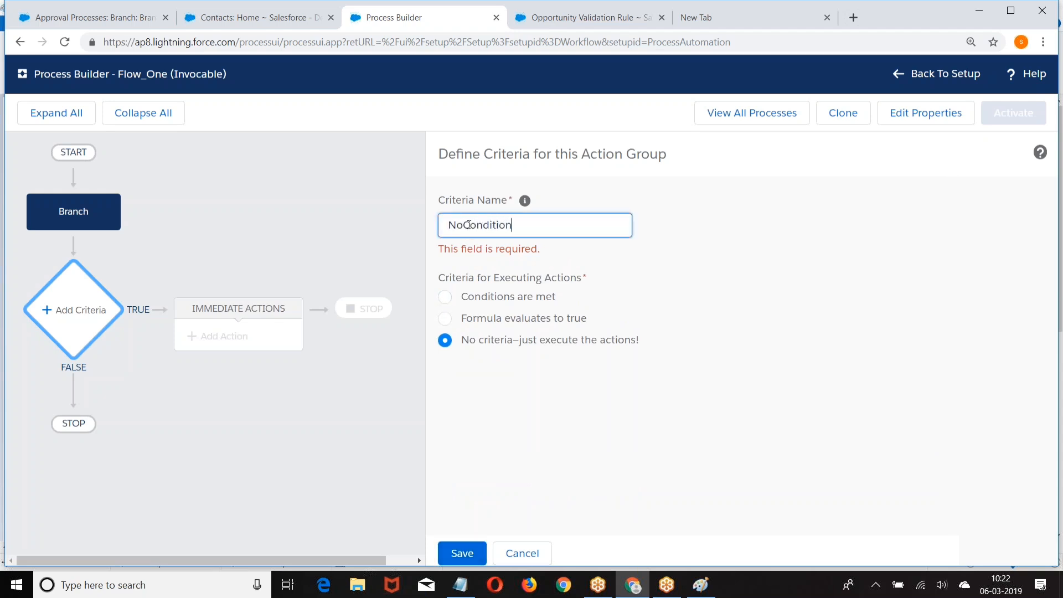
left_click(462, 553)
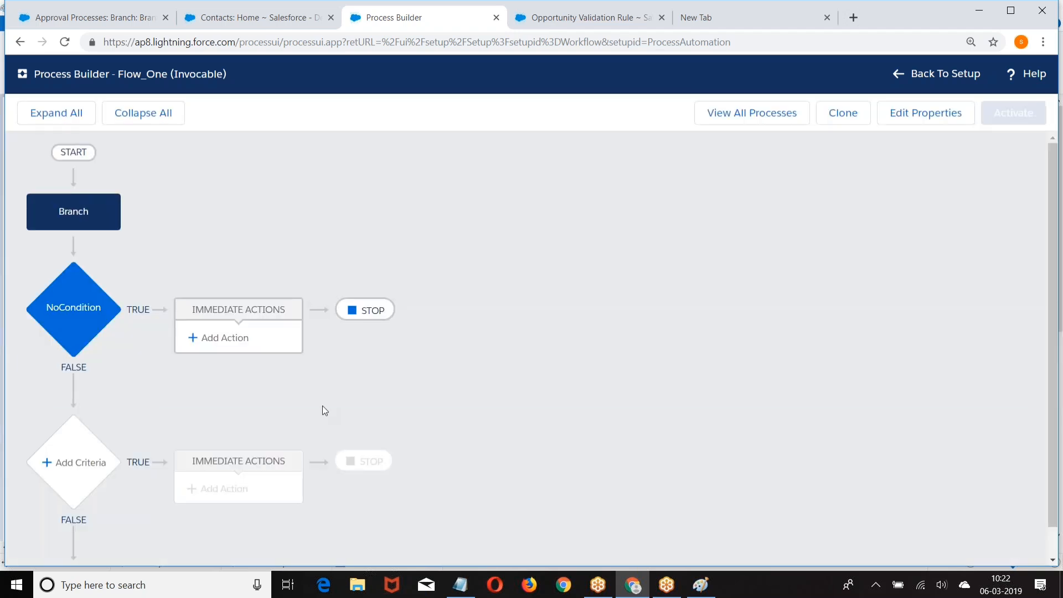
left_click(226, 338)
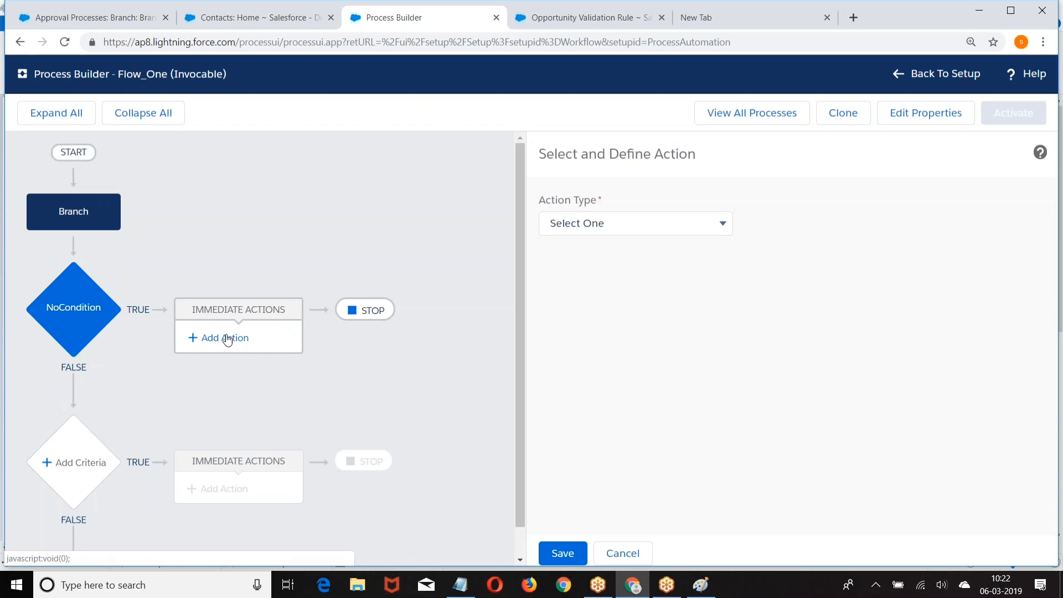
Add a Submit for Approval action named BranchApproval using the specific Branch Approval process and save it.
left_click(647, 227)
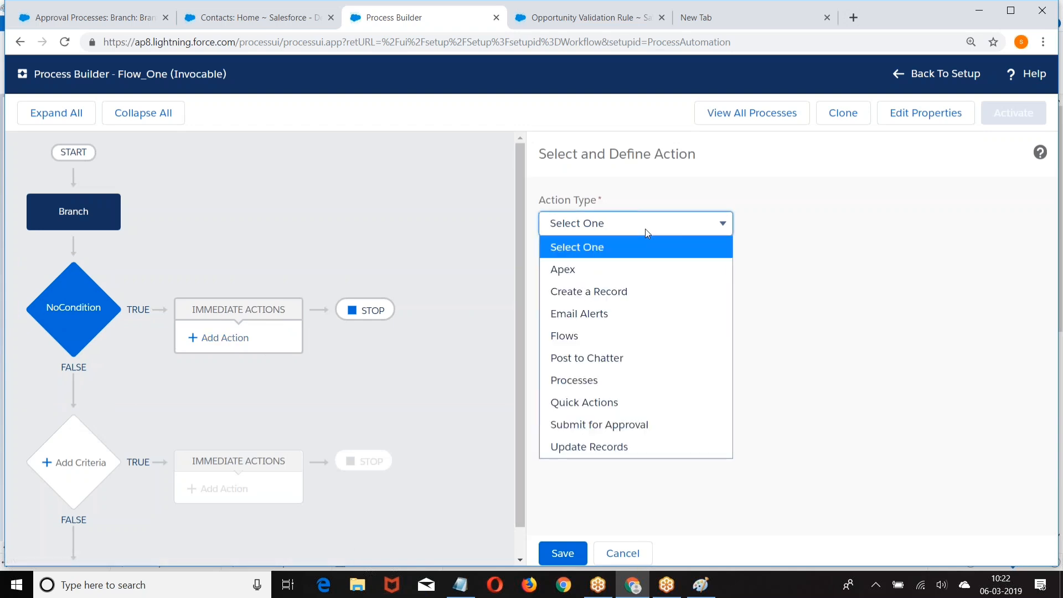
left_click(582, 425)
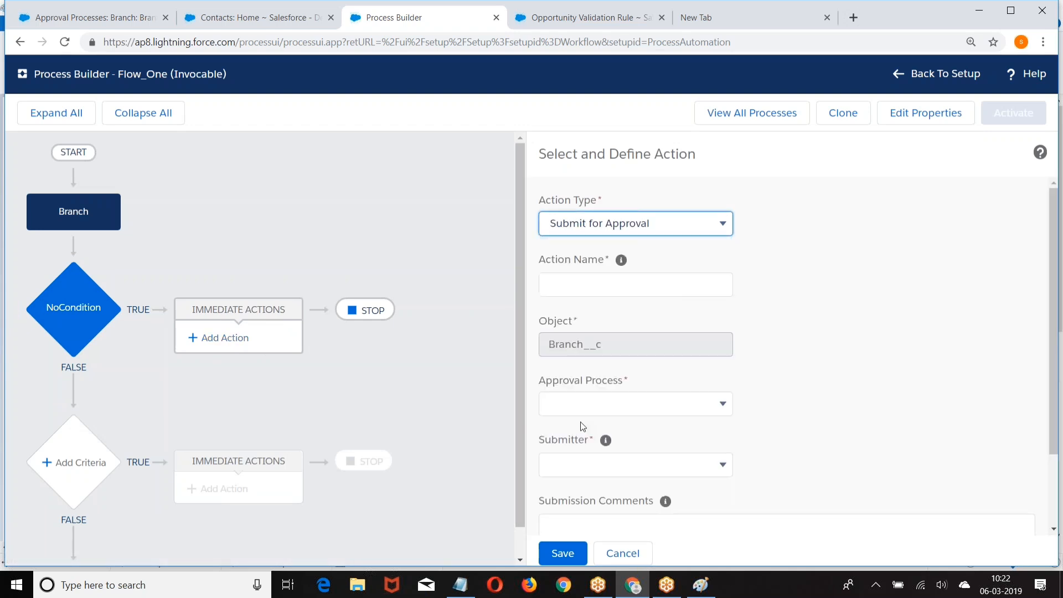
left_click(578, 281)
type("BranchApproval")
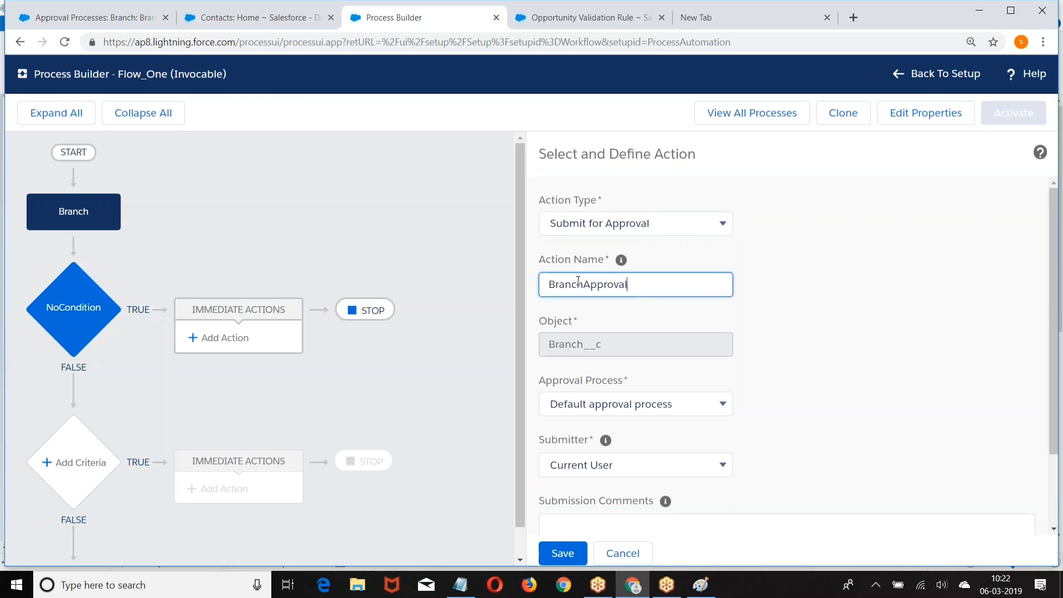
scroll(742, 327, "down", 2)
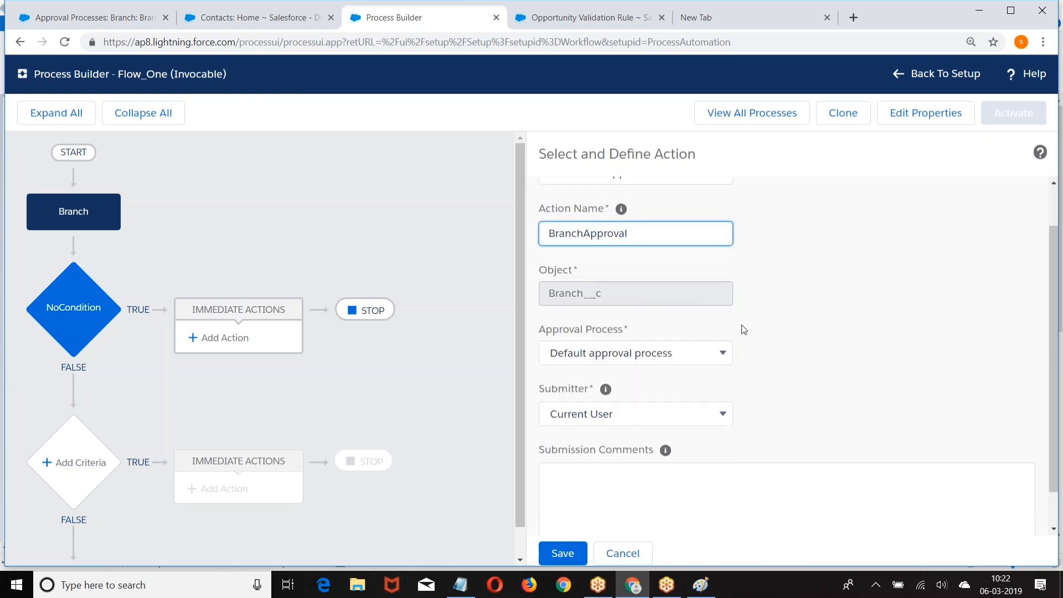
left_click(713, 313)
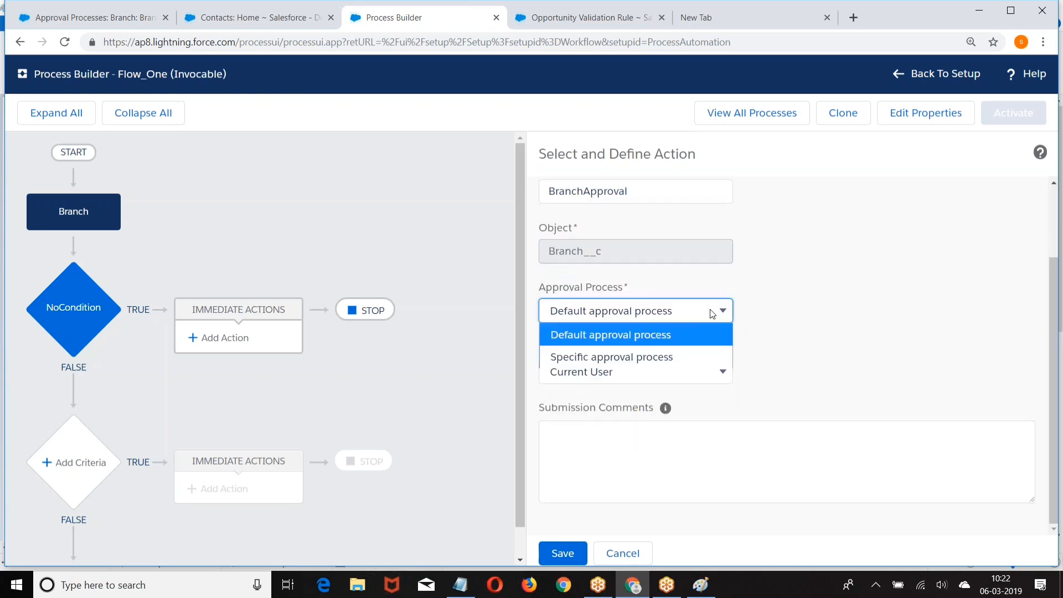
left_click(595, 360)
left_click(778, 310)
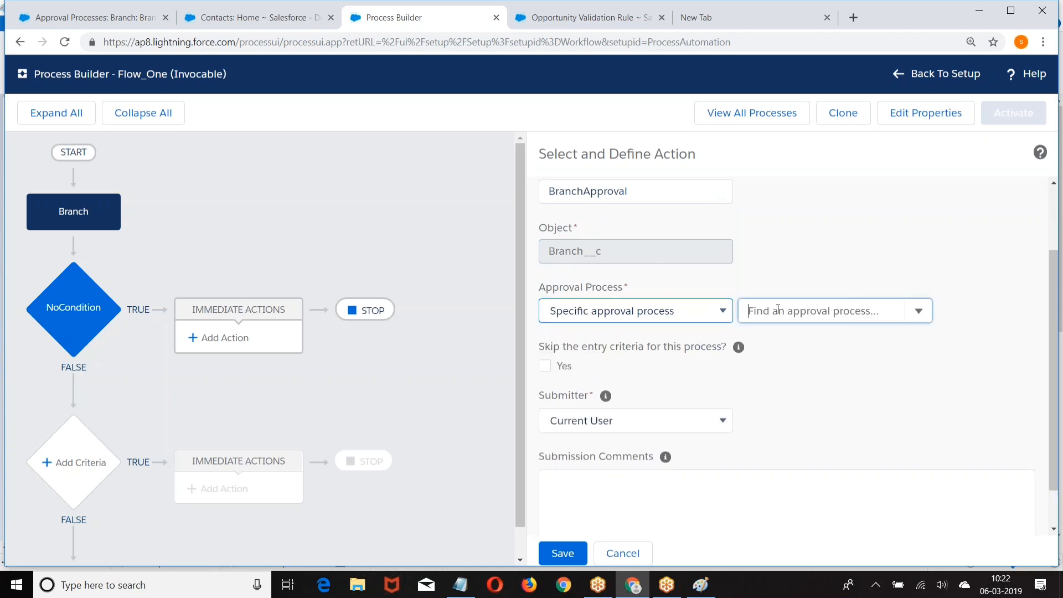
left_click(778, 337)
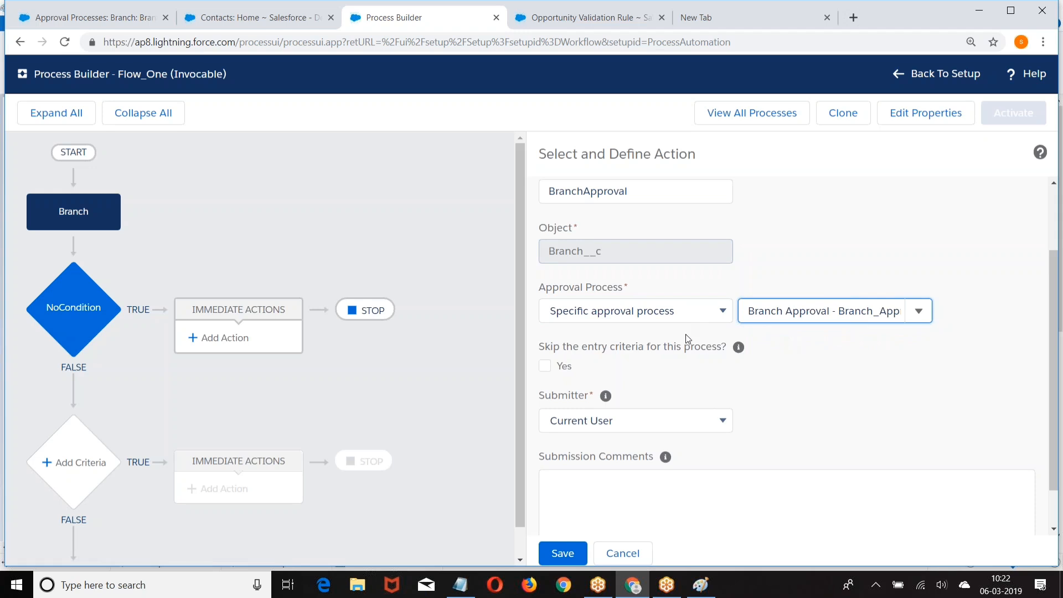
scroll(664, 348, "down", 2)
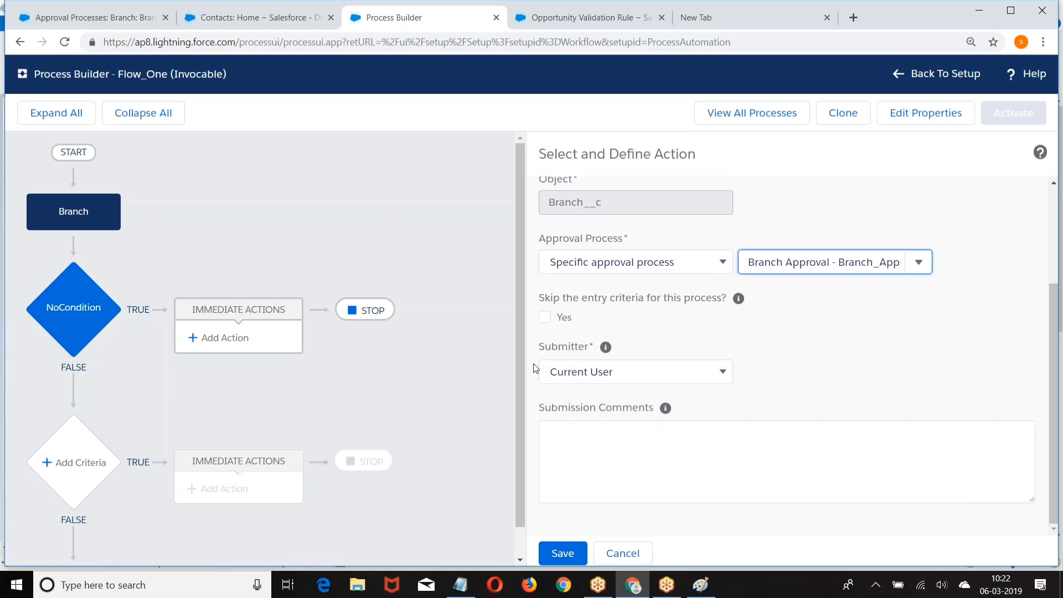
left_click(573, 552)
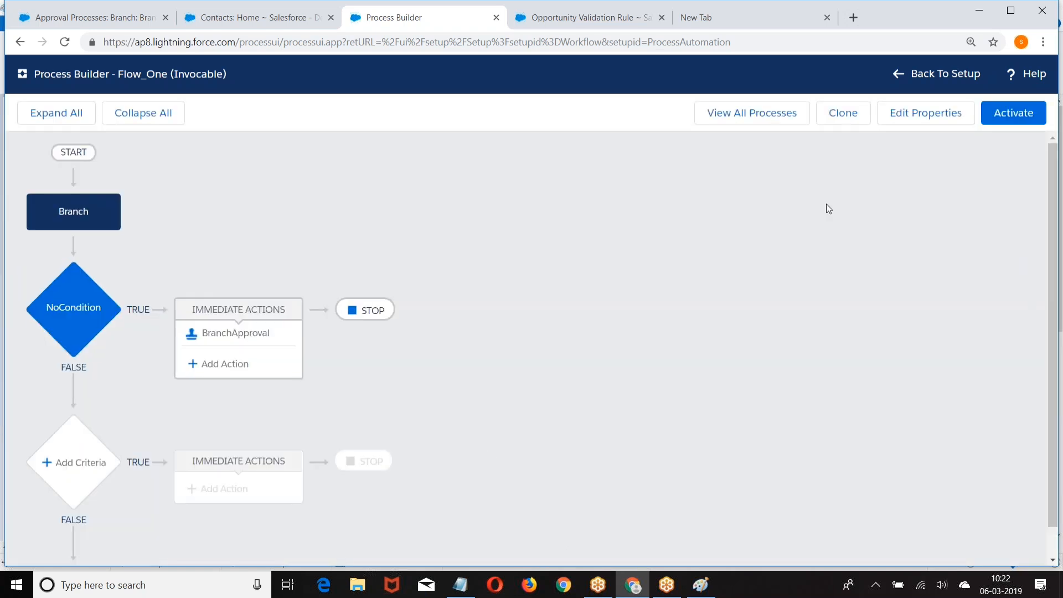
Activate the Flow_One process and return to the list of all processes.
left_click(990, 114)
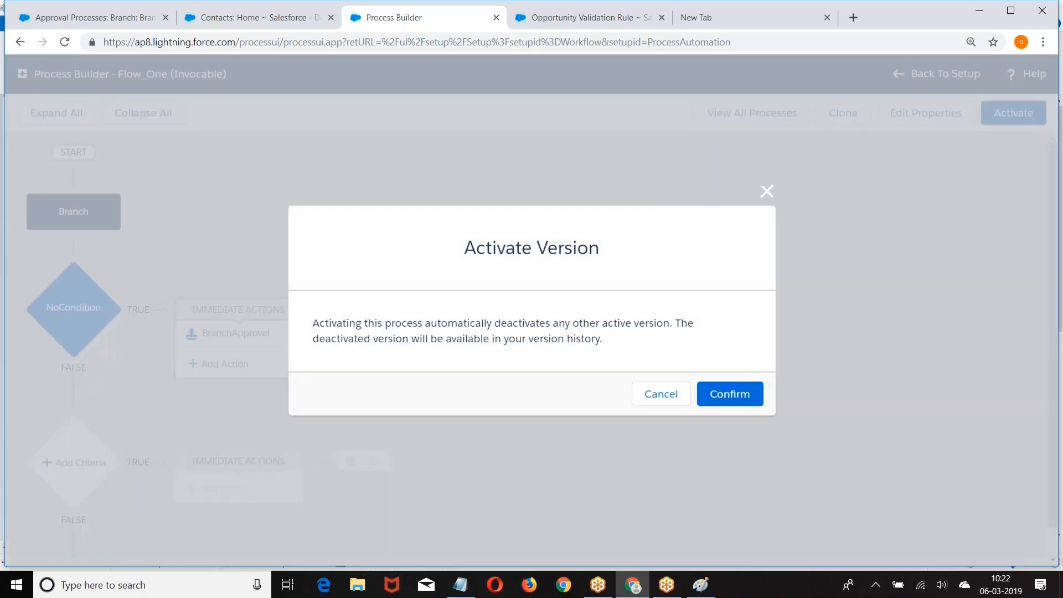
left_click(719, 395)
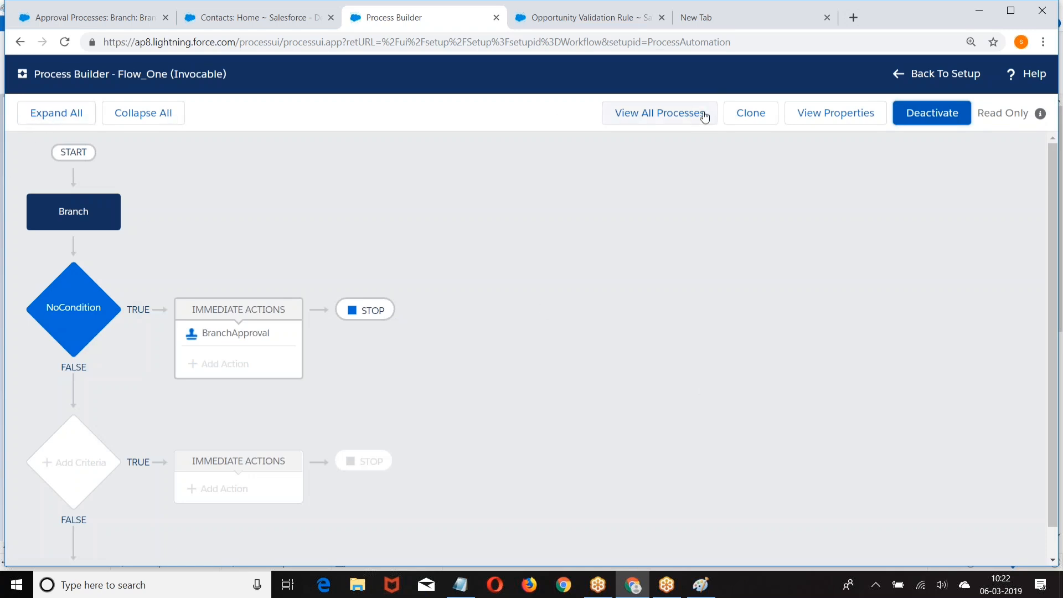
left_click(657, 117)
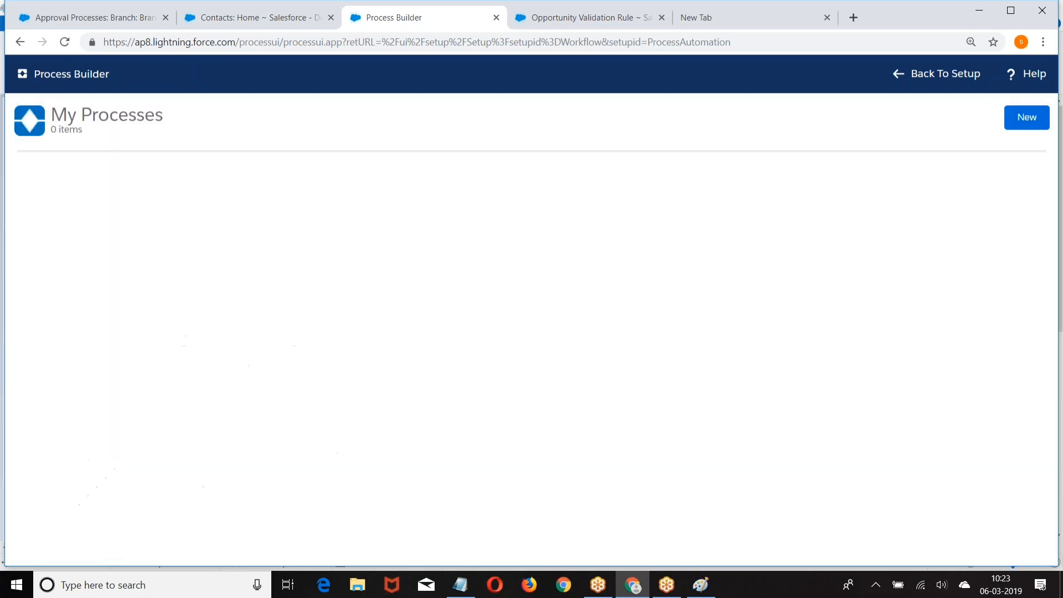
Create a new process named Main_Flow that starts when a record changes.
left_click(1026, 117)
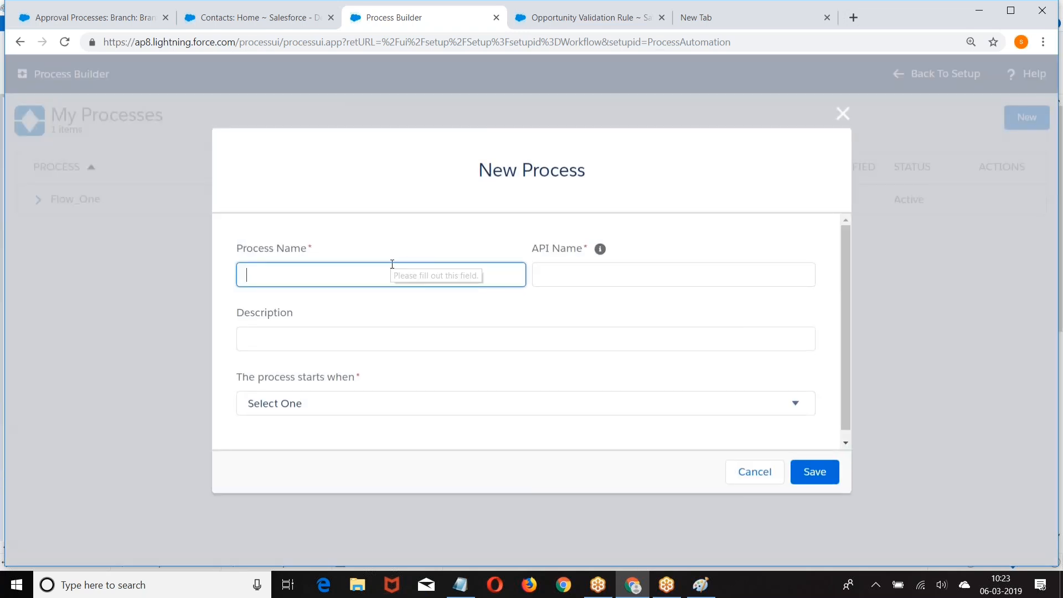
type("Main_Flow")
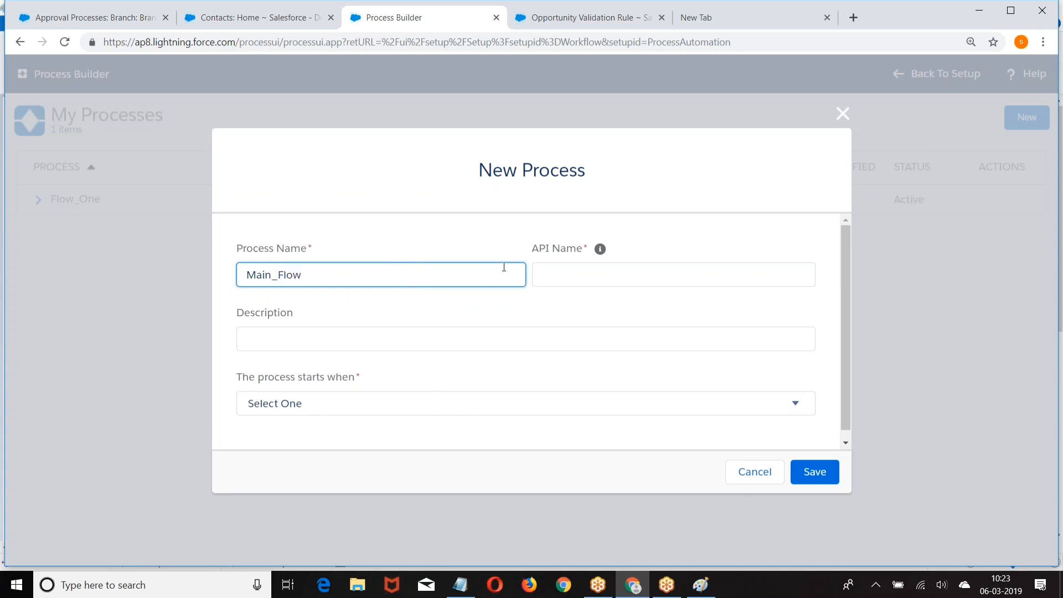
left_click(581, 275)
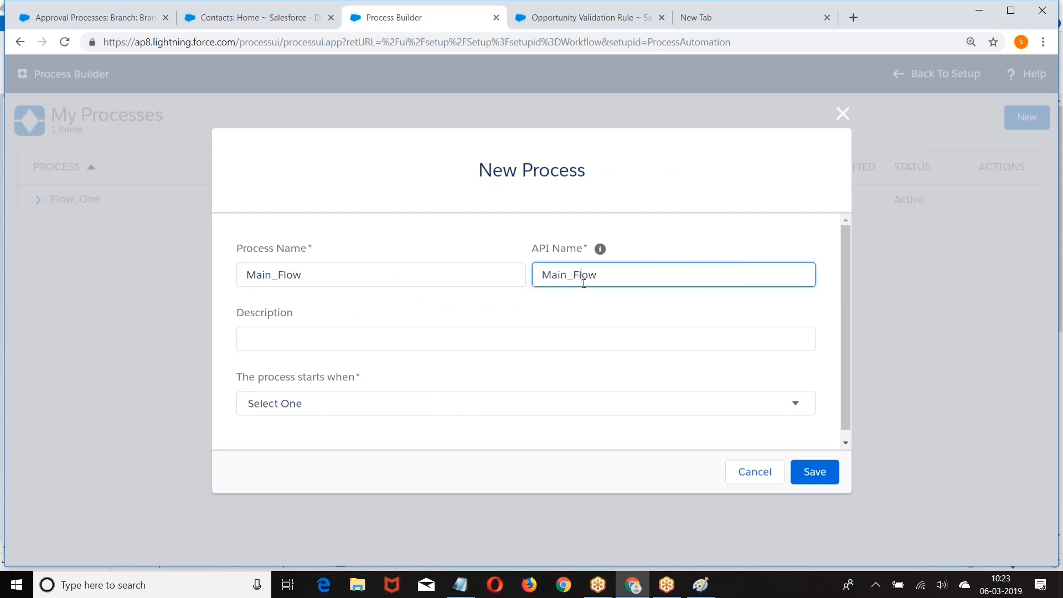
scroll(443, 343, "down", 1)
left_click(300, 395)
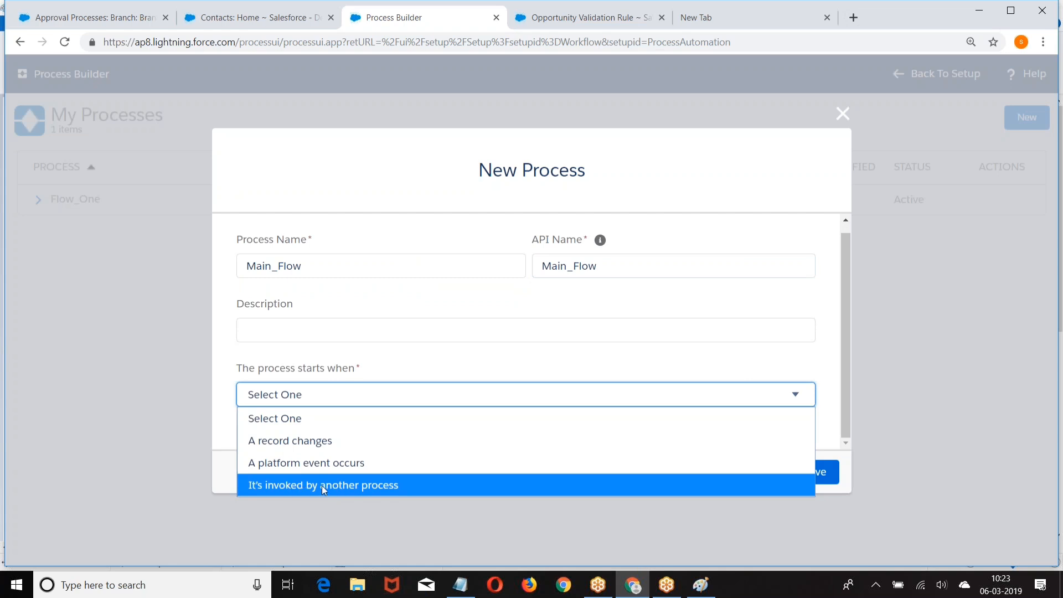
left_click(280, 442)
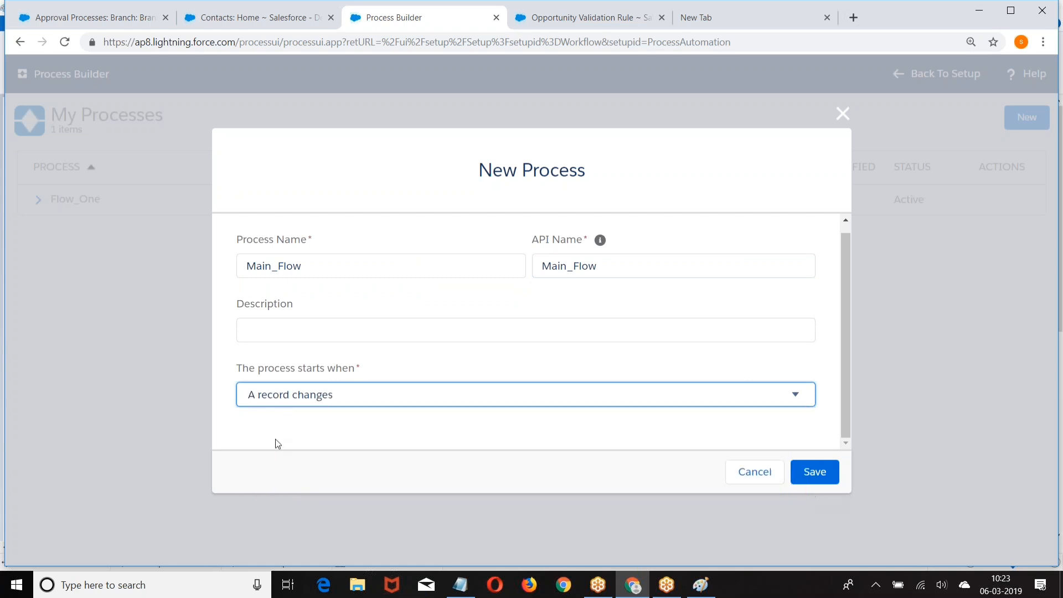
left_click(815, 469)
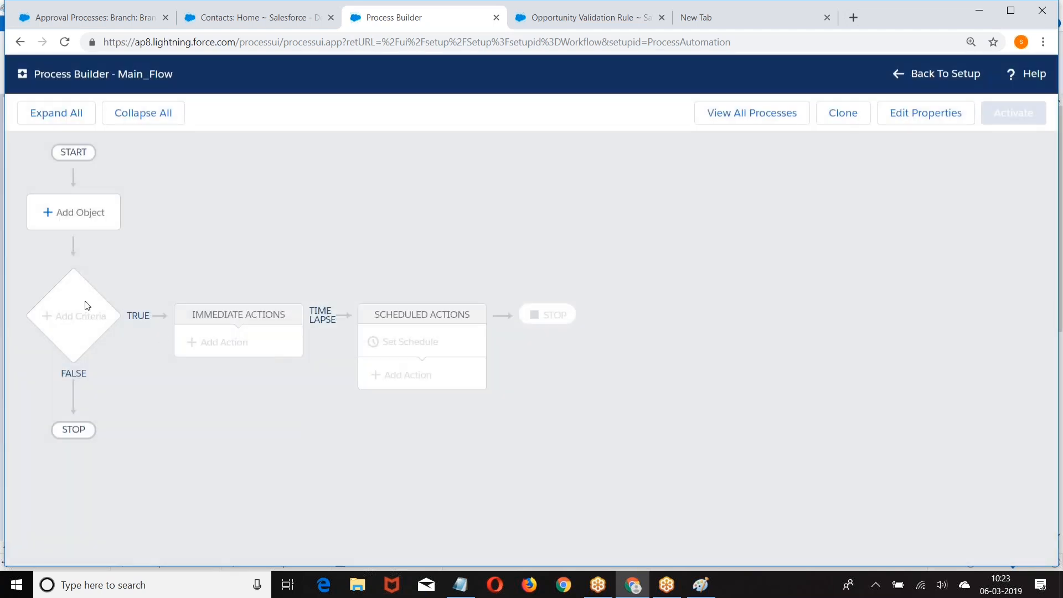
Set Branch as the object for Main_Flow and save it.
left_click(74, 212)
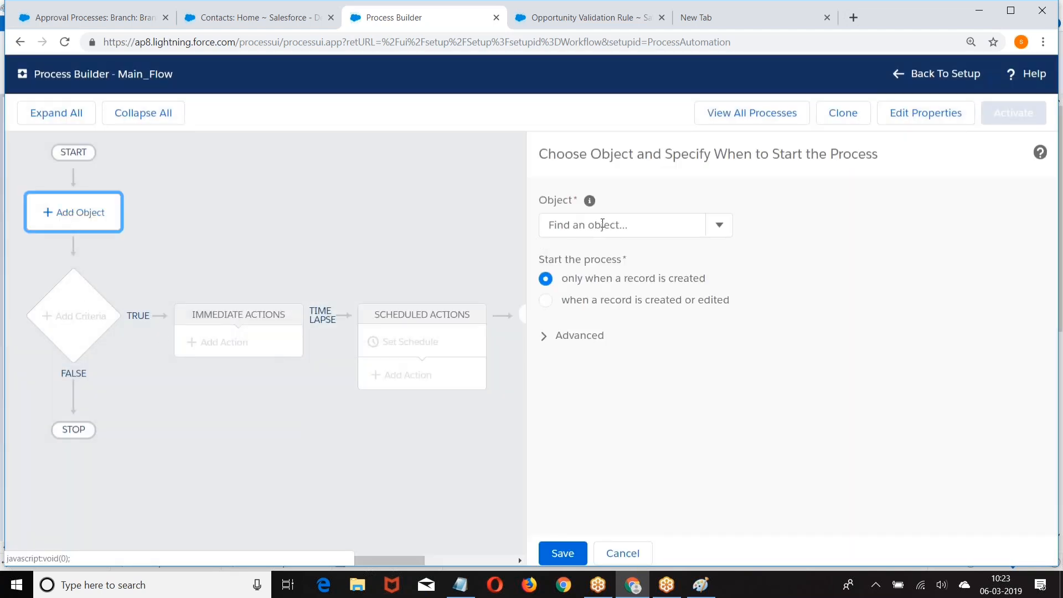
left_click(603, 224)
type("Branch")
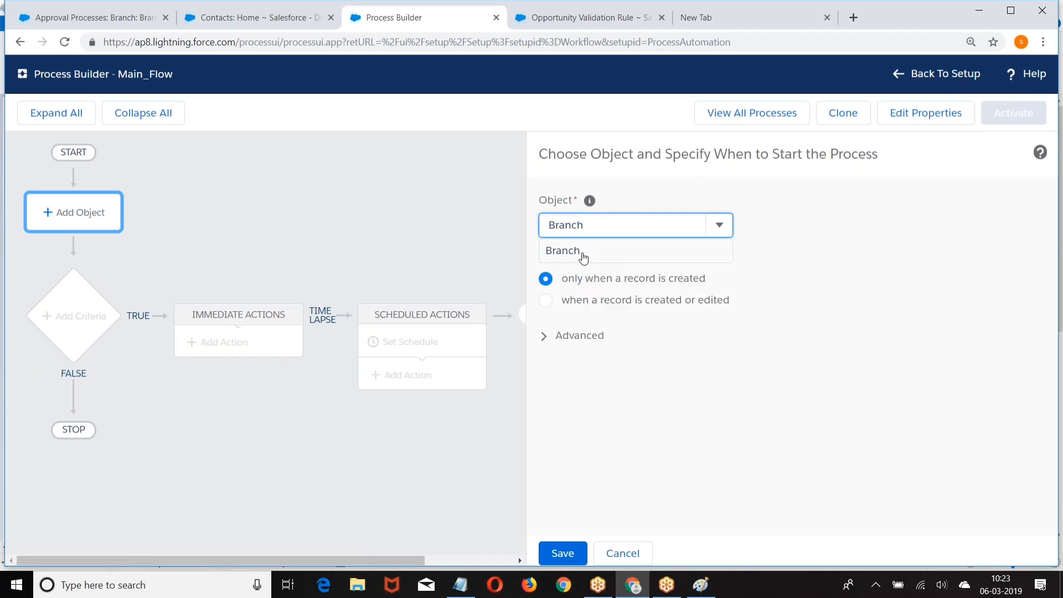
left_click(574, 259)
left_click(562, 553)
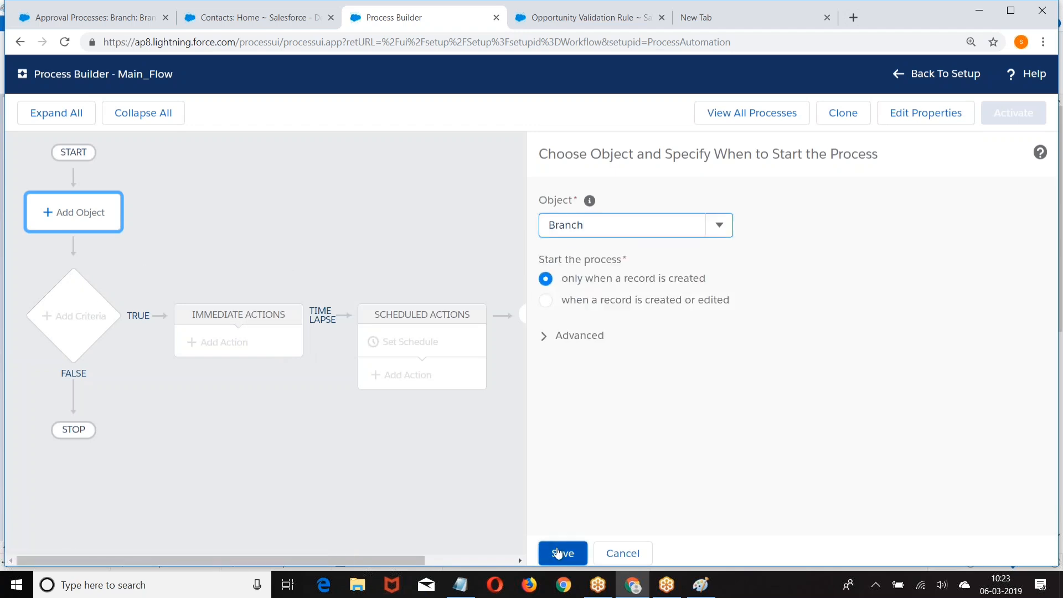
Name the criteria MyCriteria and choose the Branch Email field for its condition.
left_click(72, 309)
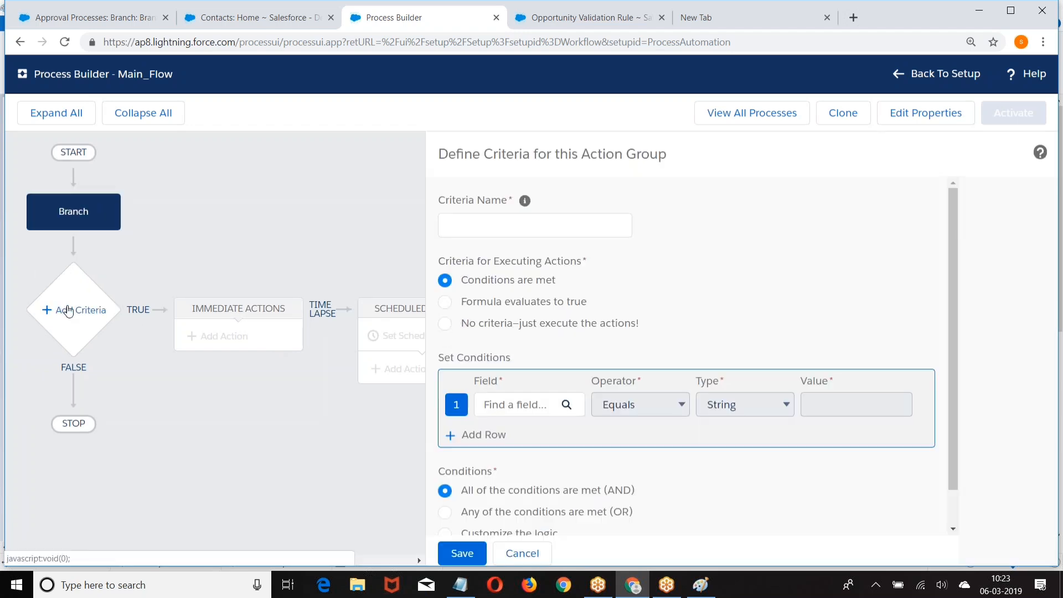
left_click(481, 228)
type("MyC")
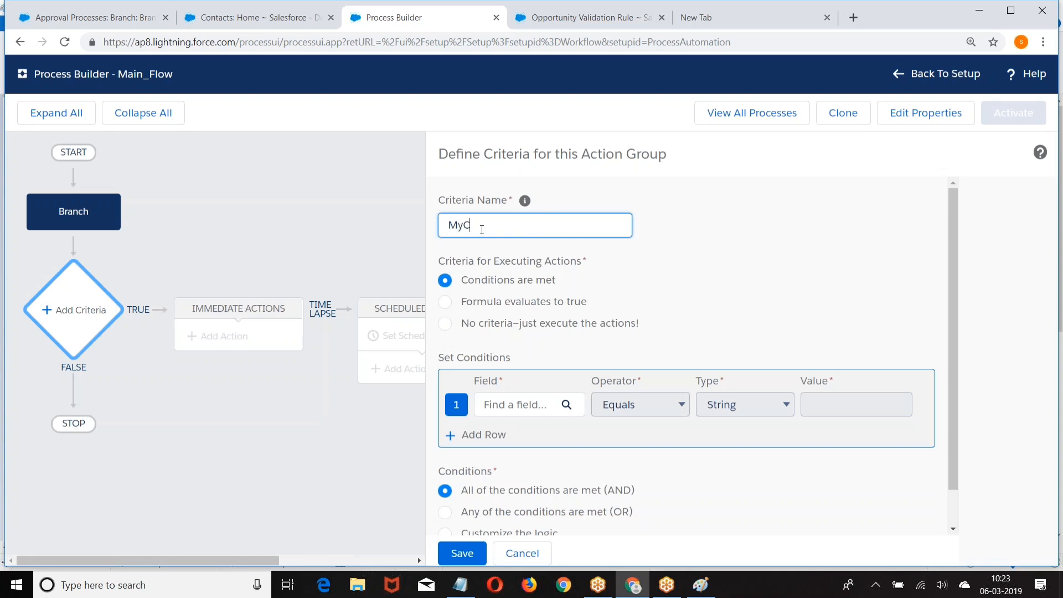
type("riteria")
left_click(560, 405)
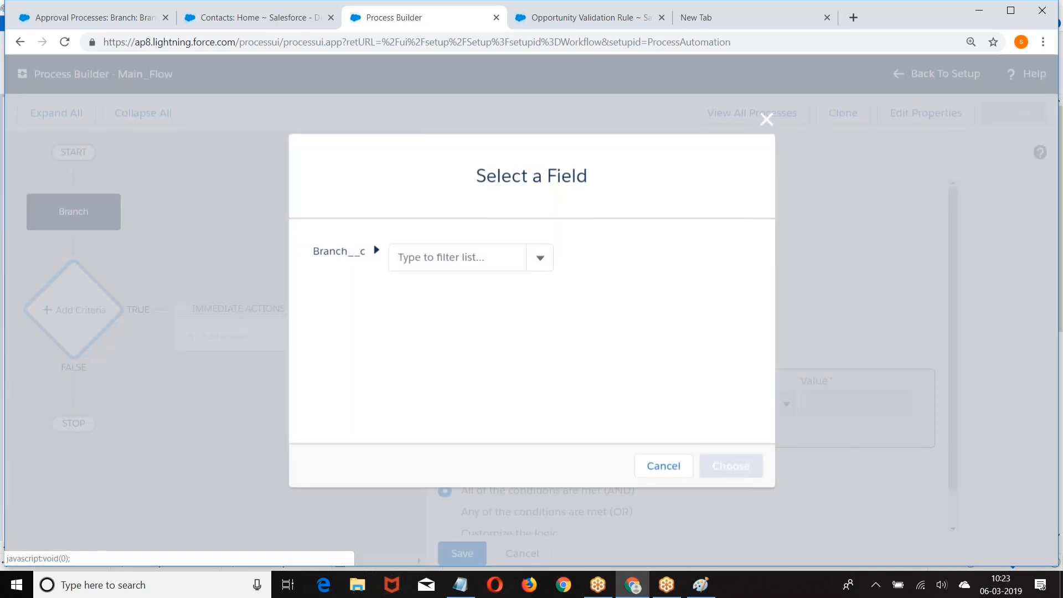
type("Fe")
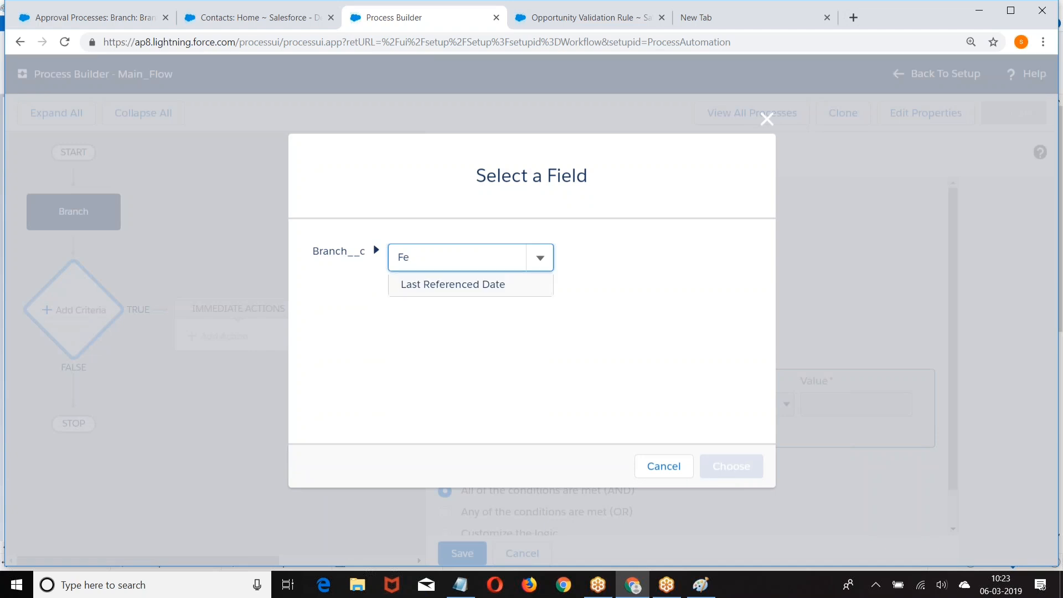
key("BackSpace")
key("BackSpace")
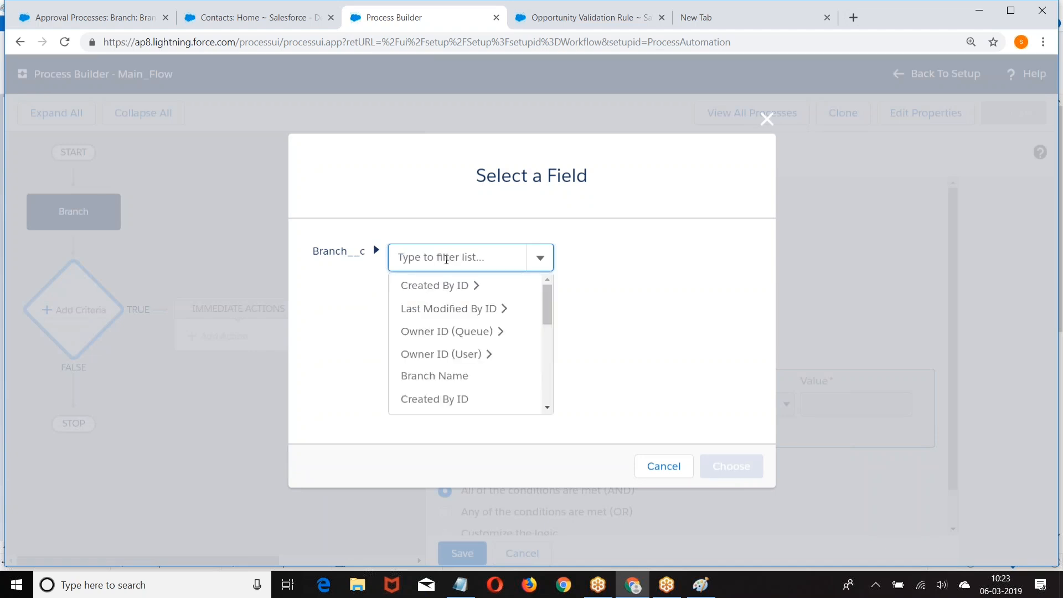
scroll(462, 357, "down", 3)
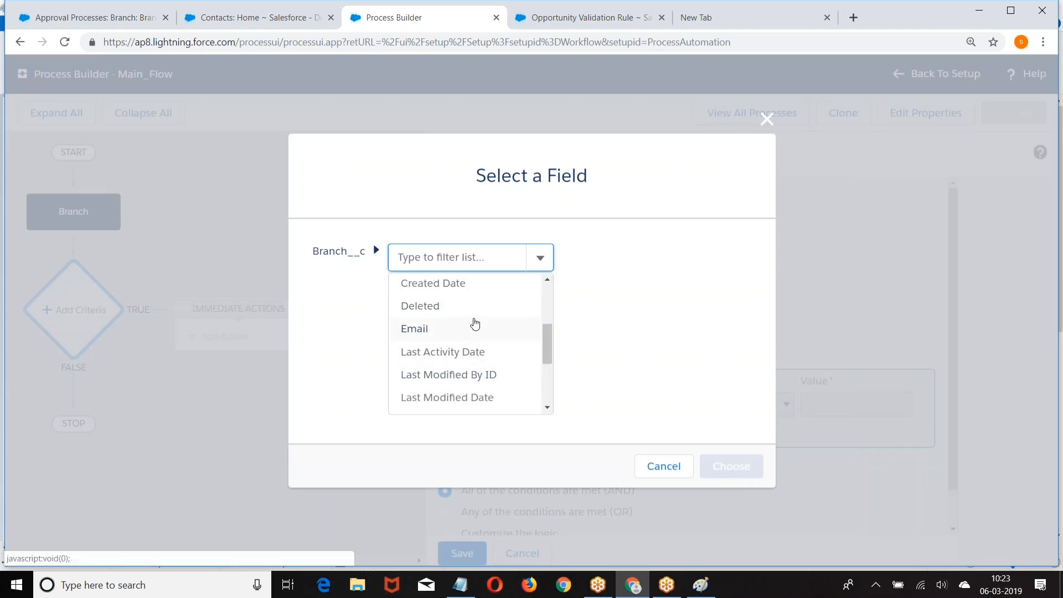
scroll(474, 354, "down", 2)
scroll(474, 377, "down", 1)
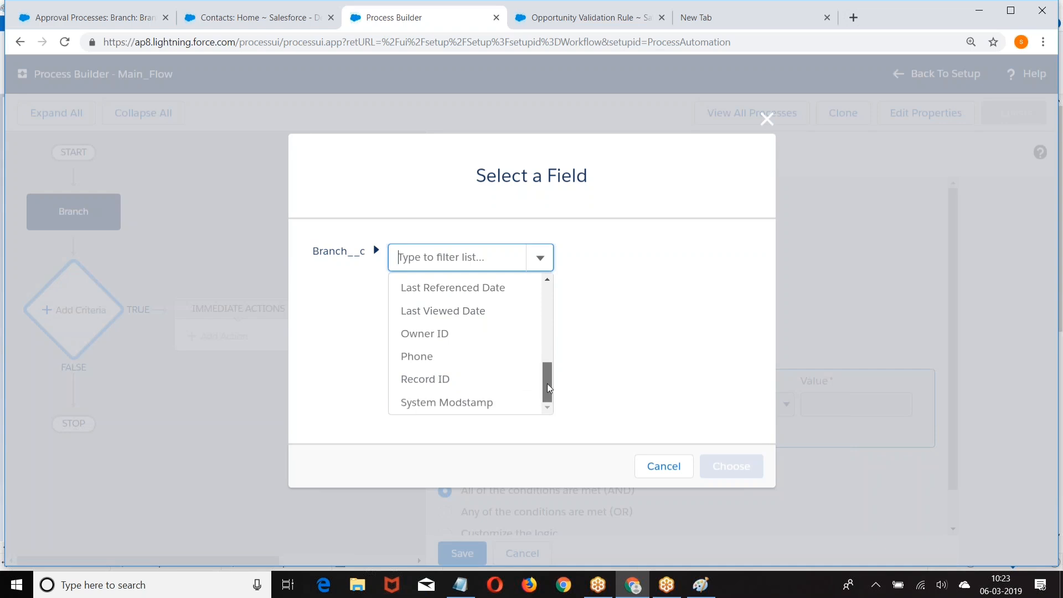
left_click_drag(547, 383, 543, 332)
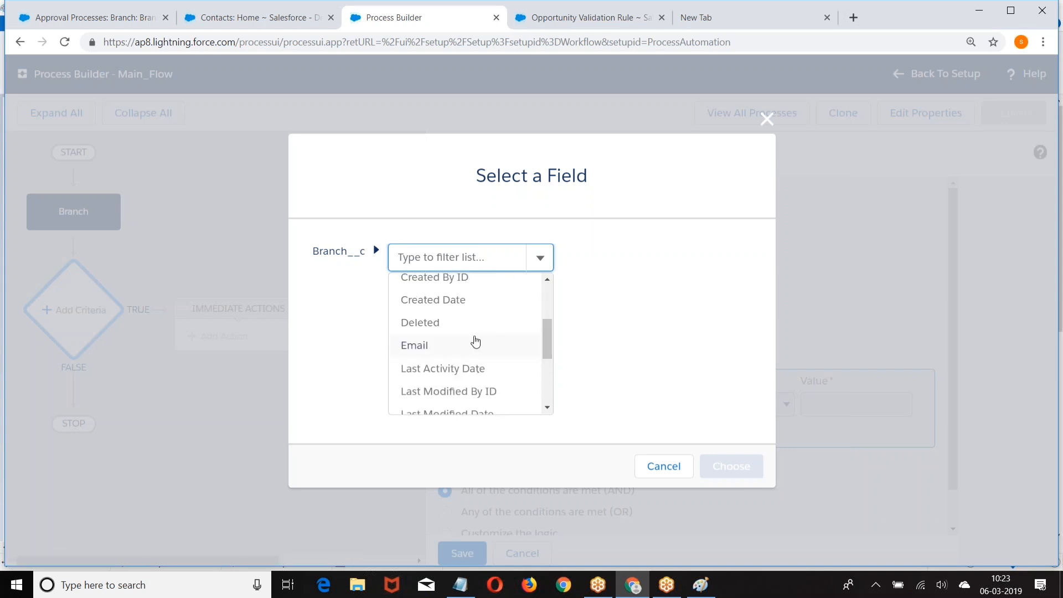
left_click(415, 346)
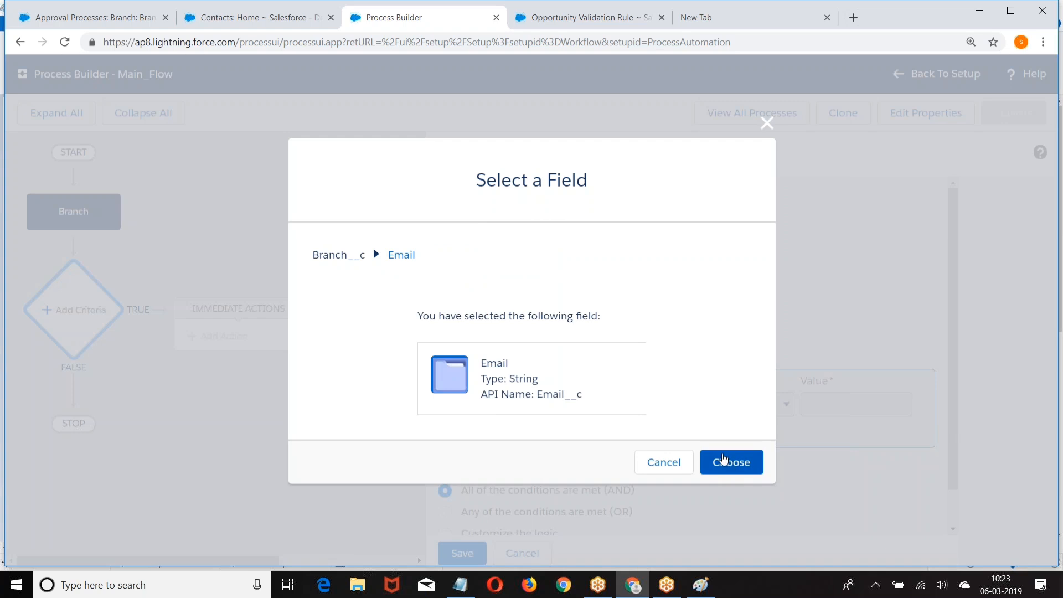
left_click(723, 460)
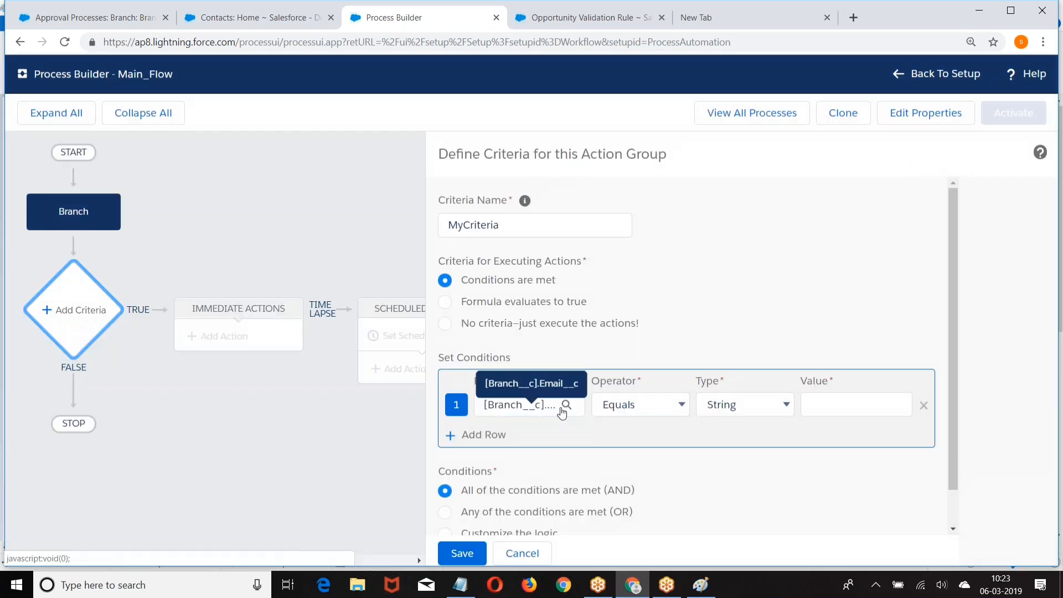
Set the condition operator to Does not equal and save the criteria.
scroll(703, 245, "down", 1)
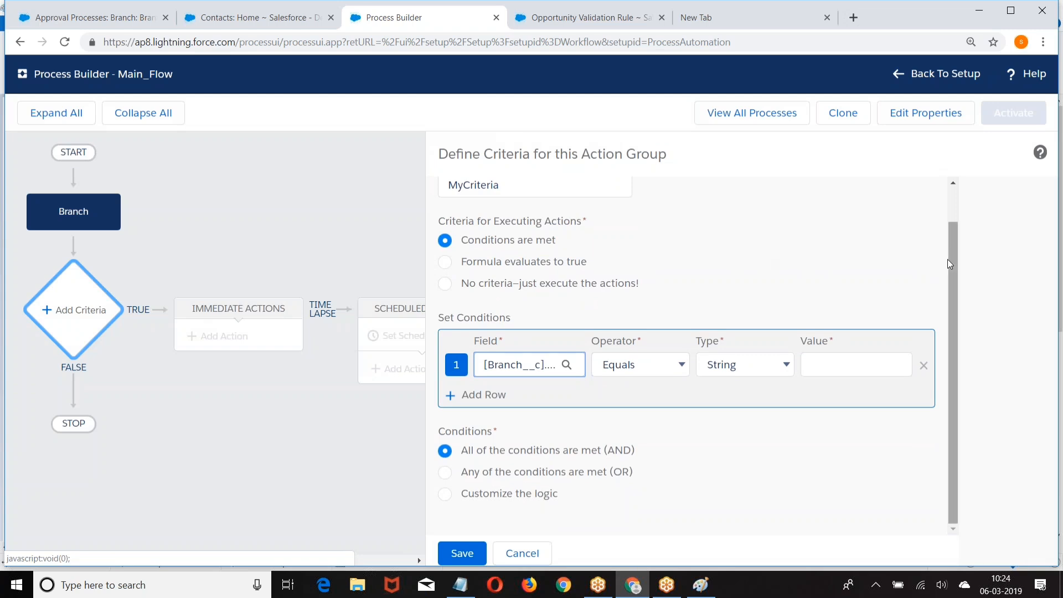
left_click_drag(949, 257, 949, 295)
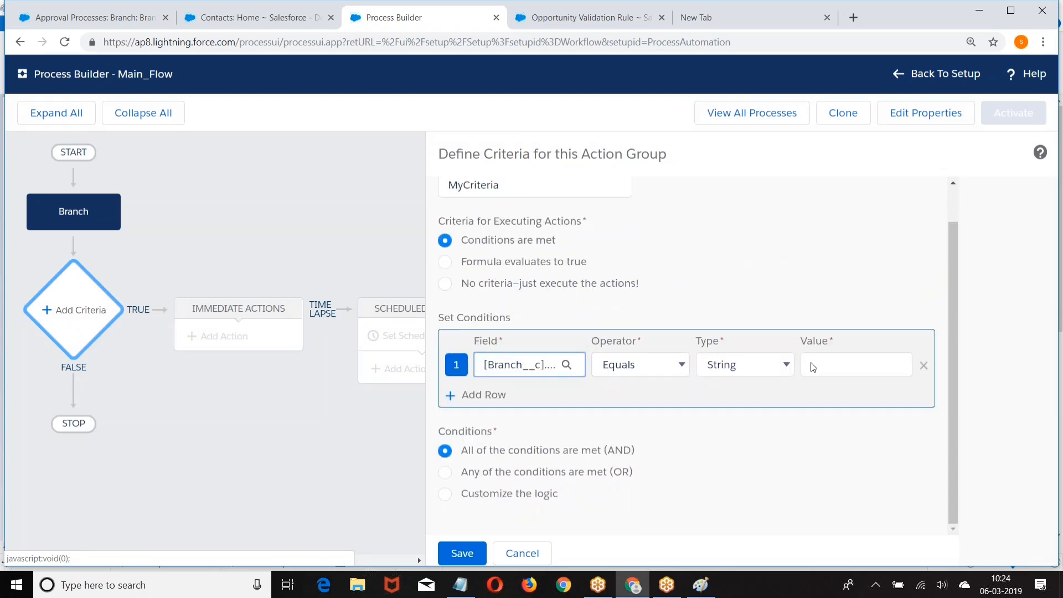
left_click(759, 367)
left_click(670, 372)
left_click(656, 373)
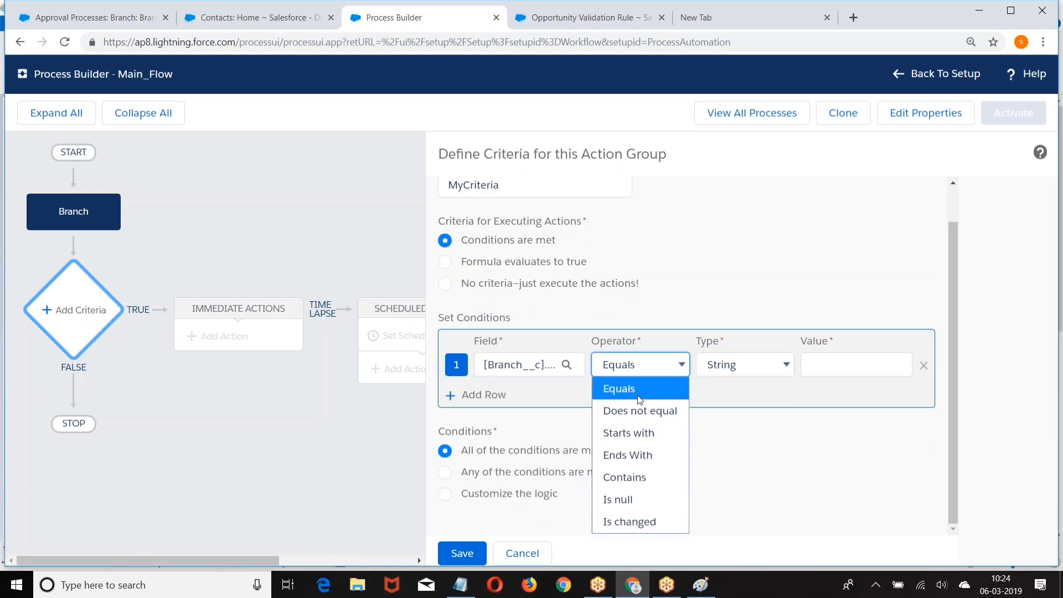
left_click(640, 416)
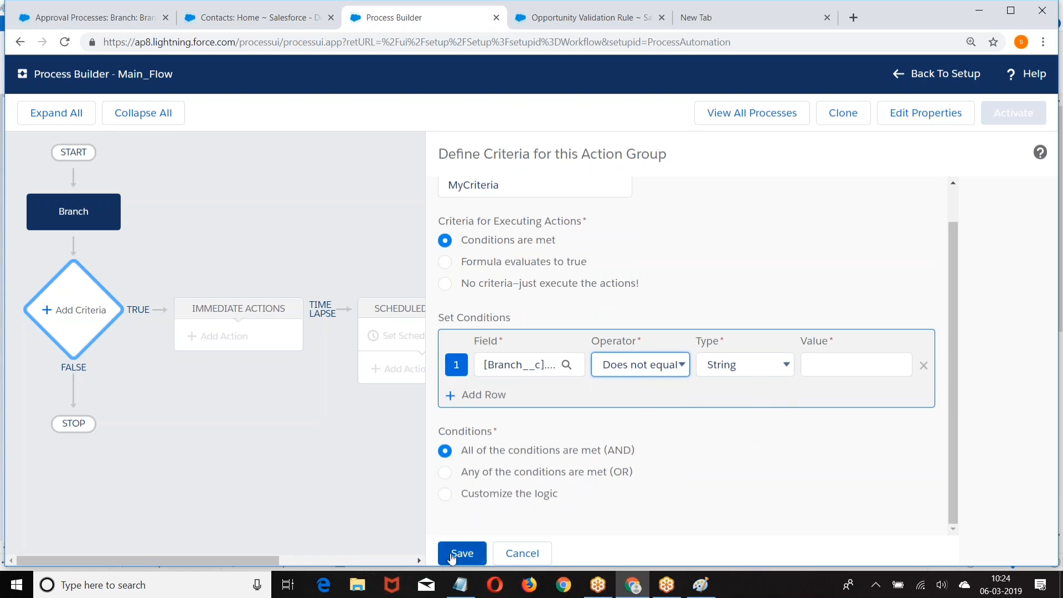
left_click(461, 553)
Change the condition to Email Starts with 'a' and save MyCriteria.
left_click(843, 363)
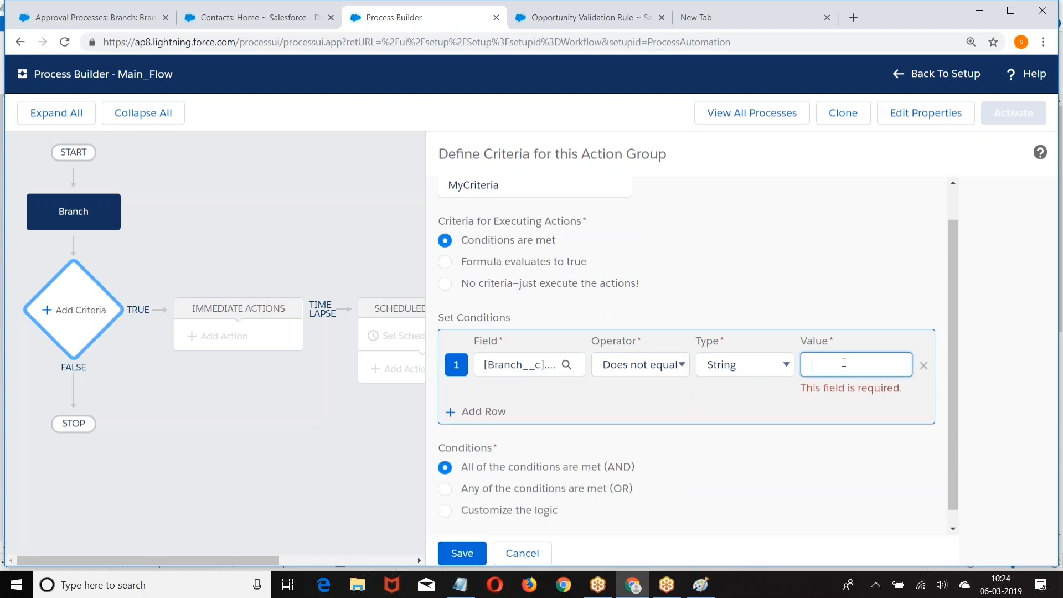
left_click(676, 365)
left_click(630, 437)
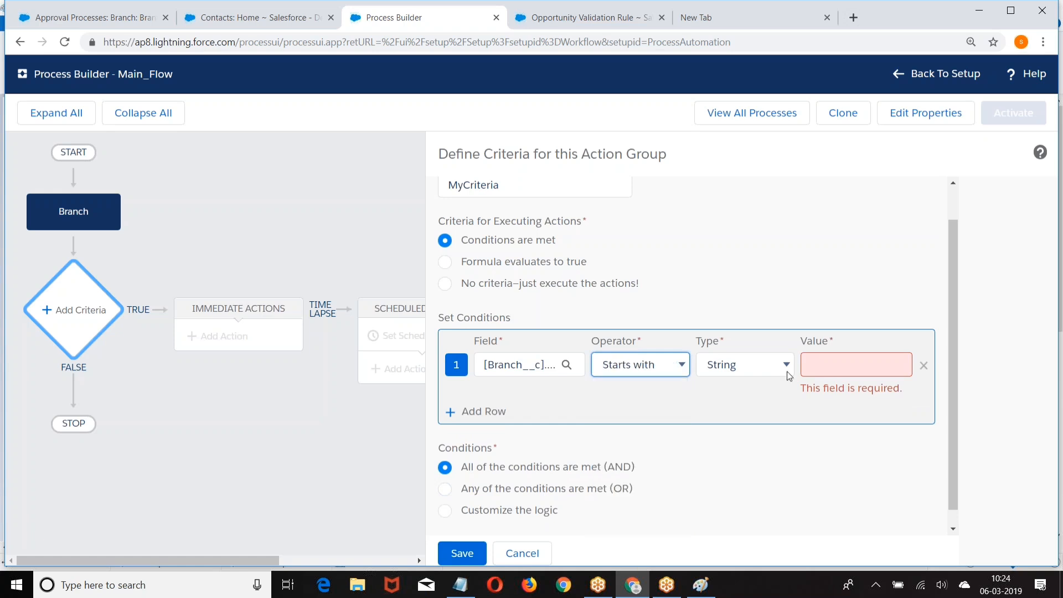
left_click(820, 355)
type("a")
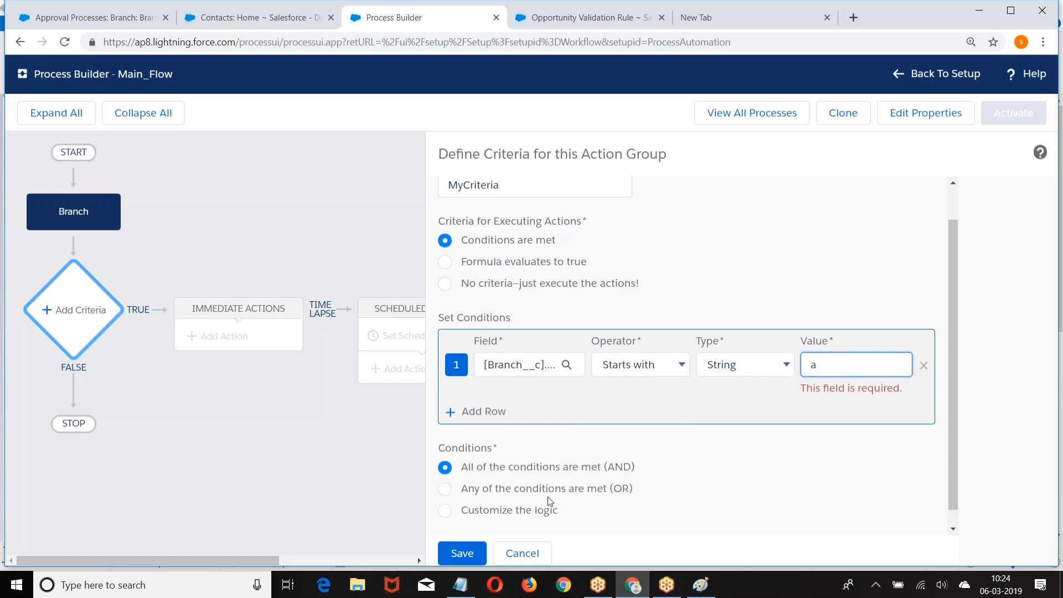
left_click(458, 551)
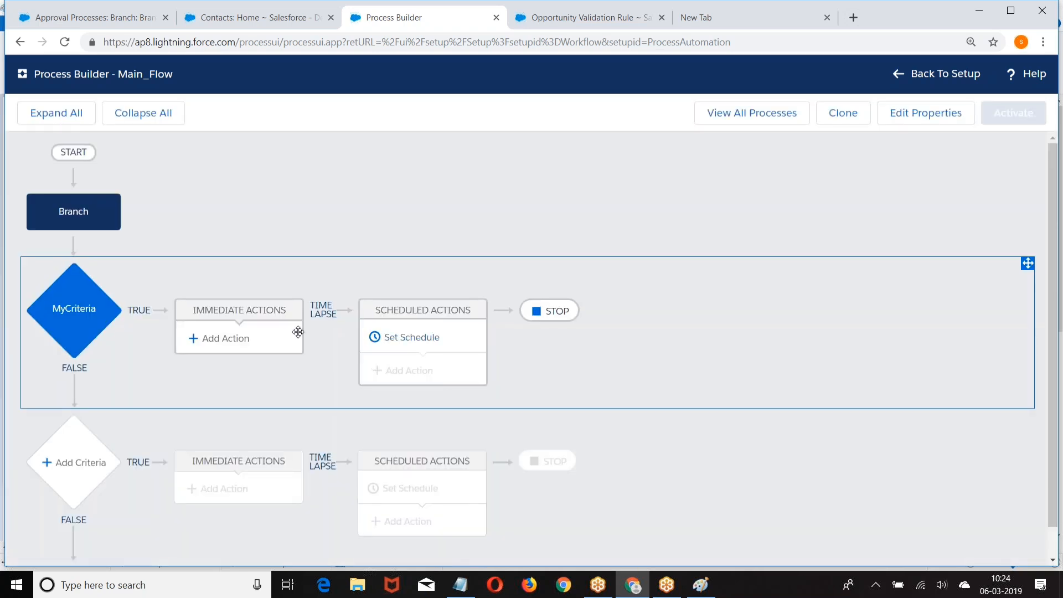
scroll(297, 332, "down", 1)
Add an immediate Processes action named MyProcess under MyCriteria that calls Flow_One.
left_click(219, 306)
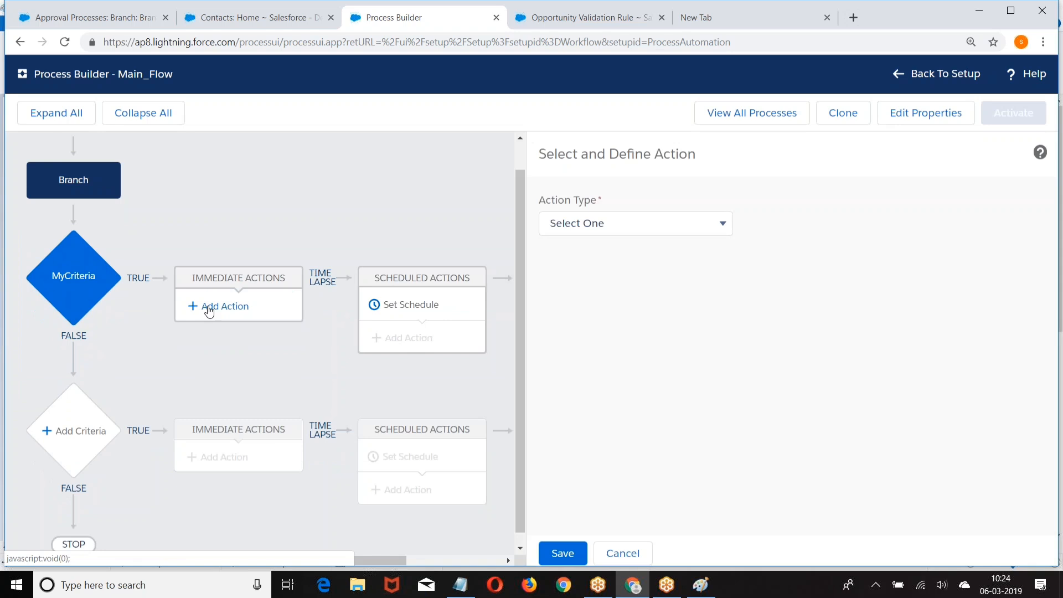
left_click(645, 221)
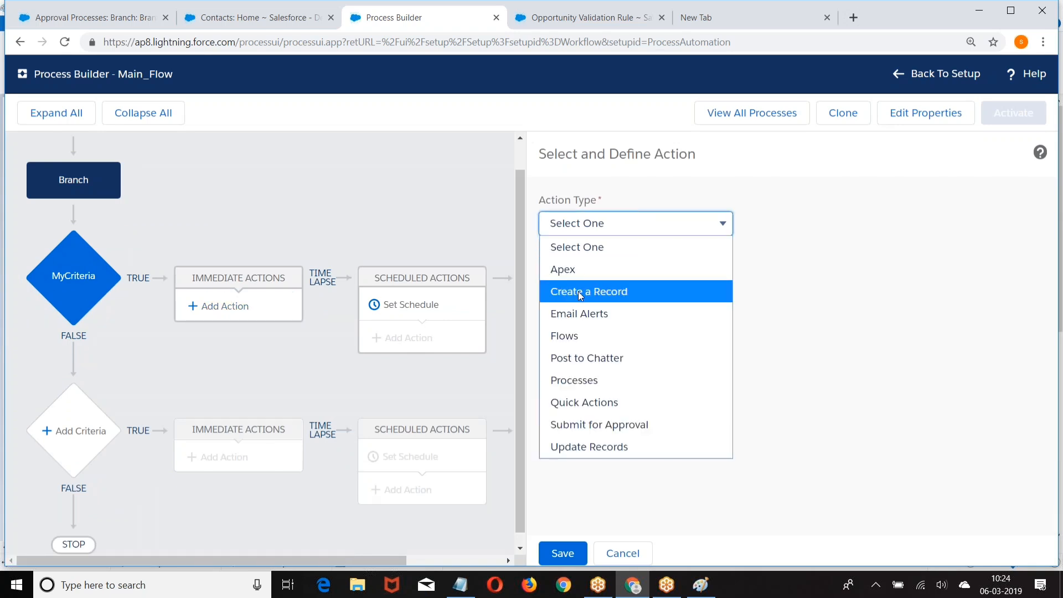
left_click(568, 380)
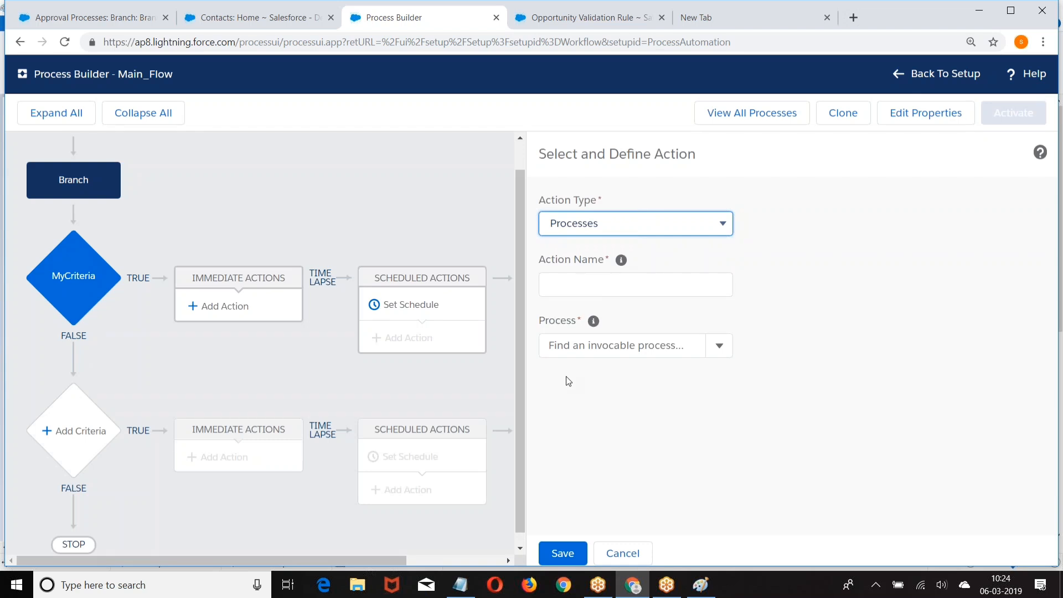
left_click(571, 284)
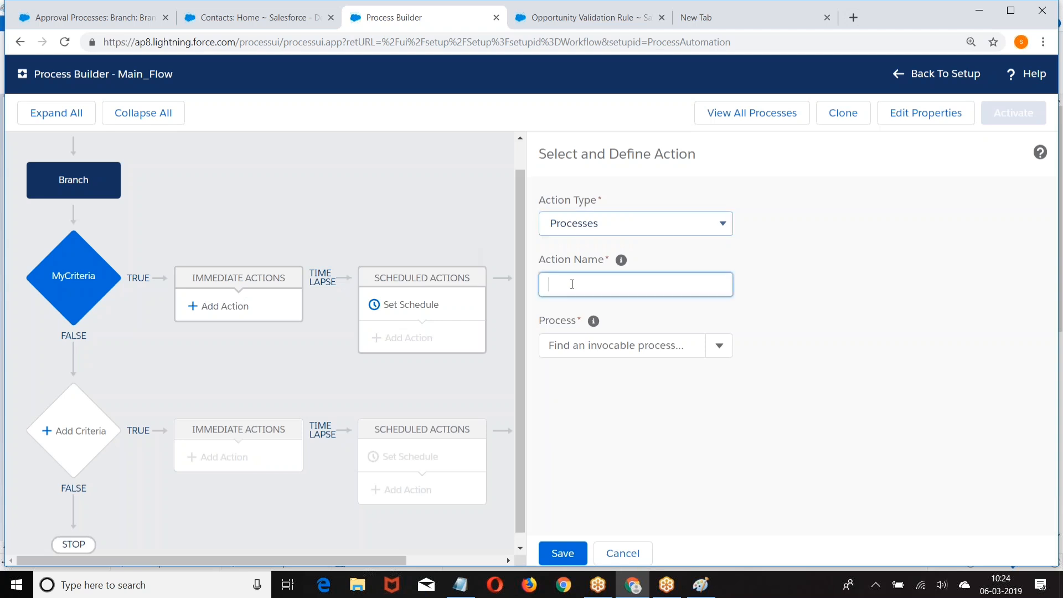
type("MyProcess")
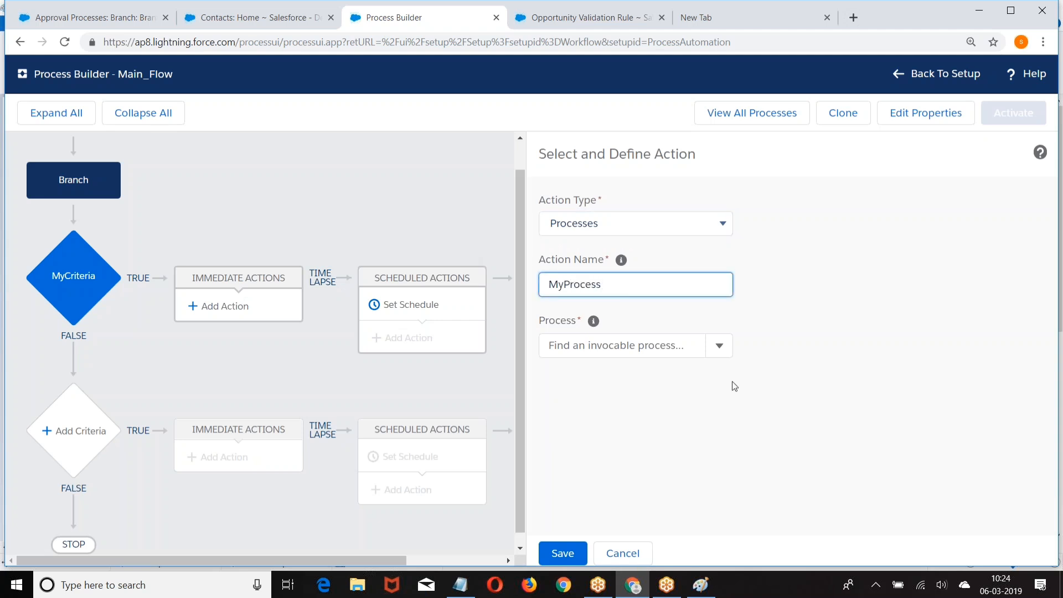
left_click(735, 408)
left_click(606, 338)
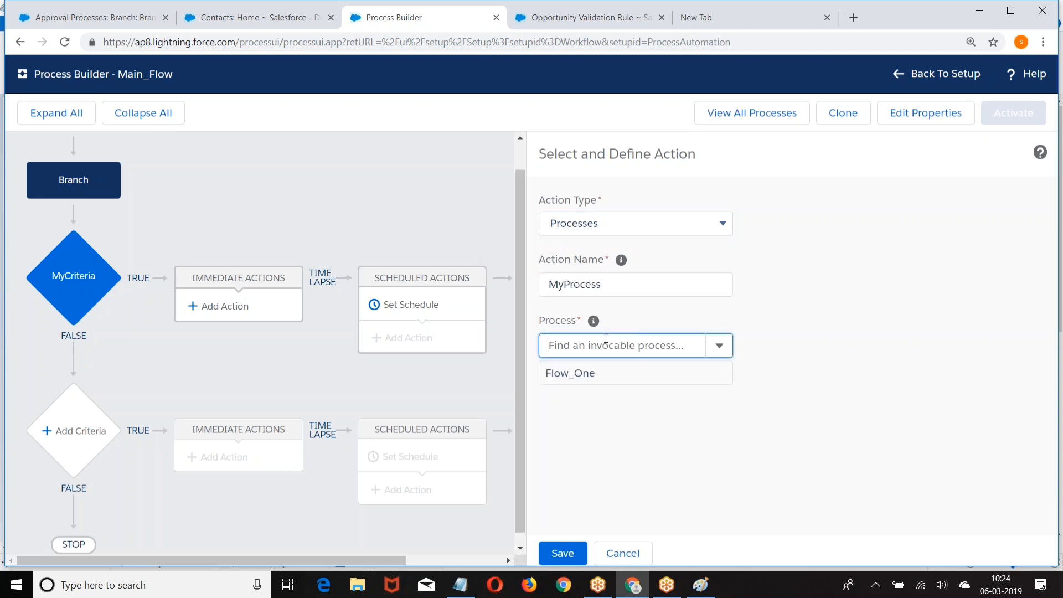
left_click(556, 378)
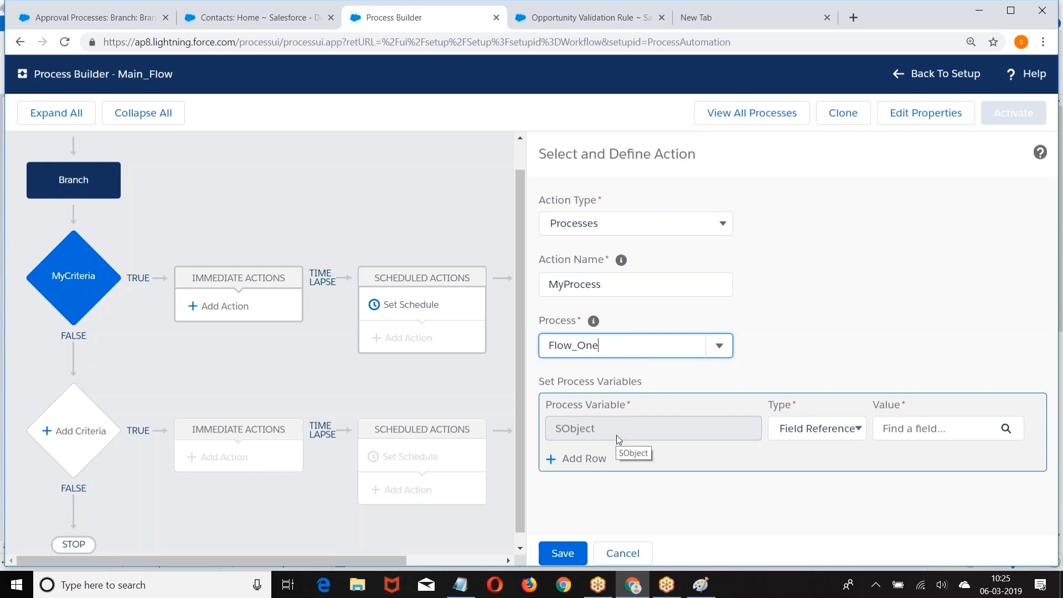
Pass the triggering Branch record as the SObject value, save the action, and activate Main_Flow.
left_click(1005, 430)
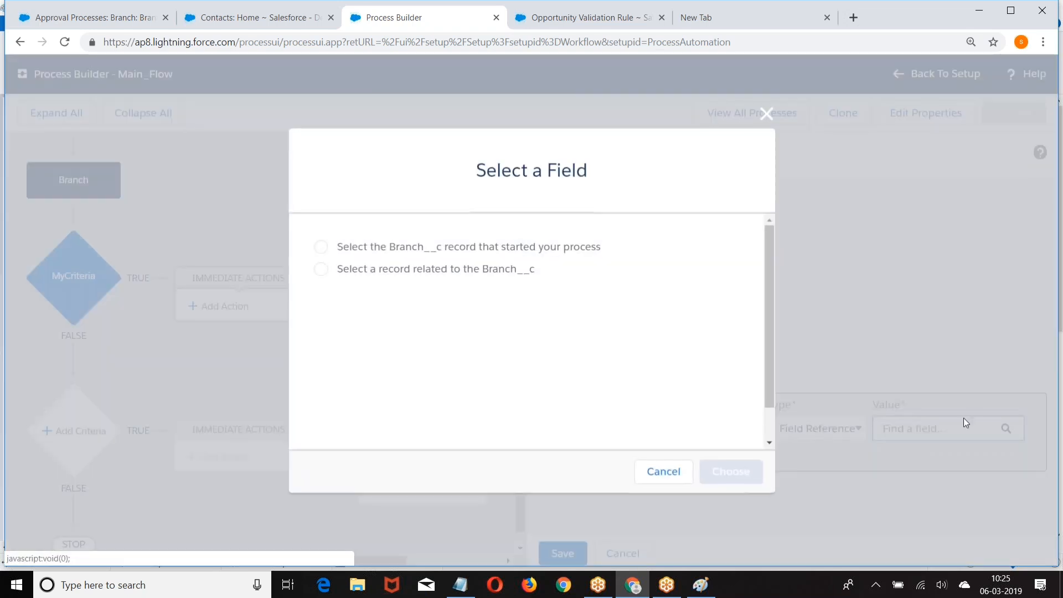
left_click(321, 247)
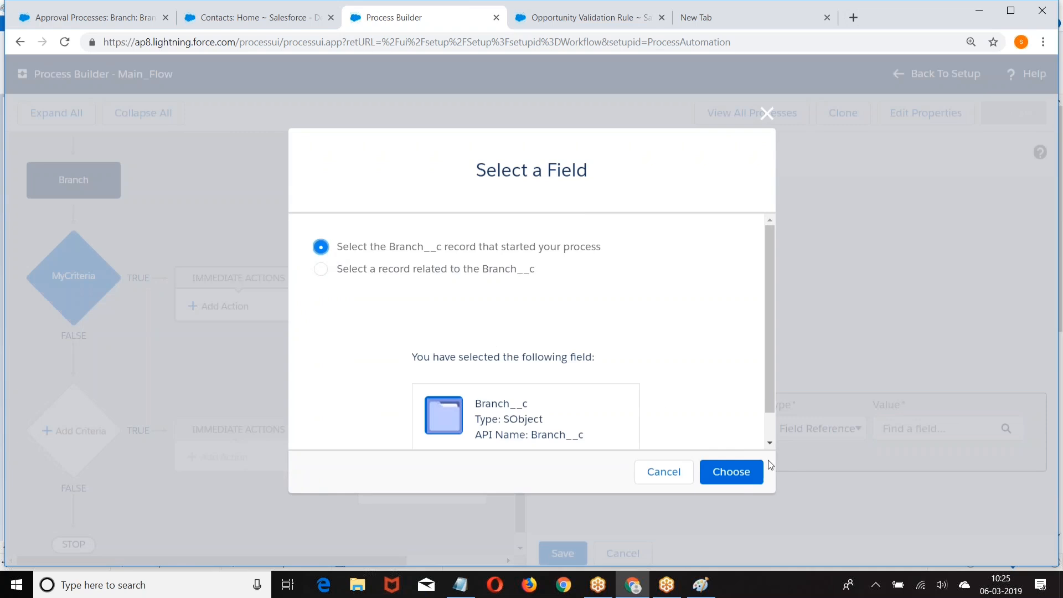
left_click(728, 475)
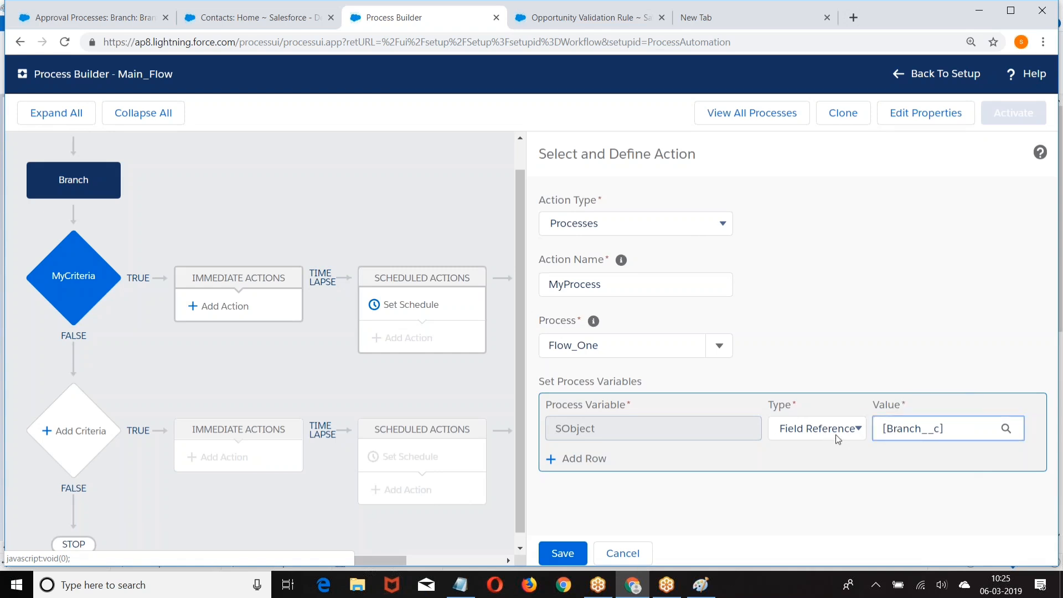
left_click(560, 553)
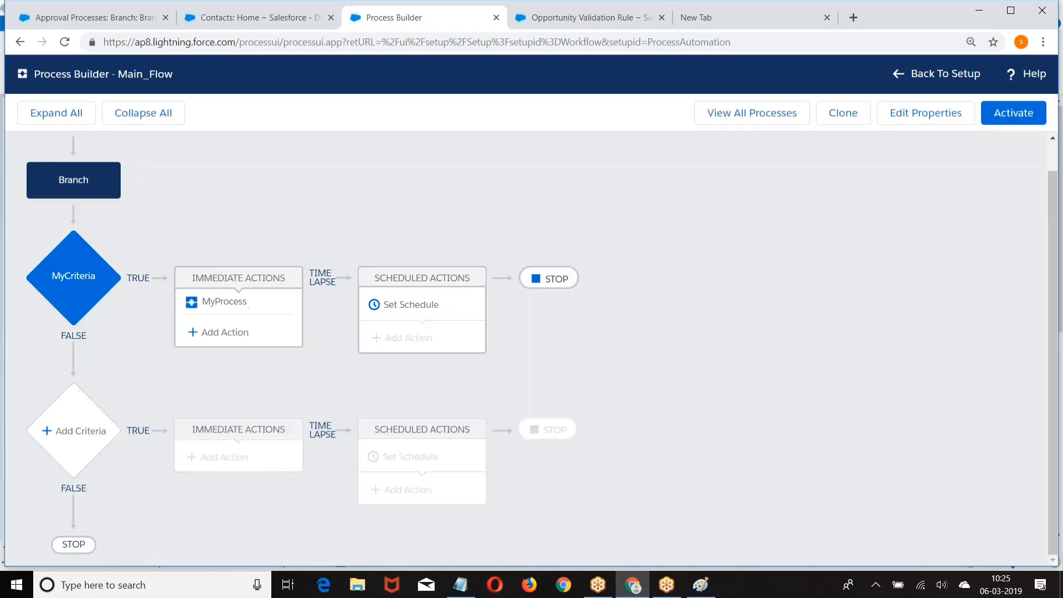
left_click(1011, 117)
left_click(732, 396)
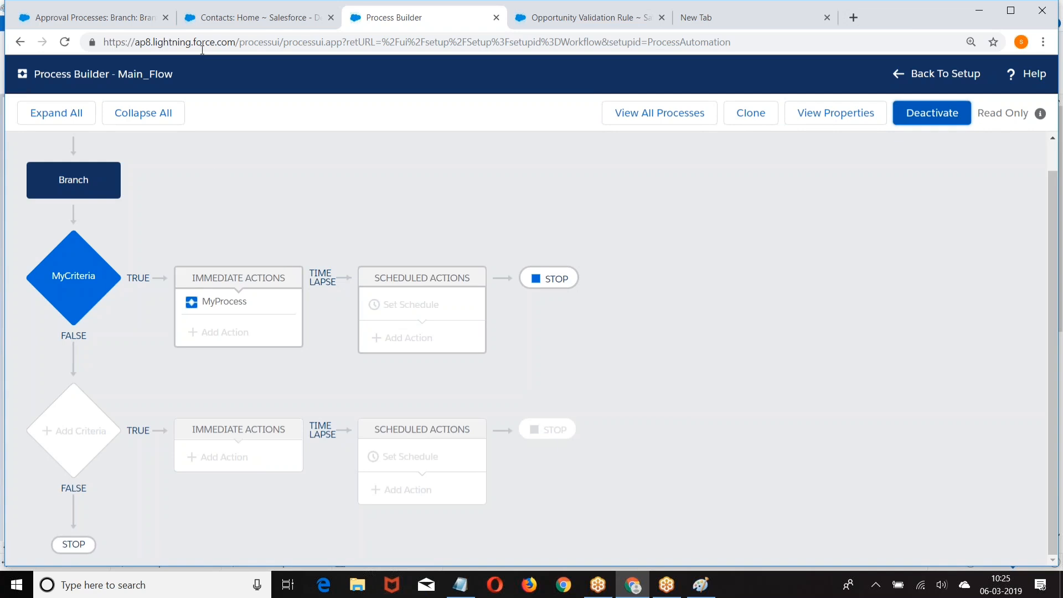
Switch to the ICICI Bank app and open the Branches list.
left_click(87, 17)
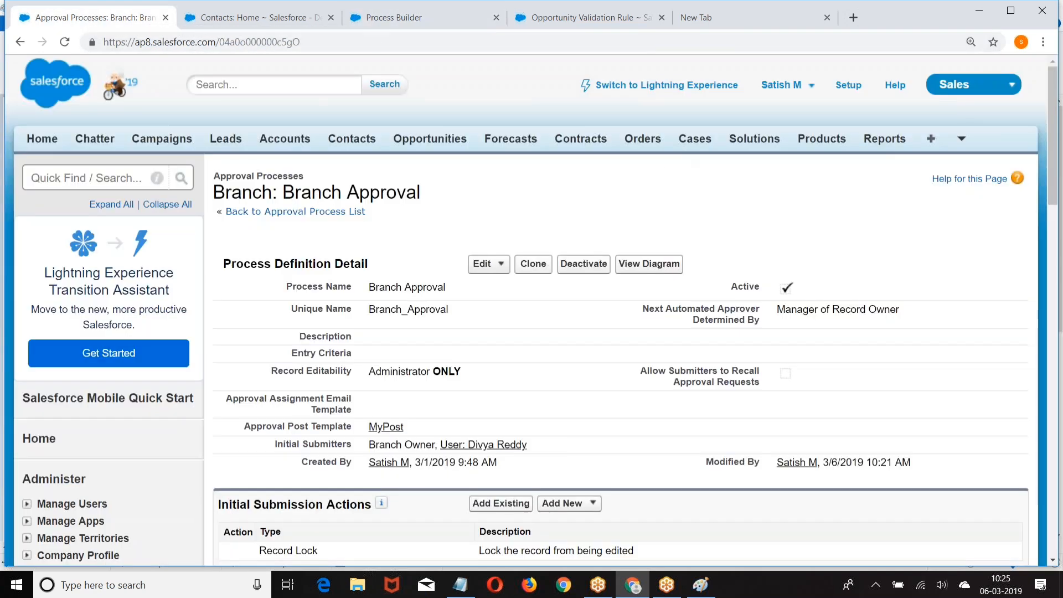
left_click(949, 144)
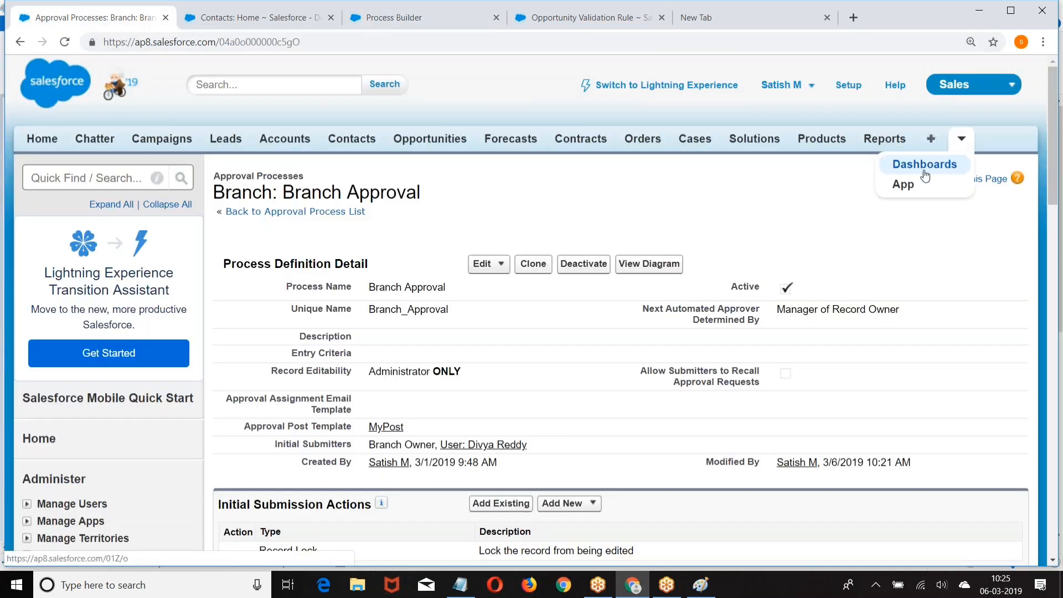
left_click(973, 90)
left_click(931, 275)
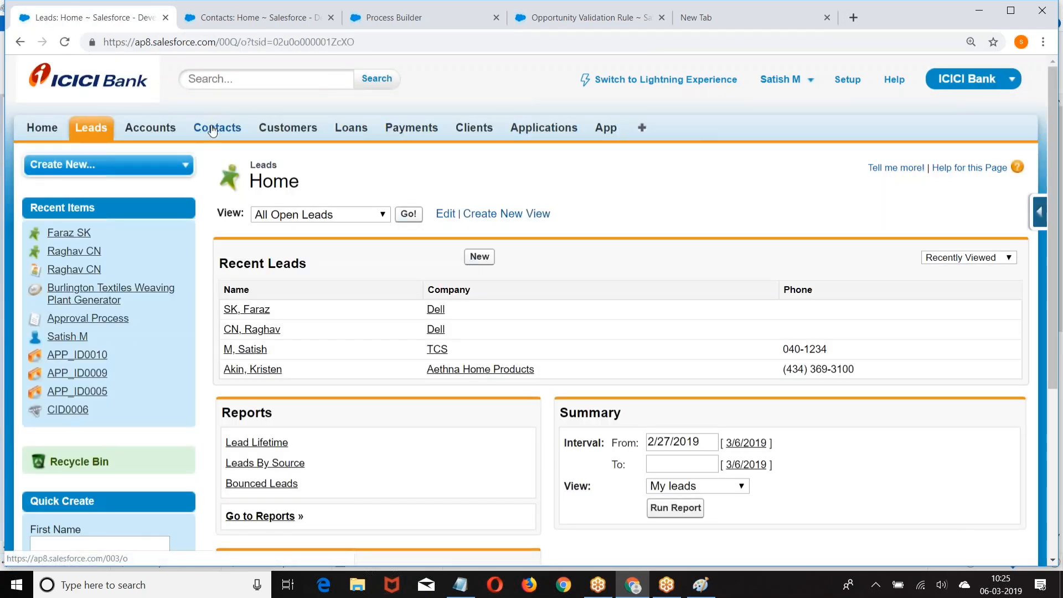
left_click(640, 132)
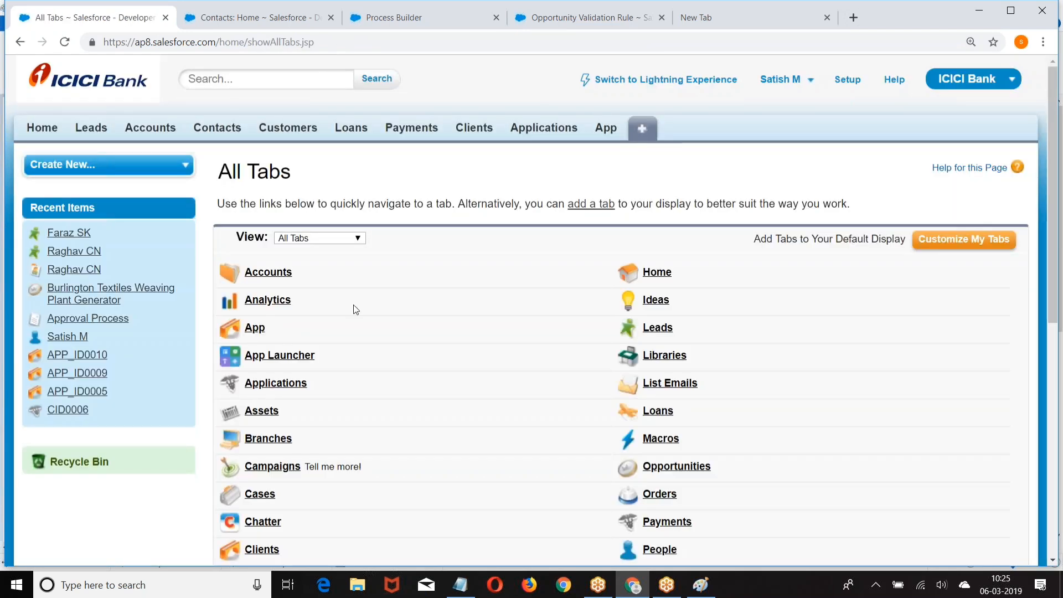
scroll(352, 307, "down", 3)
left_click(269, 299)
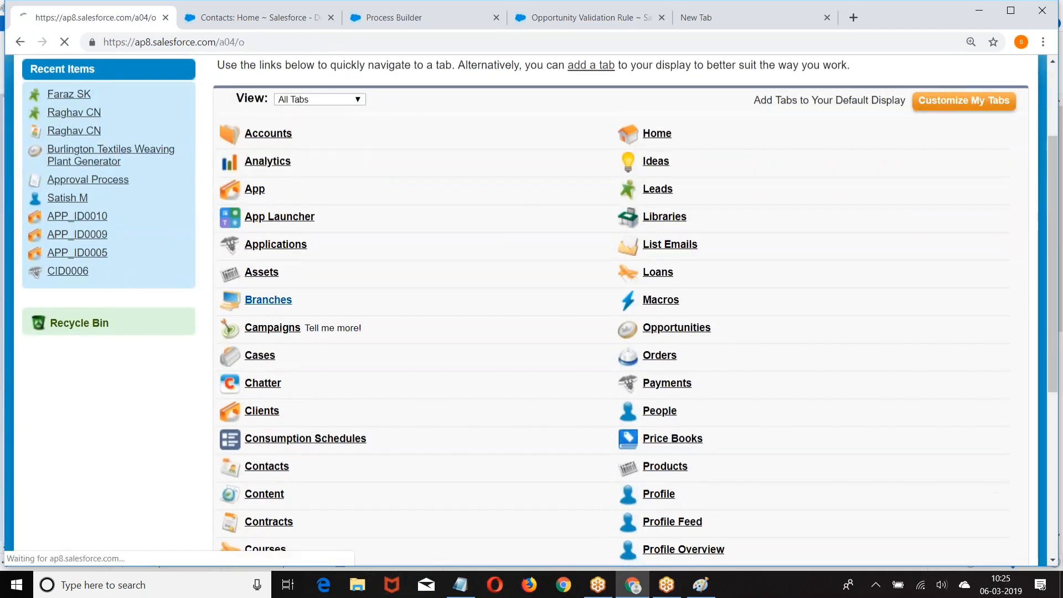
Open the Testintg Branch record.
left_click(483, 255)
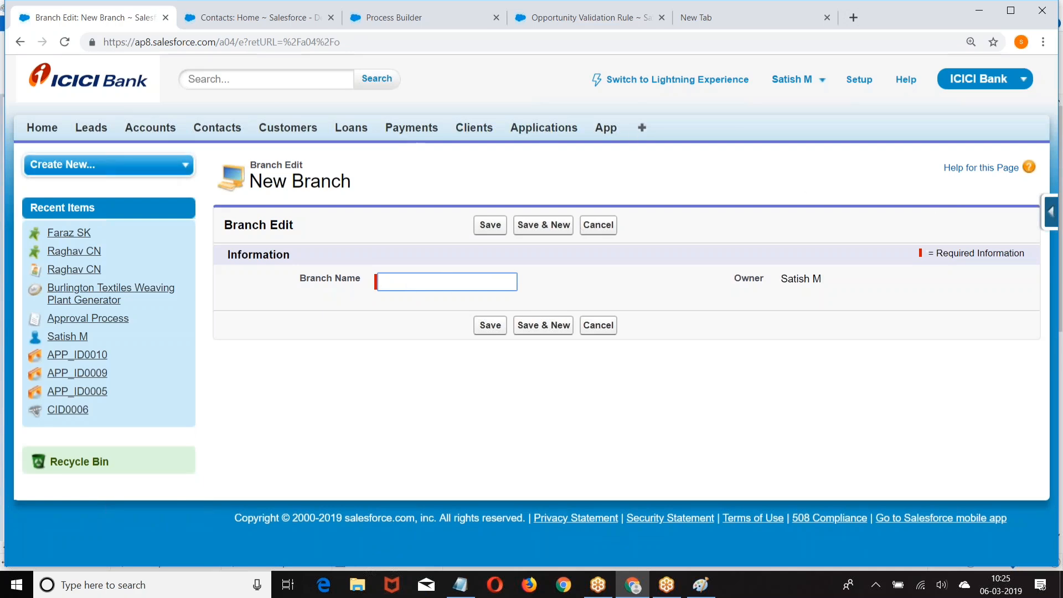
left_click(19, 42)
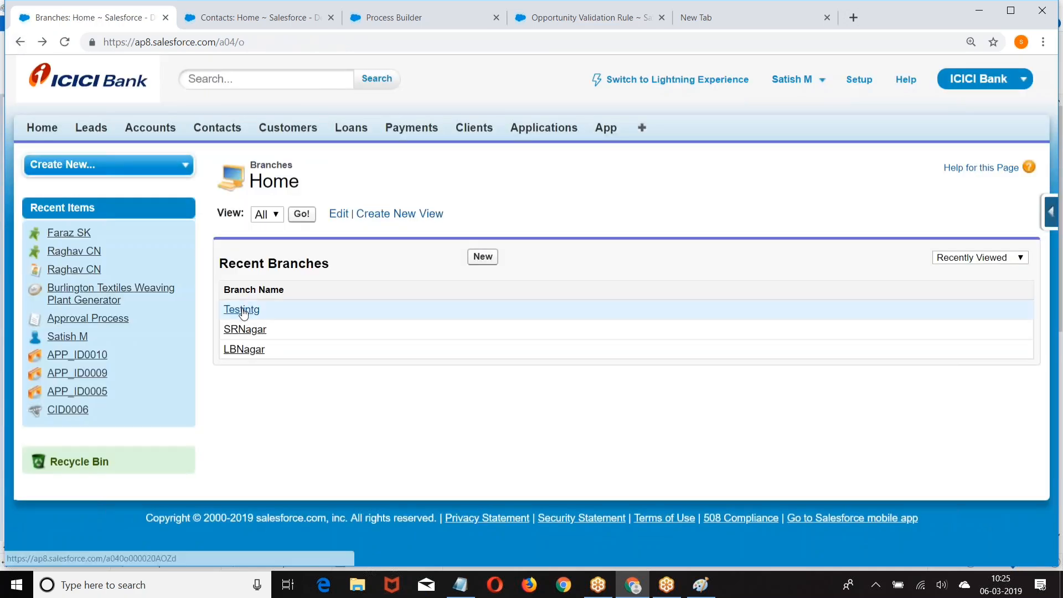
left_click(241, 311)
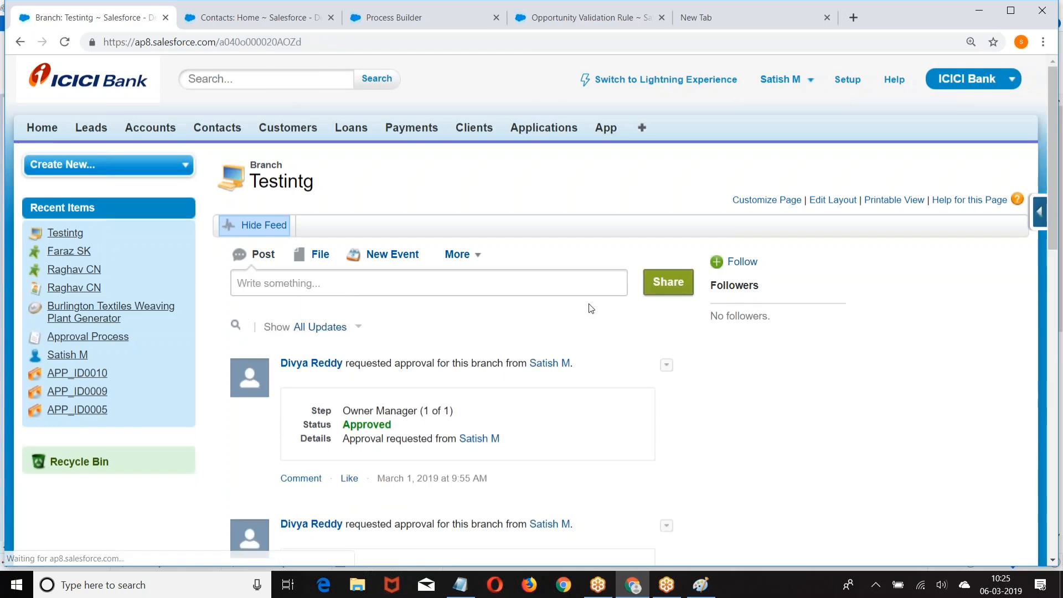
scroll(589, 306, "down", 7)
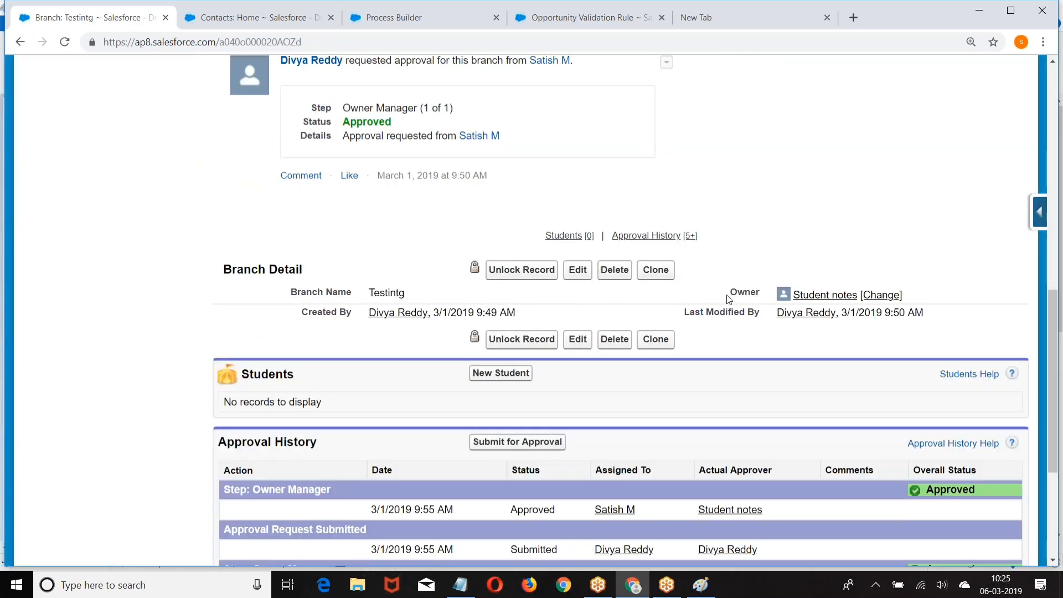
scroll(726, 294, "up", 15)
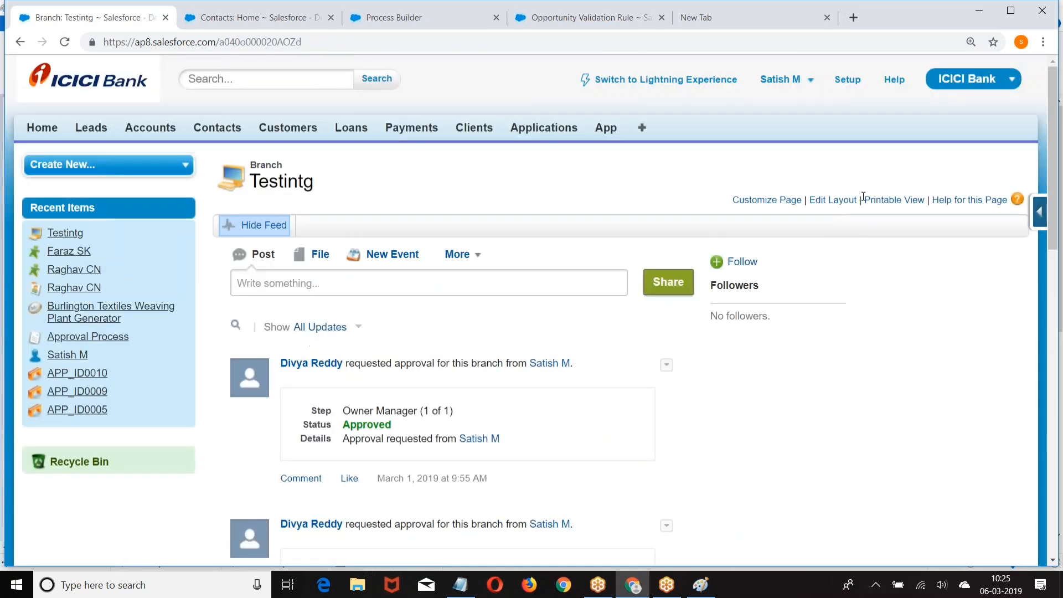
Add the Email field to the Information section of the Branch page layout and save.
left_click(825, 200)
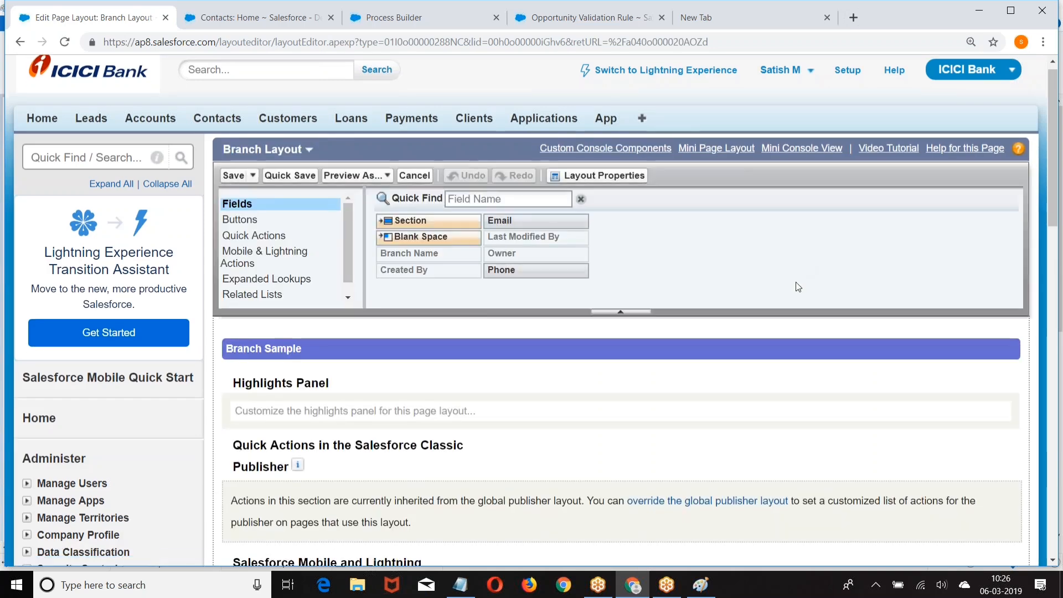
scroll(797, 287, "down", 6)
left_click_drag(506, 114, 285, 446)
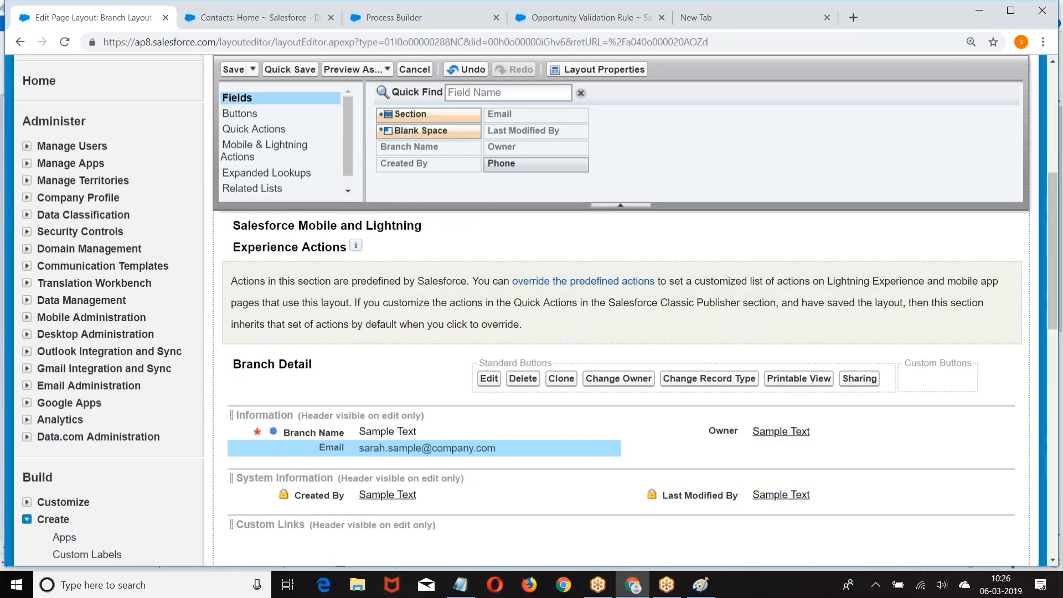
left_click(233, 69)
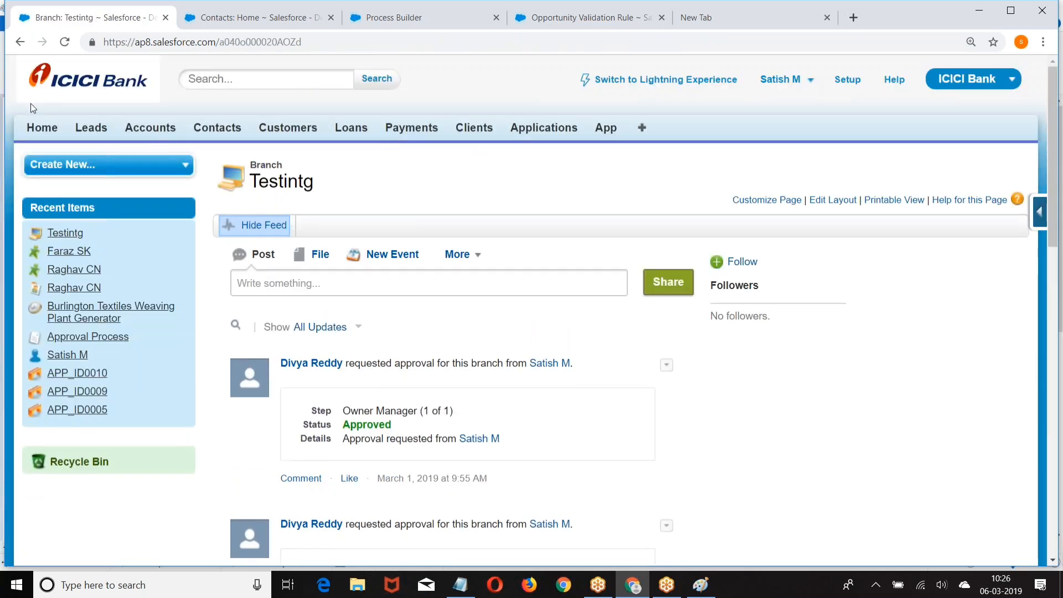
Create a new Branch record named Test with an email address and save it.
left_click(643, 128)
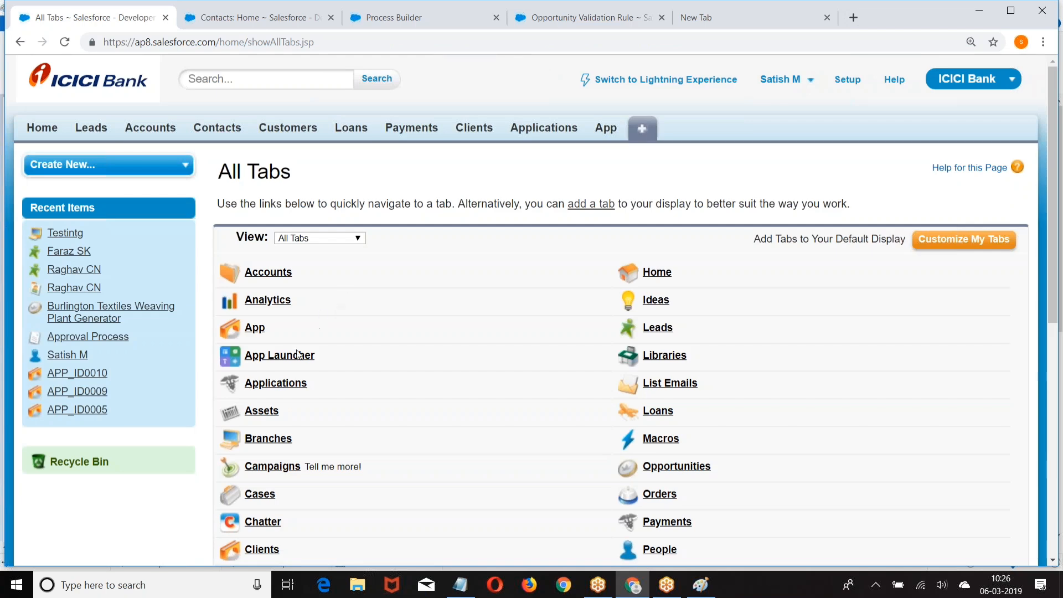
left_click(264, 442)
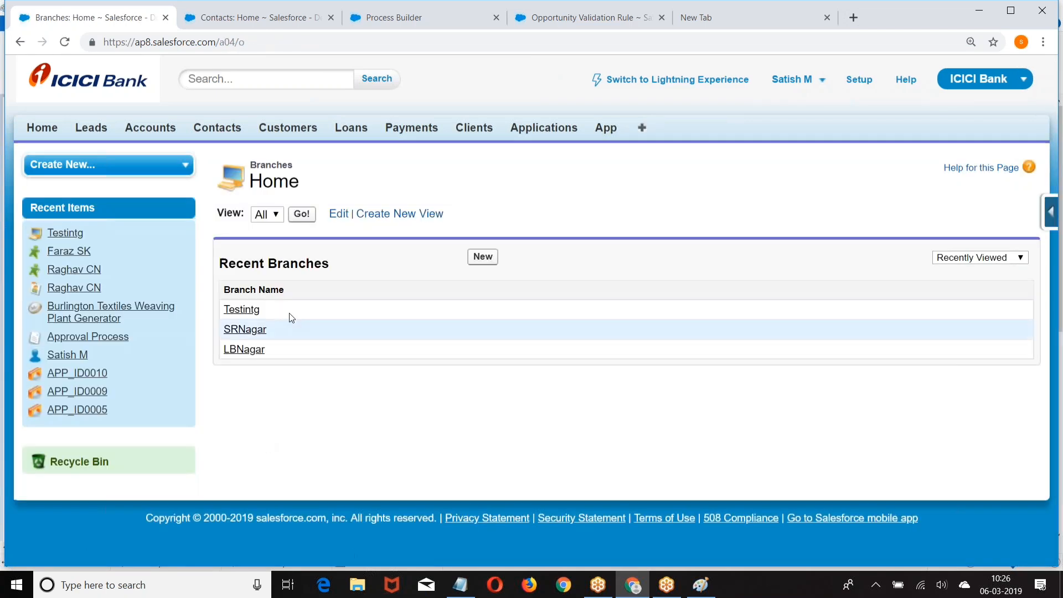
left_click(487, 254)
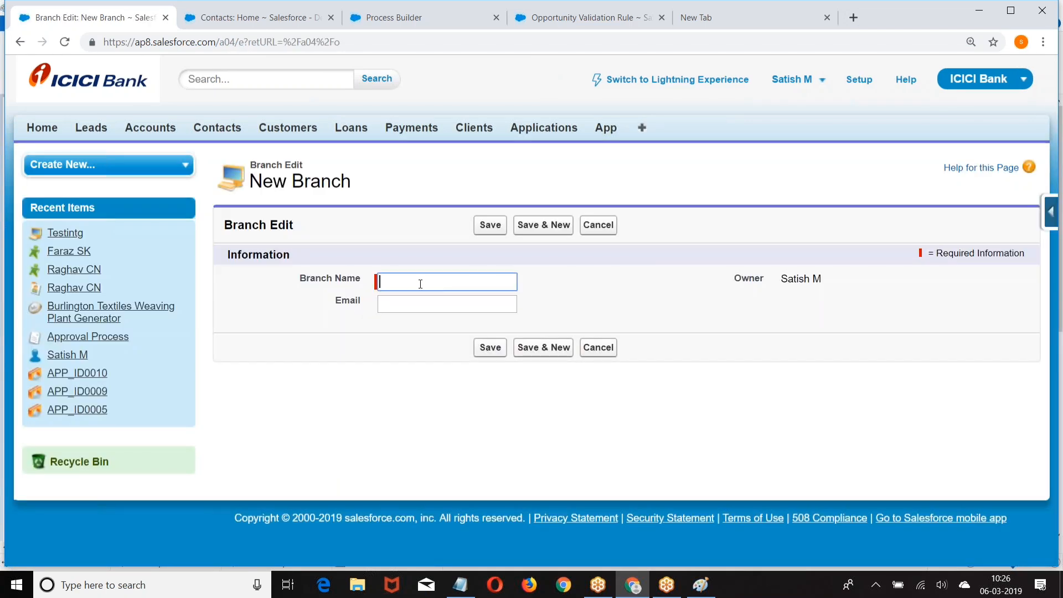
type("Test")
left_click(459, 310)
left_click(440, 303)
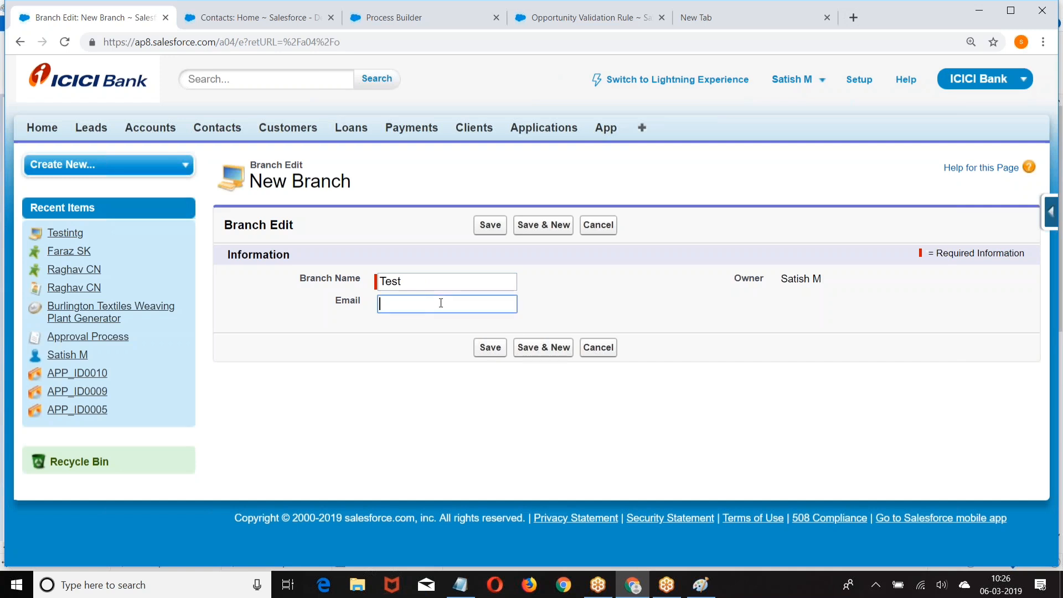
type("aba@xyz.com")
left_click(487, 228)
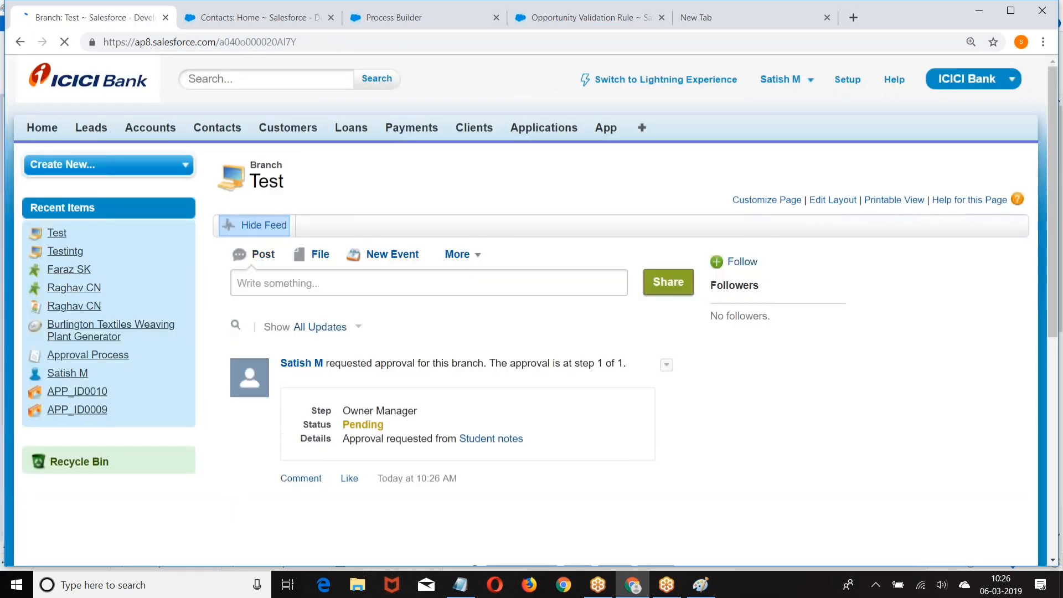
Check the Pending approval history and unlock the Test record.
scroll(531, 310, "down", 6)
scroll(515, 236, "down", 1)
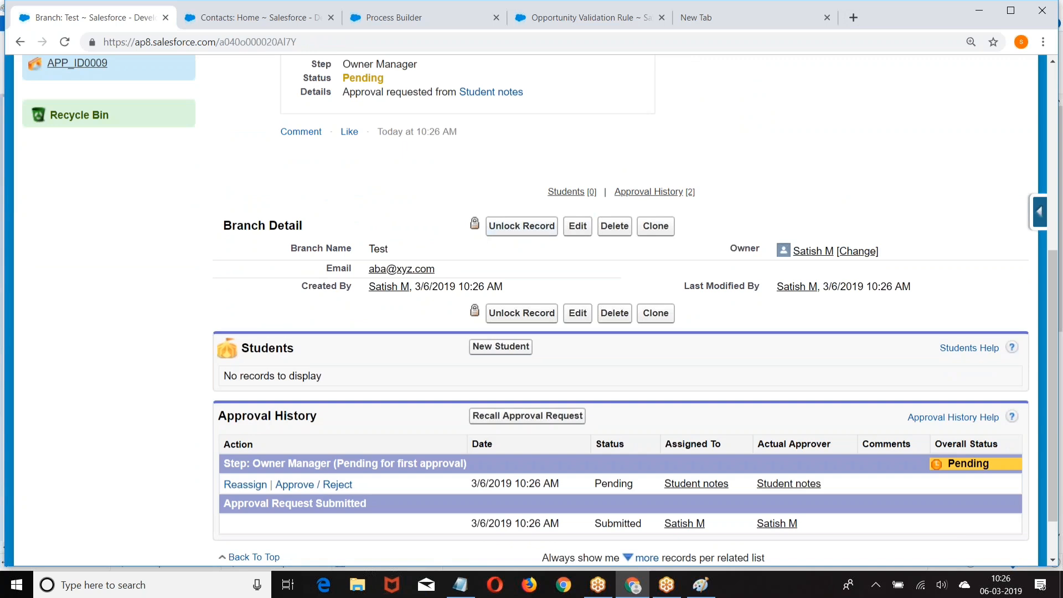
left_click(528, 227)
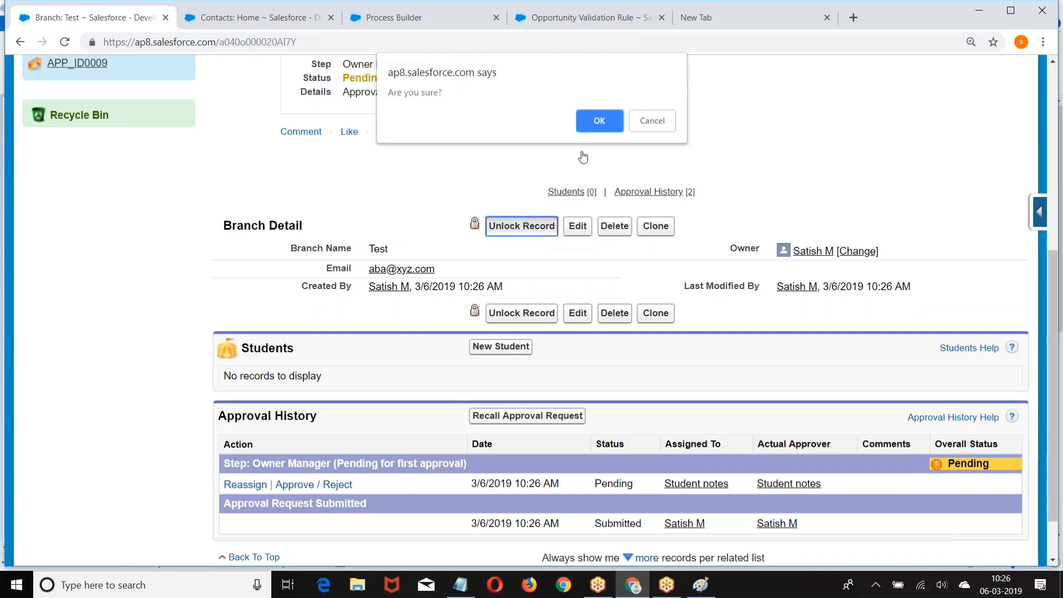
left_click(590, 126)
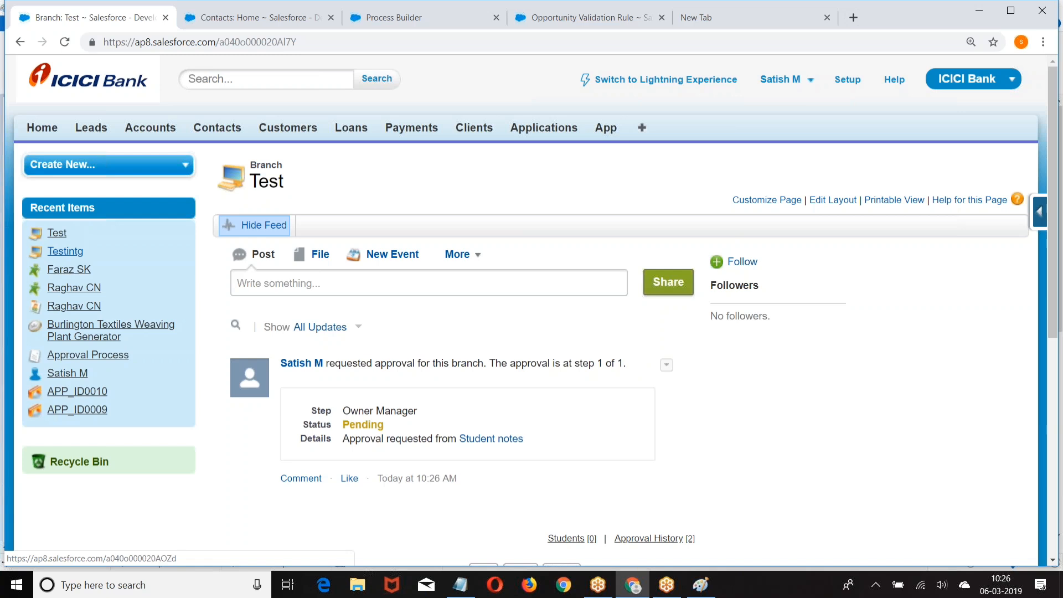
Add a new 'Provess Build' line to the Notepad notes.
left_click(463, 585)
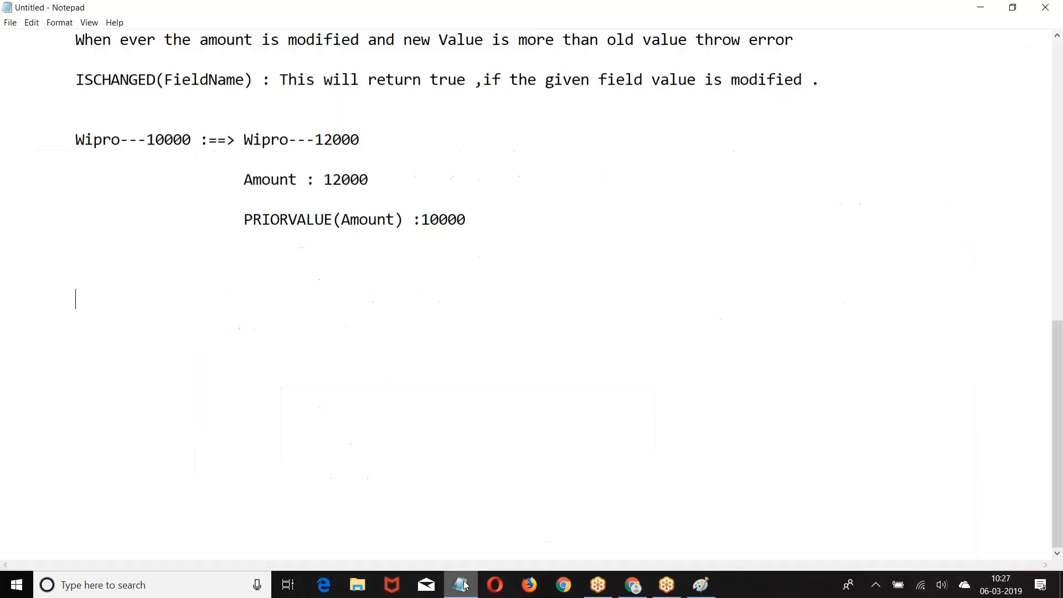
key("Return")
key("Return")
key("Return")
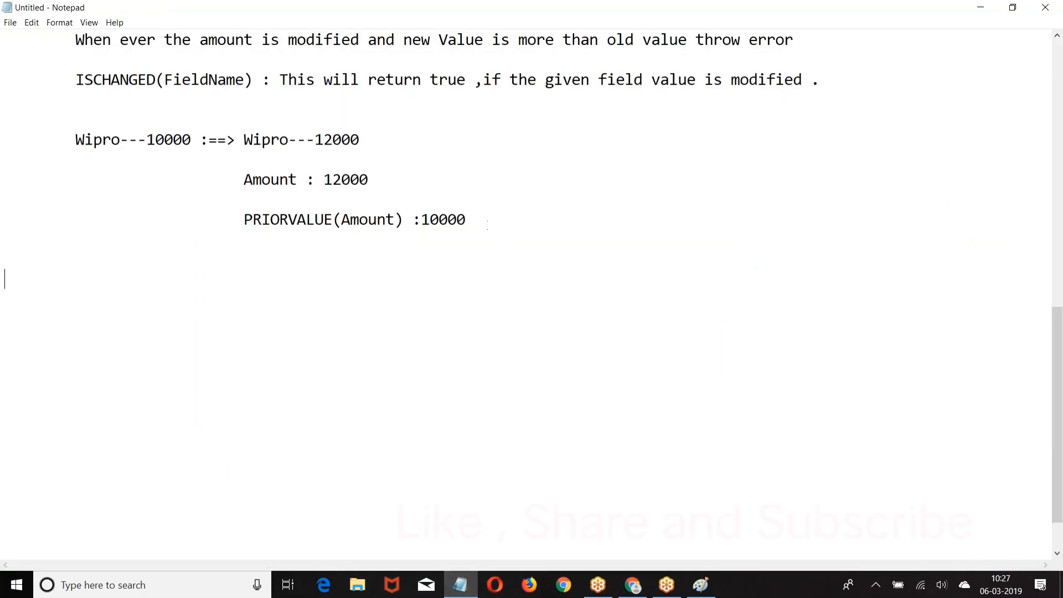
type("Provess Build")
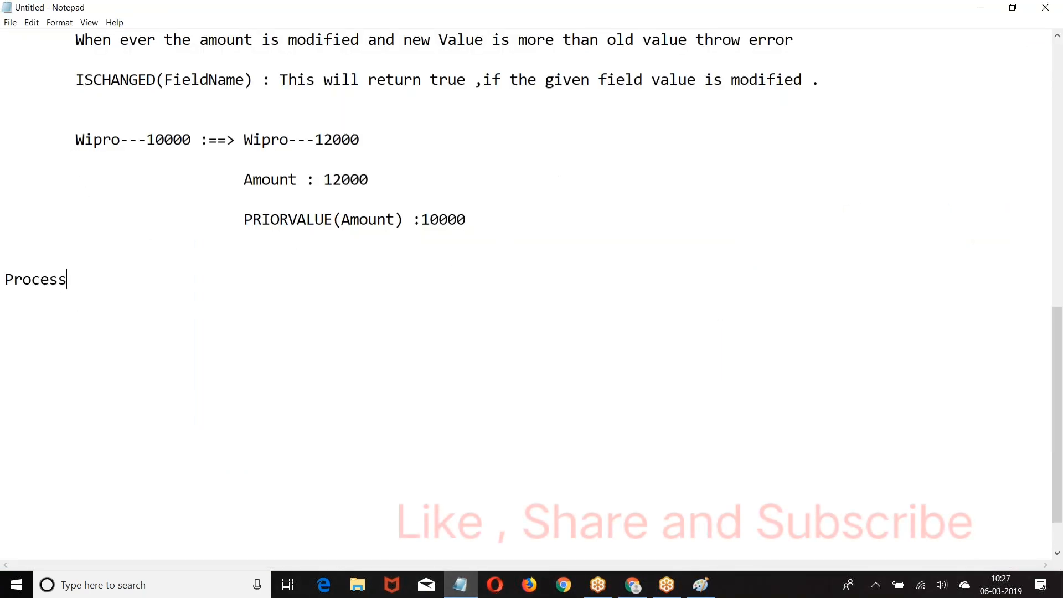